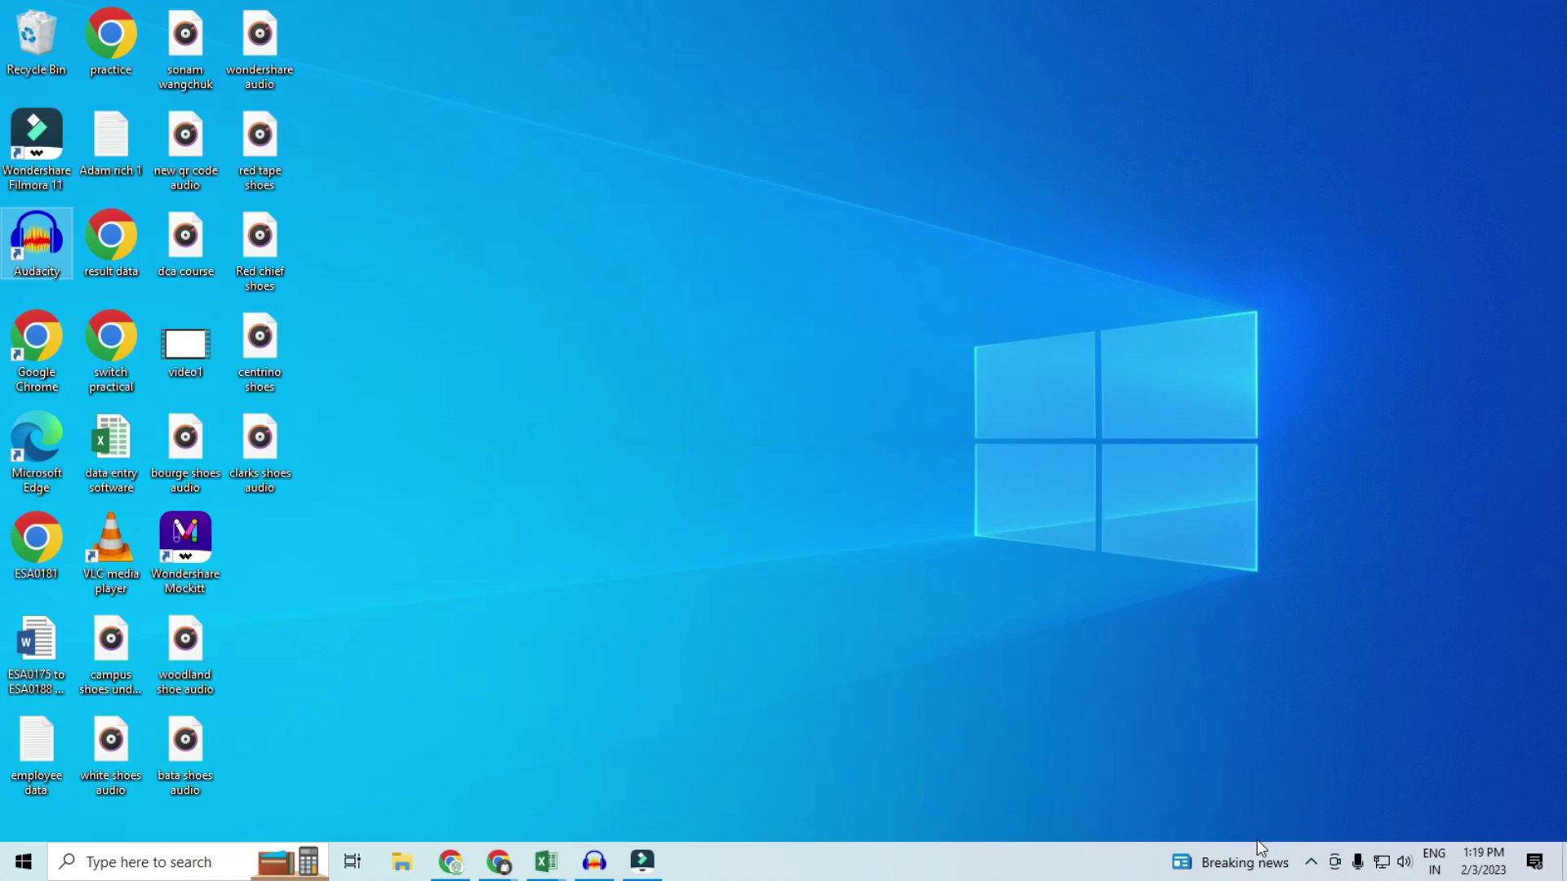
Step: Launch Excel from Windows search and open a blank workbook maximized to full screen
left_click(144, 865)
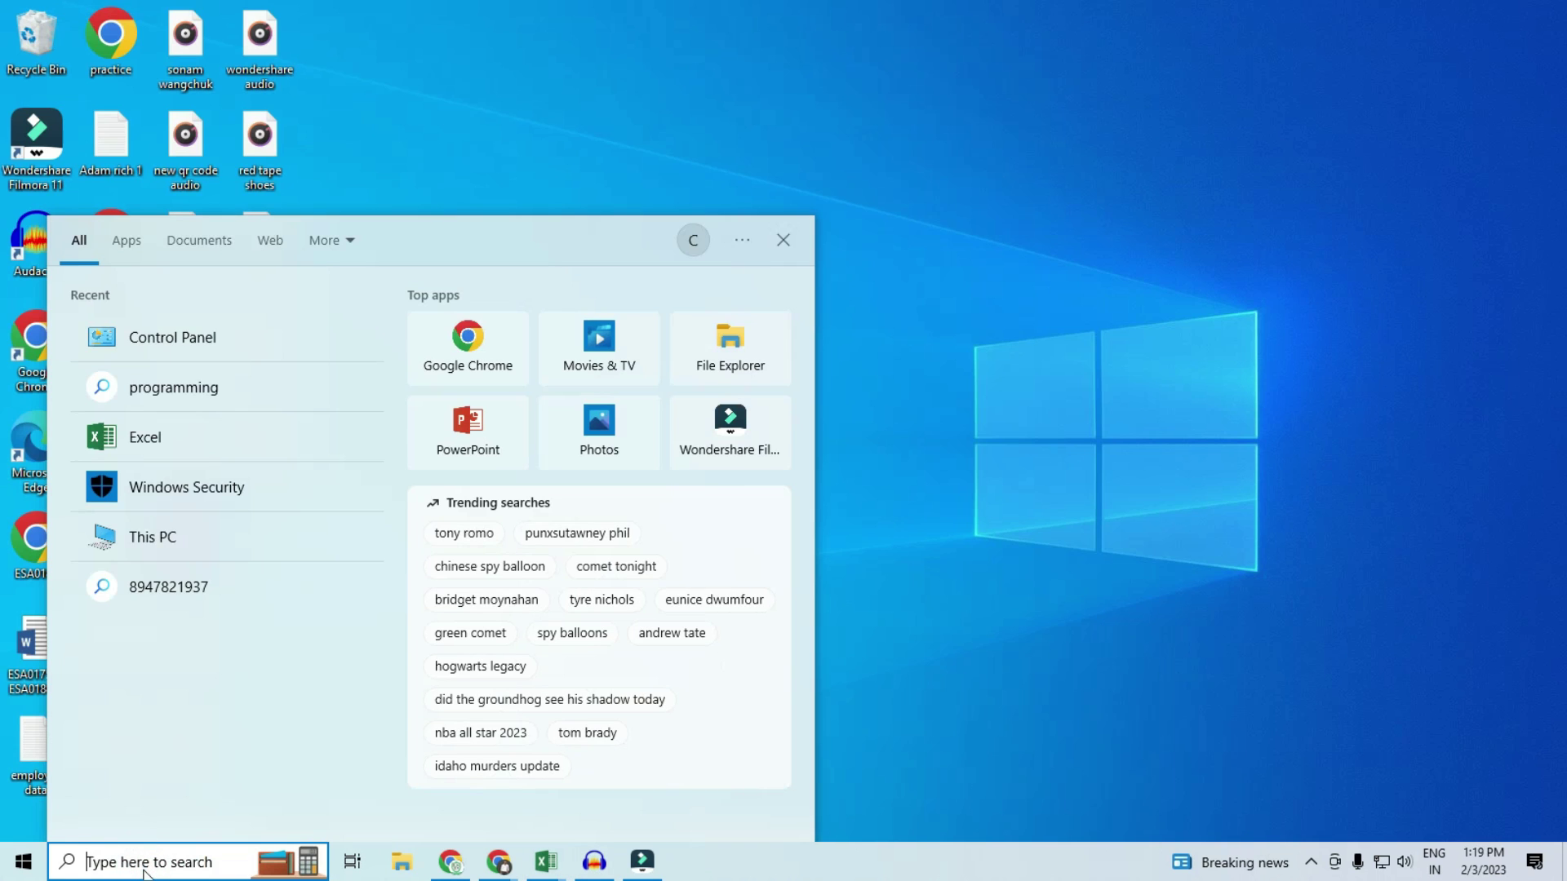
type("excel")
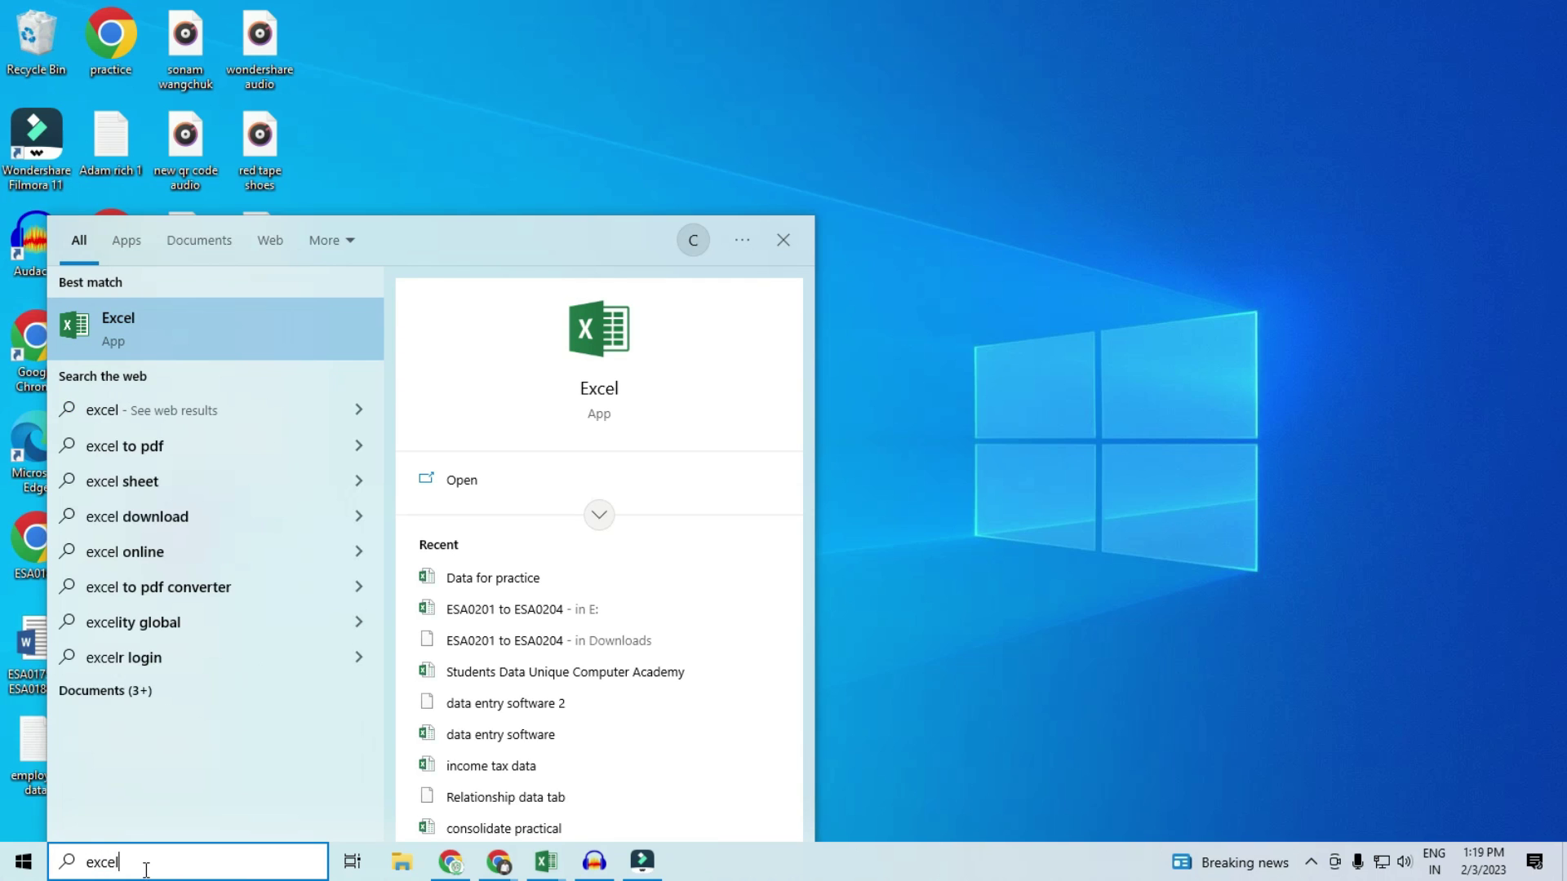
left_click(112, 328)
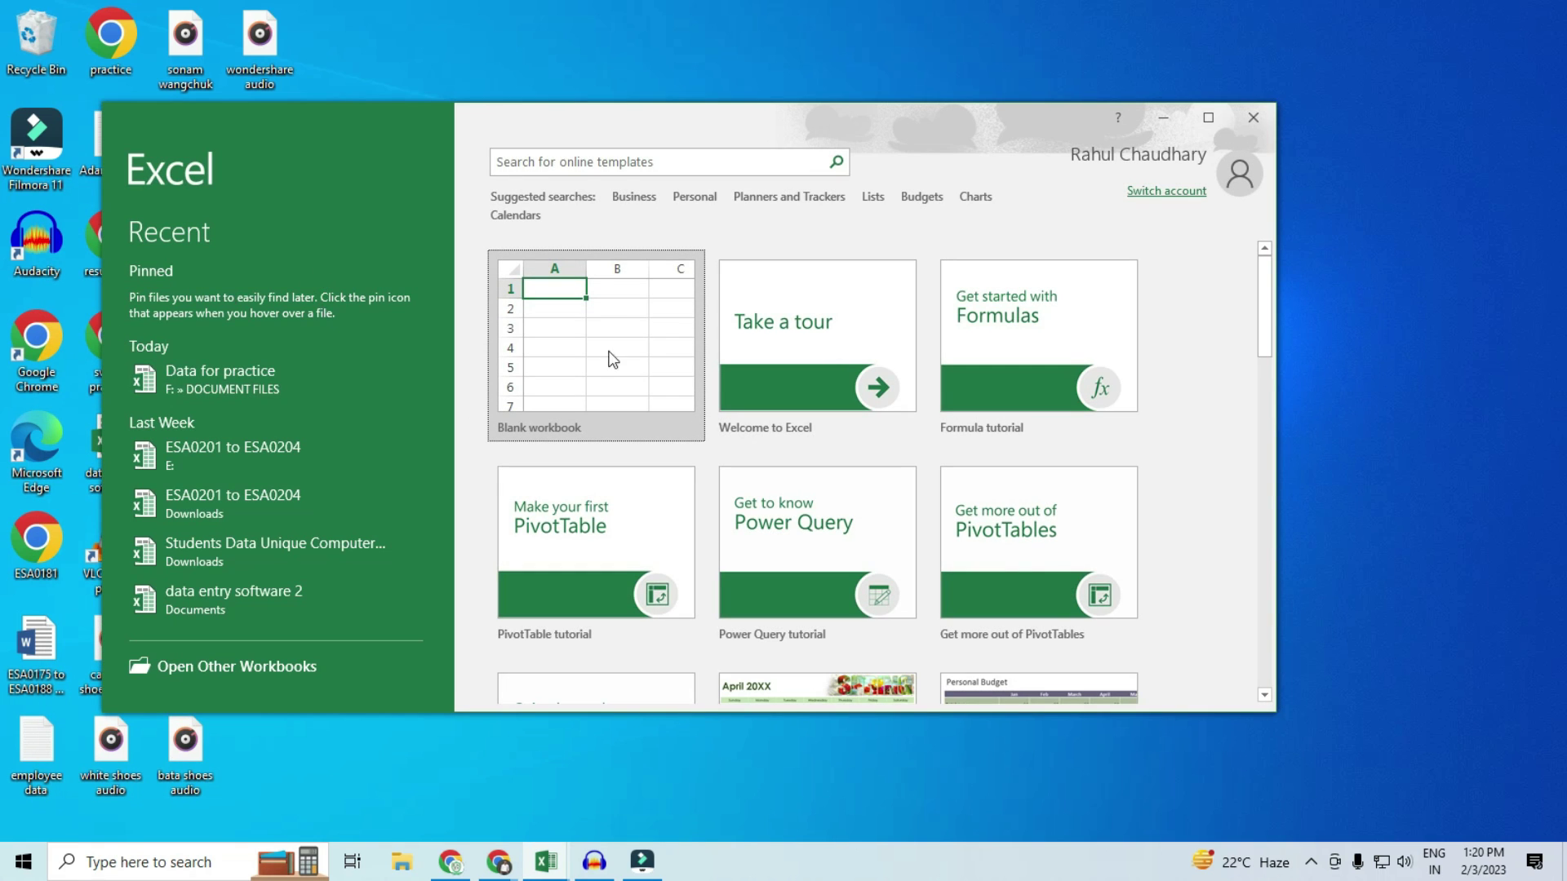
left_click(581, 358)
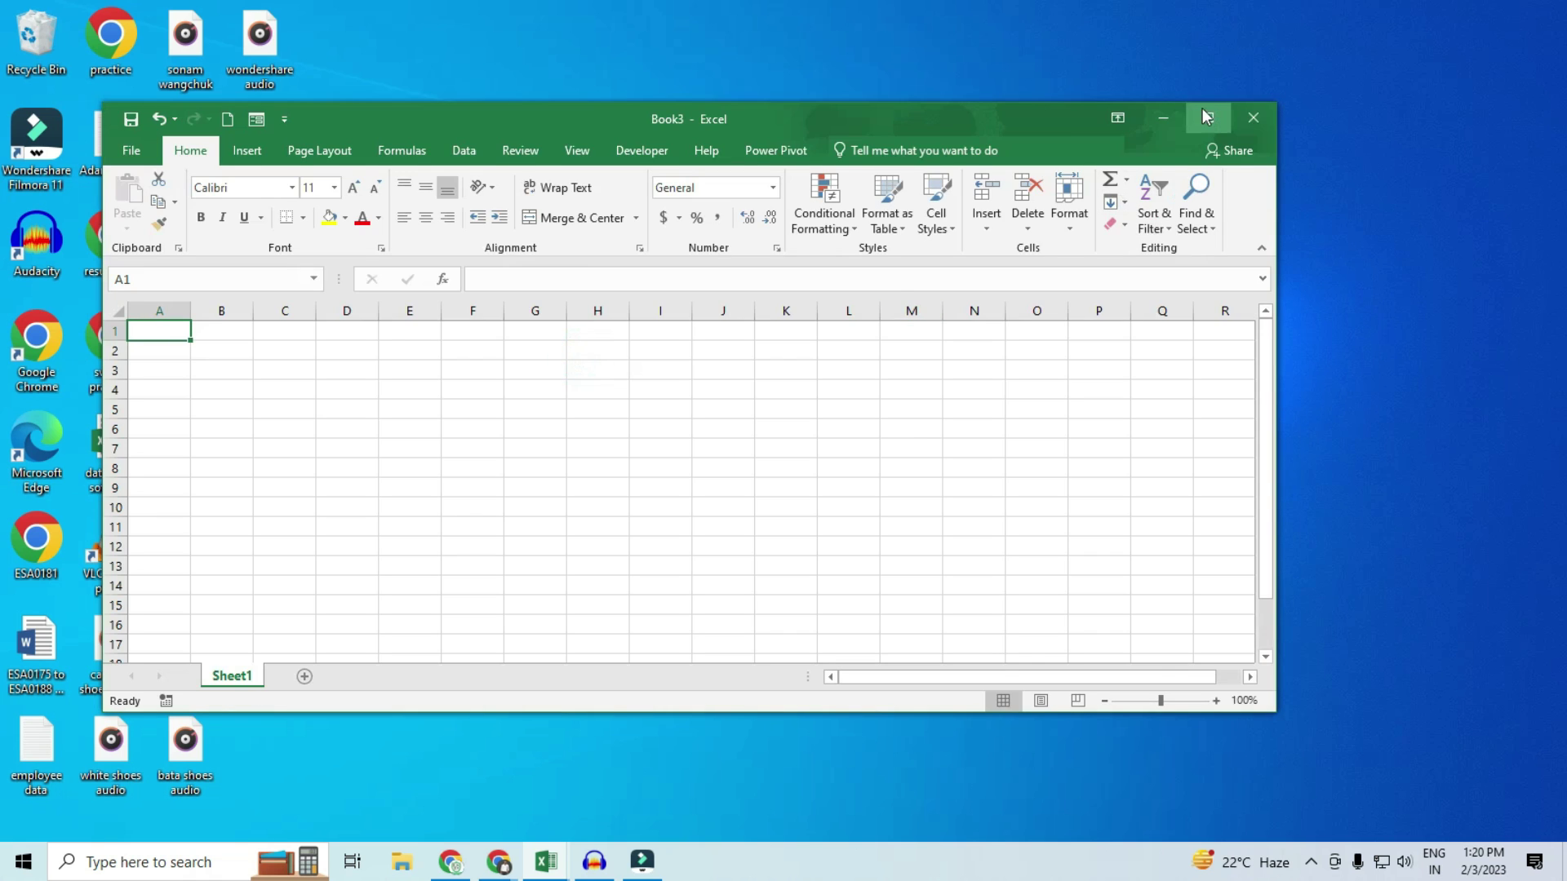
left_click(1208, 117)
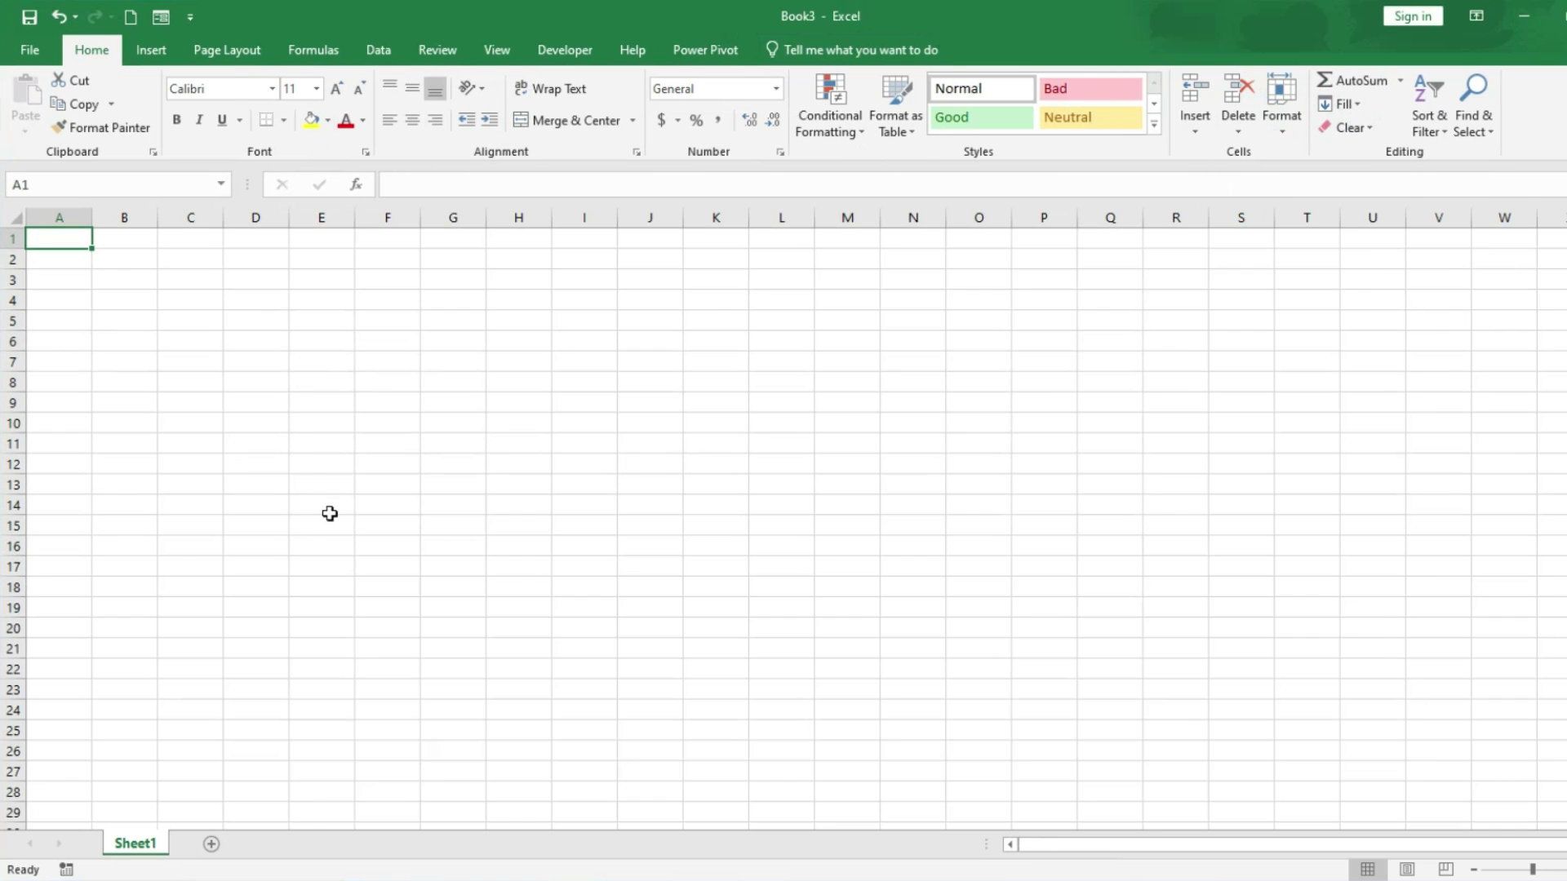
scroll(331, 516, "up", 9, "ctrl")
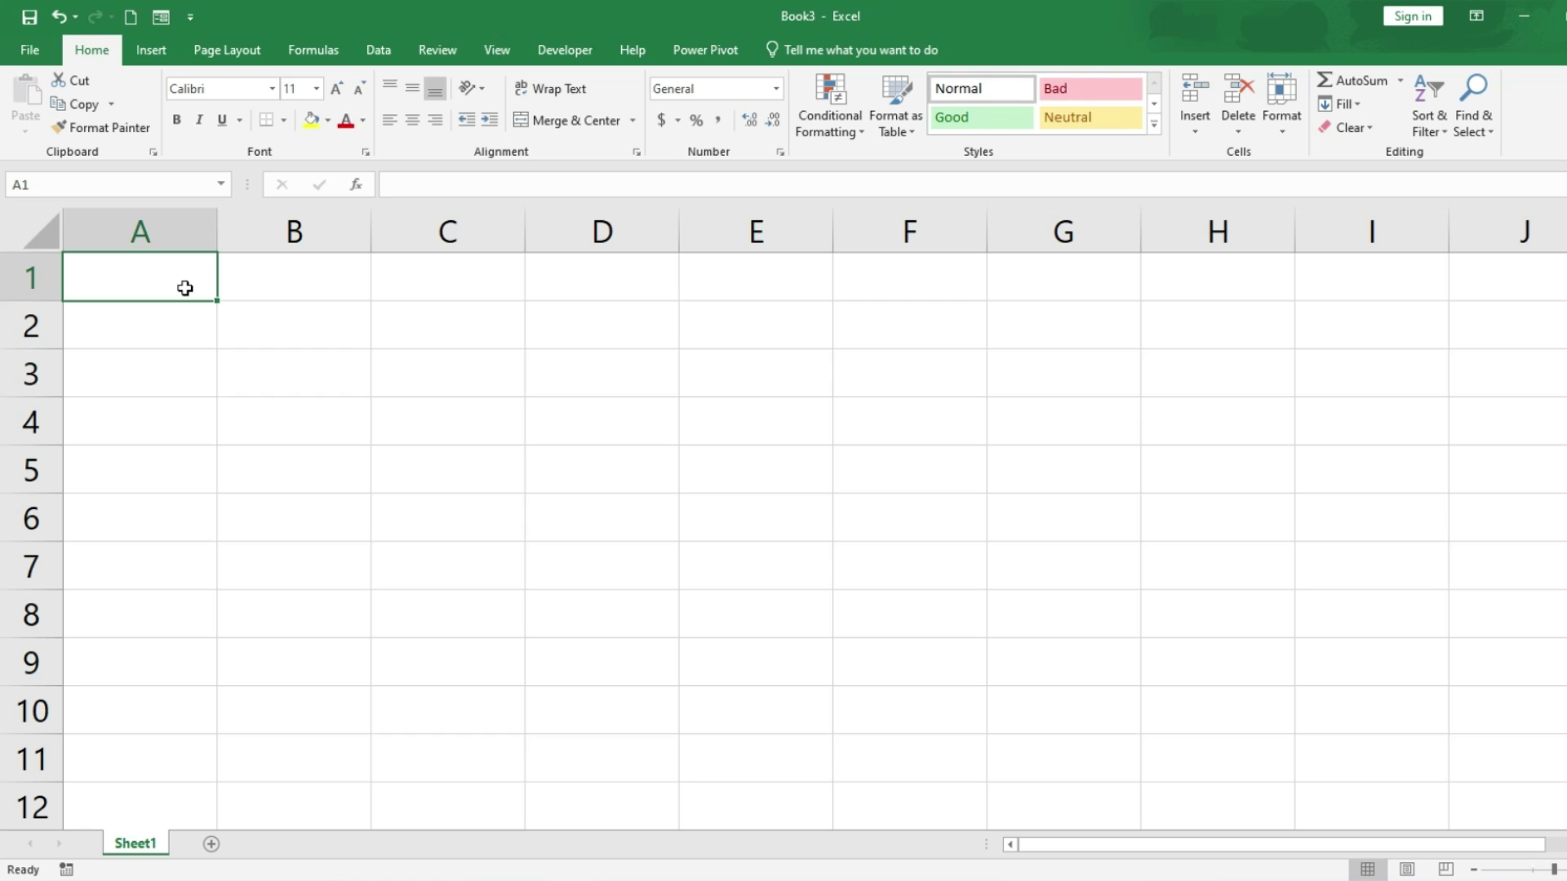
Step: Enter headings Title, Name and Type of A/C in A1:C1, widening column C
type("Title")
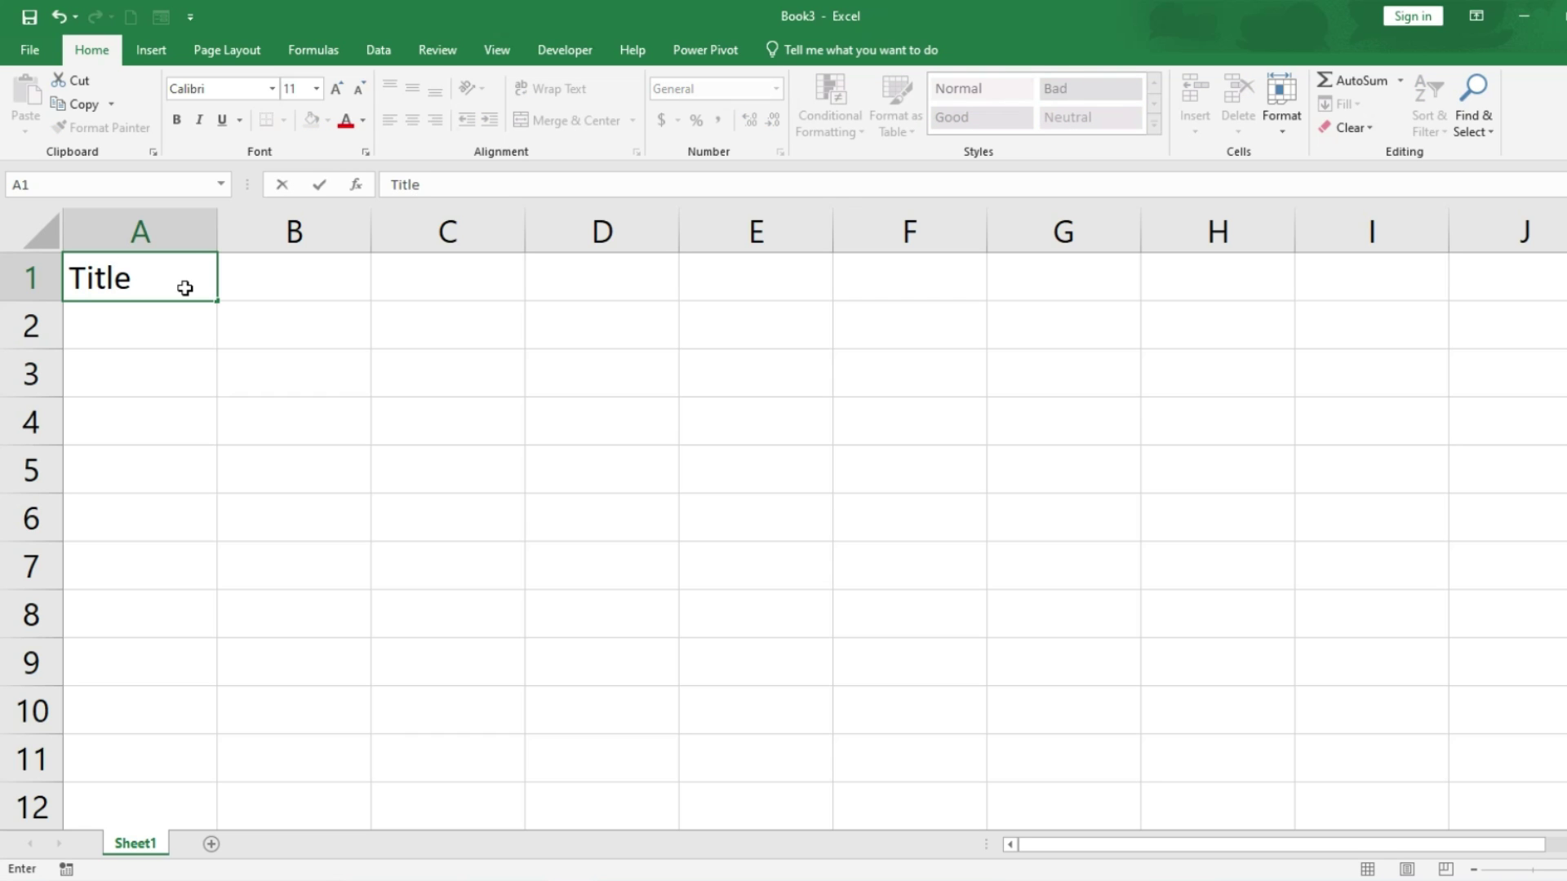
key("Tab")
type("Name")
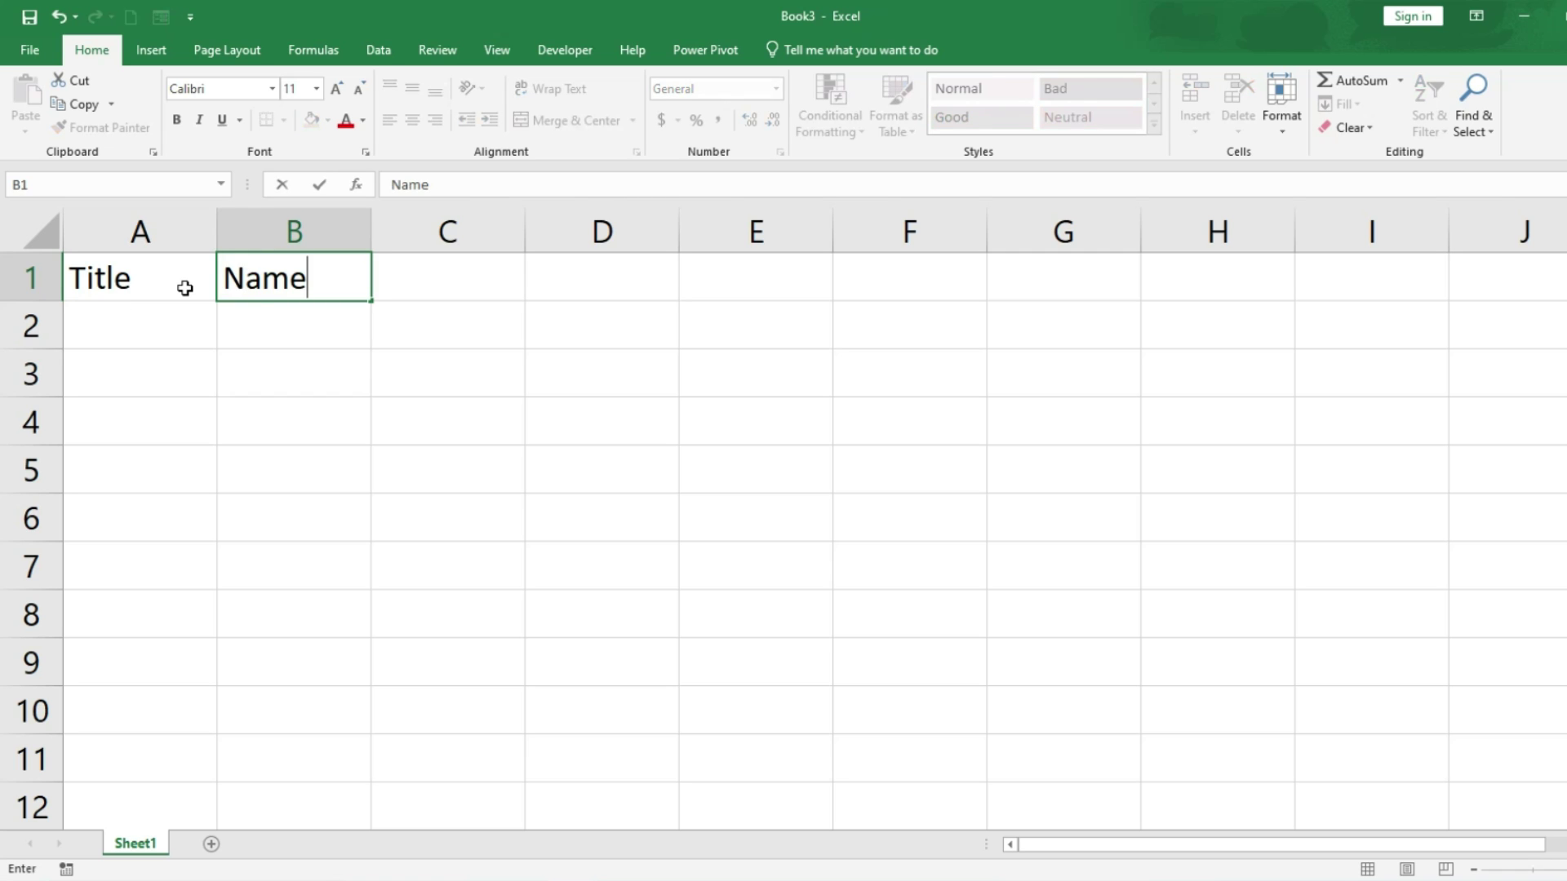
key("Tab")
type("Typ")
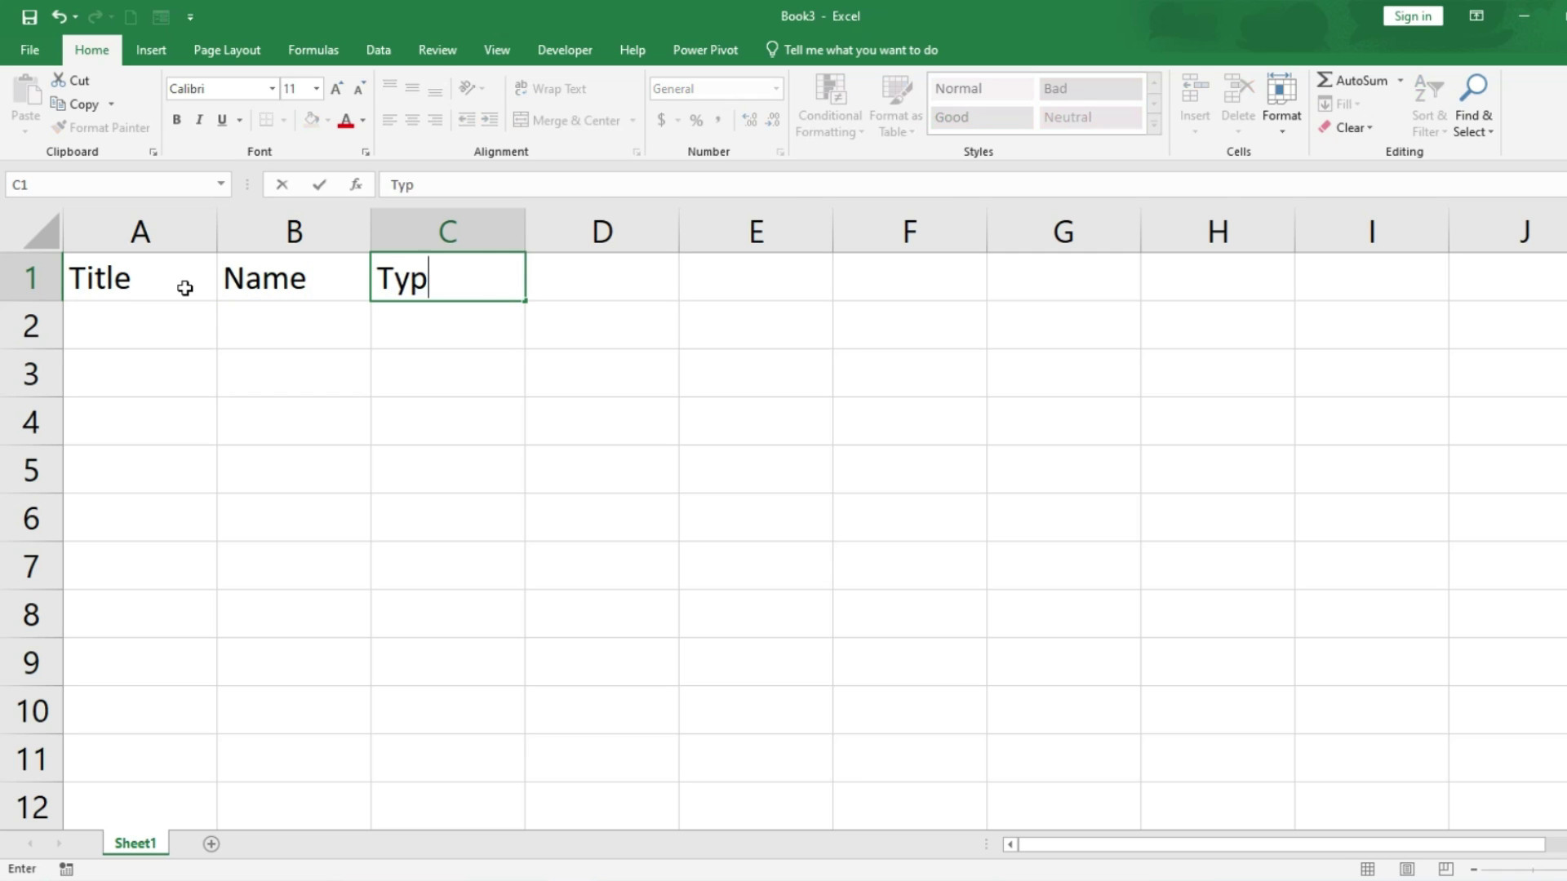
type("e of A/C")
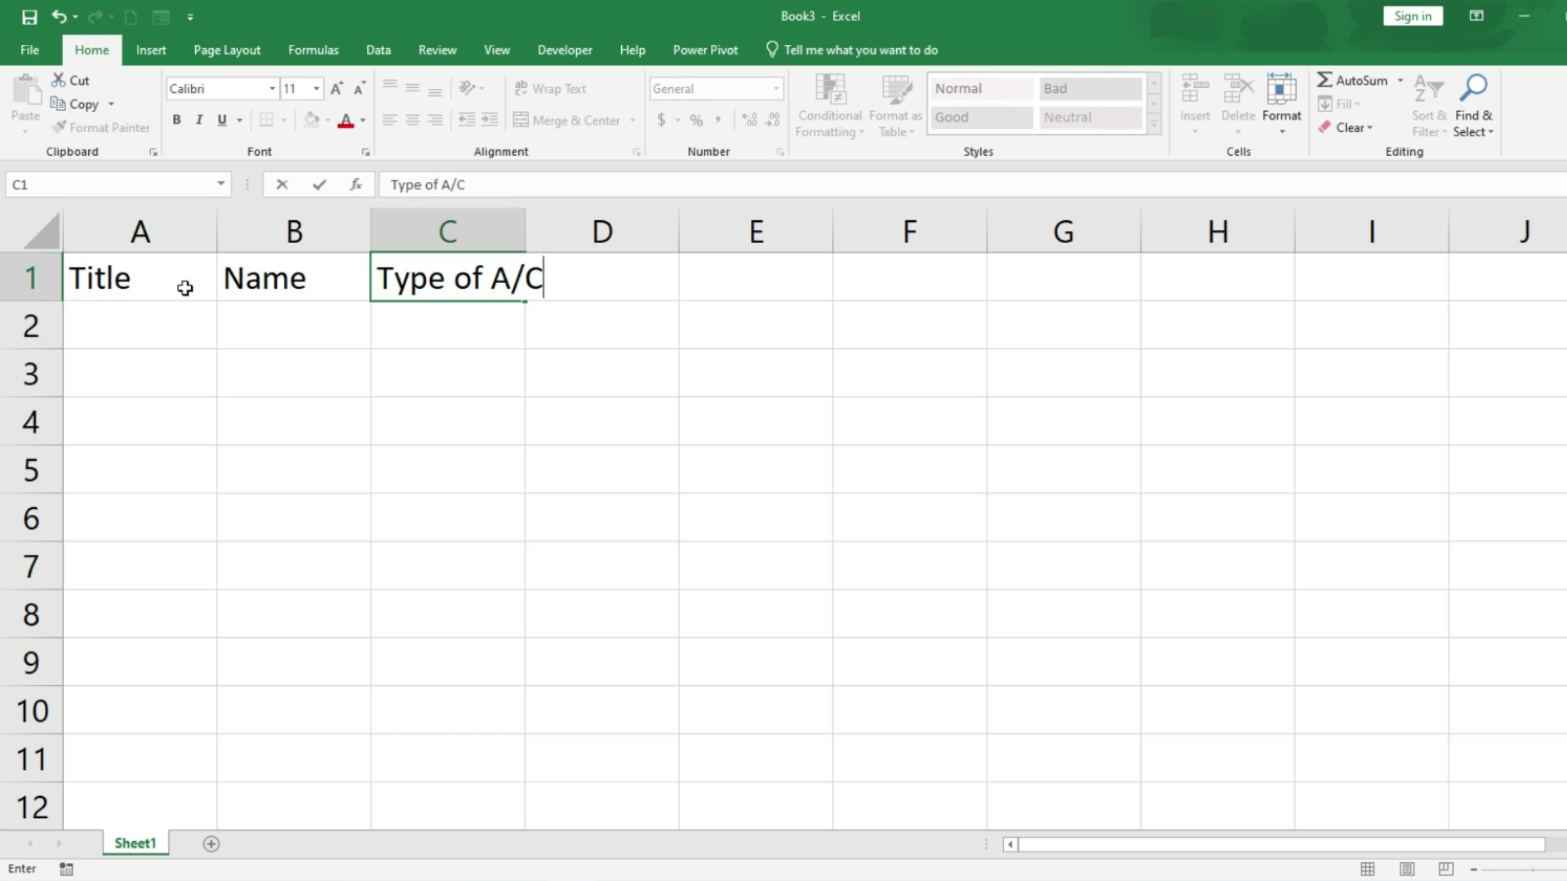
key("Tab")
left_click_drag(525, 231, 559, 272)
Step: Add headings Bank Name, Address and Contact in D1:F1, autofitting column D
type("Bank")
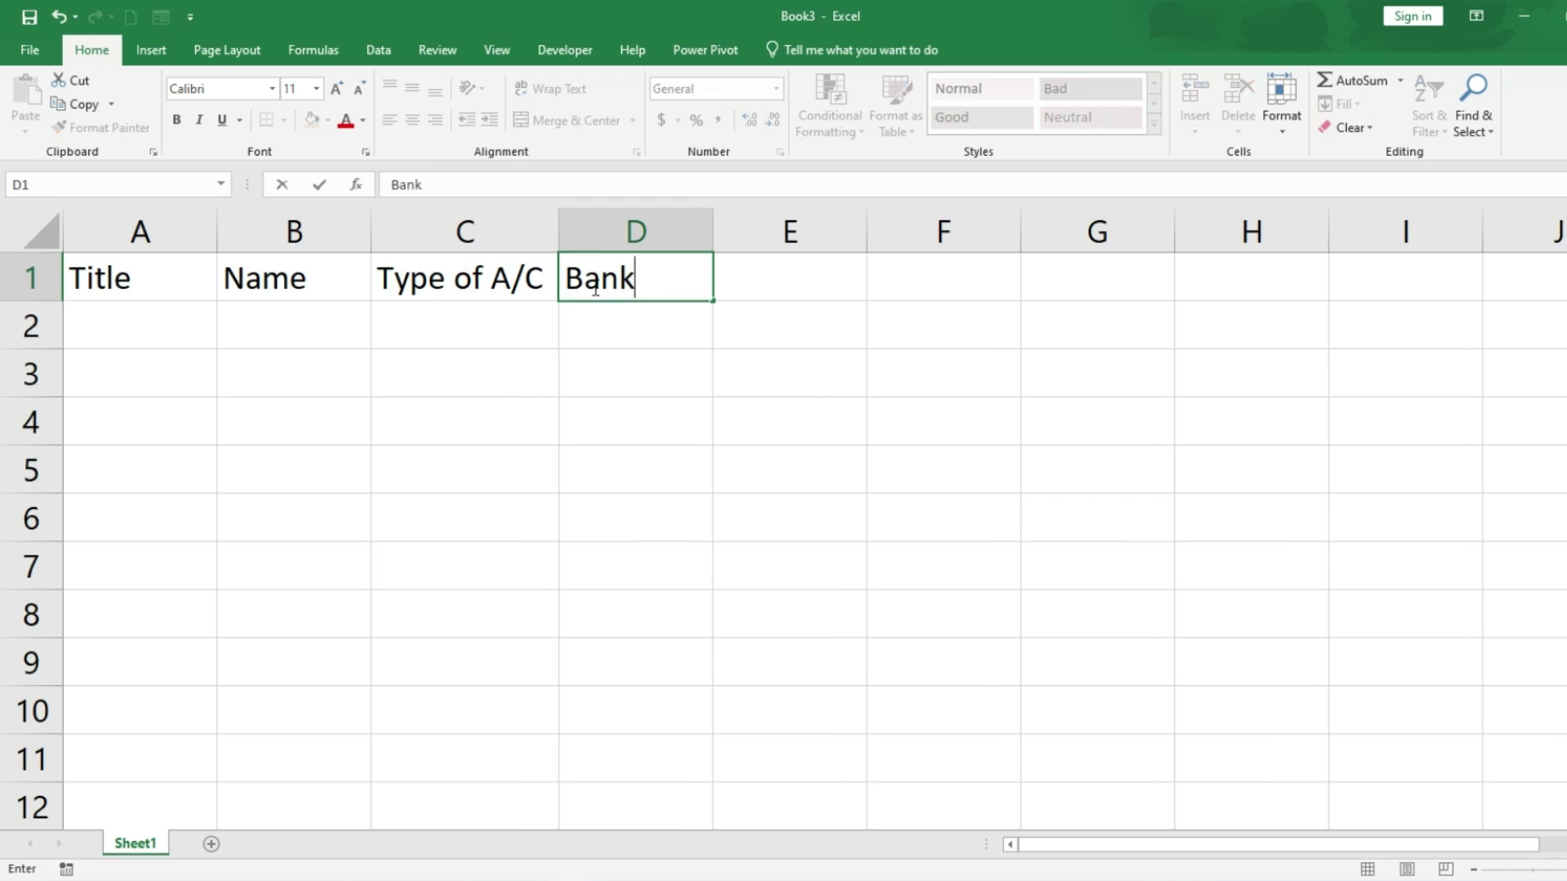
type(" Name")
key("Tab")
double_click(712, 220)
type("Address")
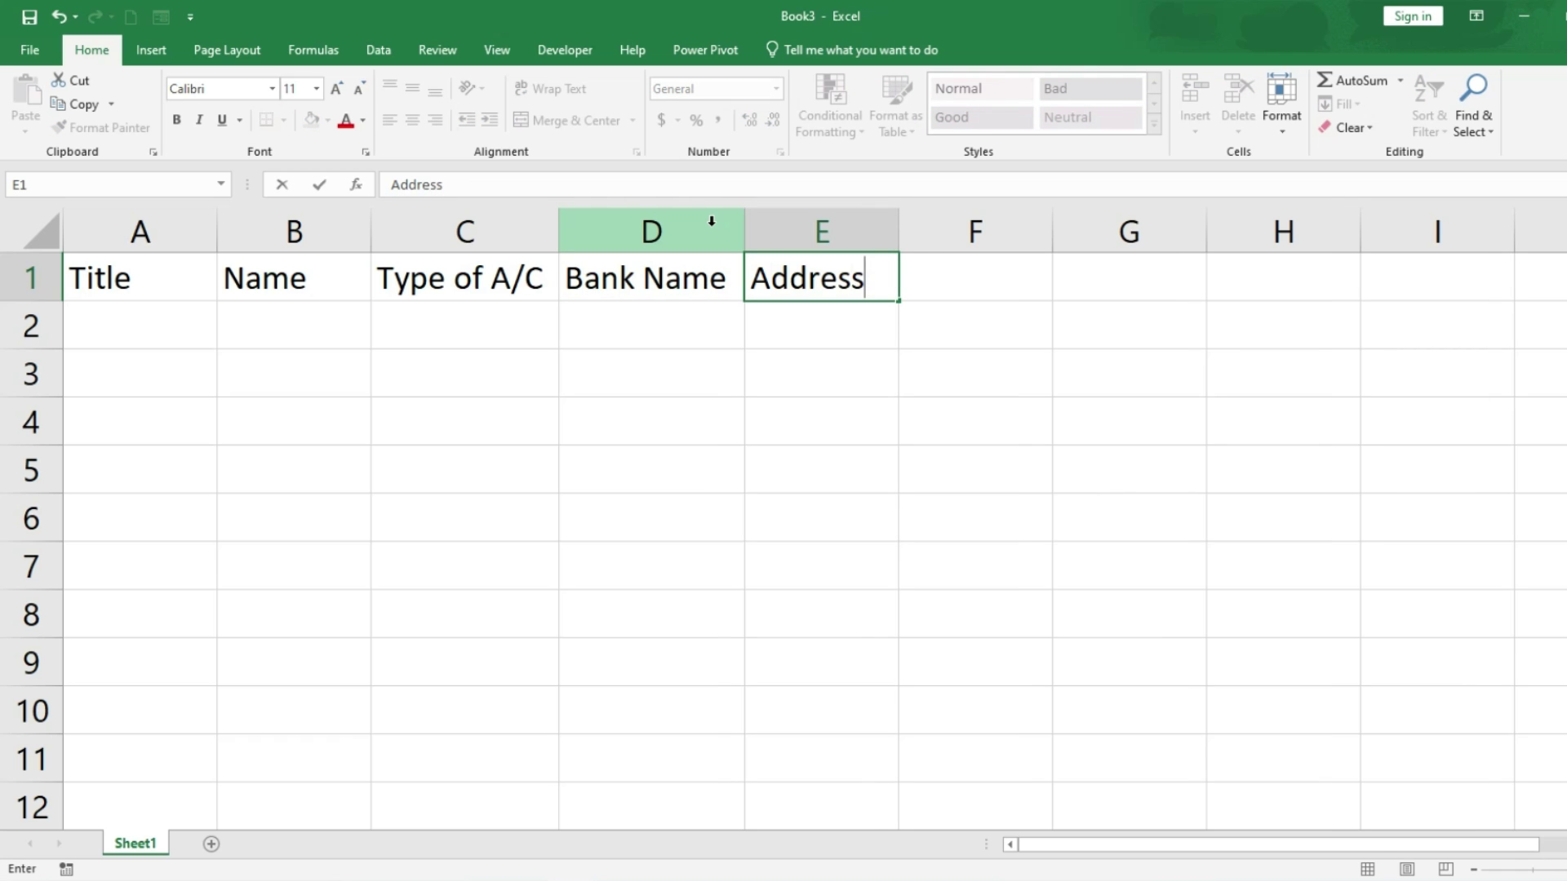
key("Tab")
type("Contact")
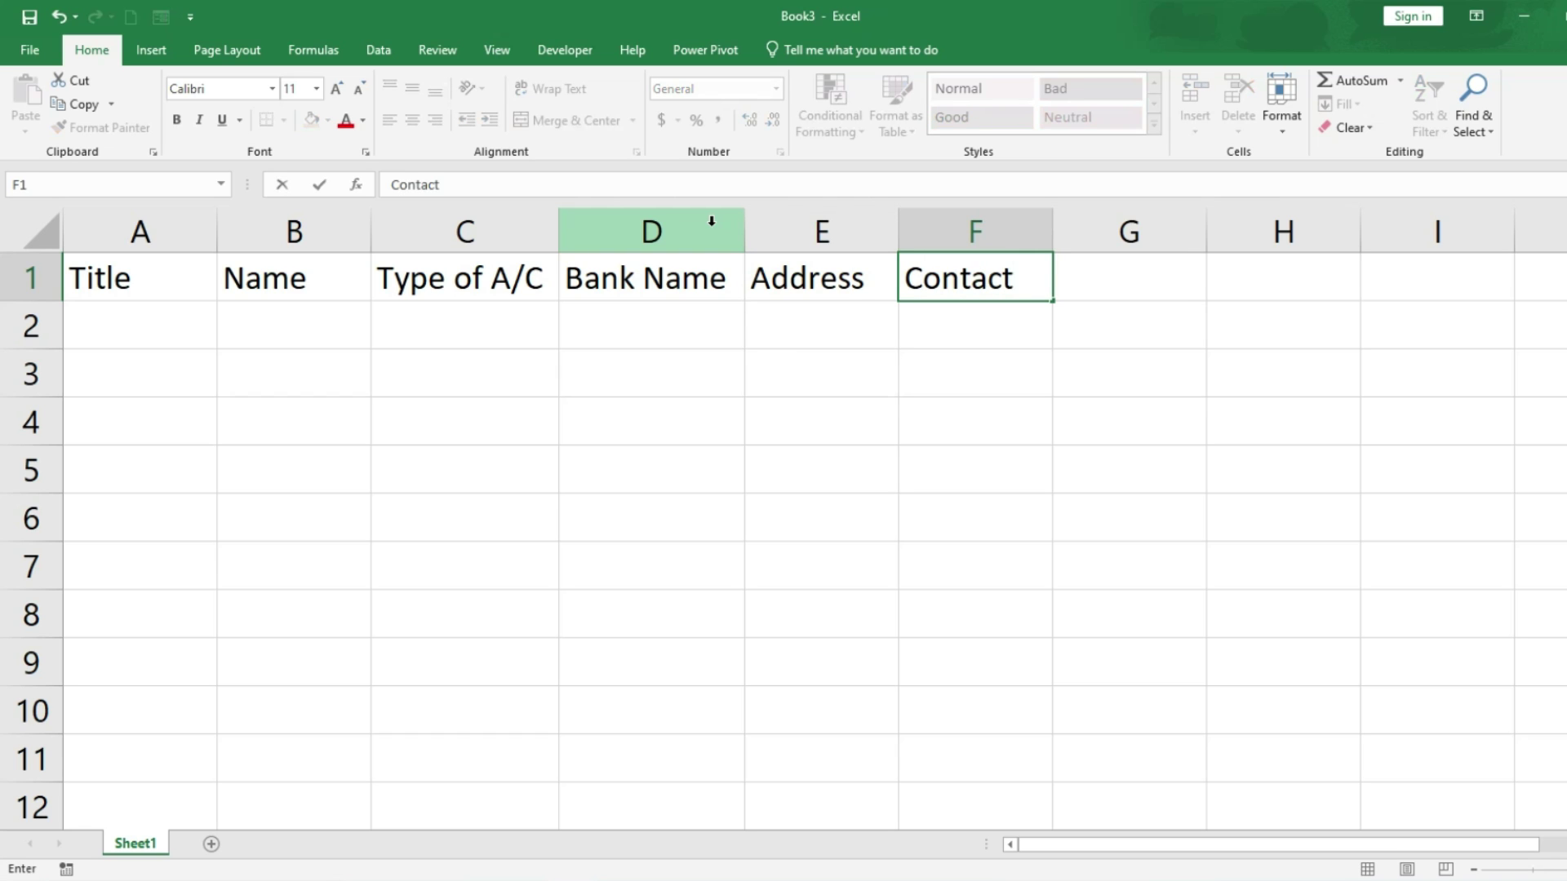
key("Tab")
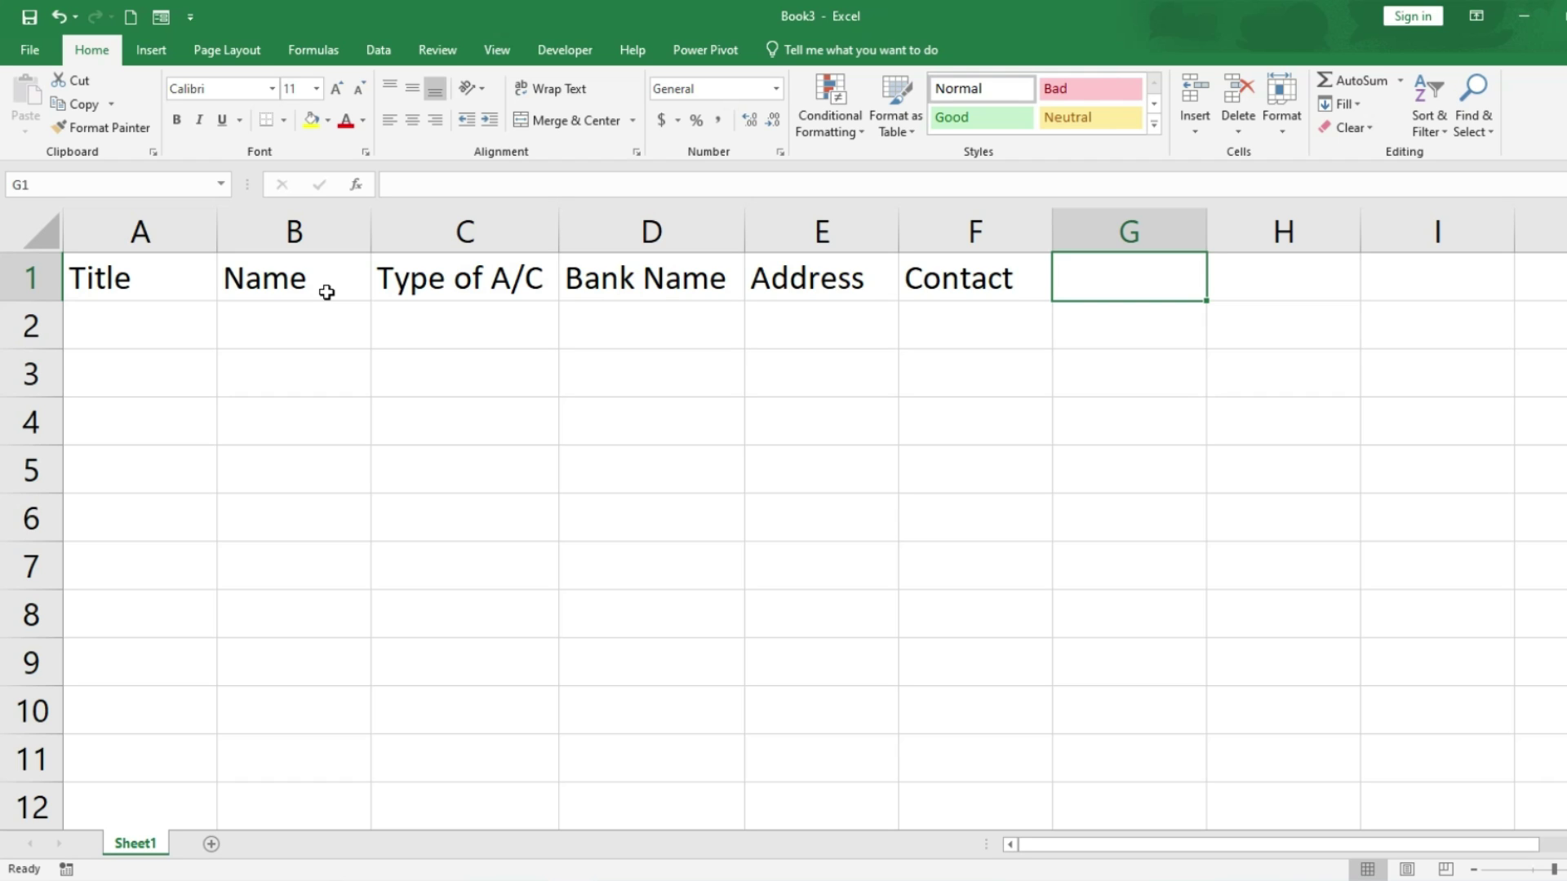
Step: Start row 2 with title Mr., the customer's name and account type Saving
left_click(174, 336)
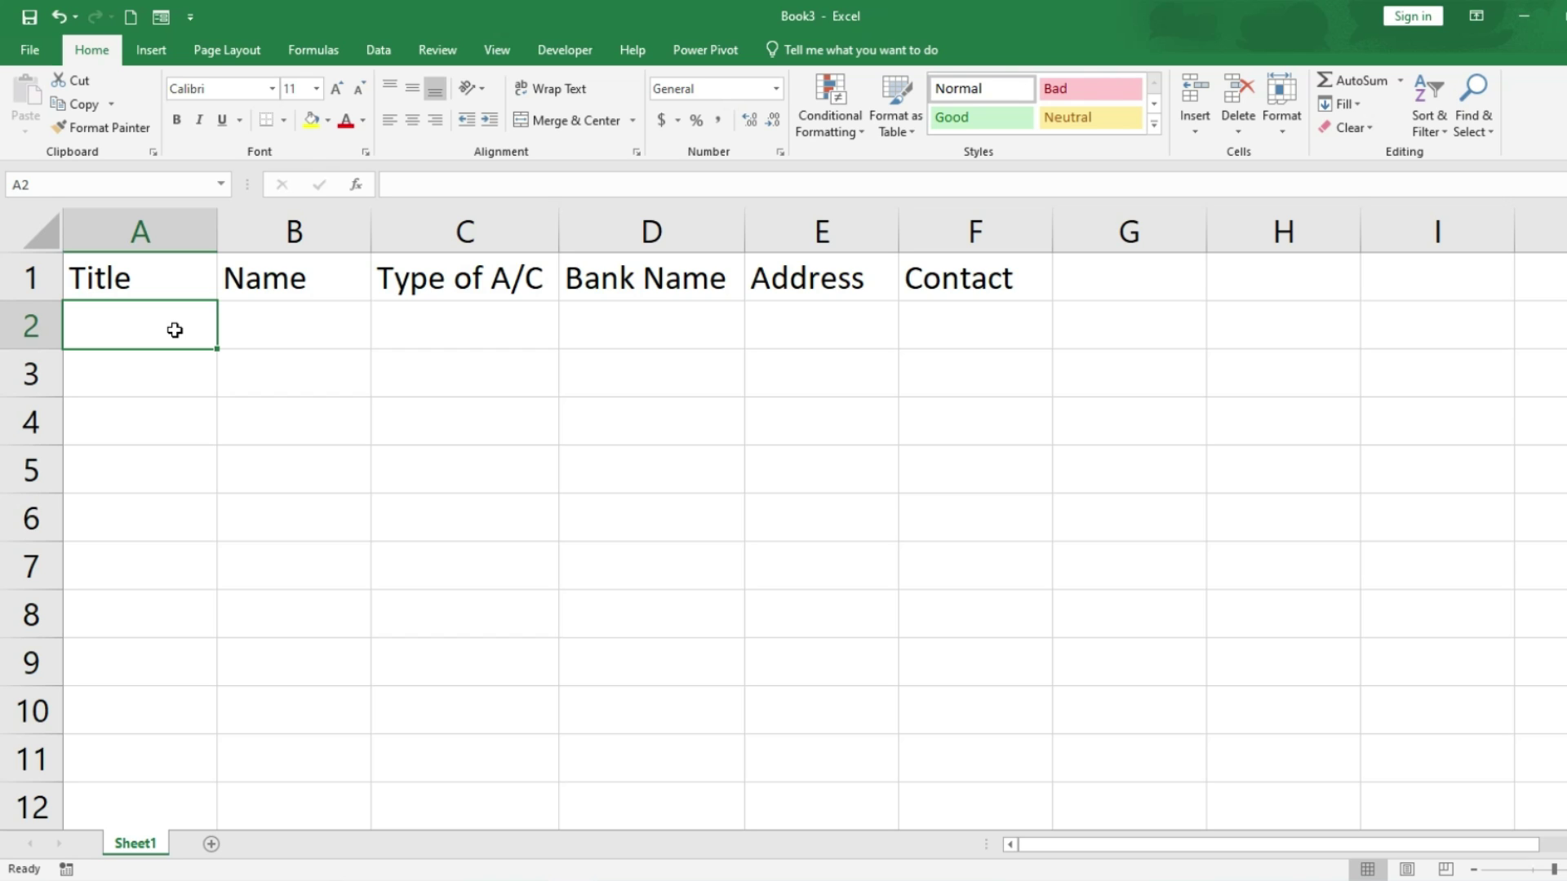
type("Mr.")
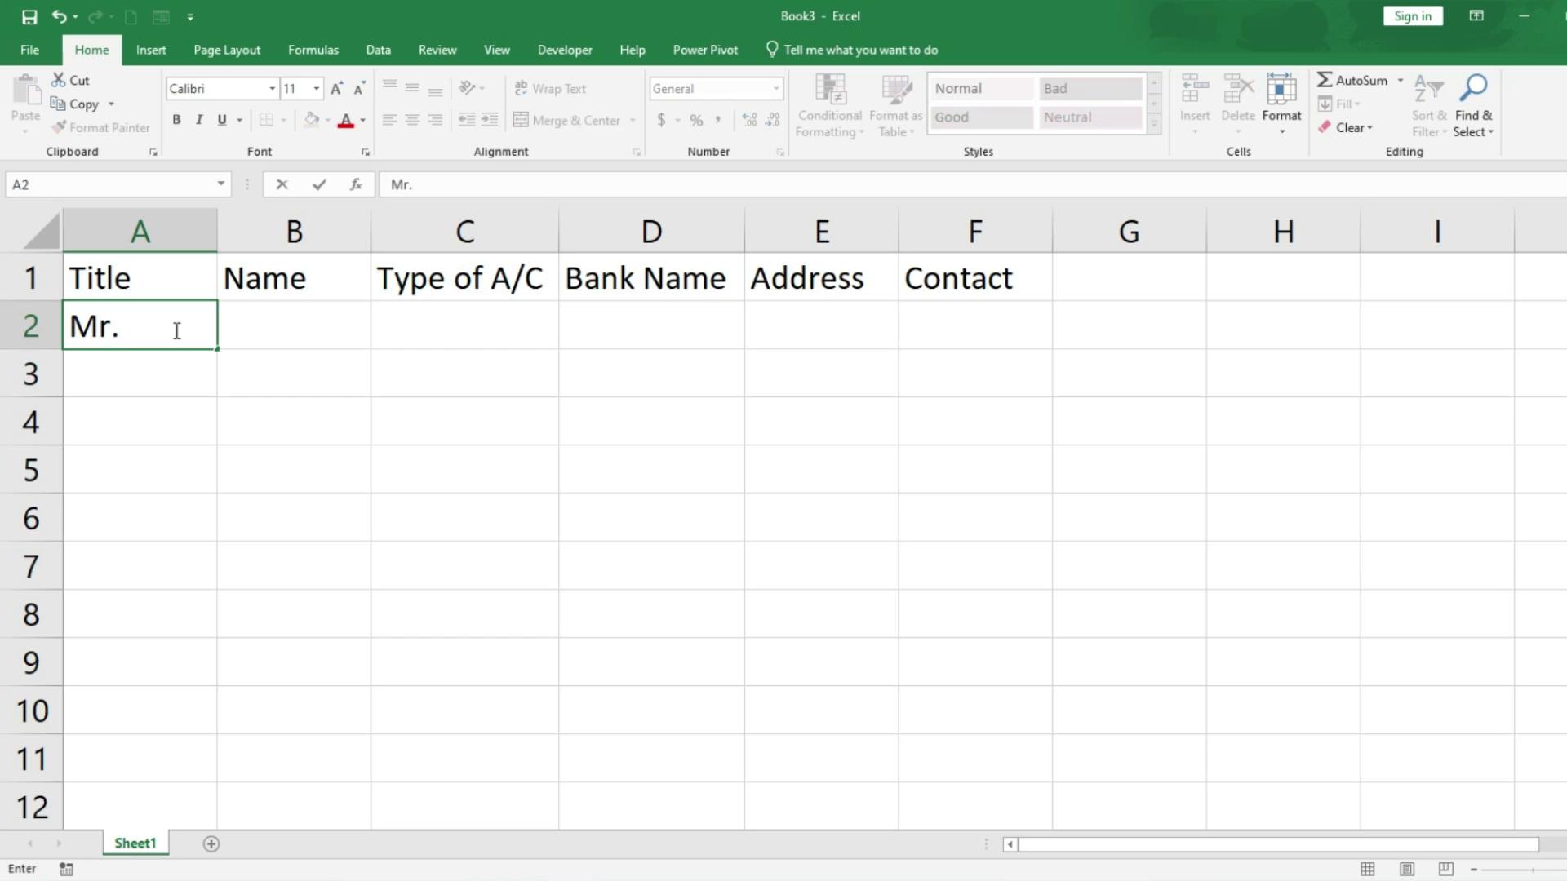
key("Tab")
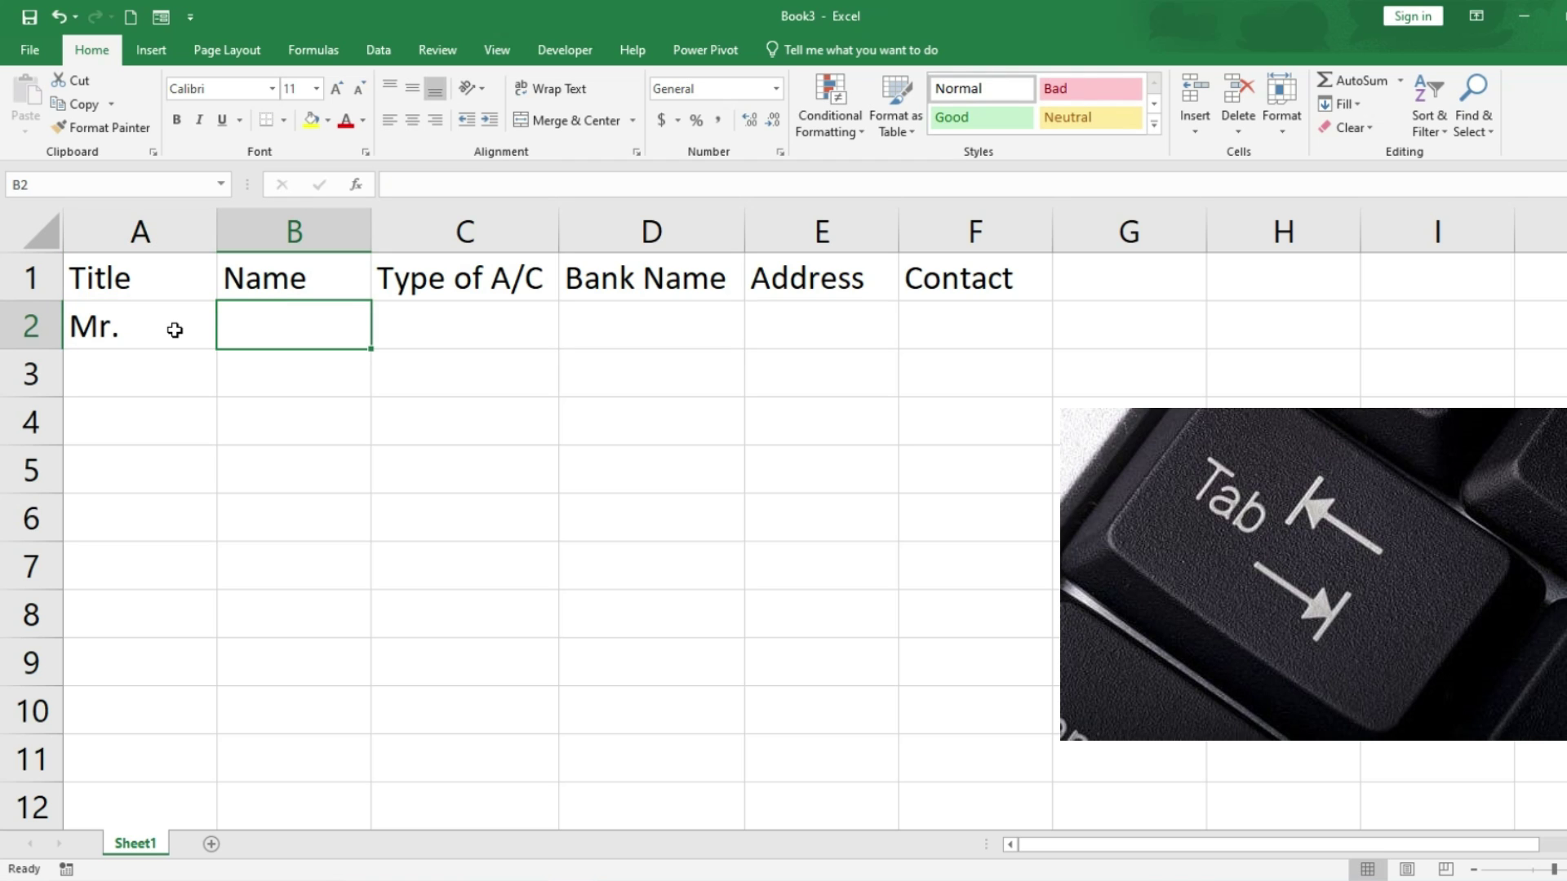
type("Rajesh")
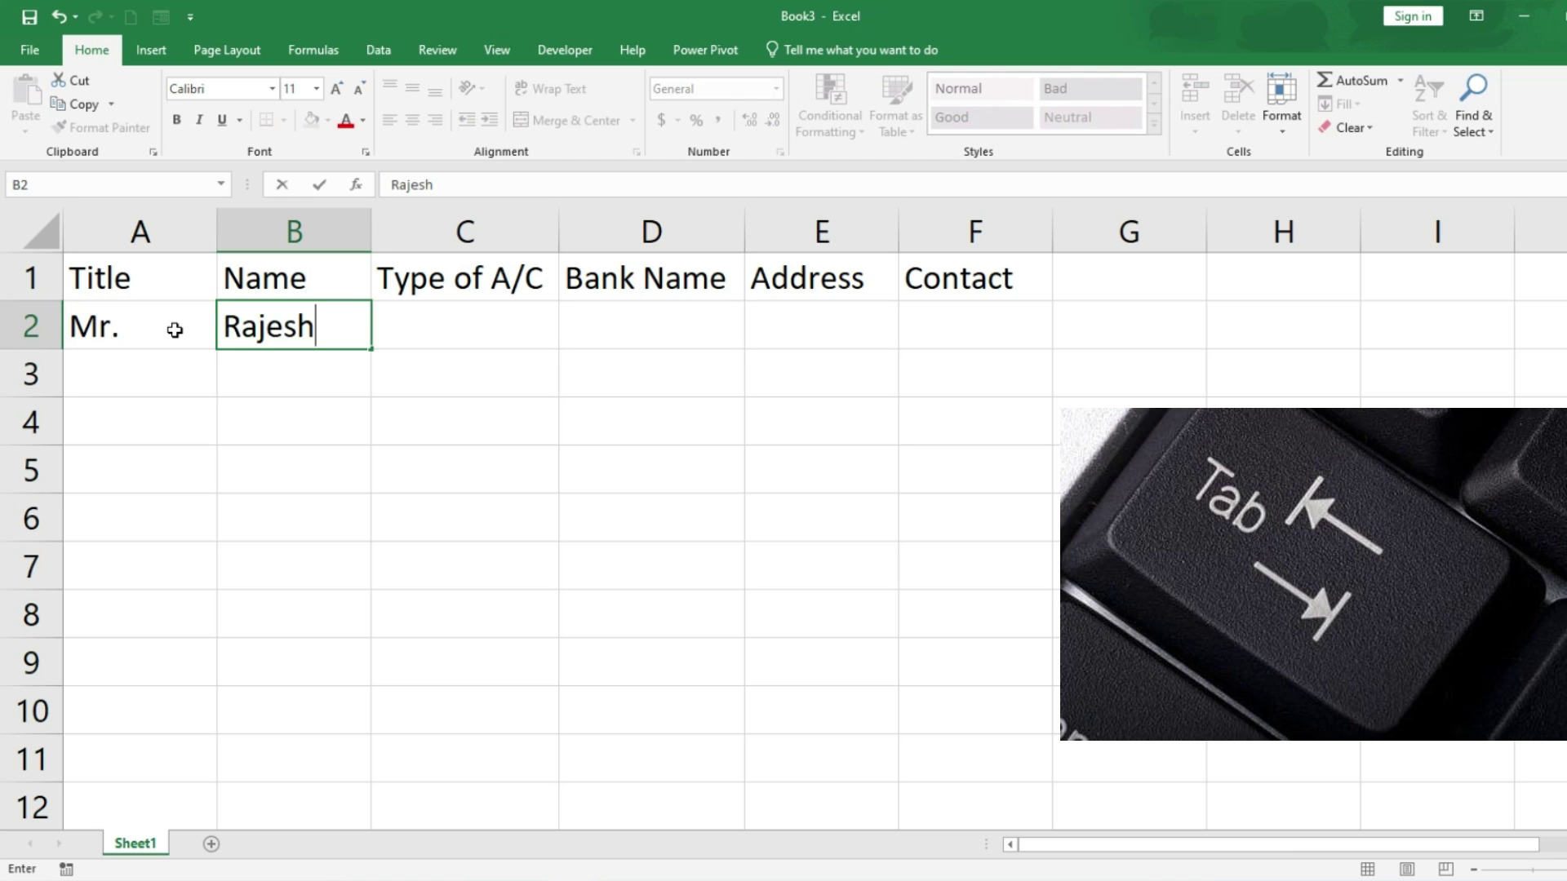
key("Tab")
type("Saving")
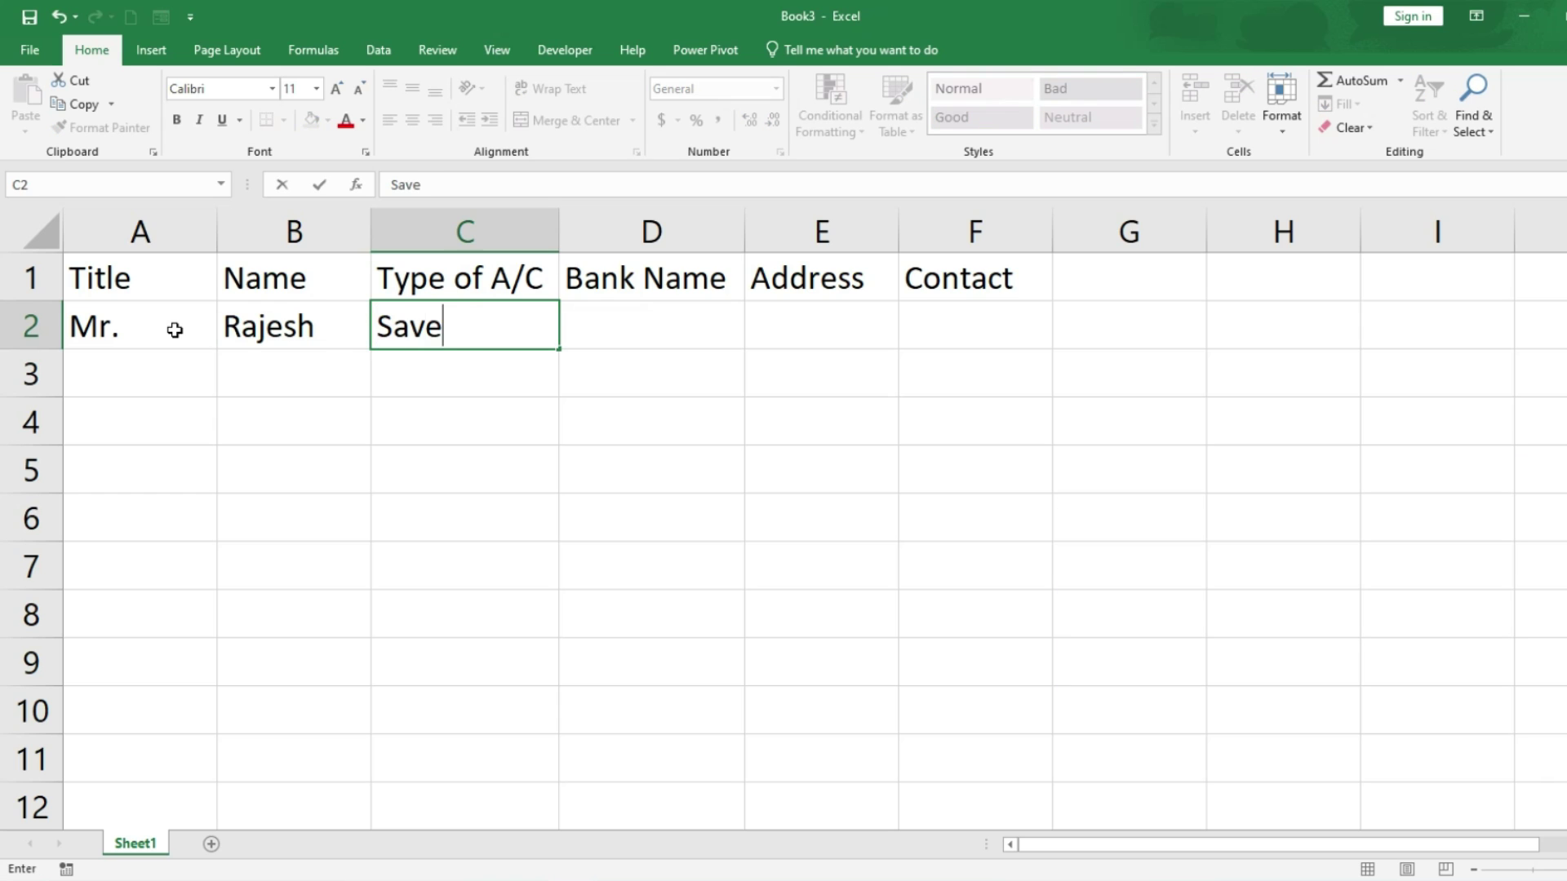
key("Tab")
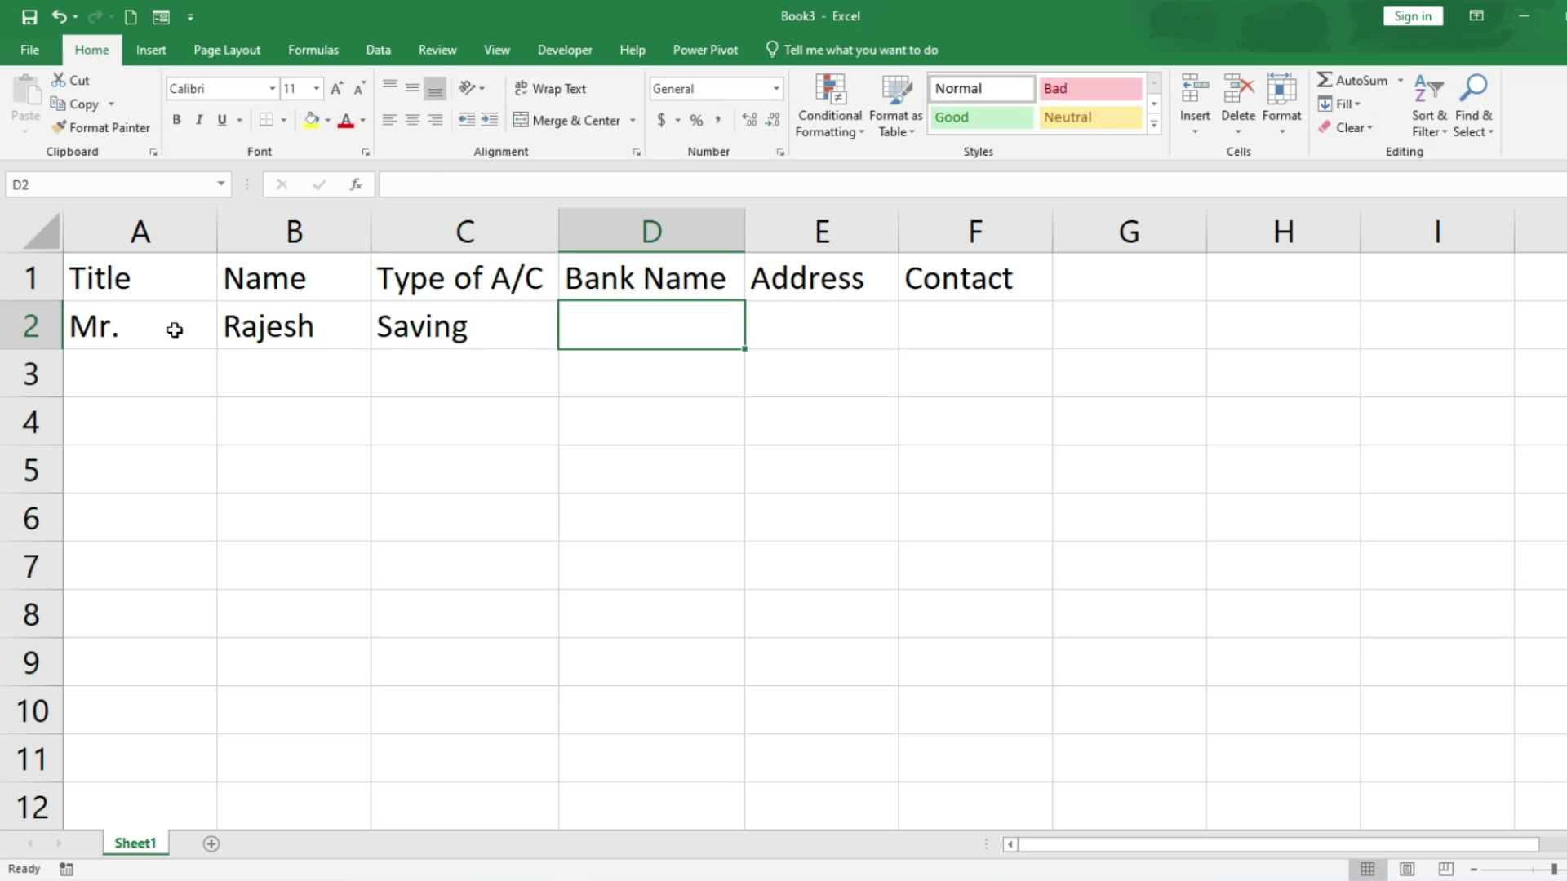
Step: Finish row 2 with bank PNB, the customer's address and phone number, then autofit column E
type("PNB")
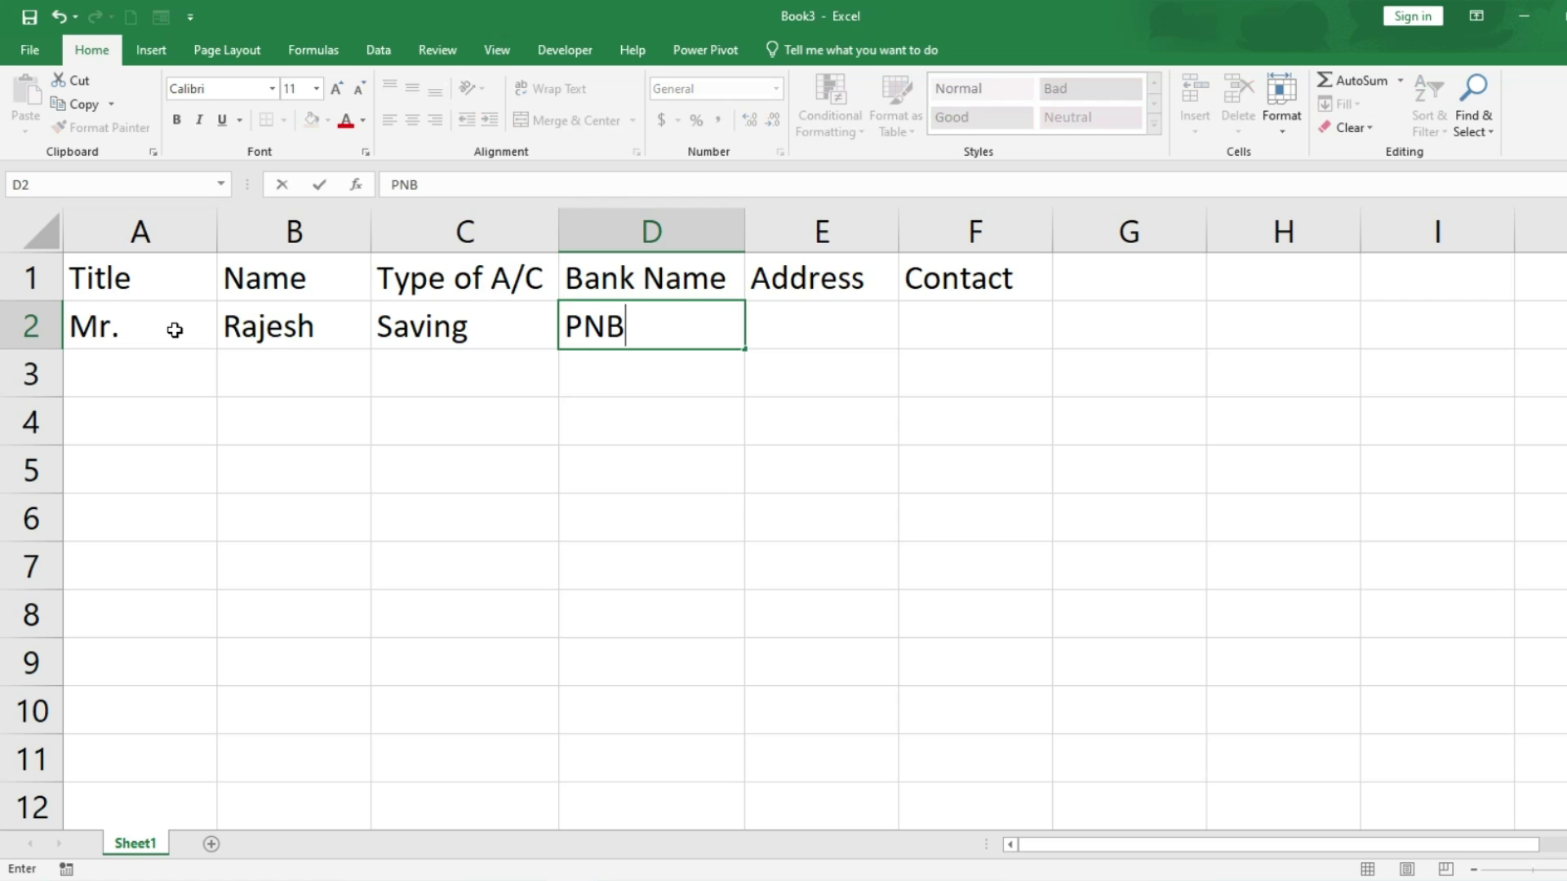
key("Tab")
type("Sada")
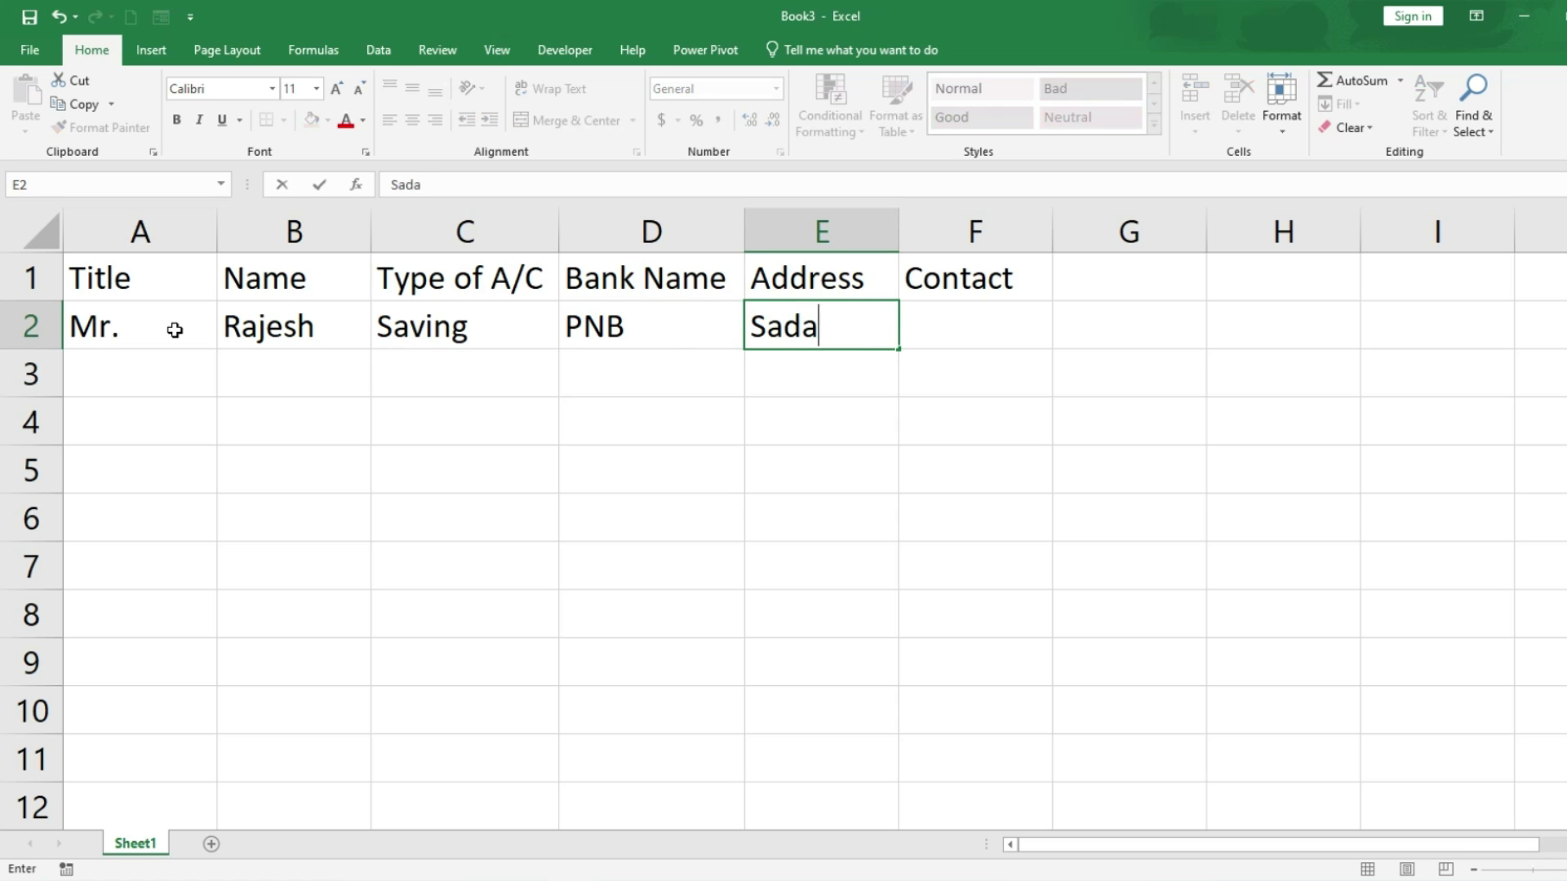
type("rpur Sec-")
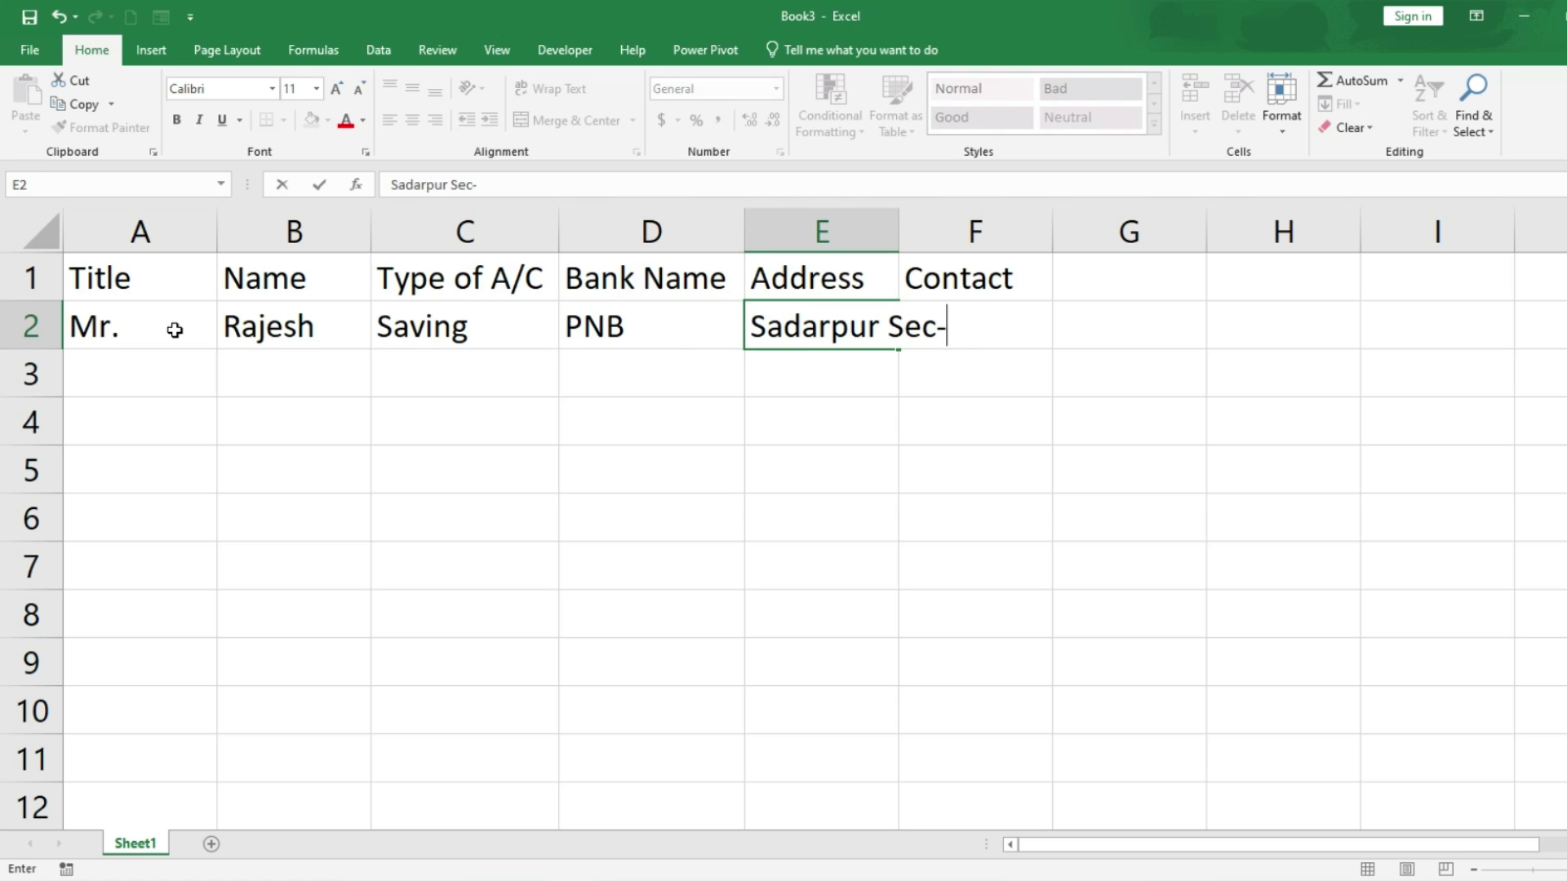
type("45, NOida")
key("Tab")
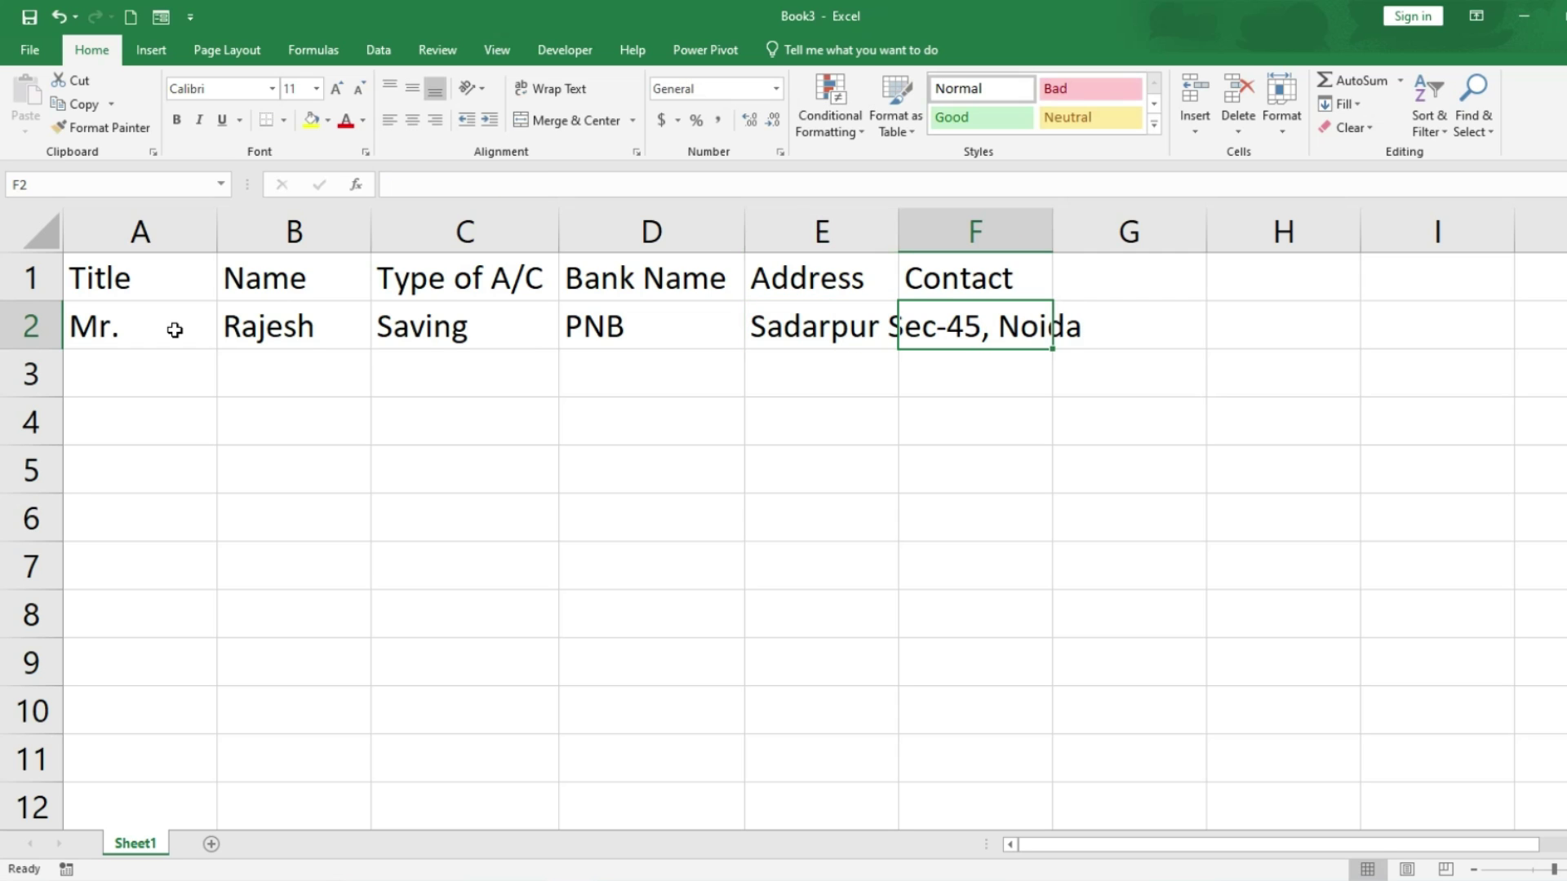
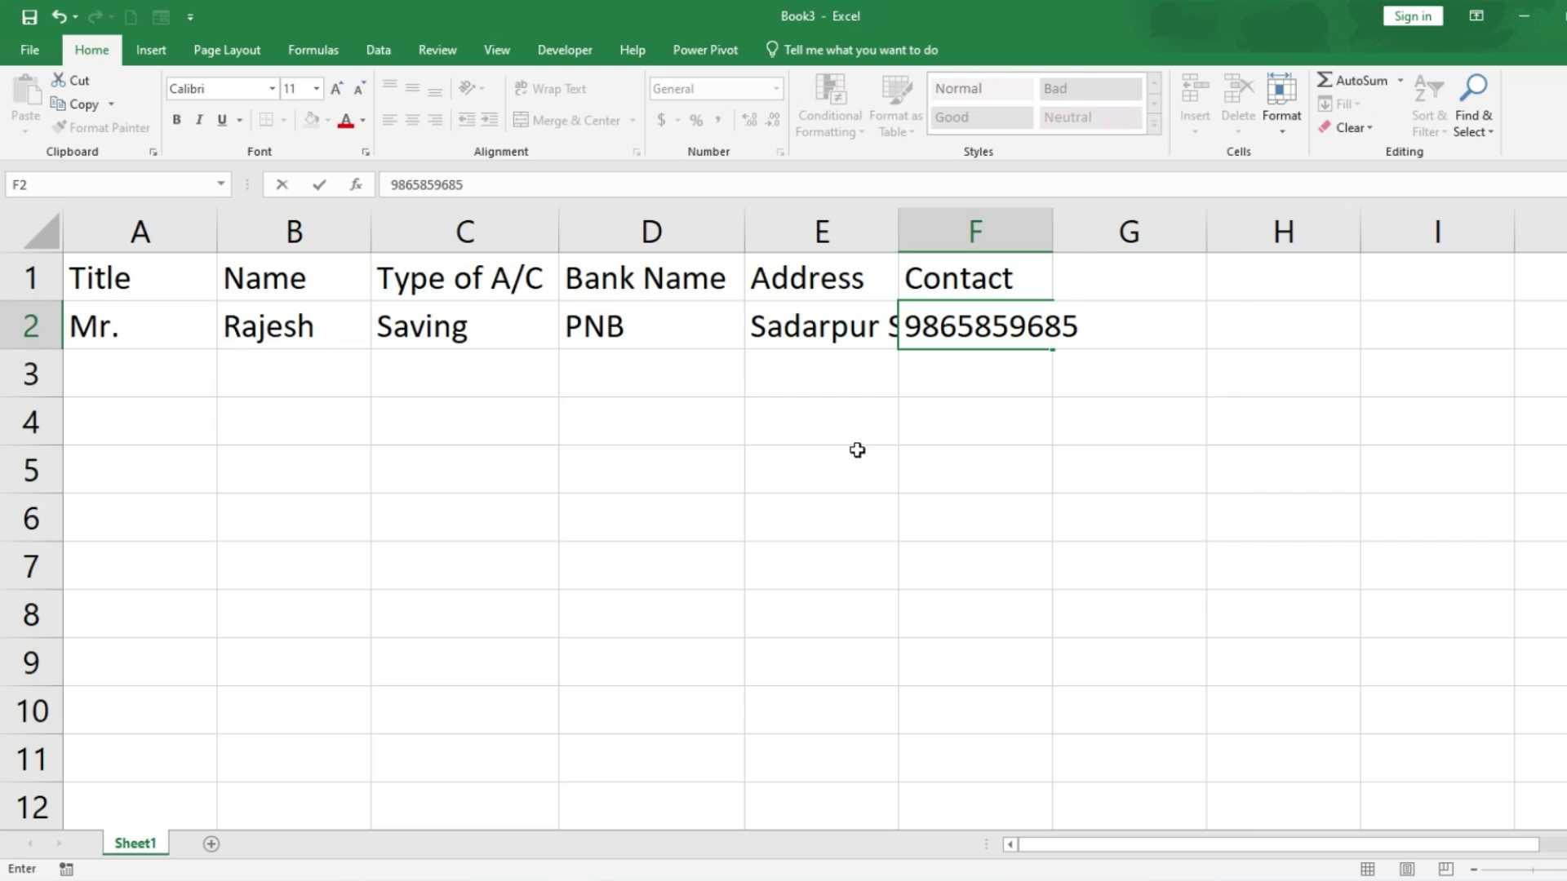
left_click(901, 496)
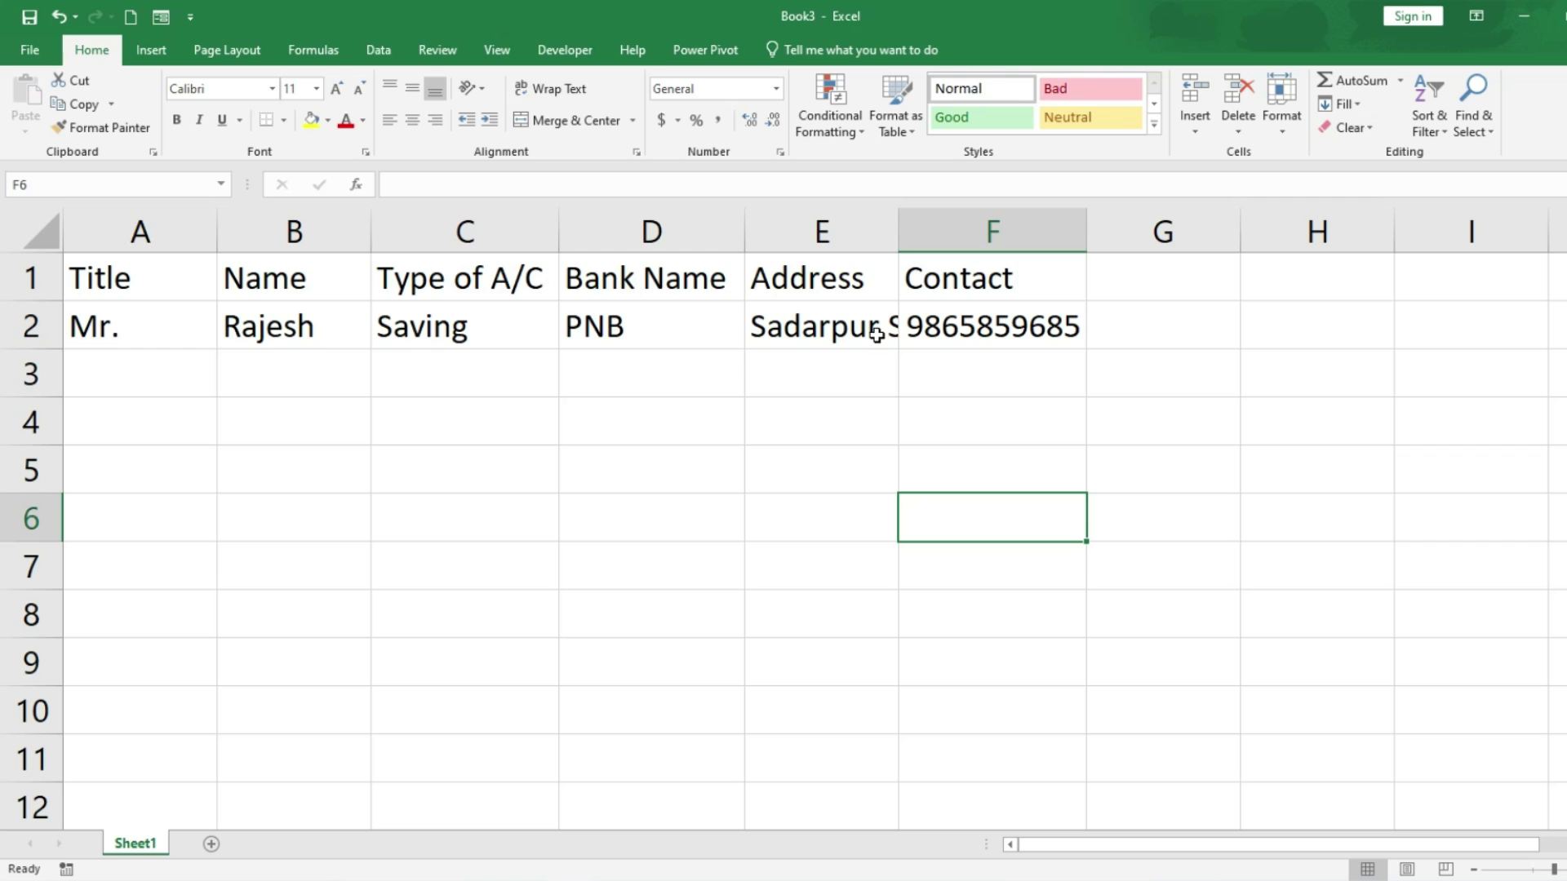
double_click(898, 223)
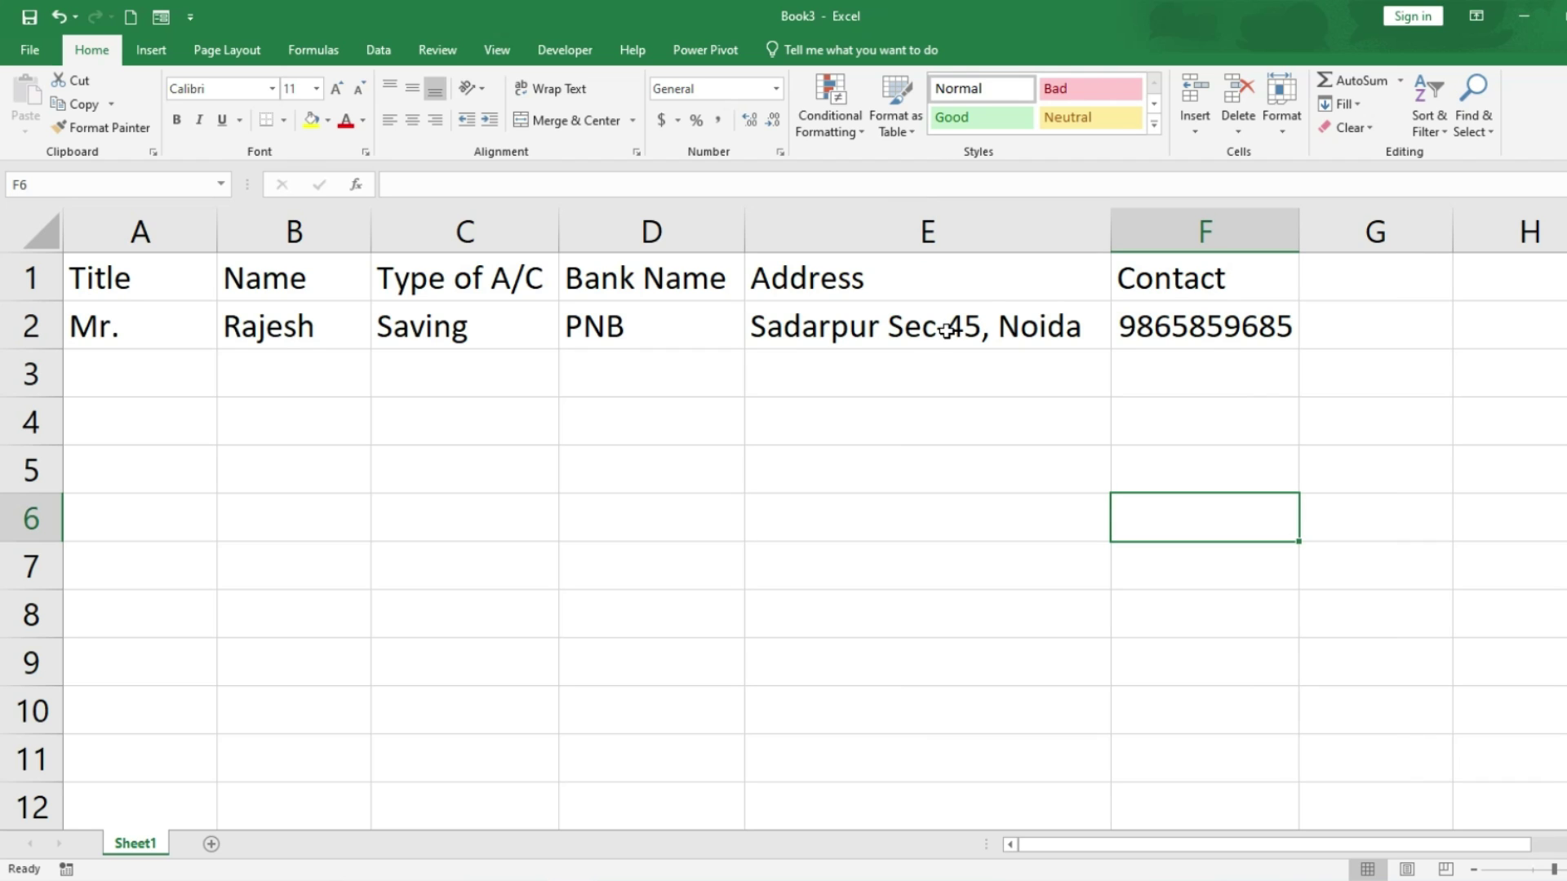
Step: Fill row 3 with Mrs., the customer's name, Saving, PNB, an address and phone number
left_click(109, 364)
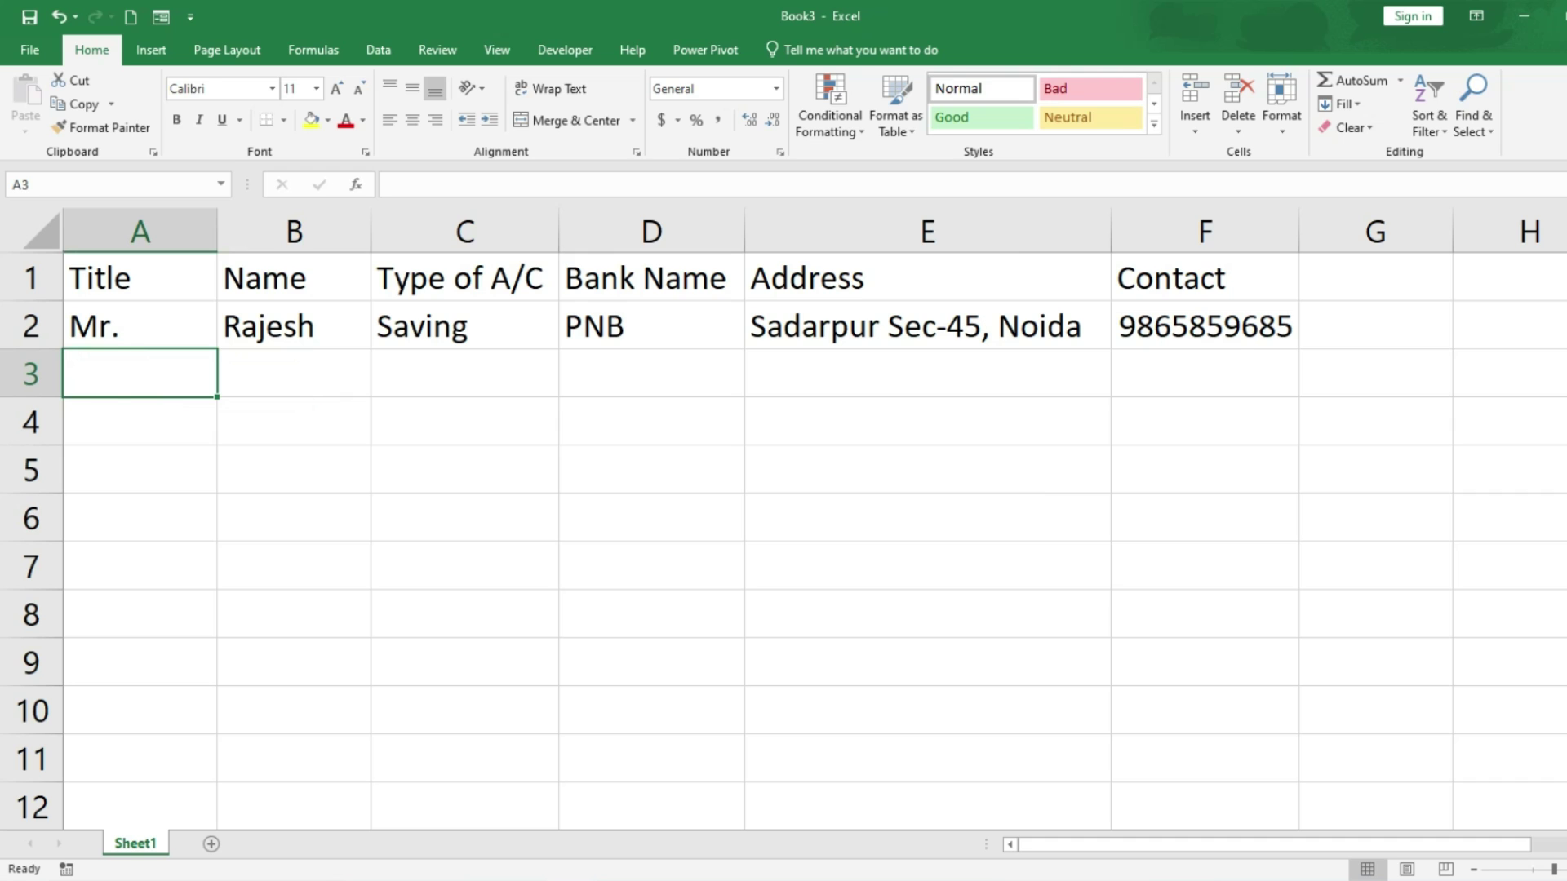
type("Mrs. A")
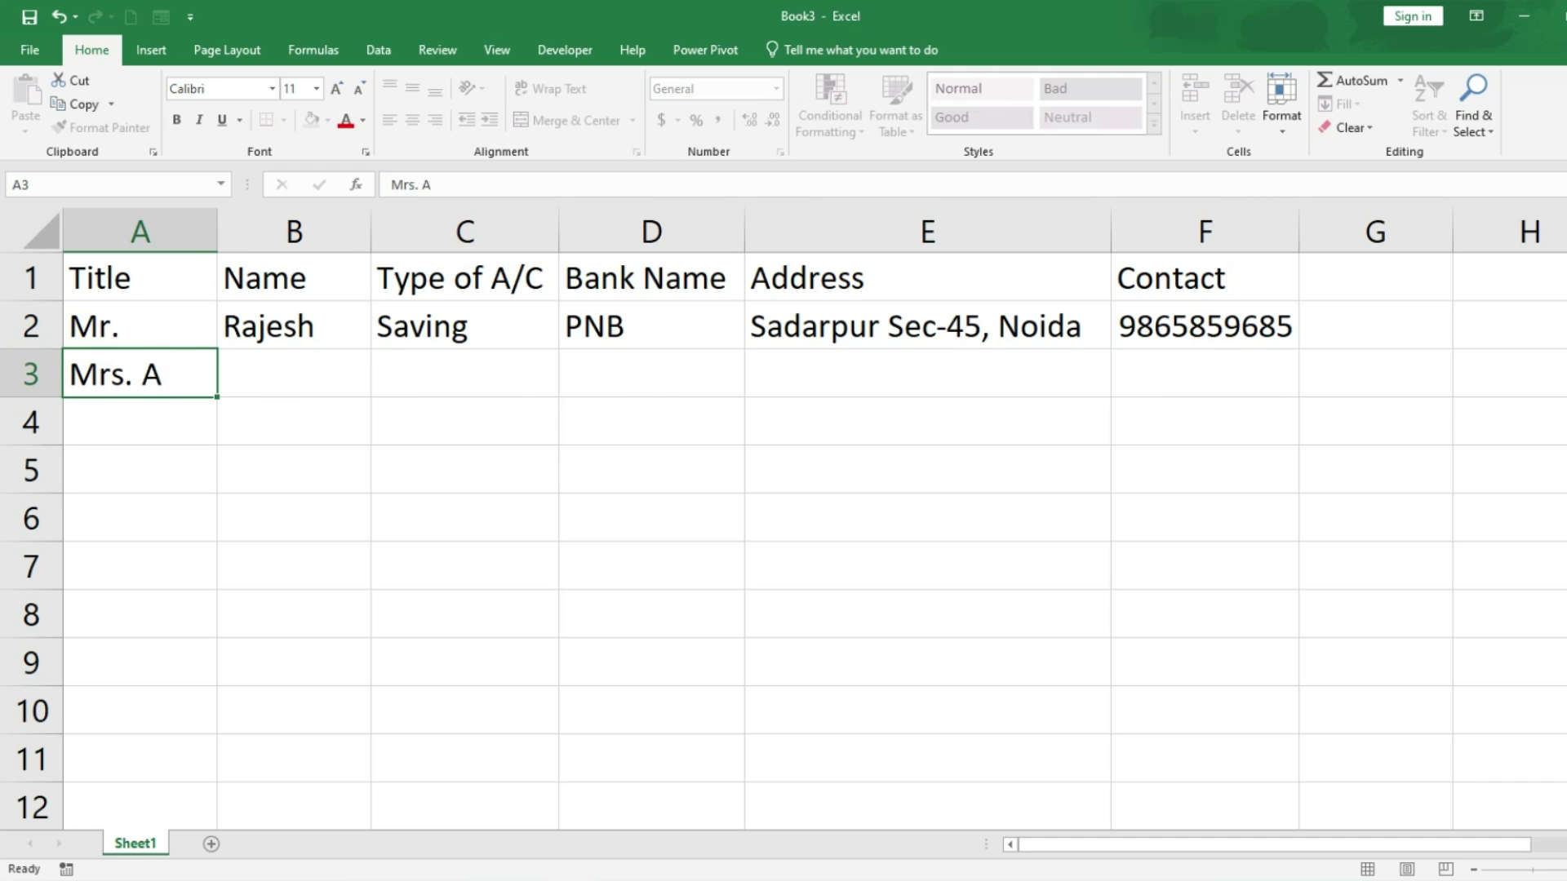
key("BackSpace")
key("BackSpace")
key("Tab")
type("Anita")
key("Tab")
type("S")
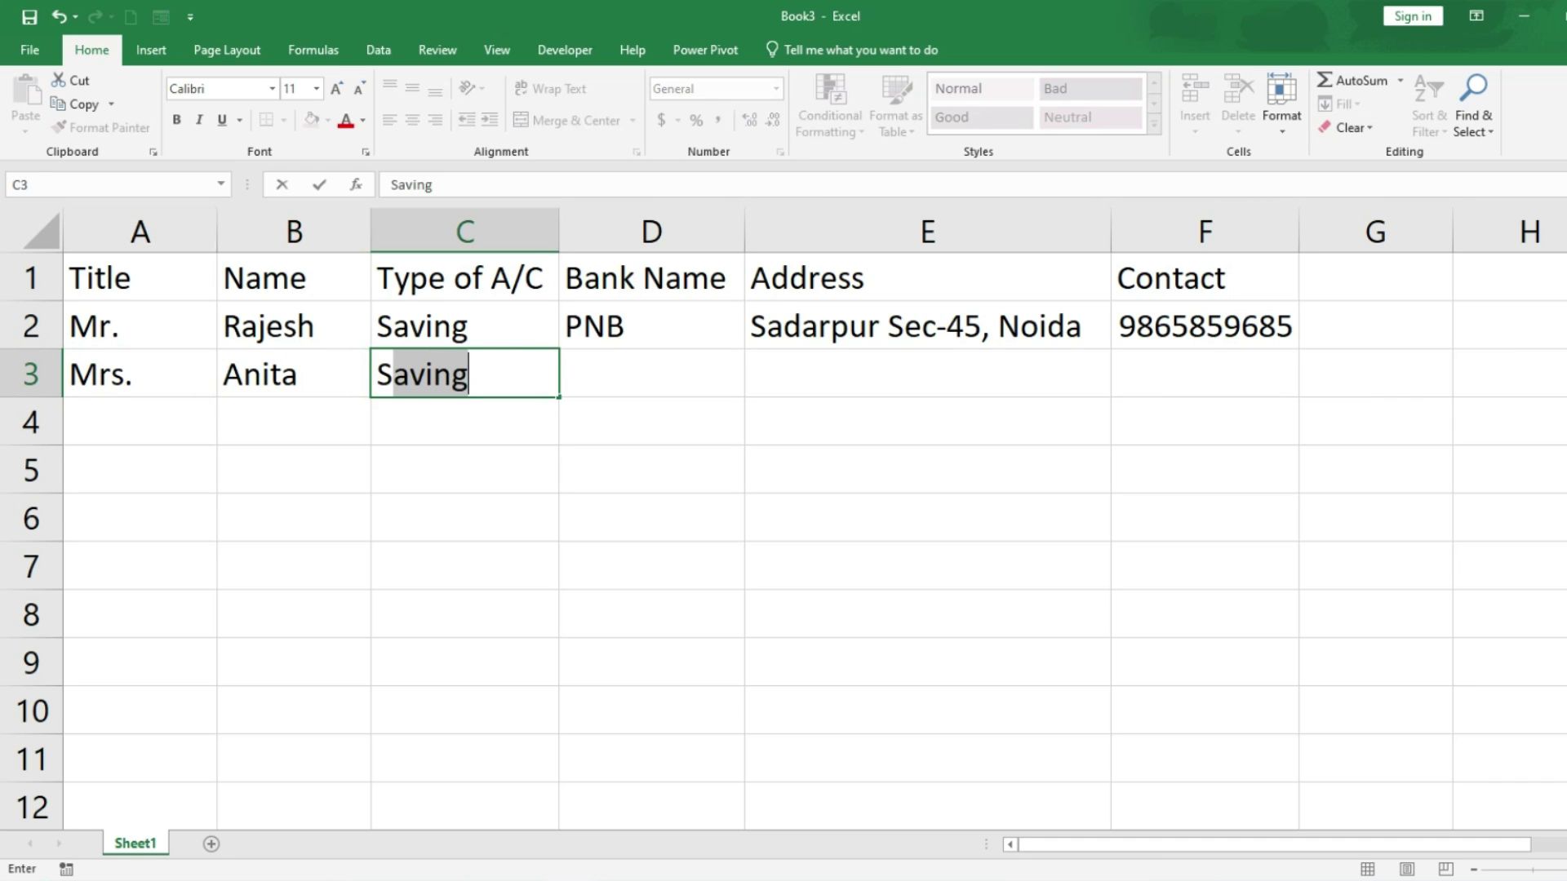
key("Tab")
type("p")
key("Tab")
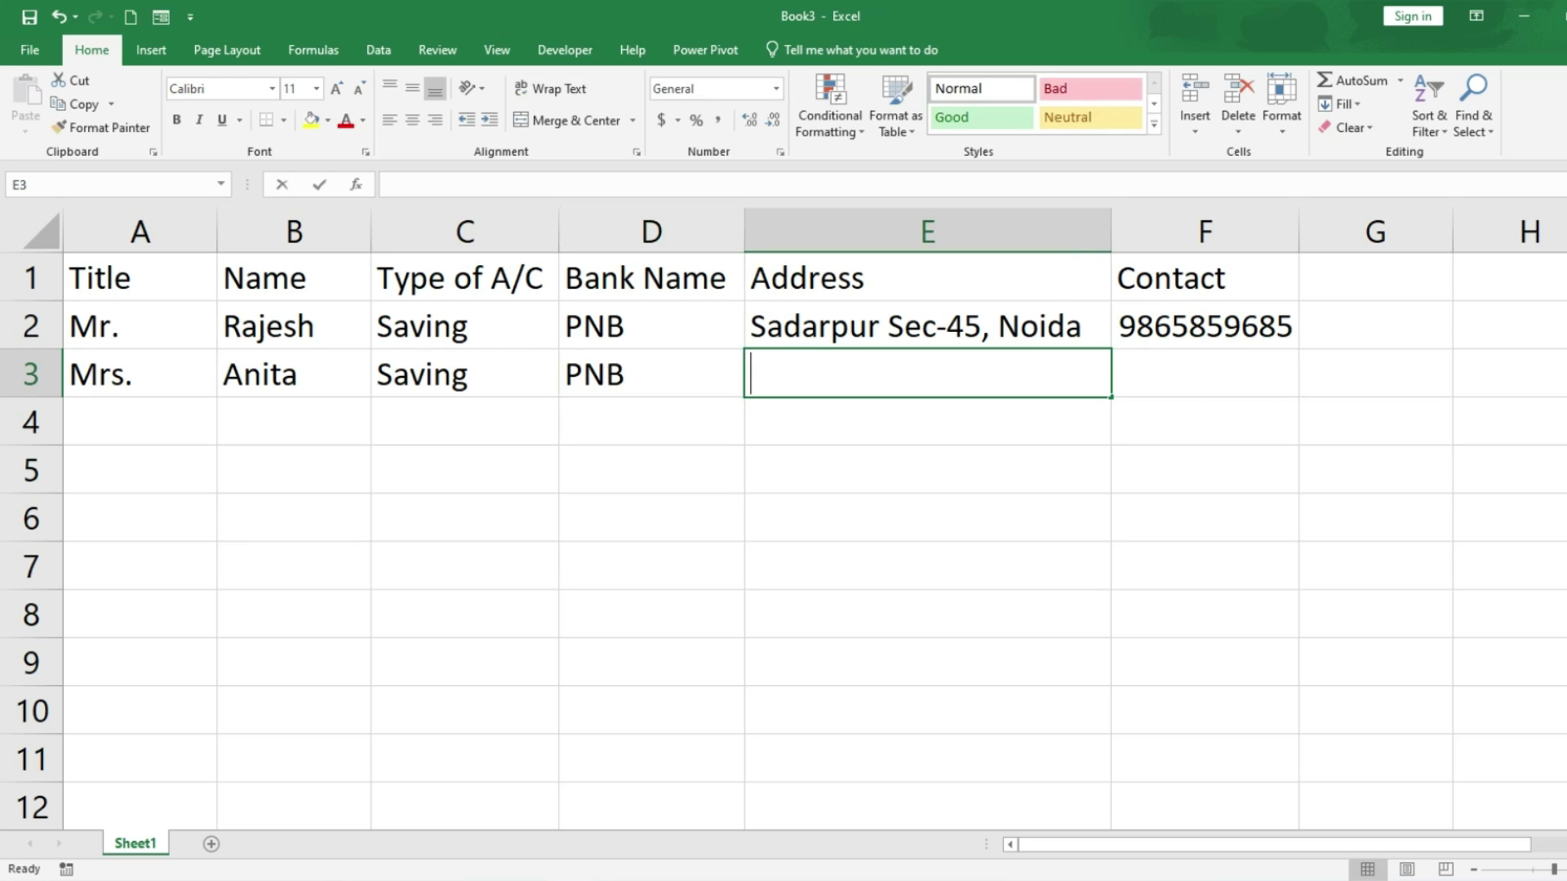
type("Sadarpur Sec-45, Noida")
key("Tab")
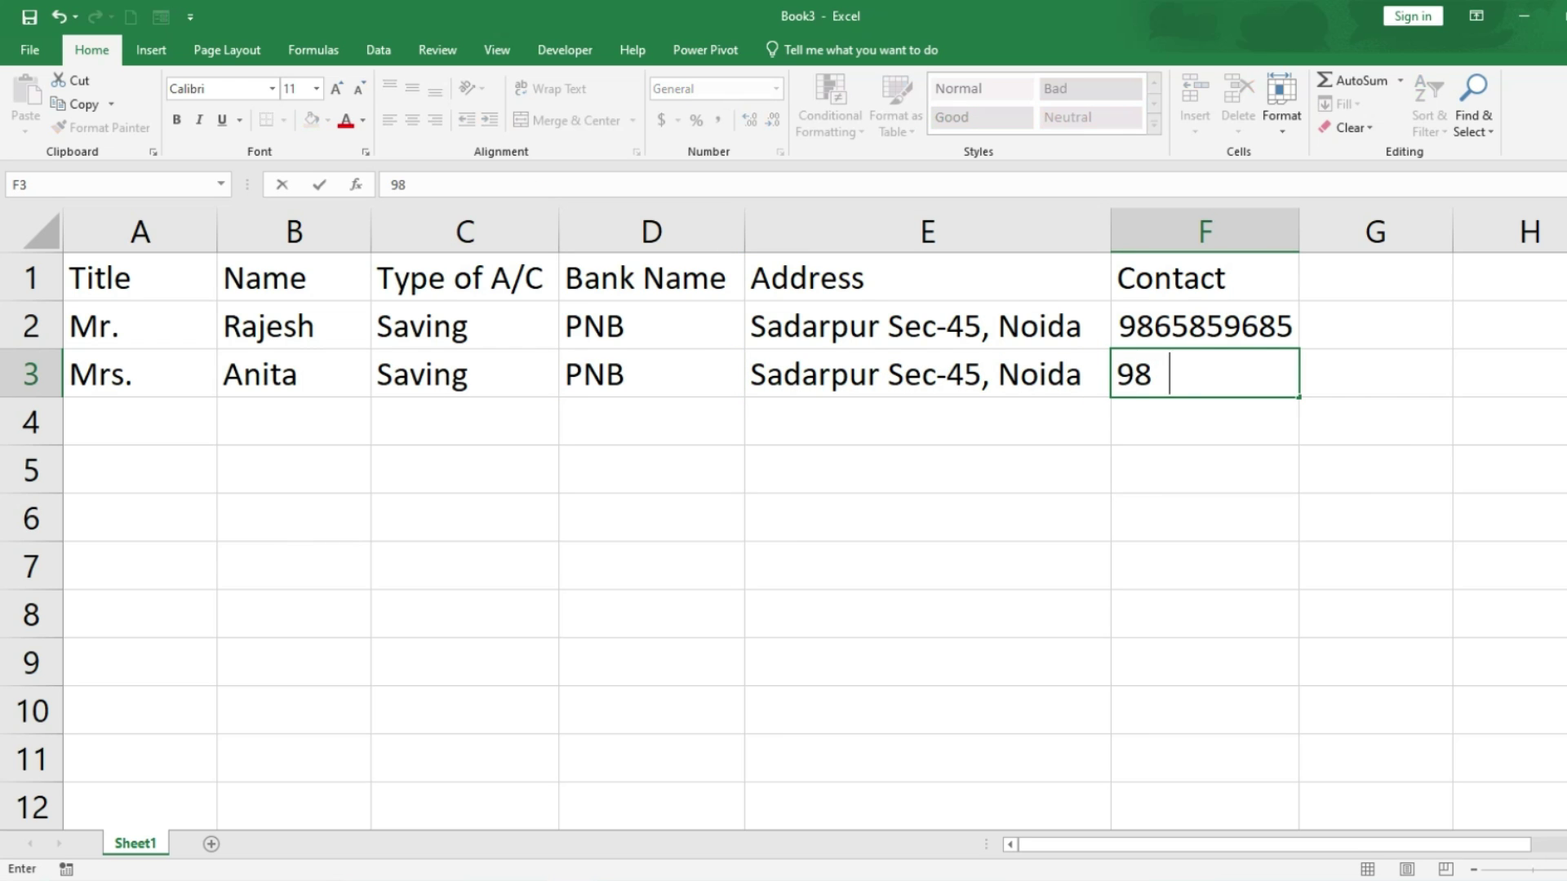
key("Return")
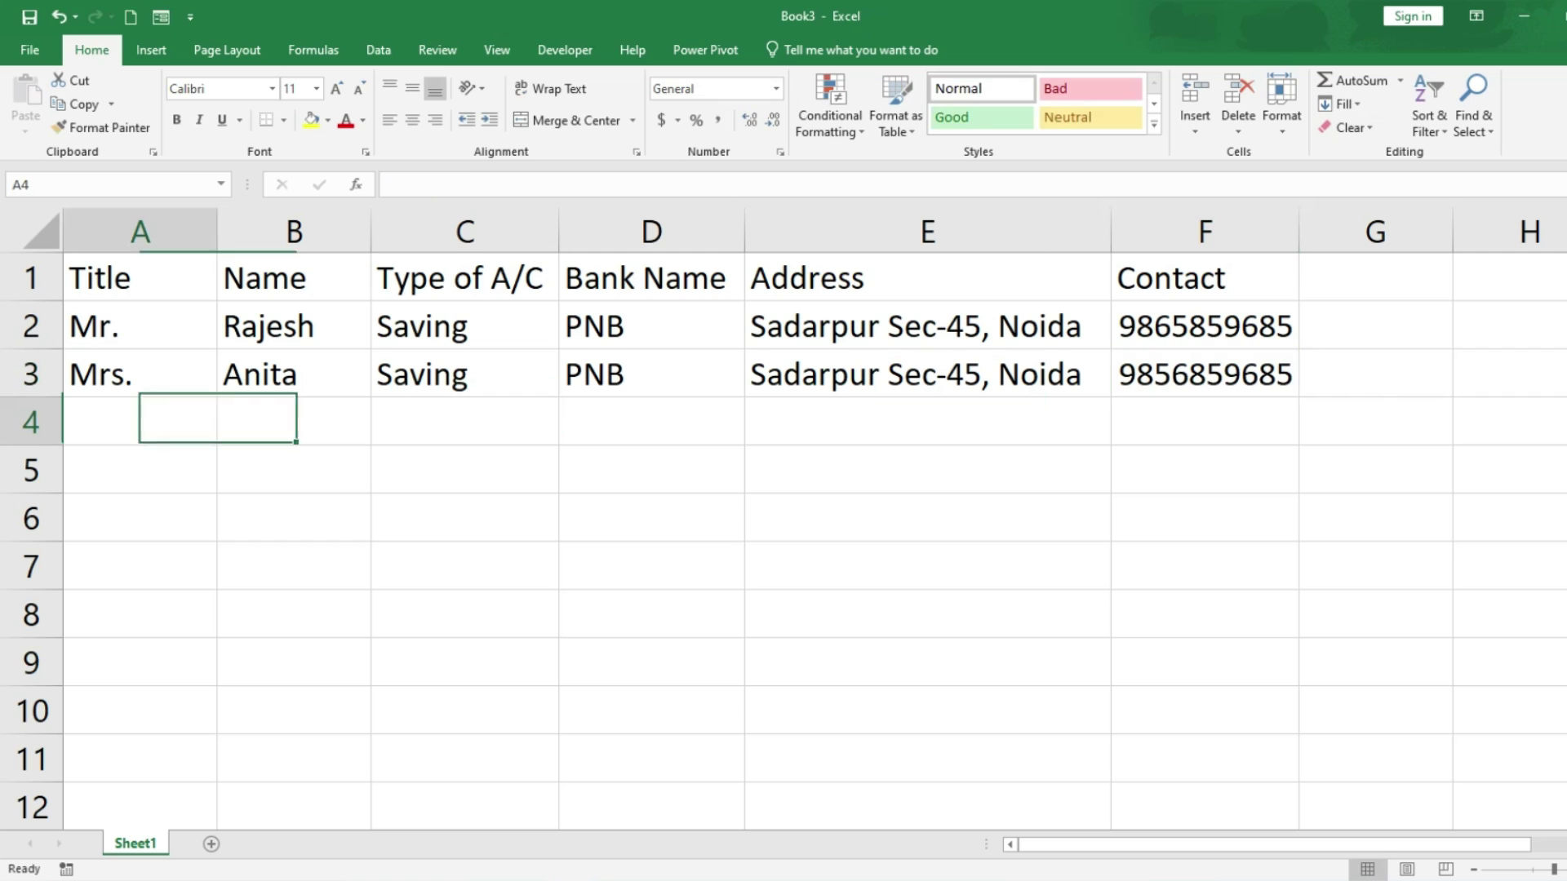
Step: Fill row 4 with Mr., the customer's name, Saving, PNB, an address and phone number
type("Mr.")
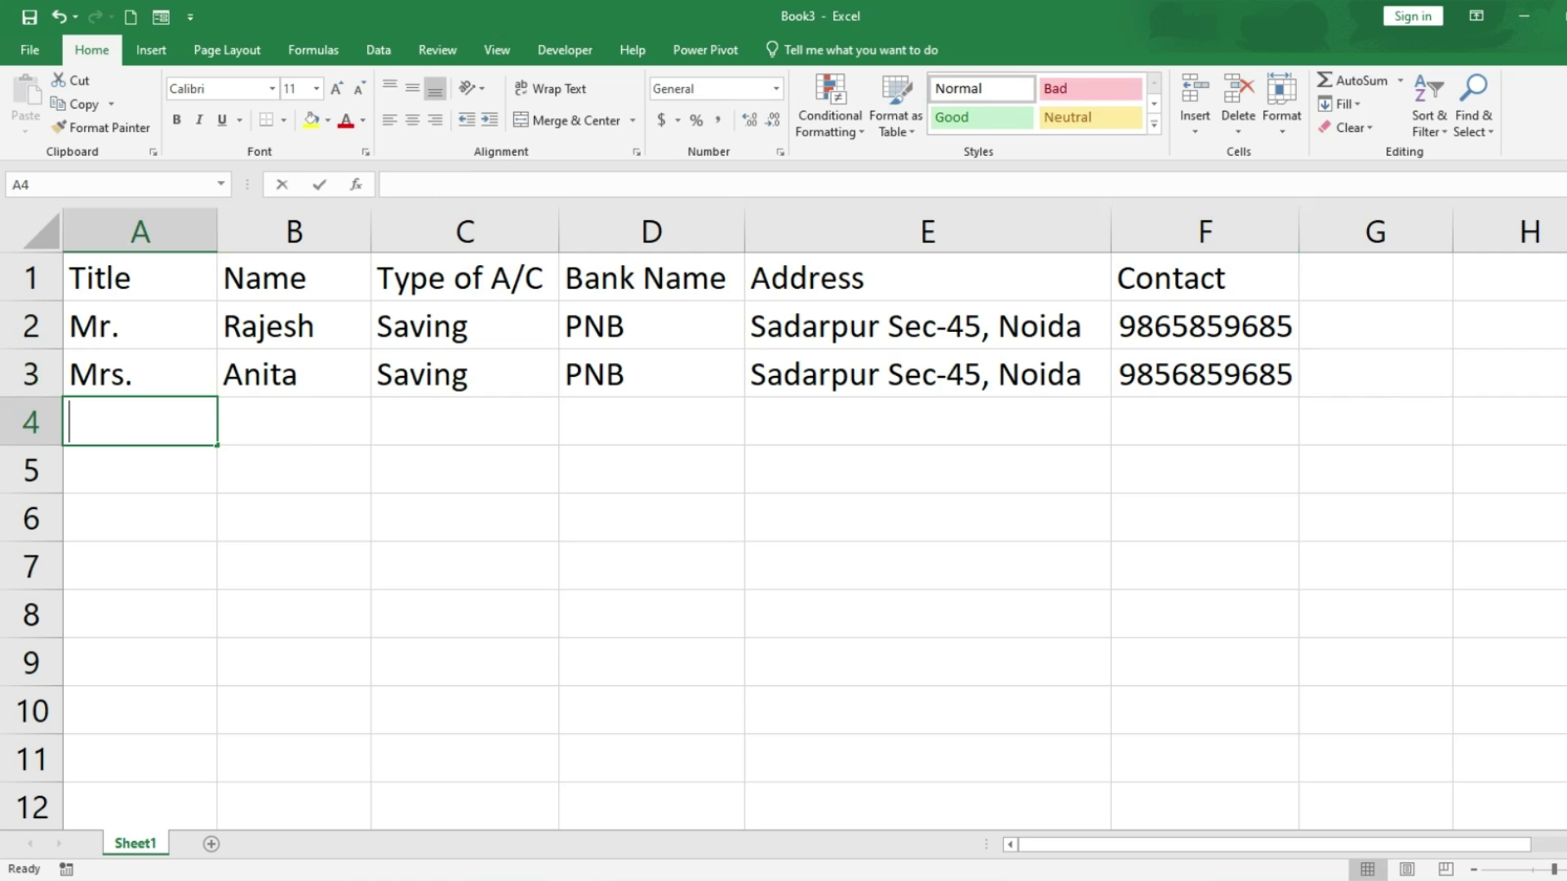
key("Tab")
type("MOhan")
key("Tab")
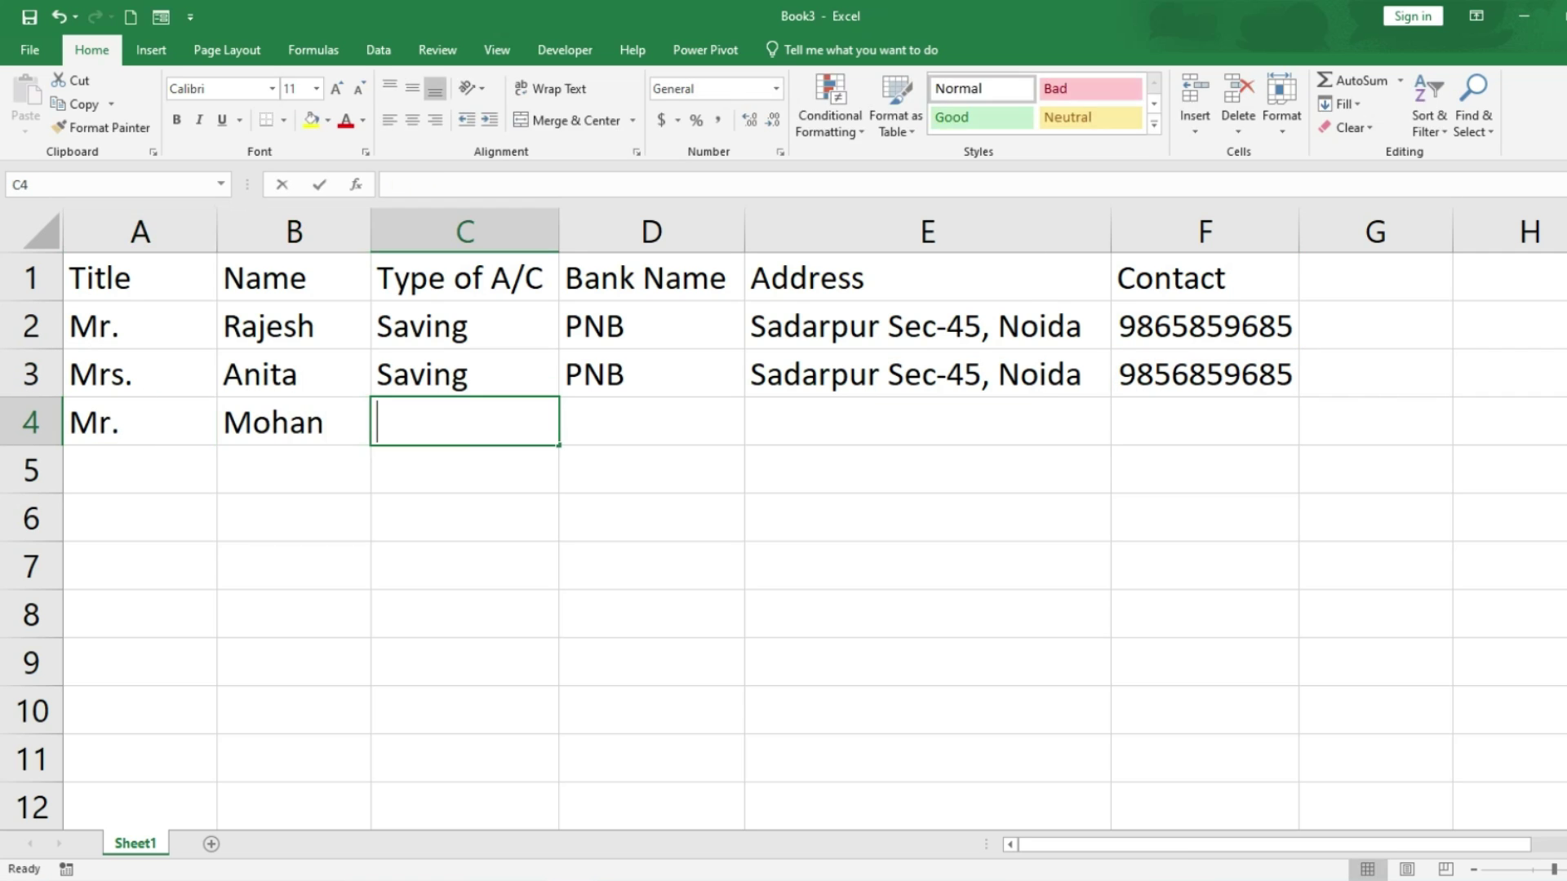
type("Saving")
key("Tab")
type("p")
key("Tab")
type("b")
key("BackSpace")
type("Barola, sec-49, Noida")
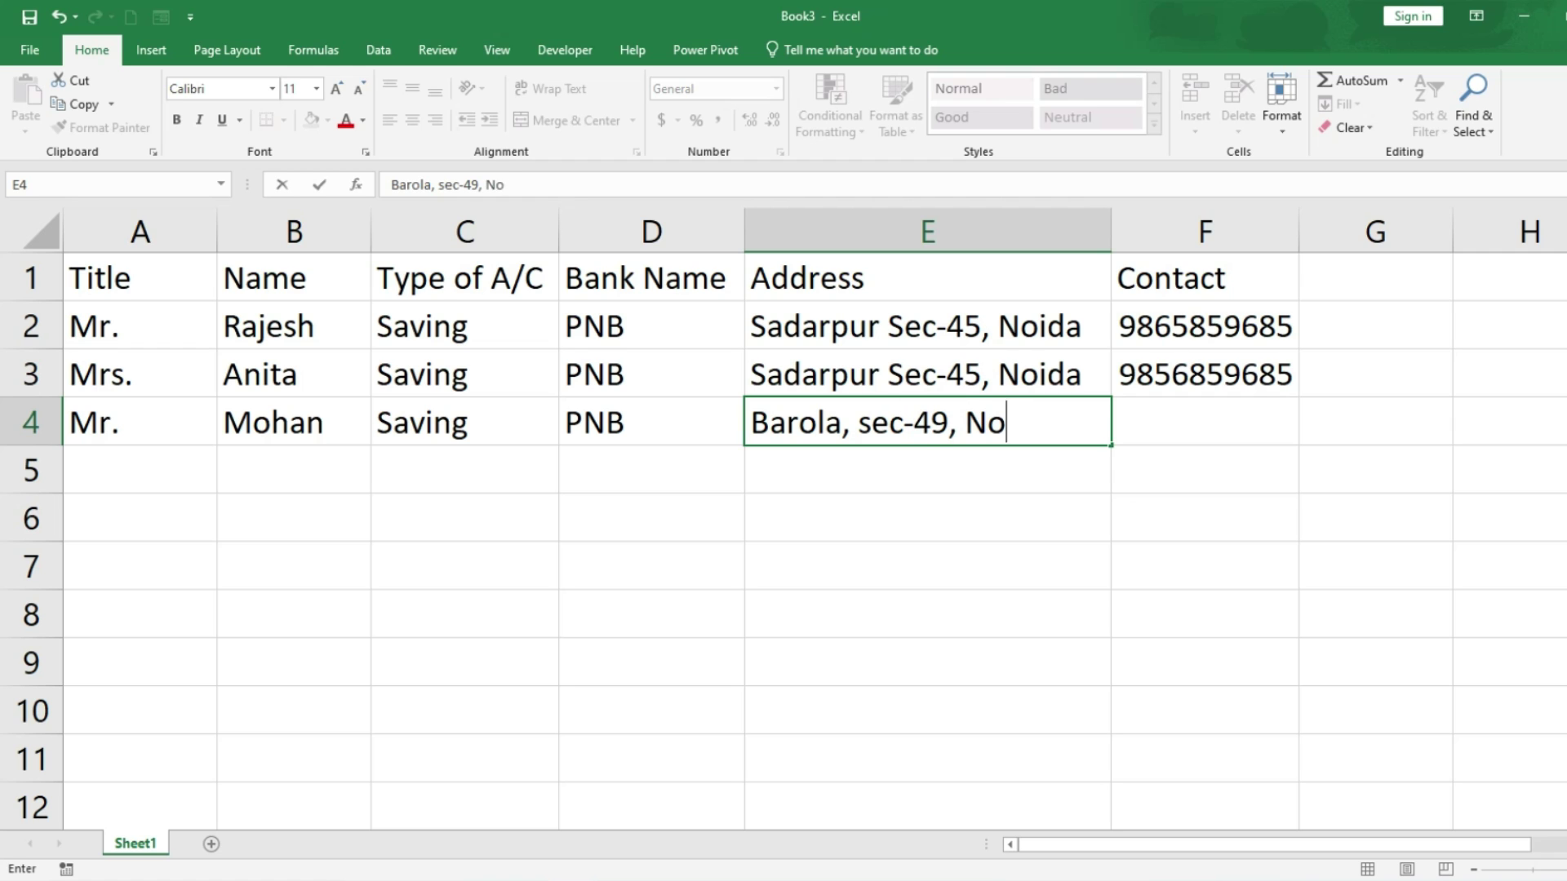
key("Tab")
left_click(149, 459)
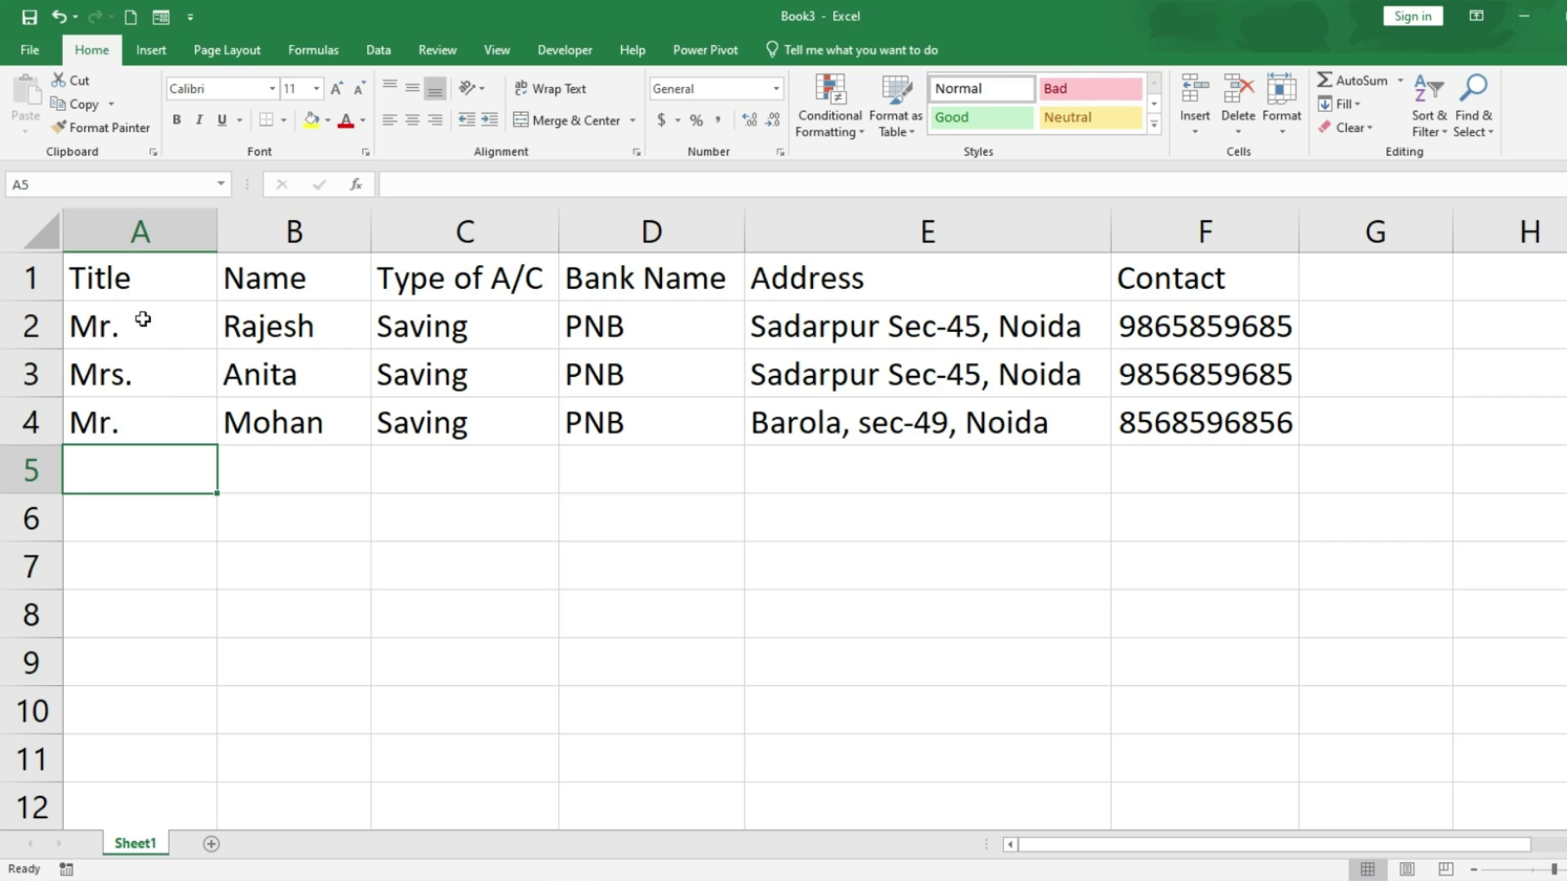
Step: Select the table A1:F4 and AutoFit the column widths from Home > Format
left_click_drag(164, 318, 158, 434)
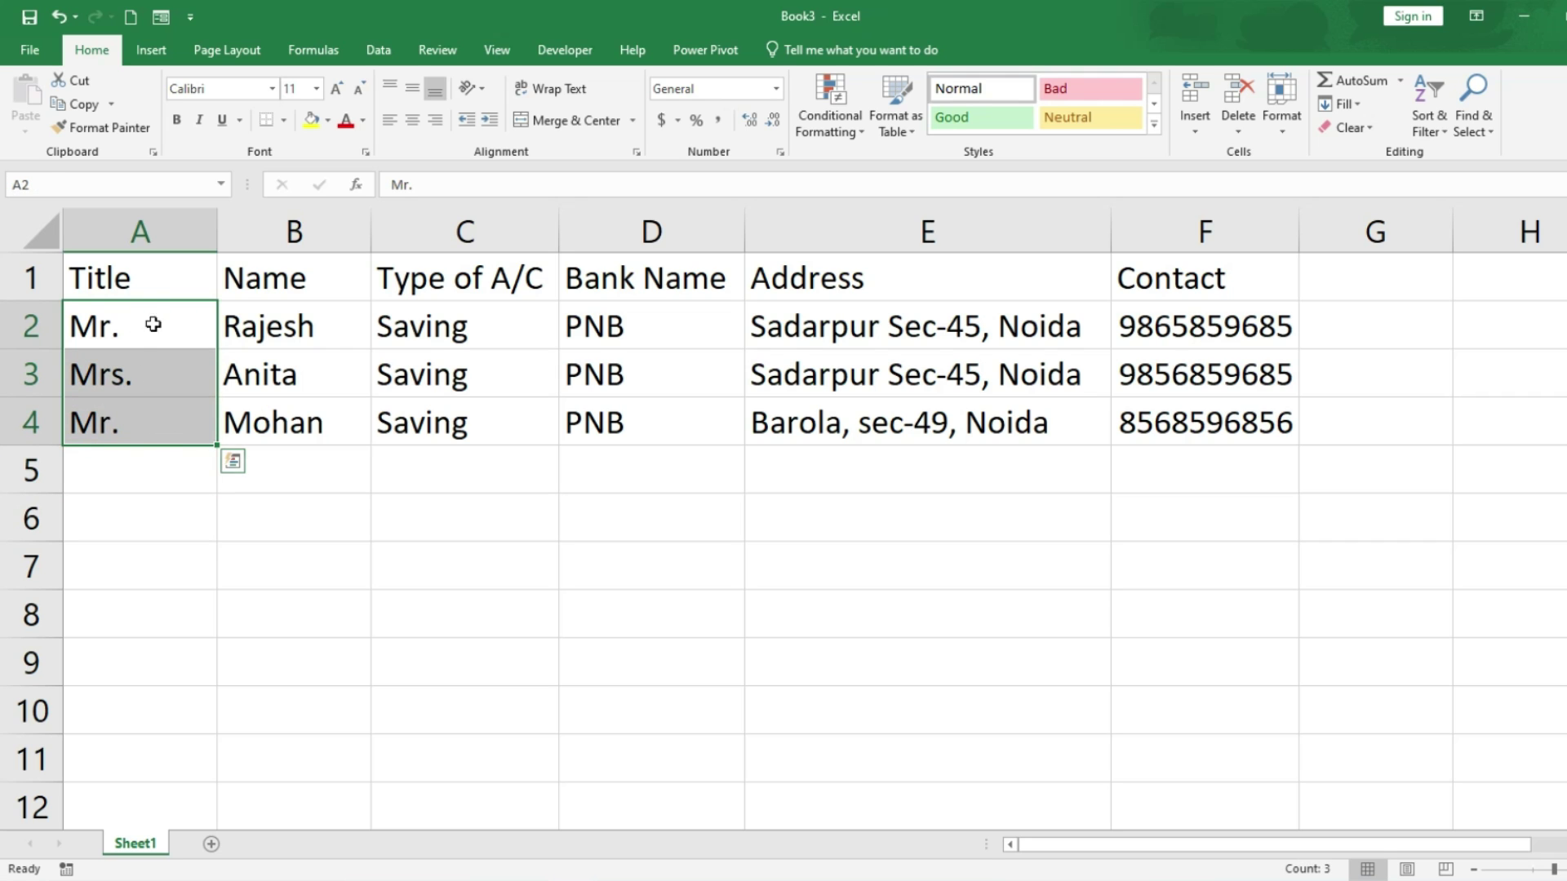
left_click_drag(104, 271, 1199, 276)
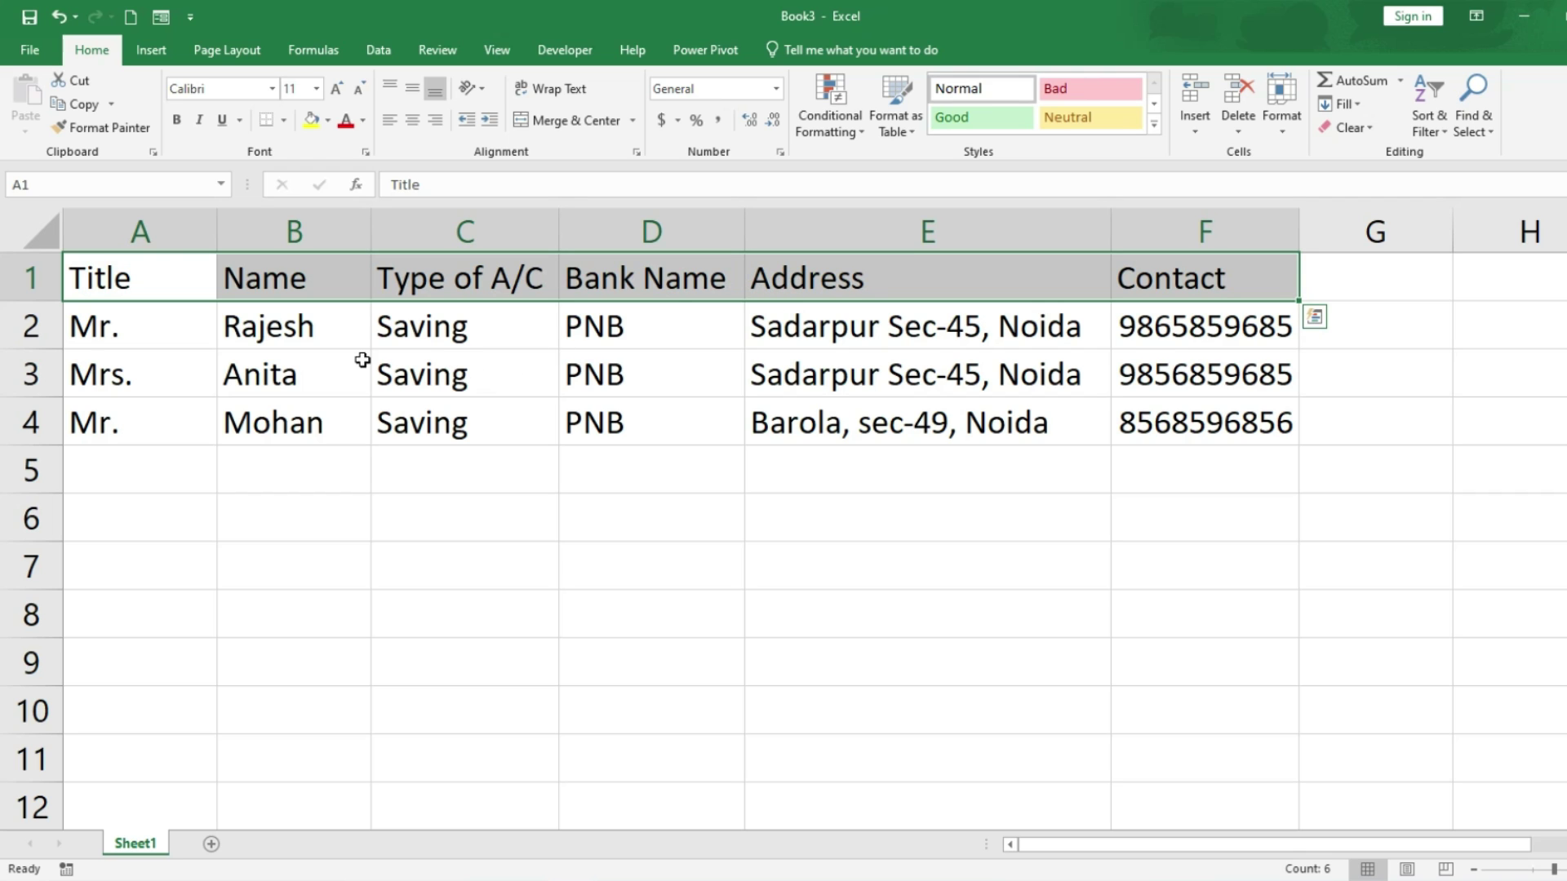
left_click_drag(155, 269, 1250, 411)
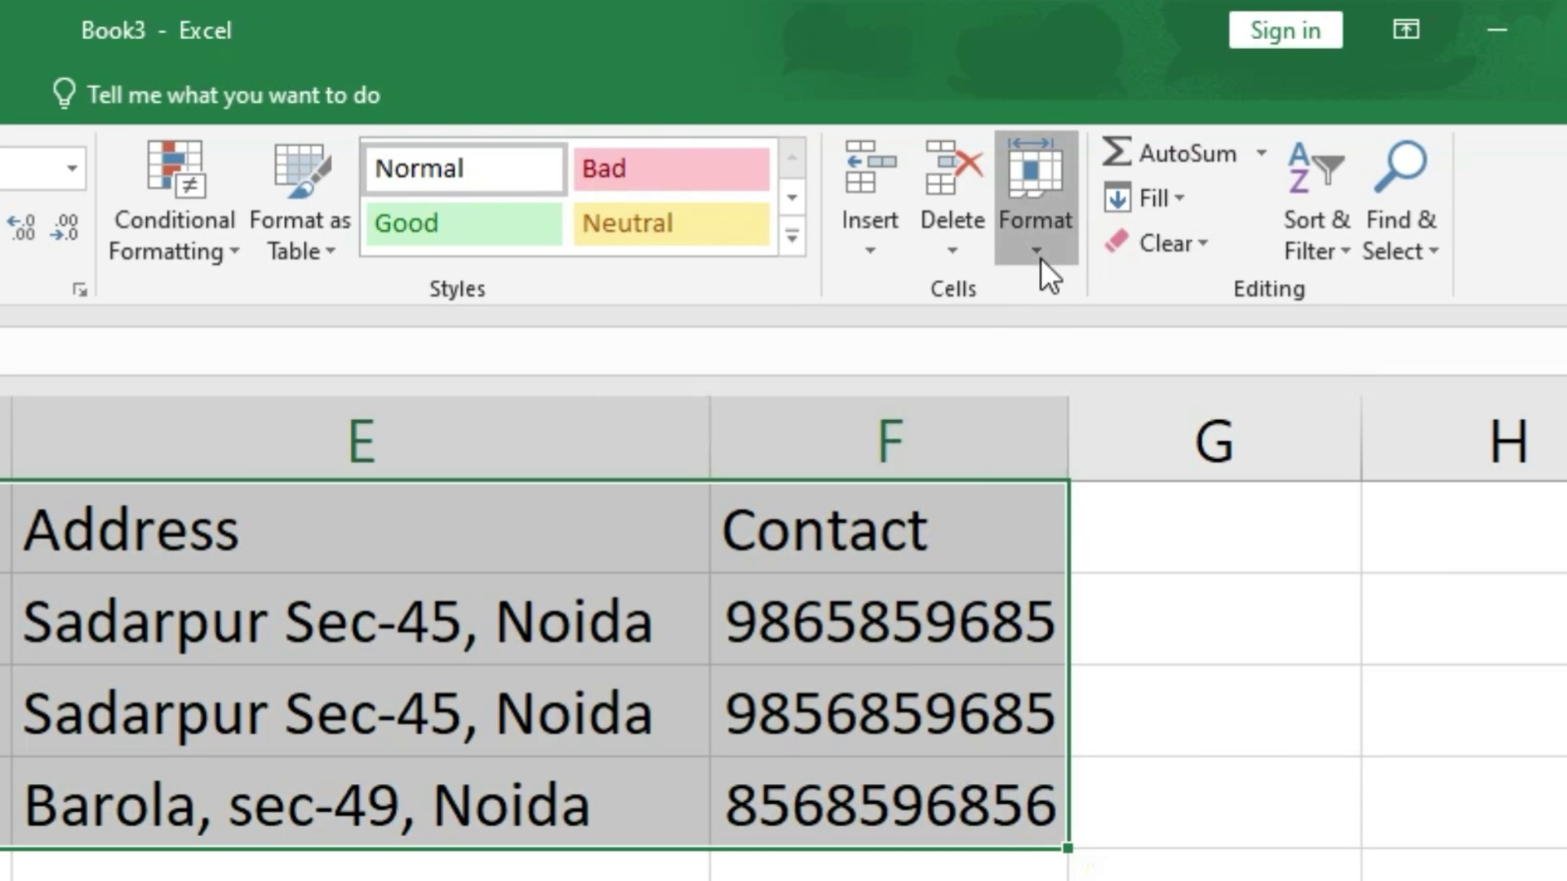
left_click(1183, 180)
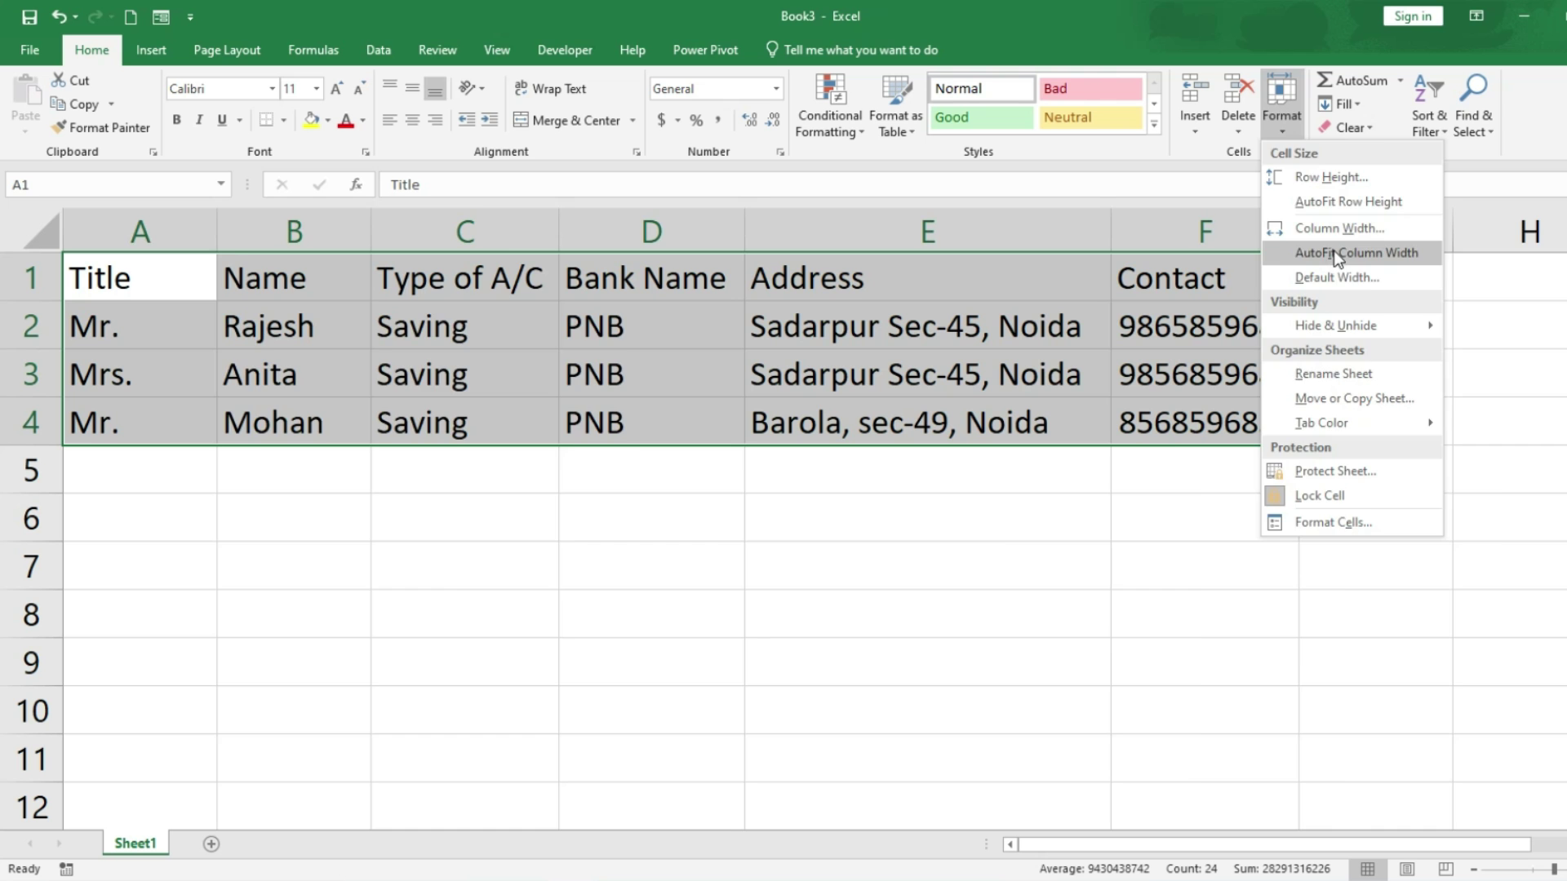
left_click(1134, 480)
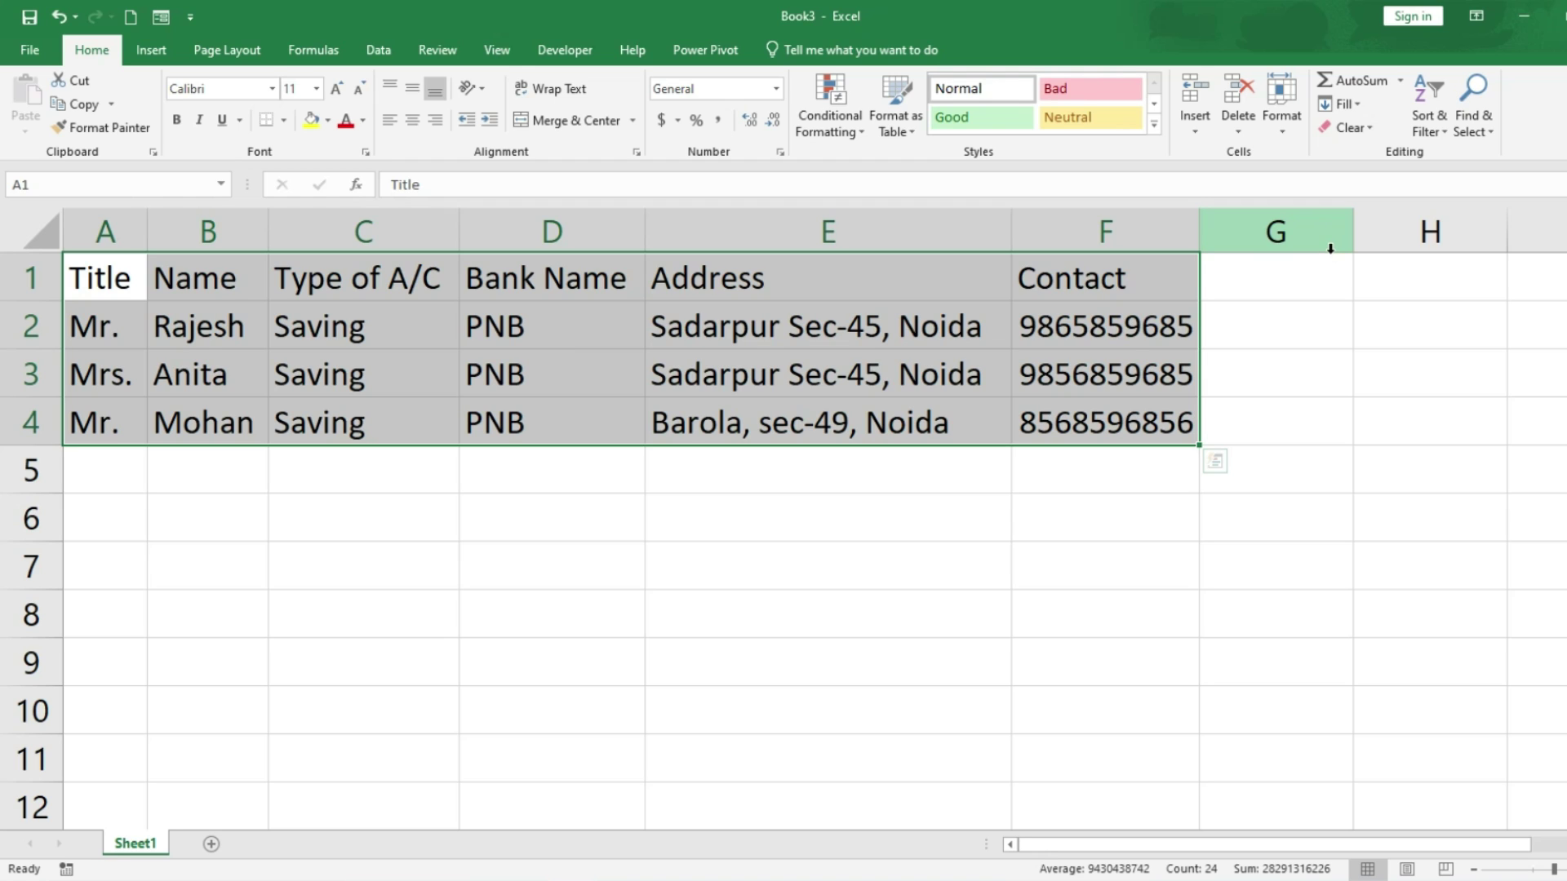
left_click(1281, 129)
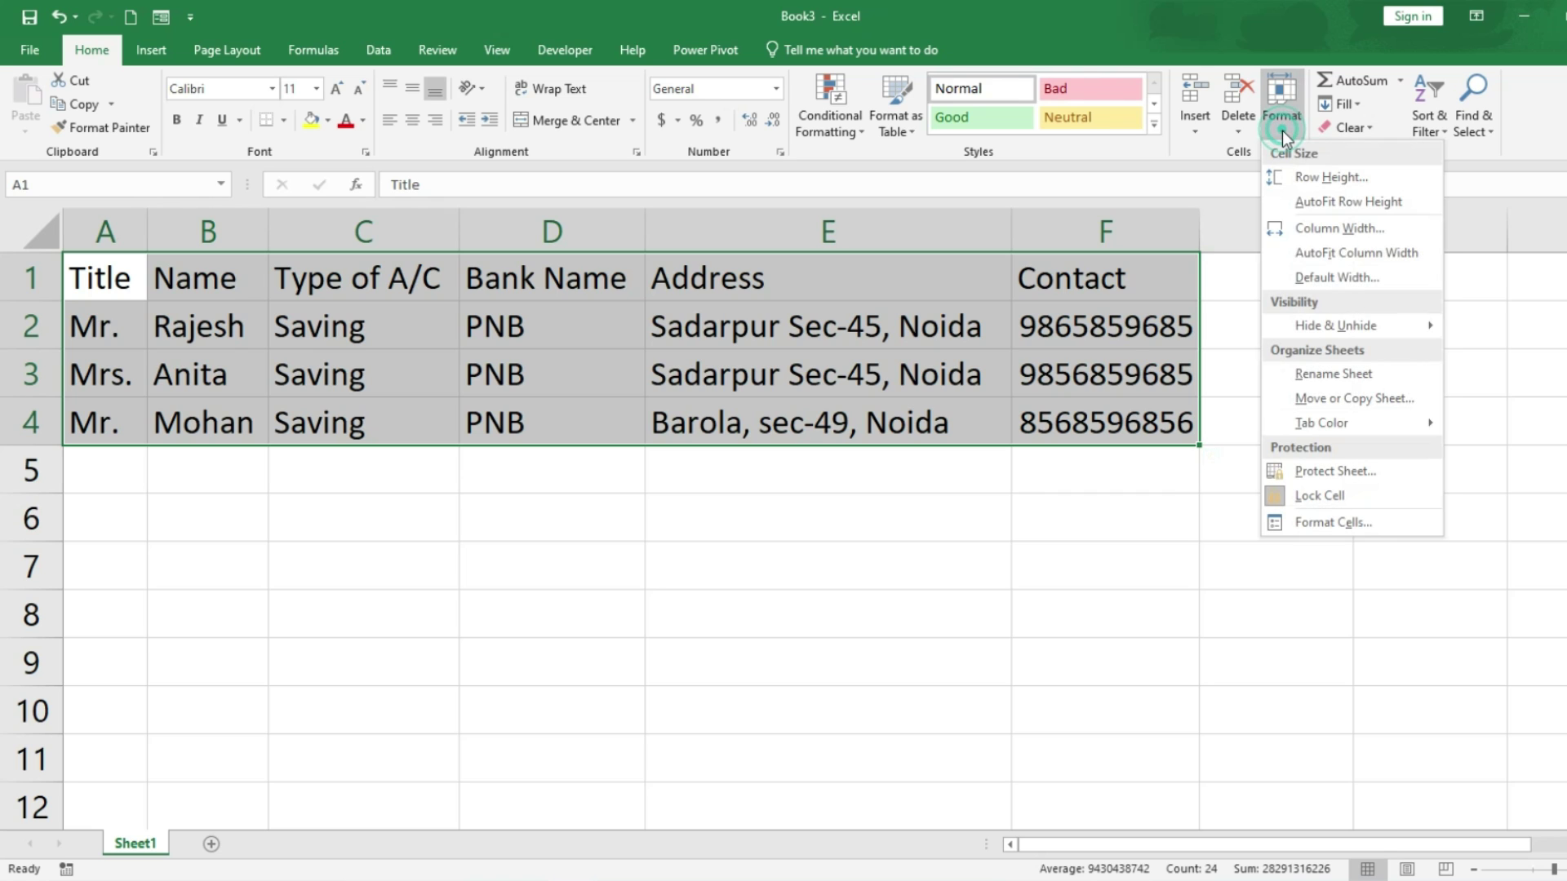
left_click(1306, 251)
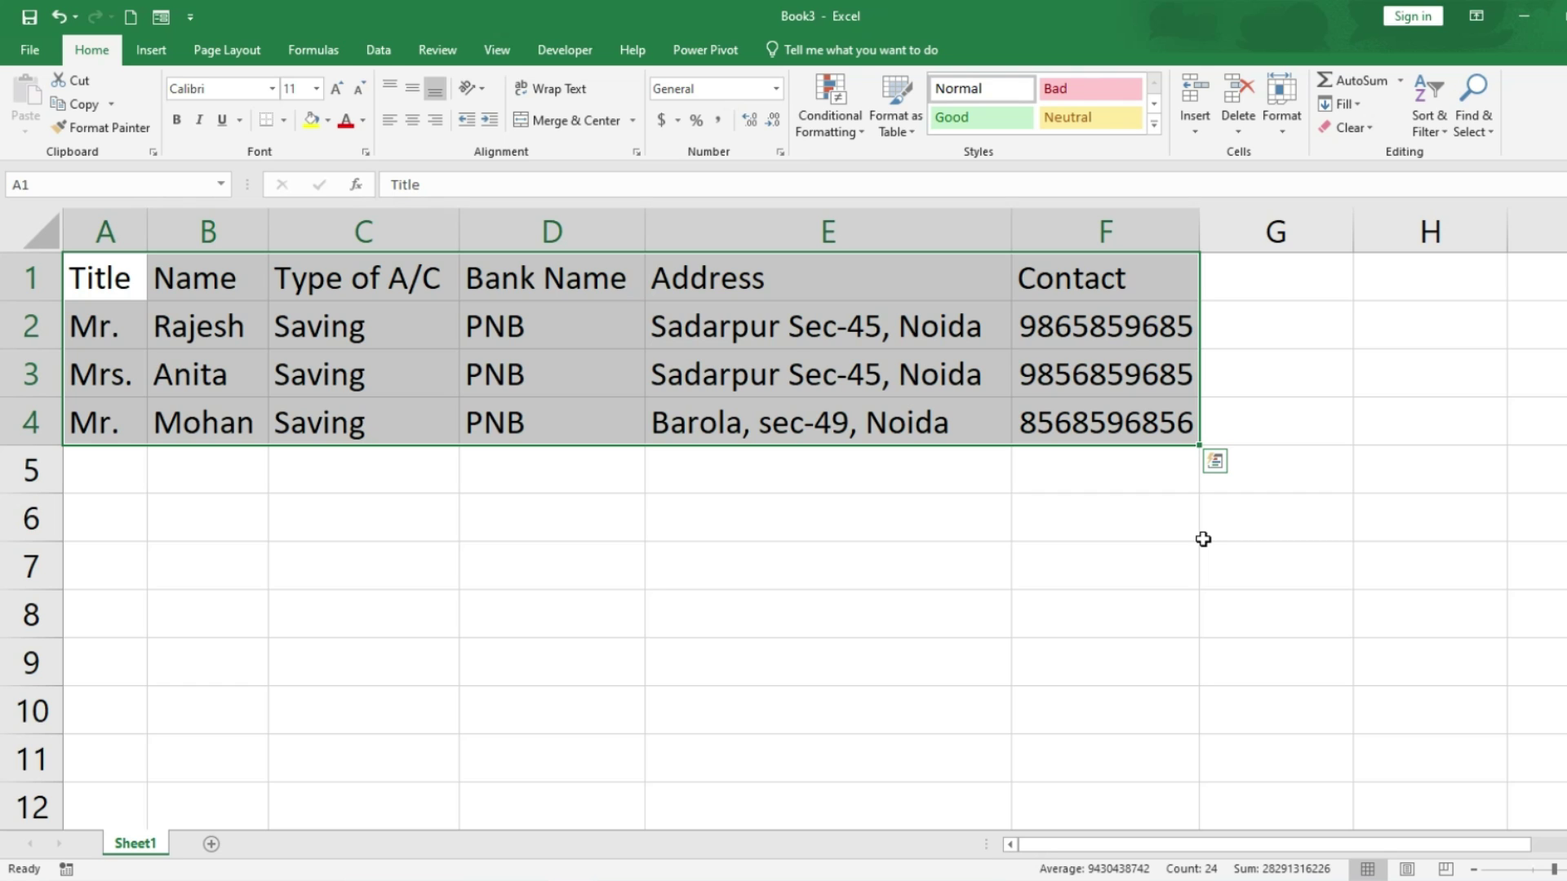
left_click_drag(92, 287, 1054, 280)
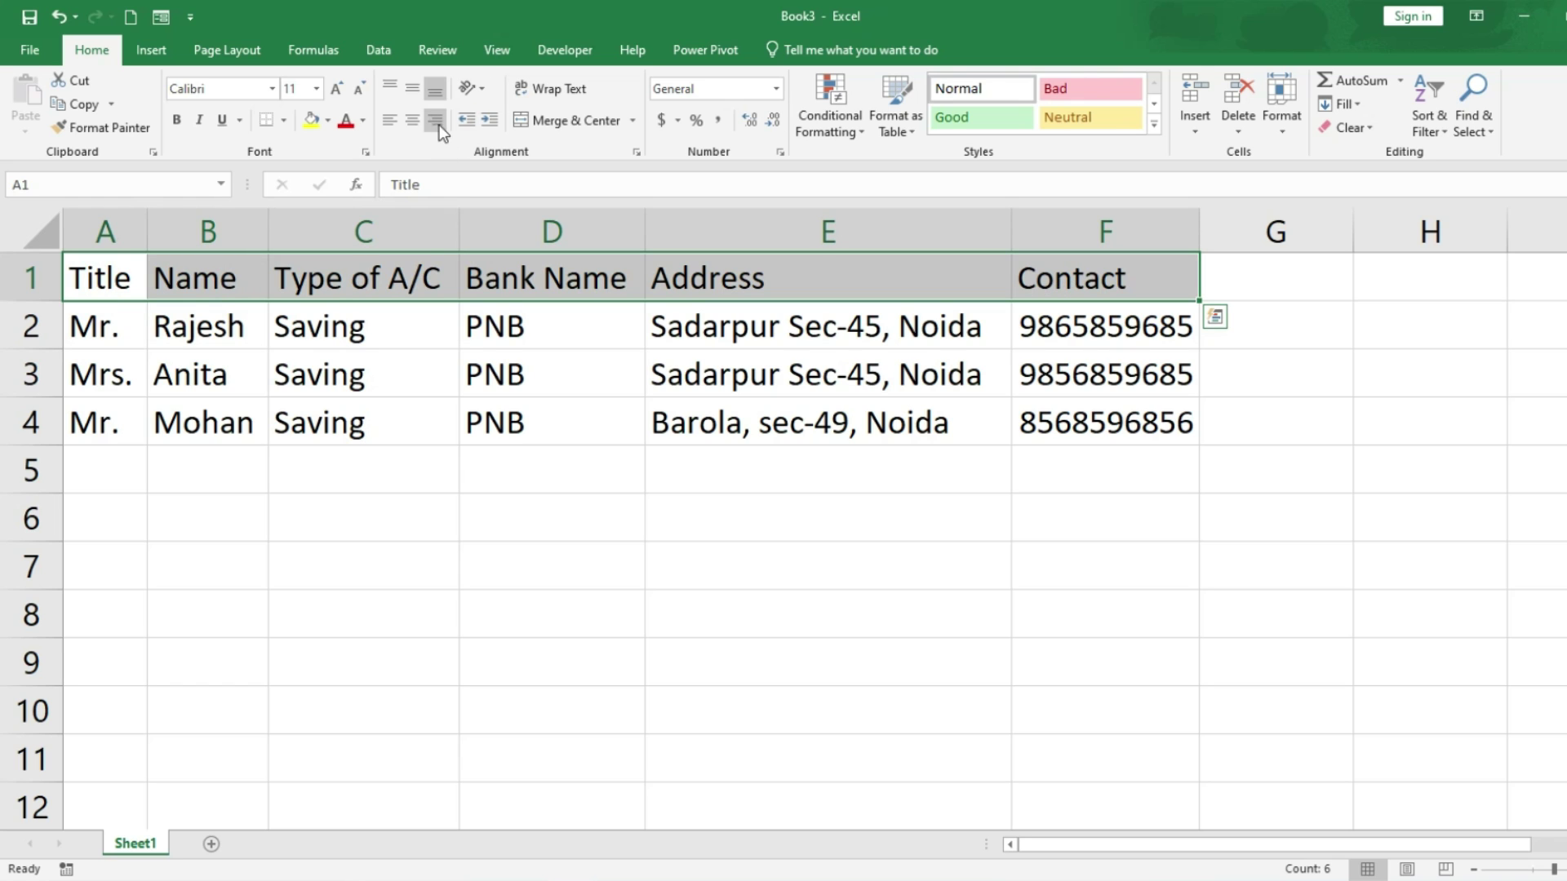
Step: Make the header row centred, bold and filled yellow
left_click(413, 122)
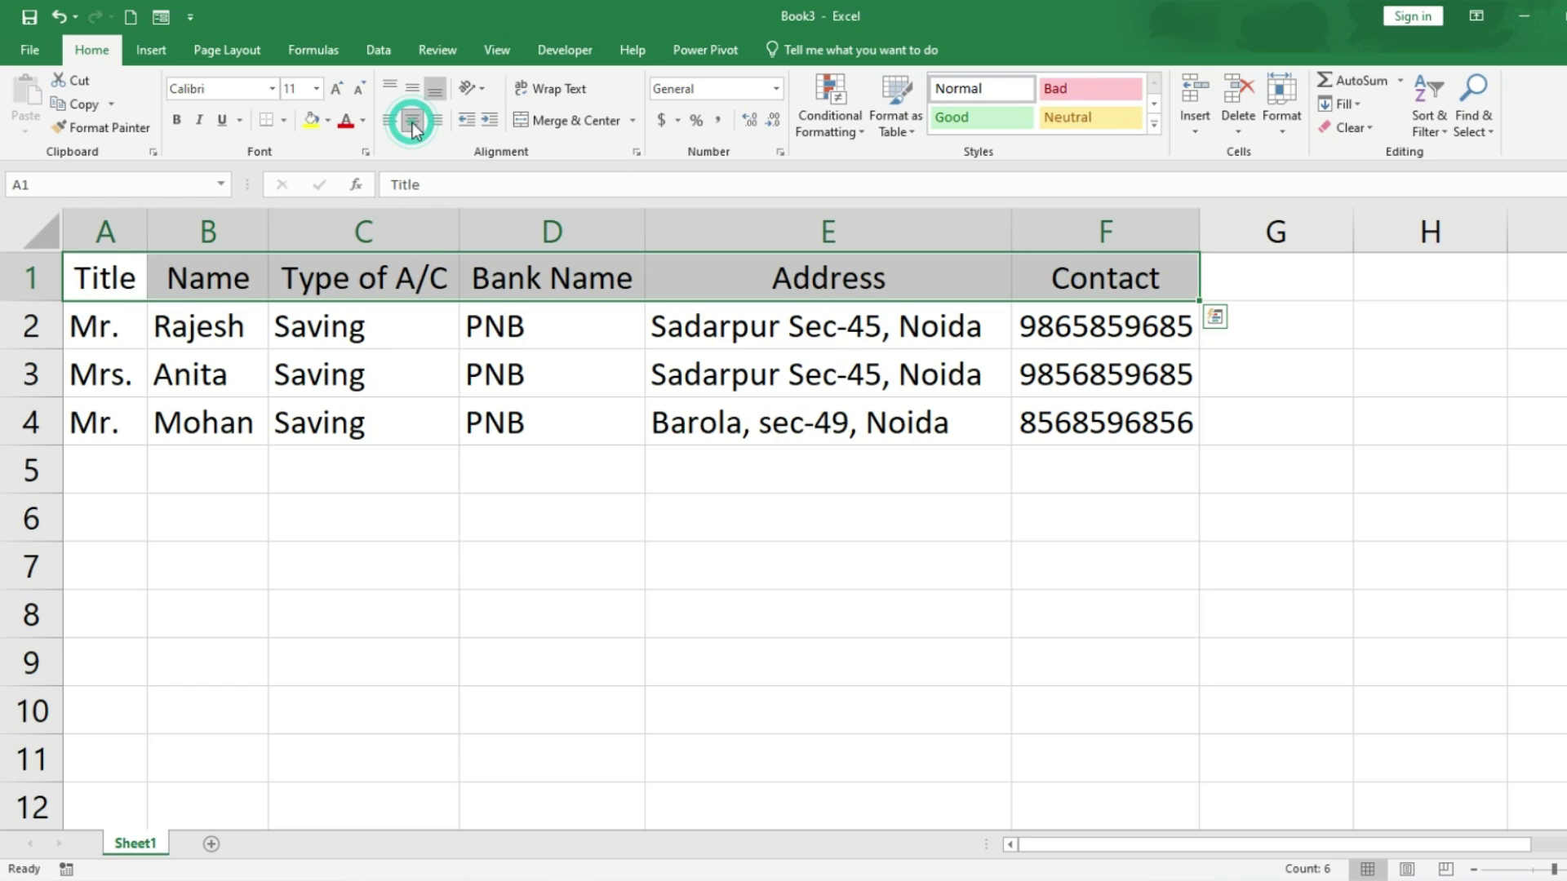
left_click(327, 120)
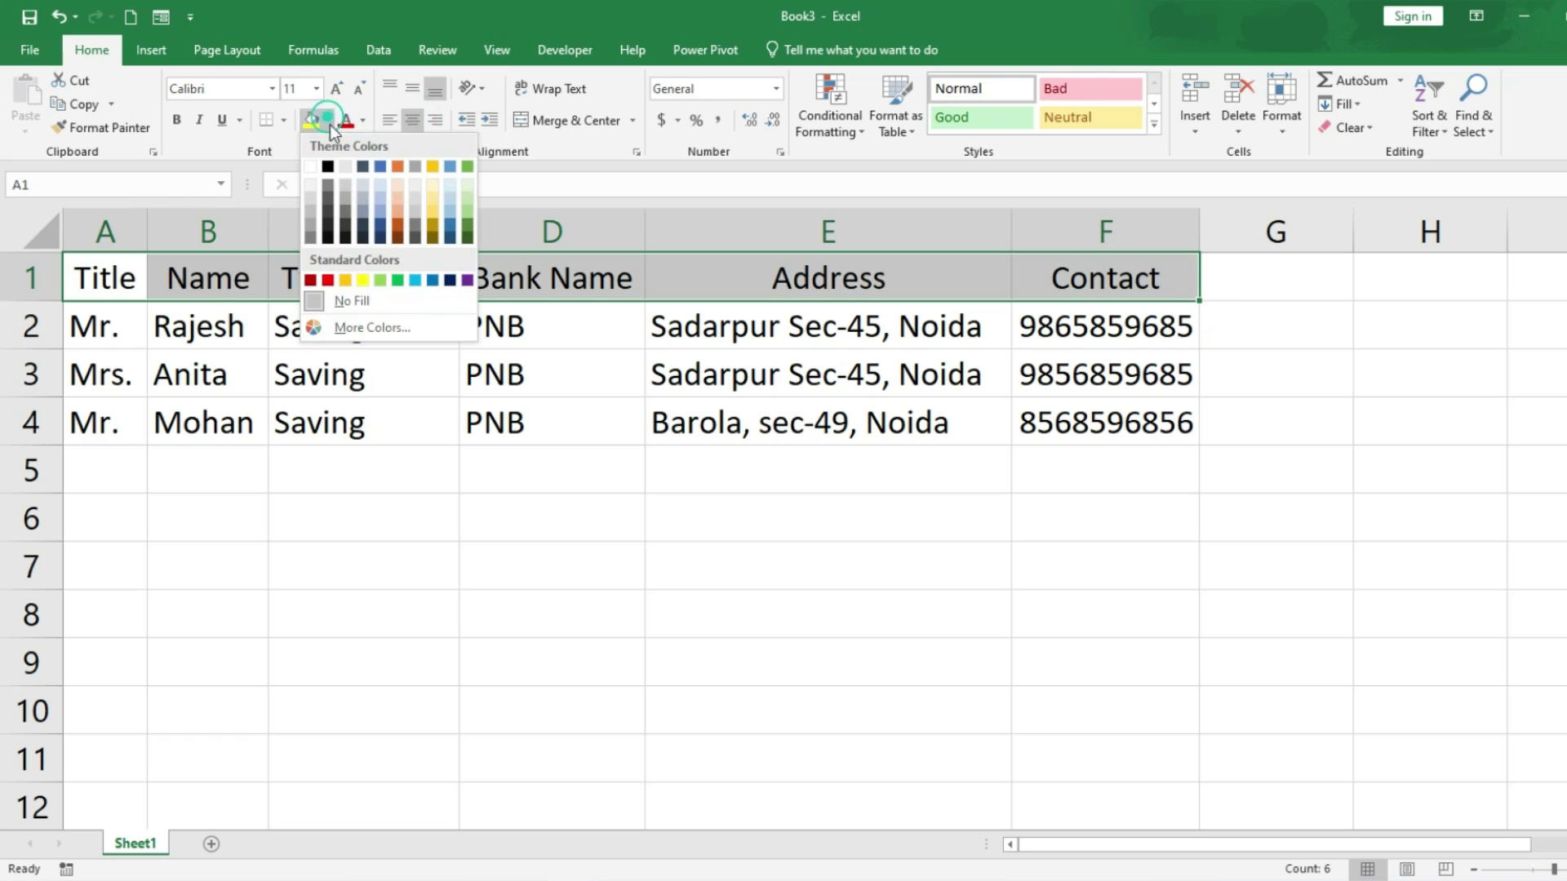
left_click(359, 279)
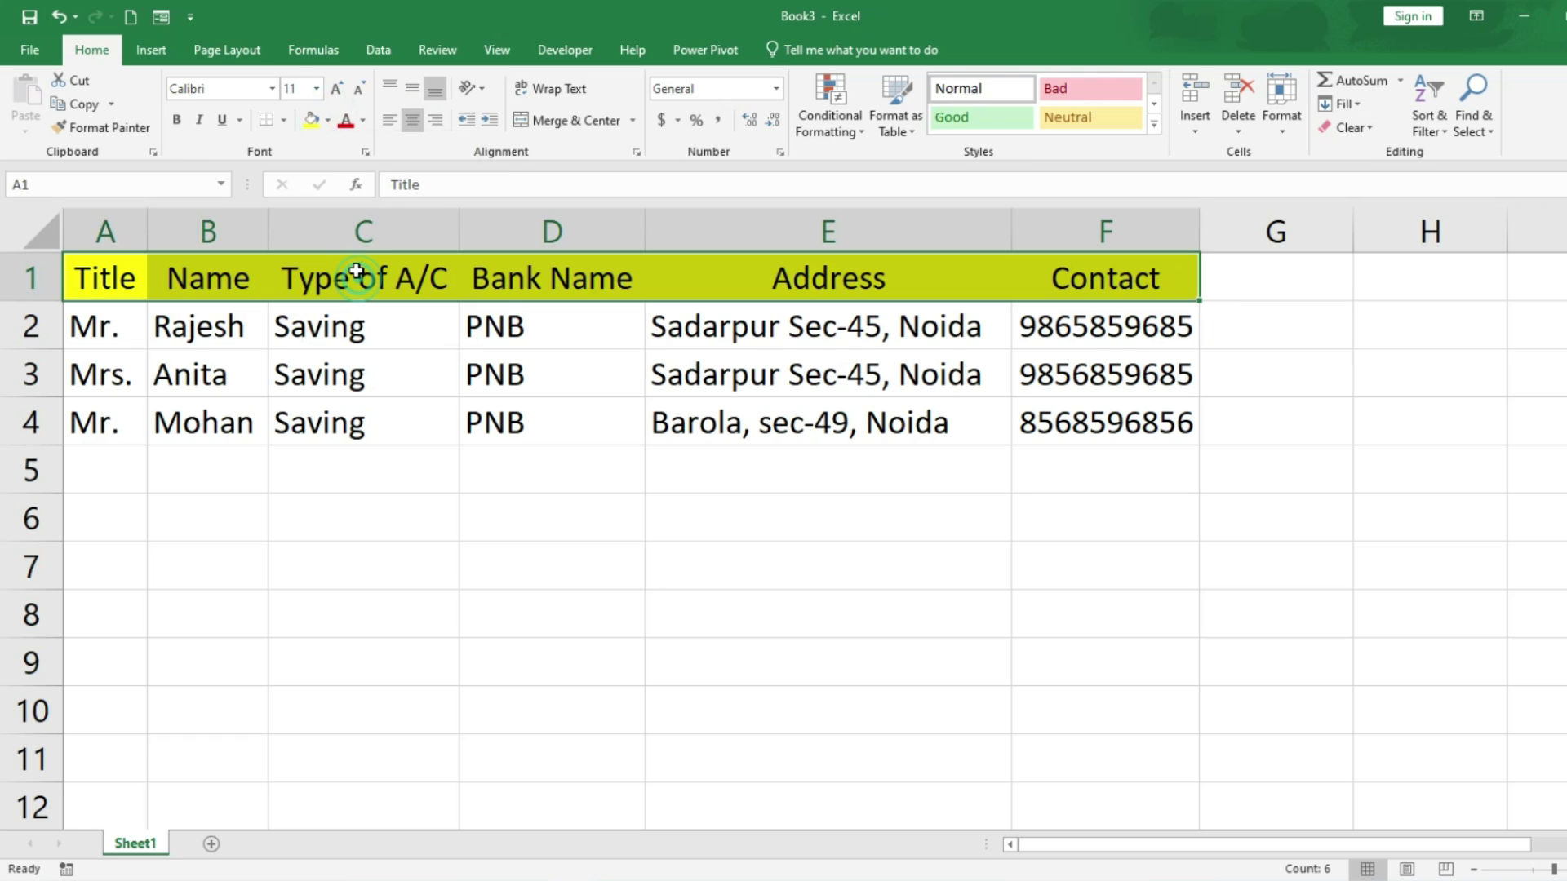
left_click(170, 122)
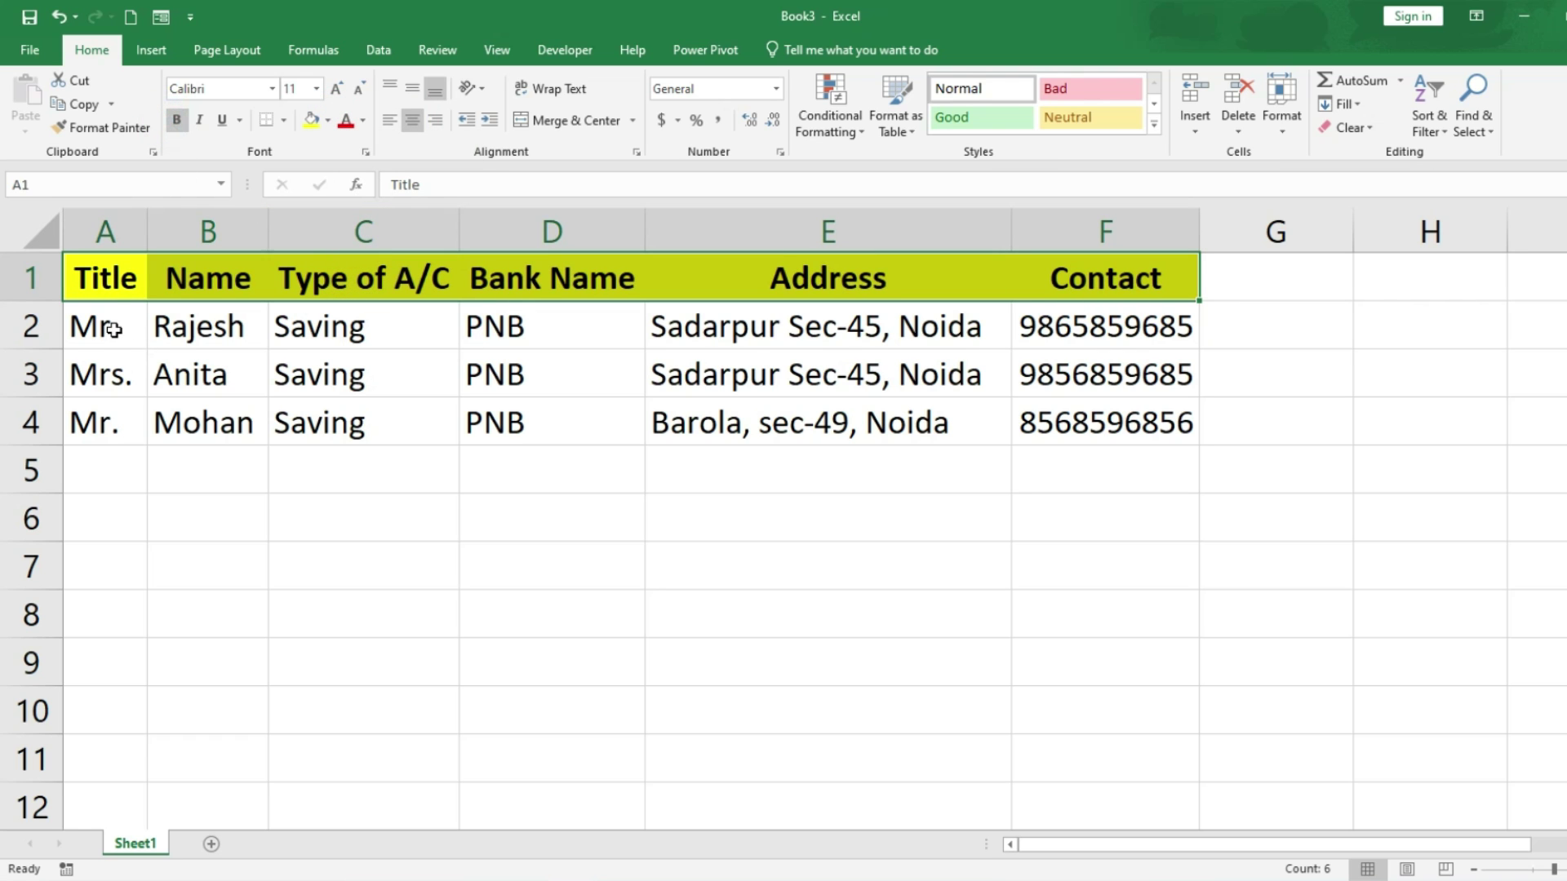
Step: Apply All Borders to the range A1:F12
left_click_drag(110, 276, 1147, 831)
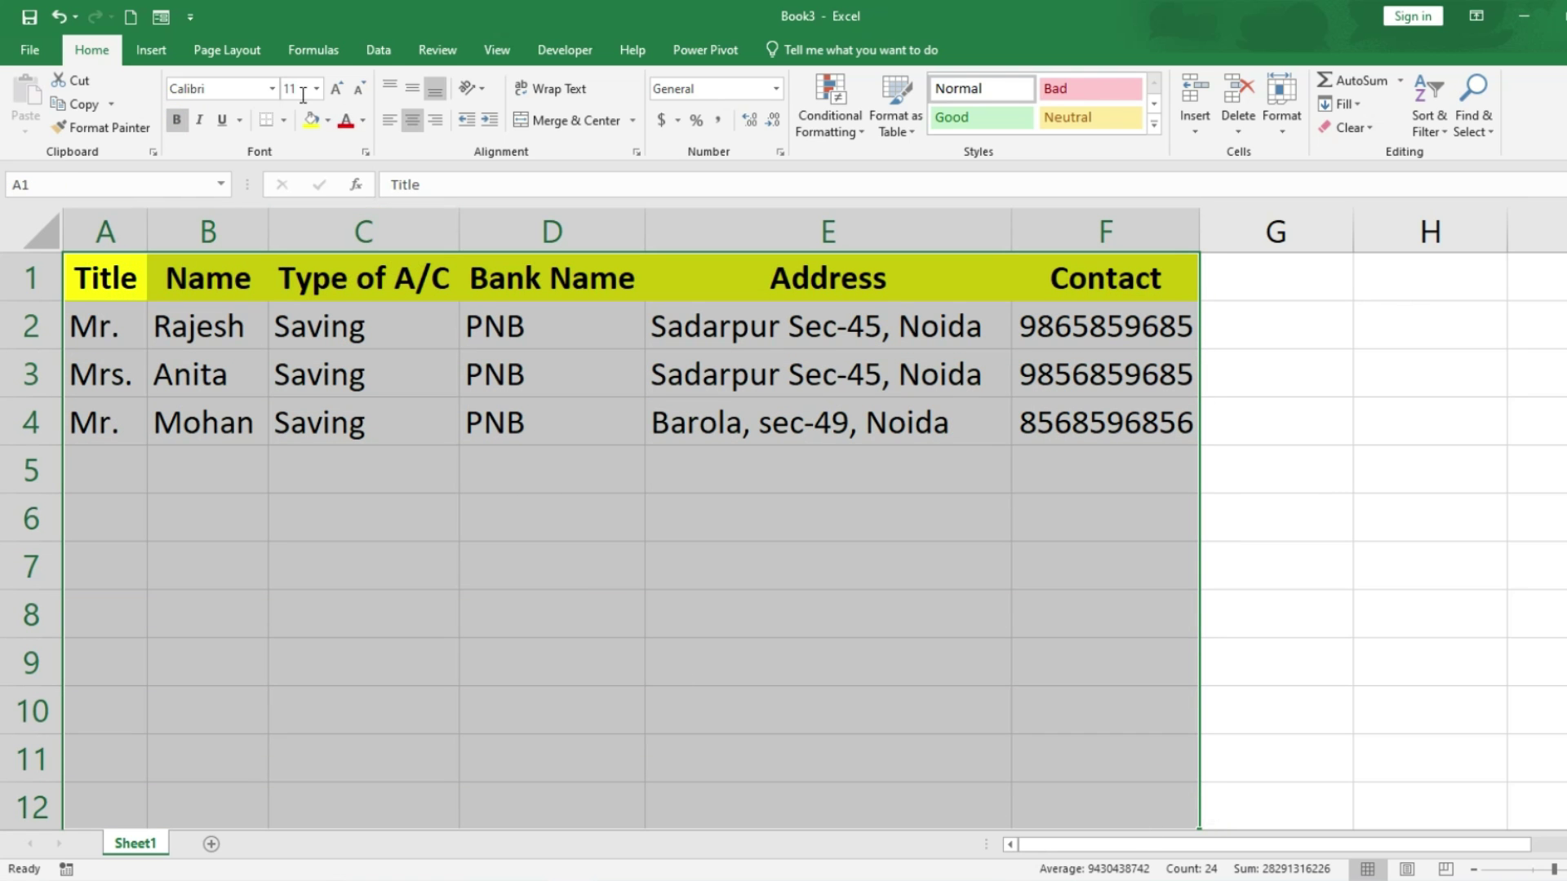
left_click(282, 123)
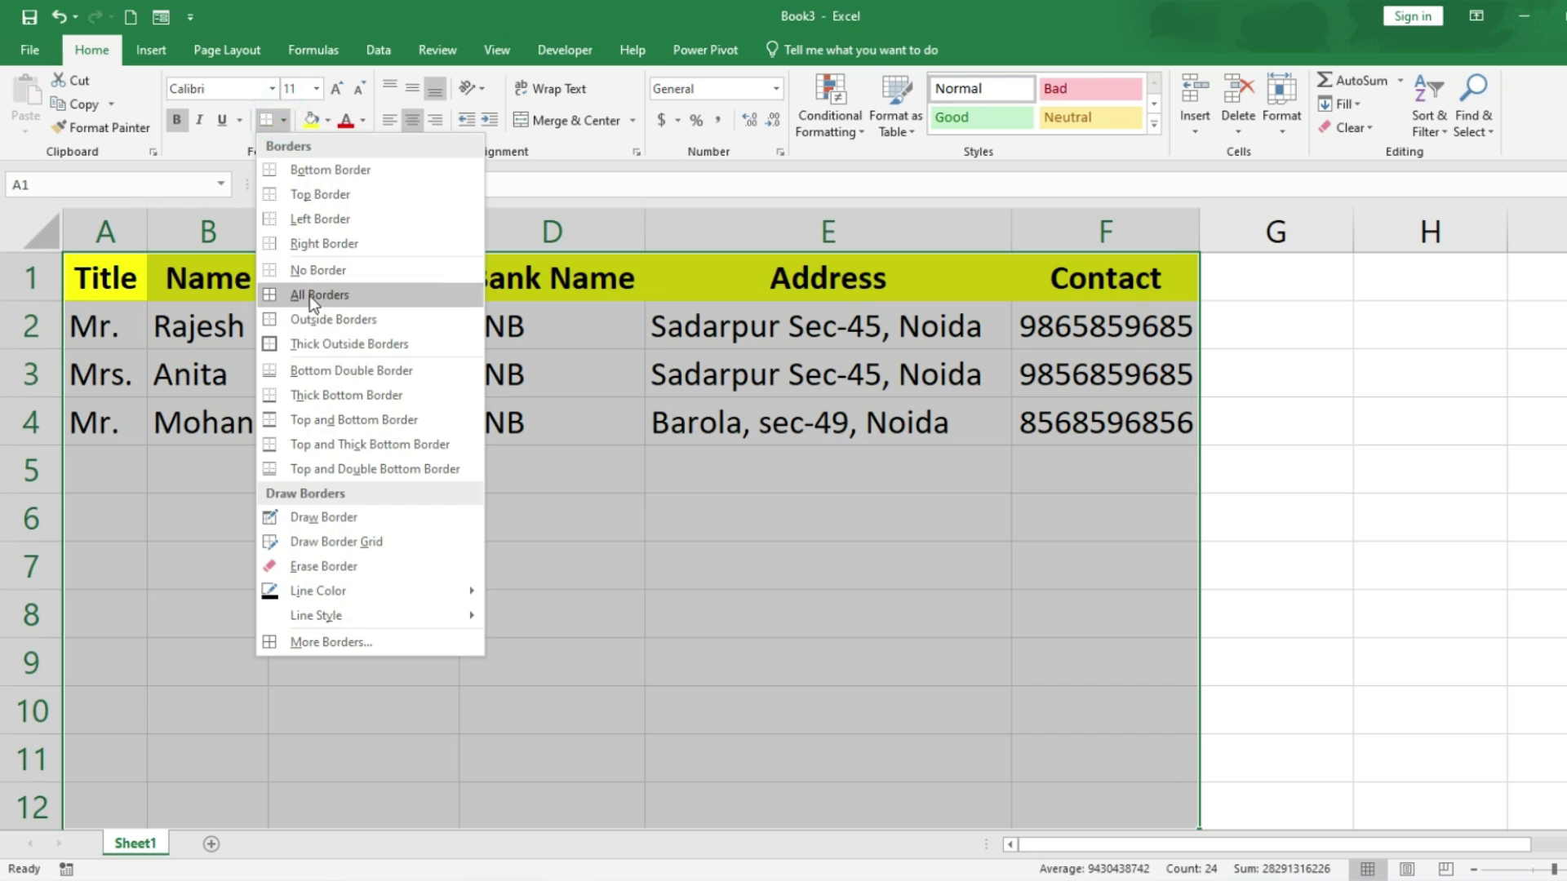
left_click(310, 296)
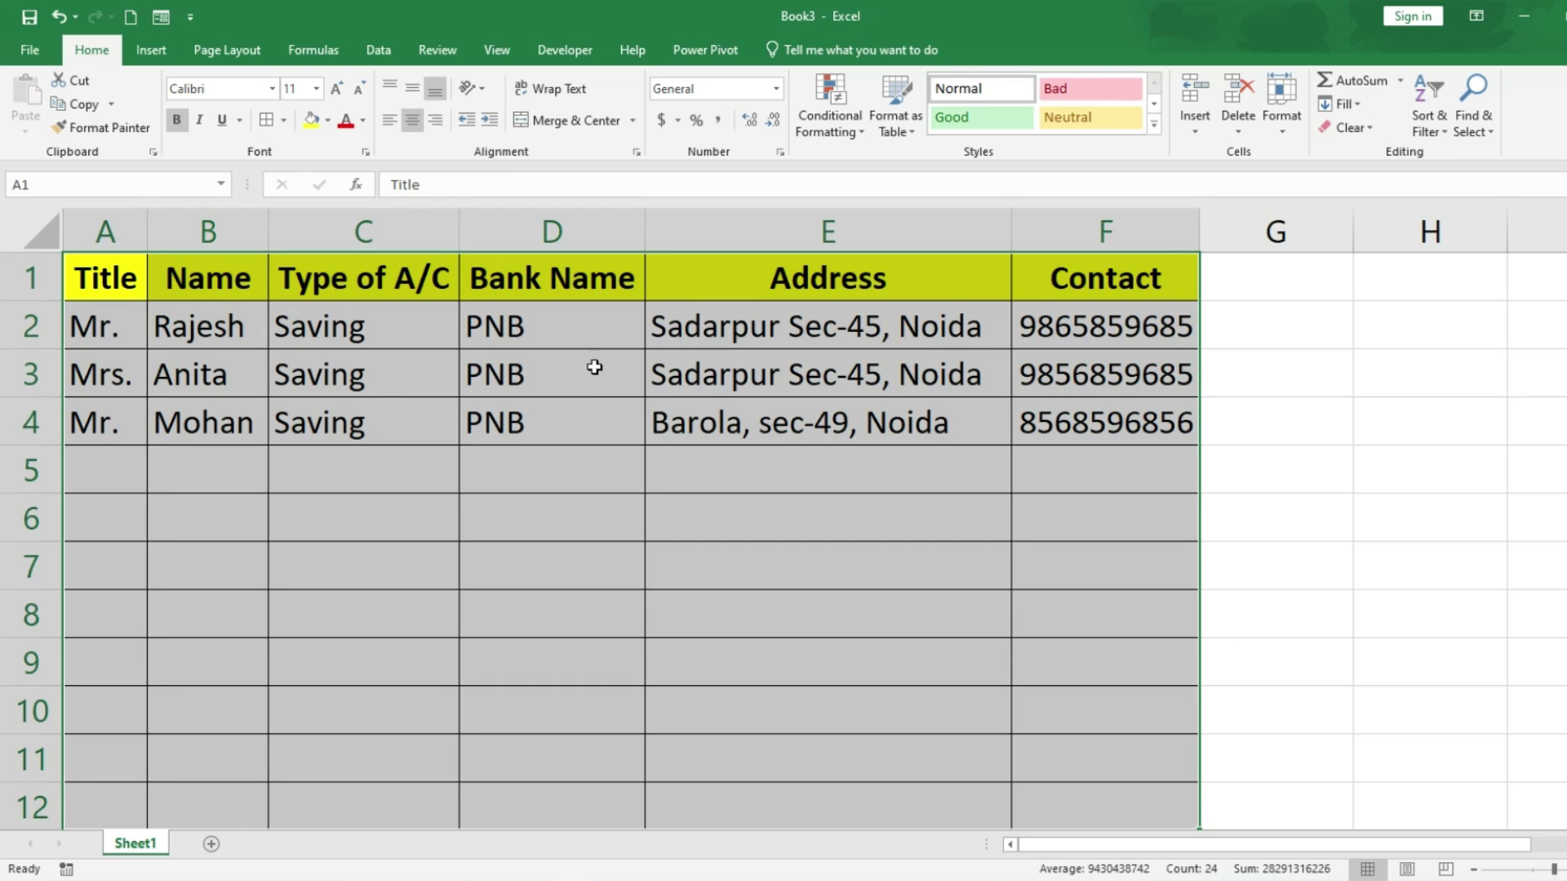
Step: Centre the Bank Name values in D2:D12
left_click(579, 324)
mouse_move(579, 324)
left_mouse_down()
mouse_move(595, 409)
mouse_move(588, 788)
left_mouse_up()
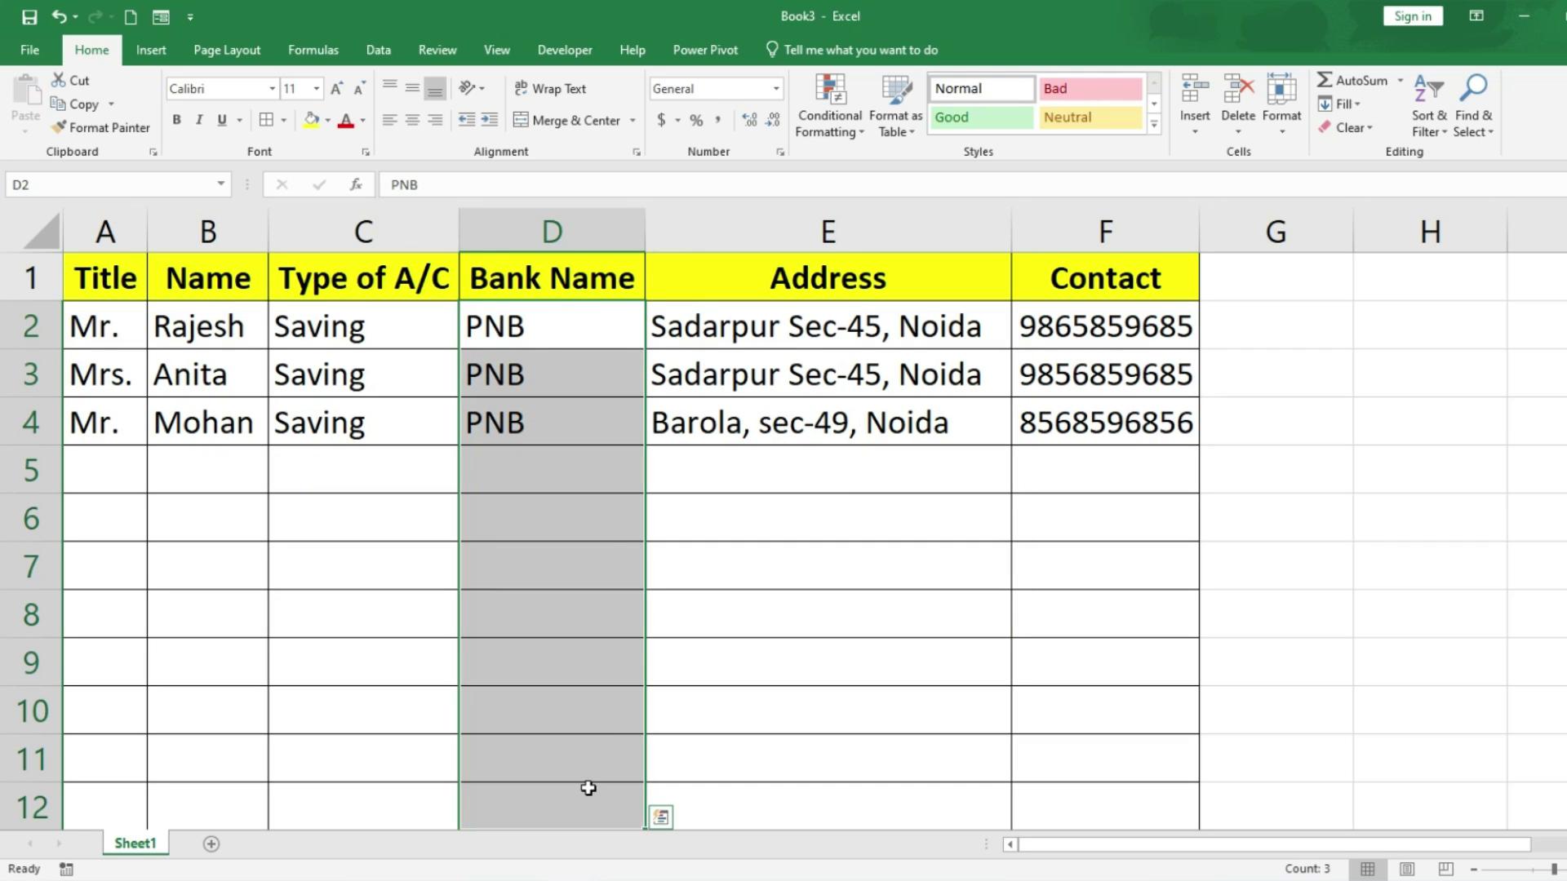
left_click(413, 121)
left_click(951, 615)
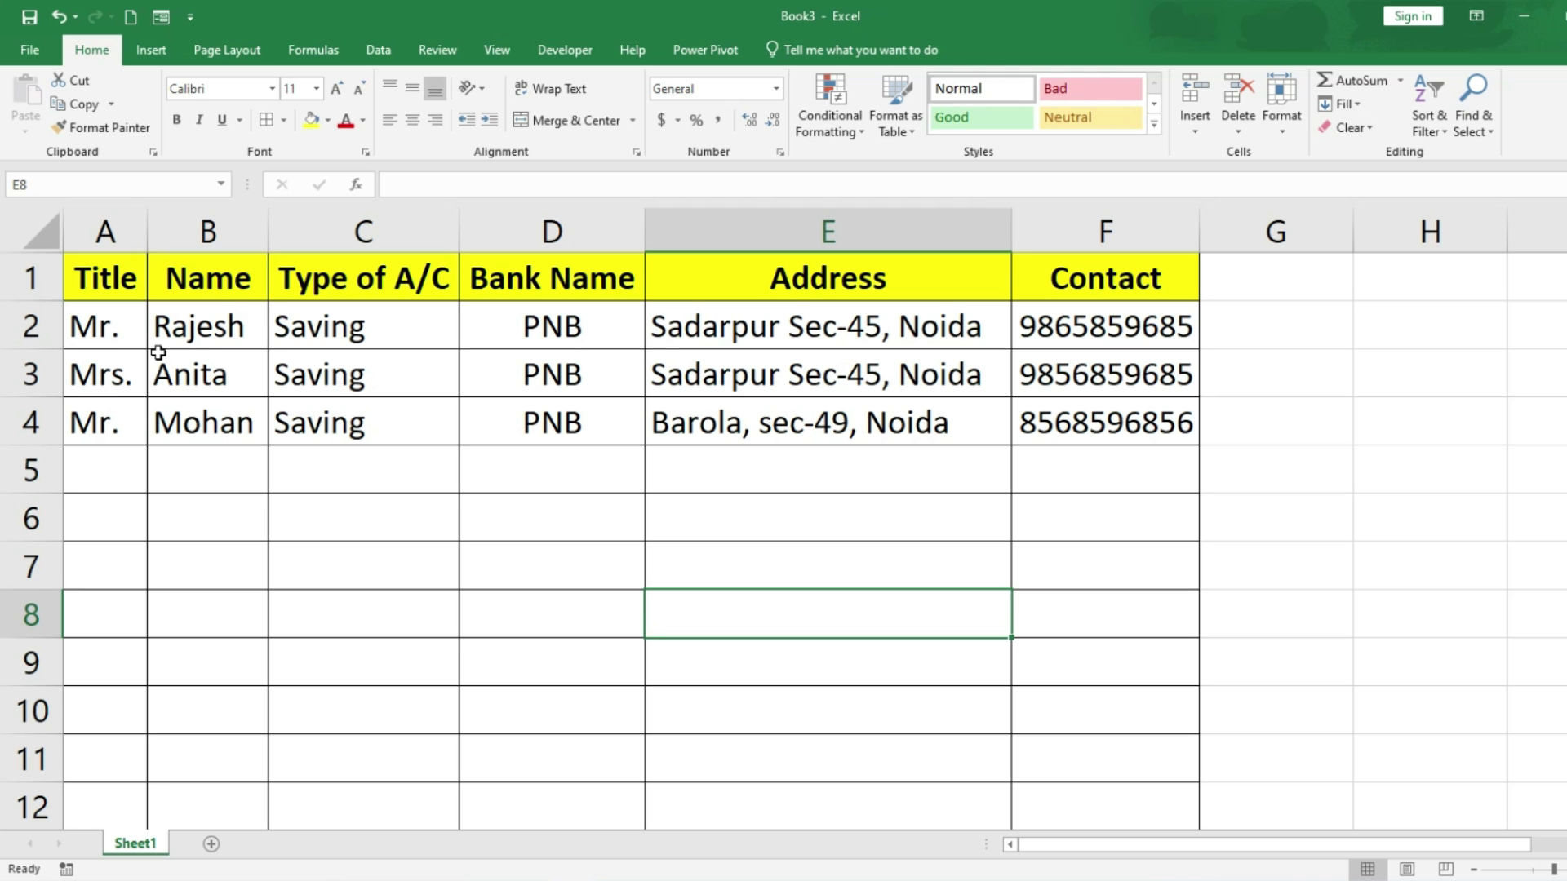
Step: Insert a new blank row above the headers and make it taller
left_click(121, 284)
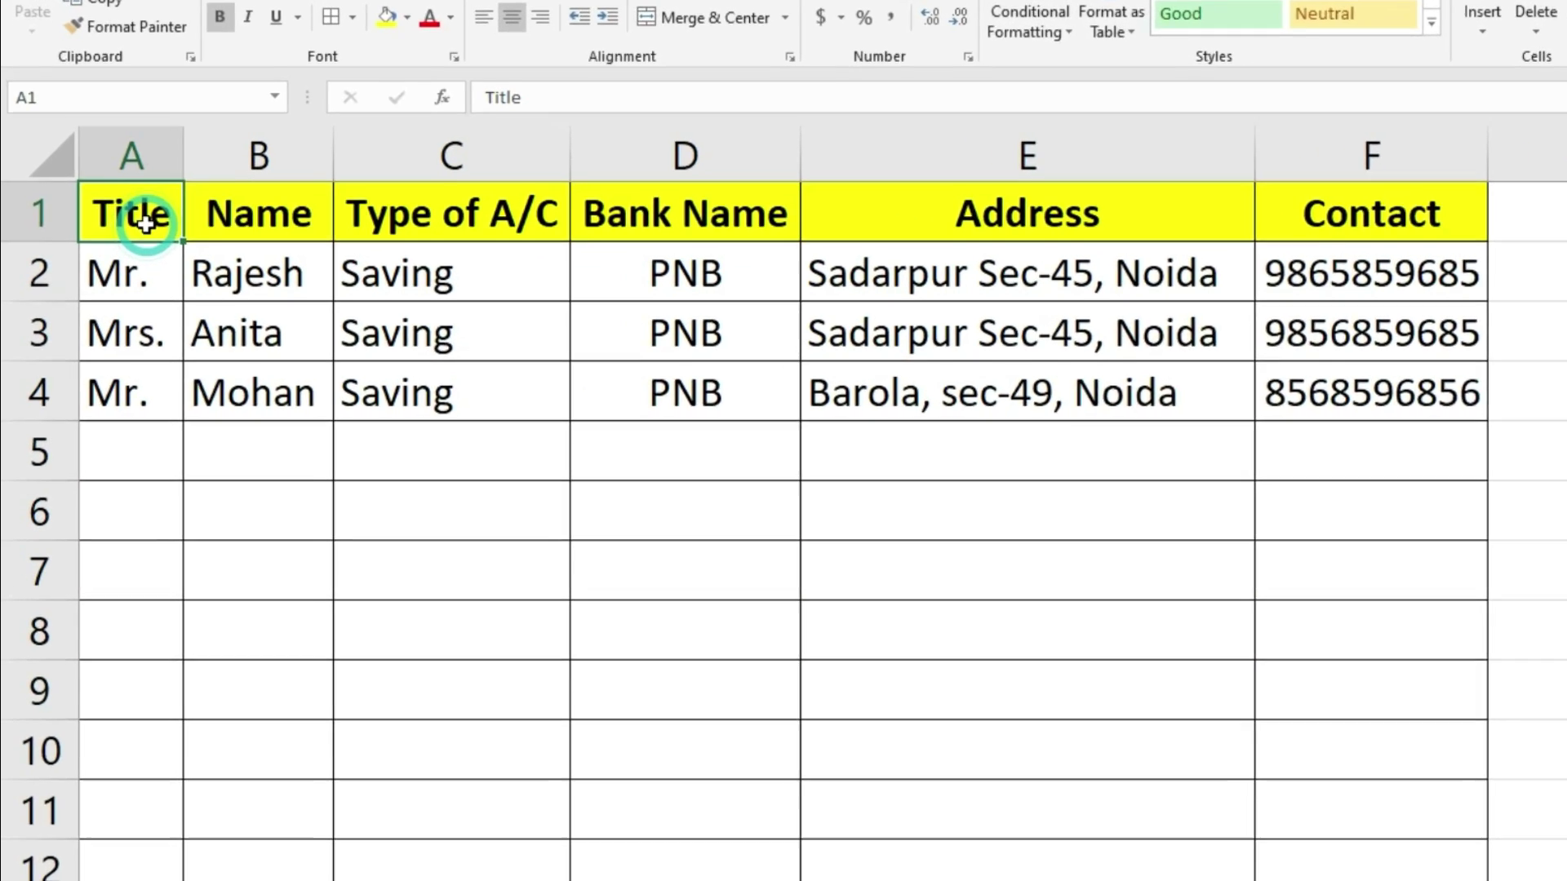
right_click(173, 160)
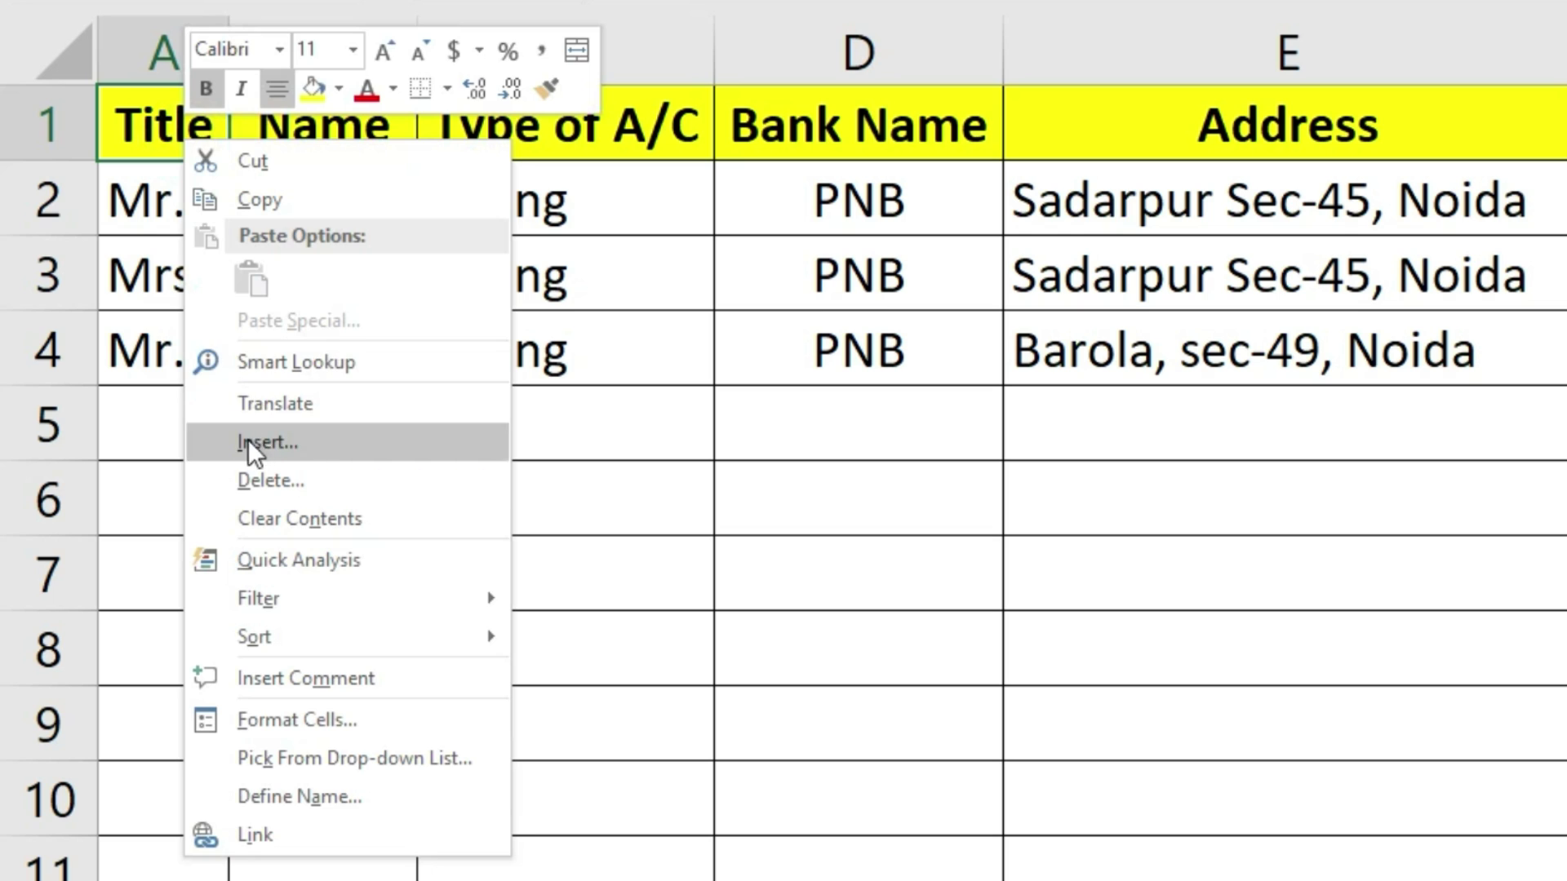
left_click(297, 447)
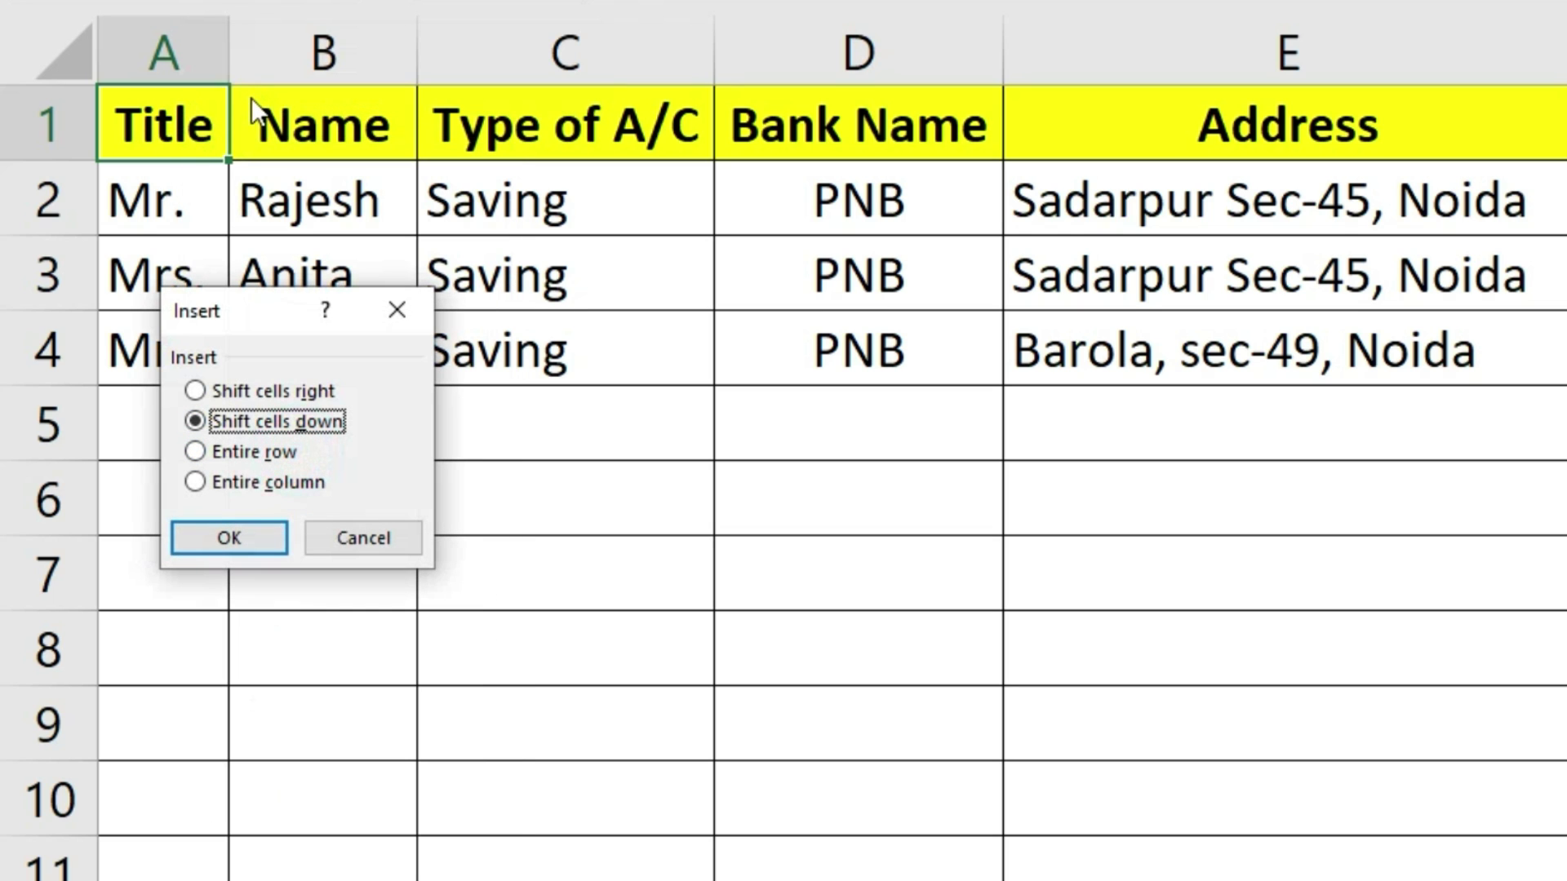
left_click(248, 454)
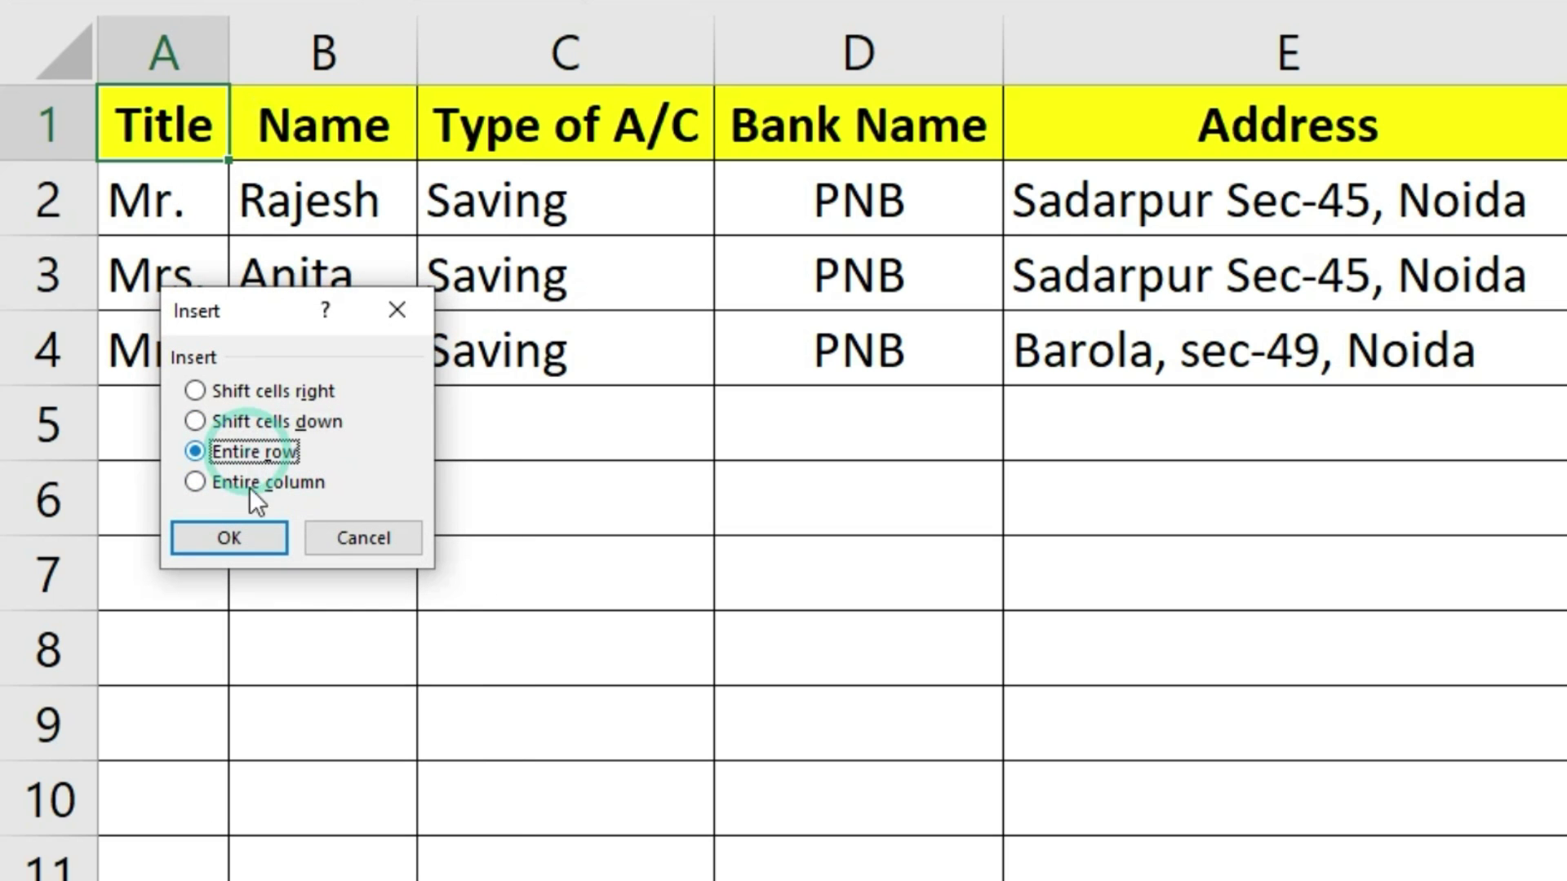
left_click(226, 536)
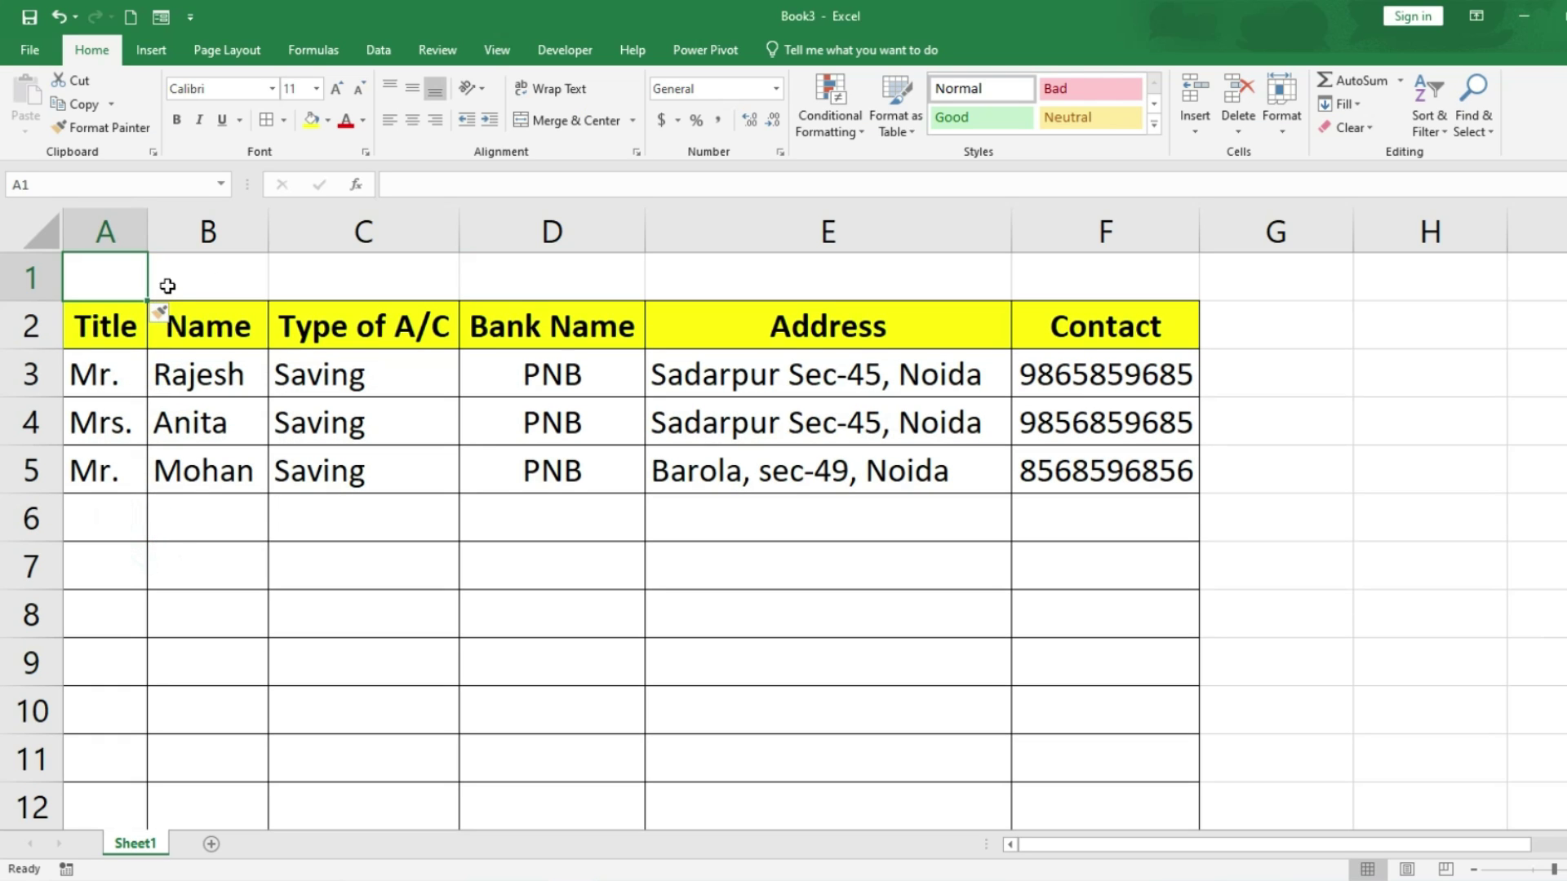
left_click_drag(39, 300, 1023, 303)
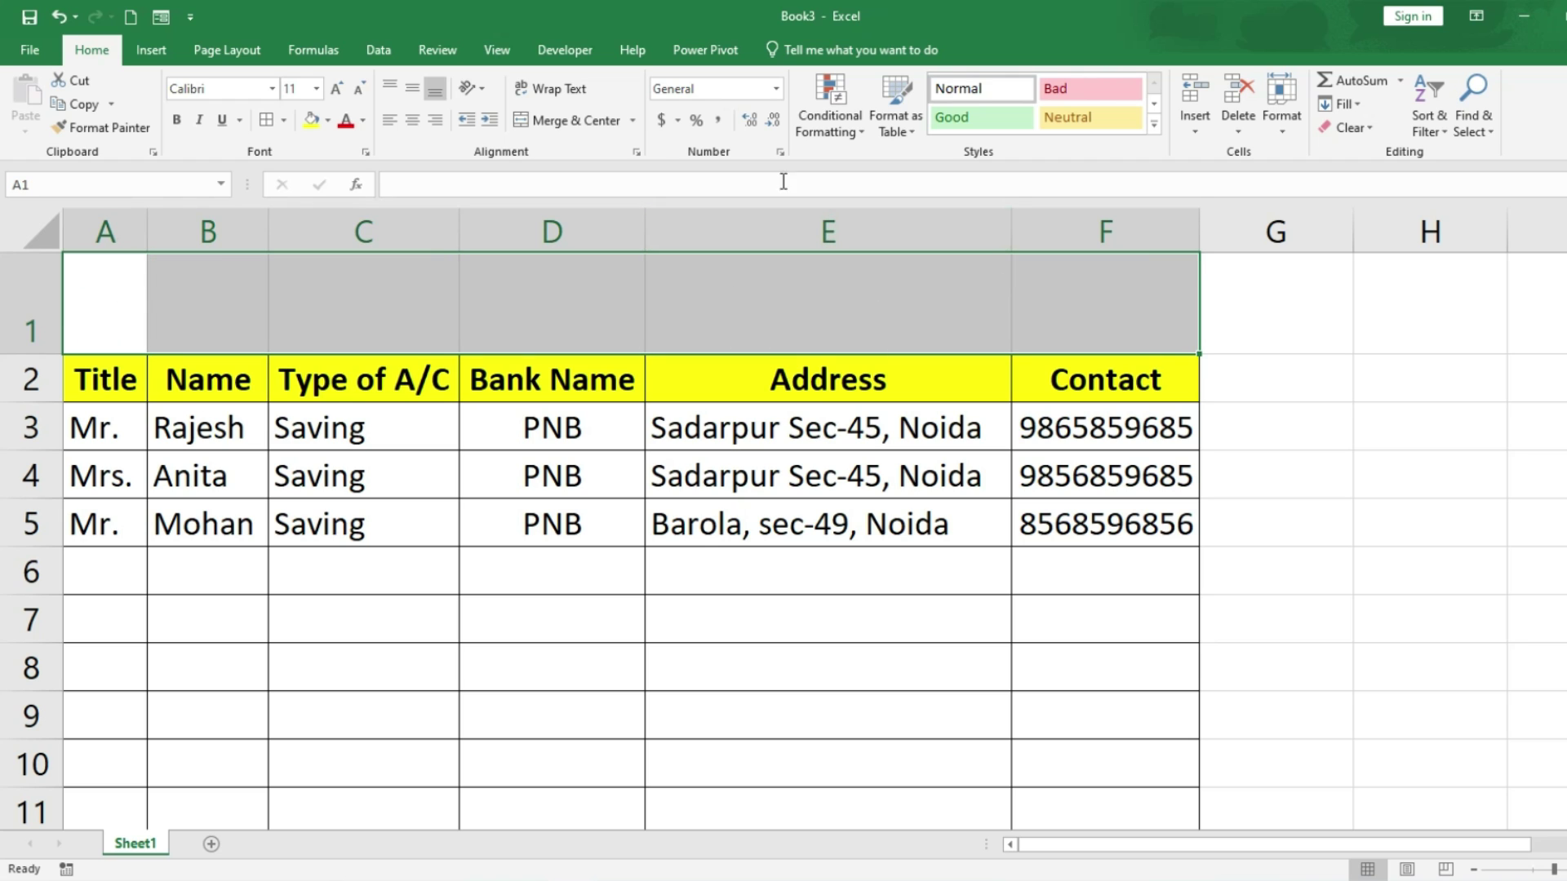
Step: Merge A1:F1 and enter the title 'PNB Bank customer Data'
left_click(578, 120)
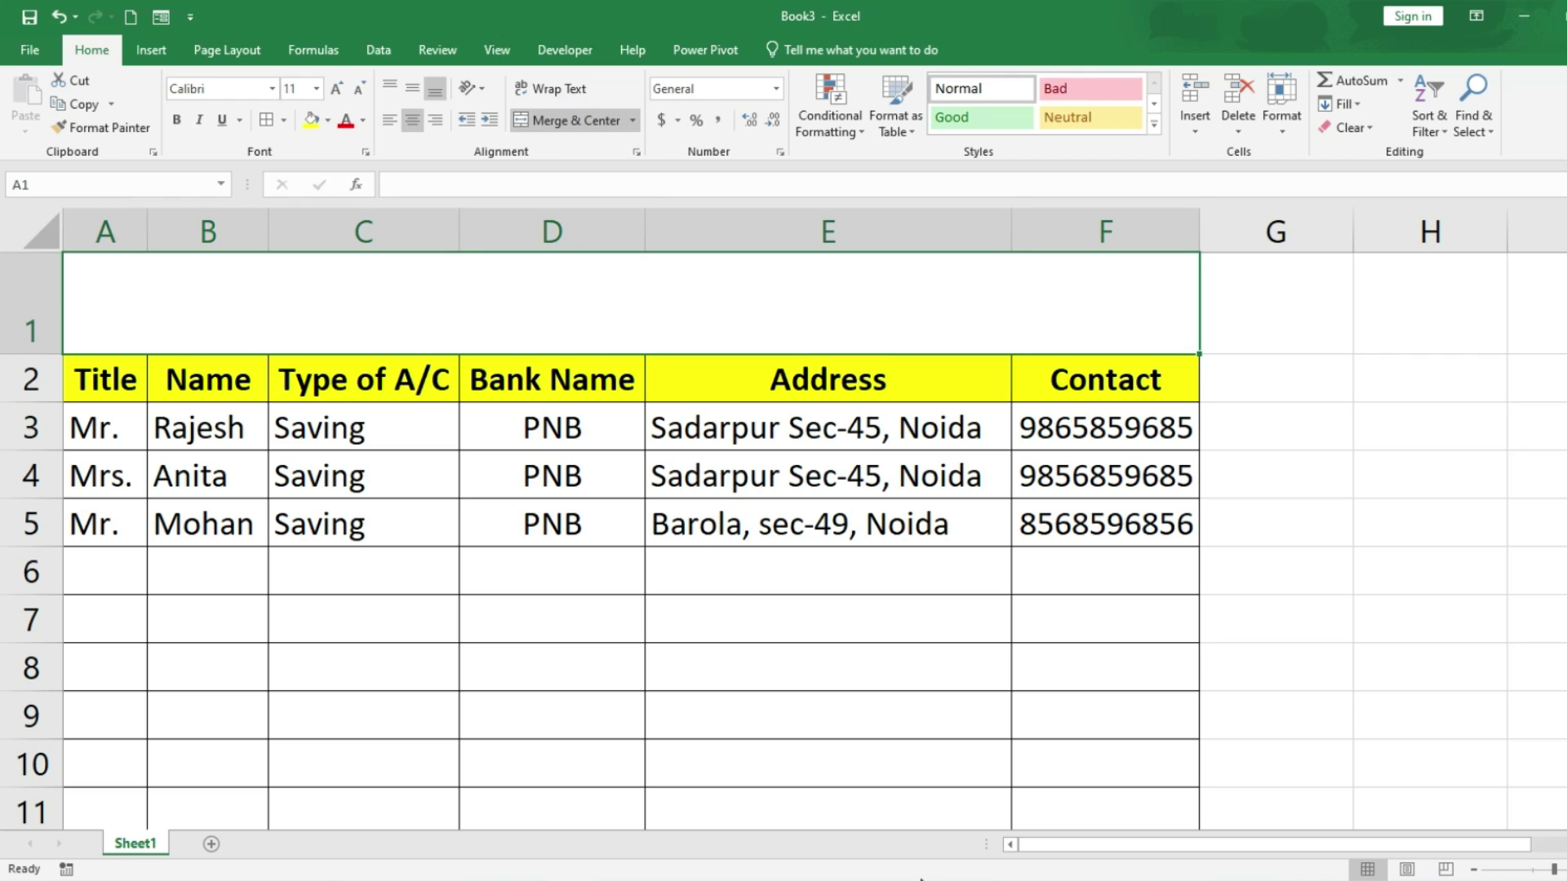
type("PNB Ban")
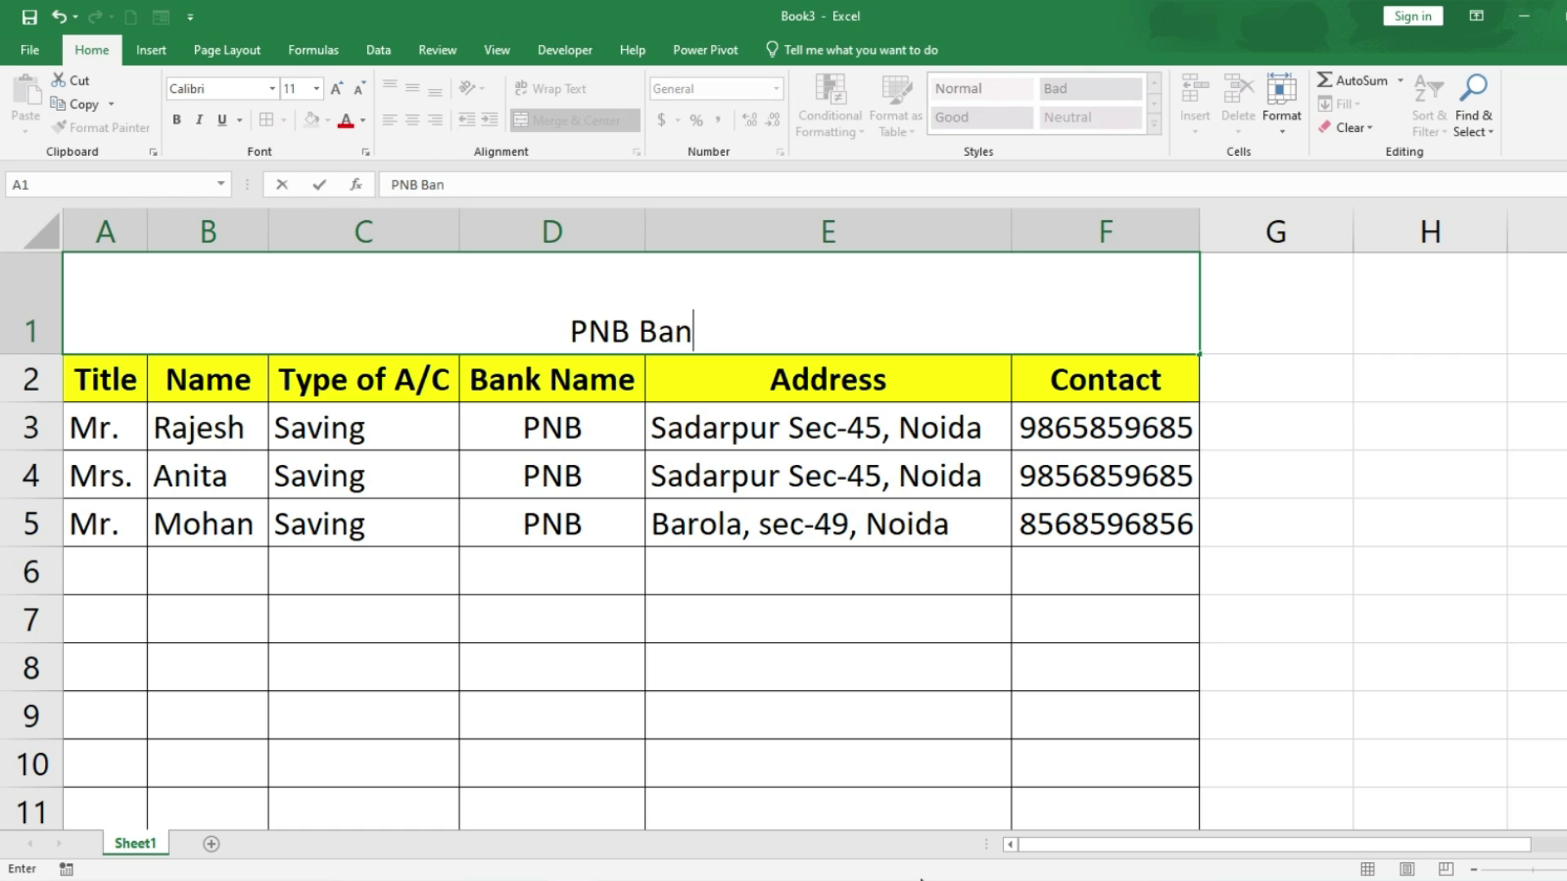
type("k customer Data")
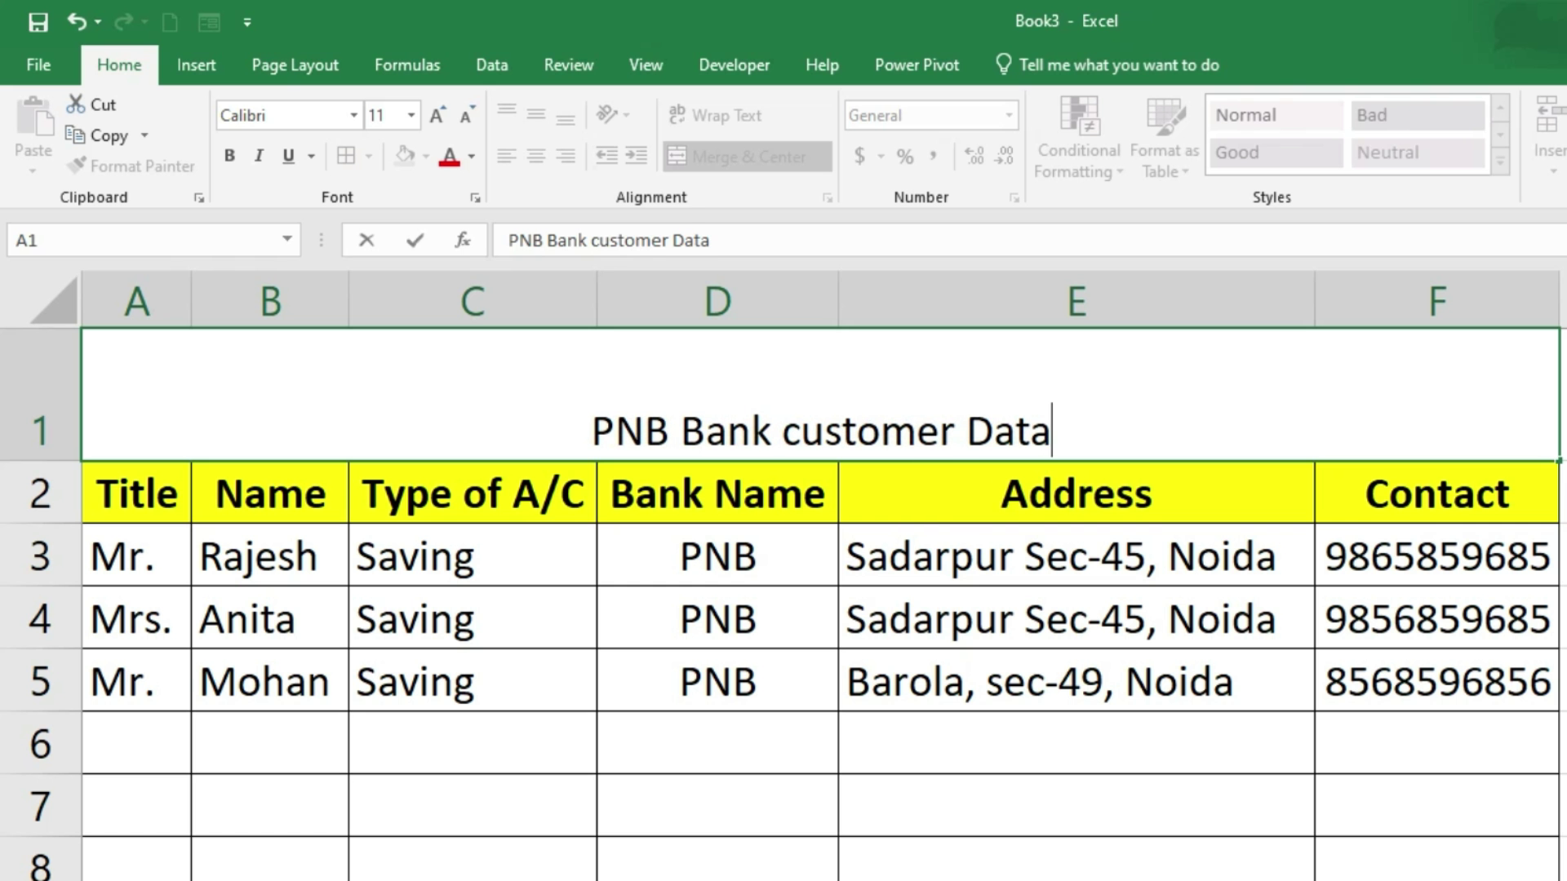
left_click(542, 639)
left_click(588, 433)
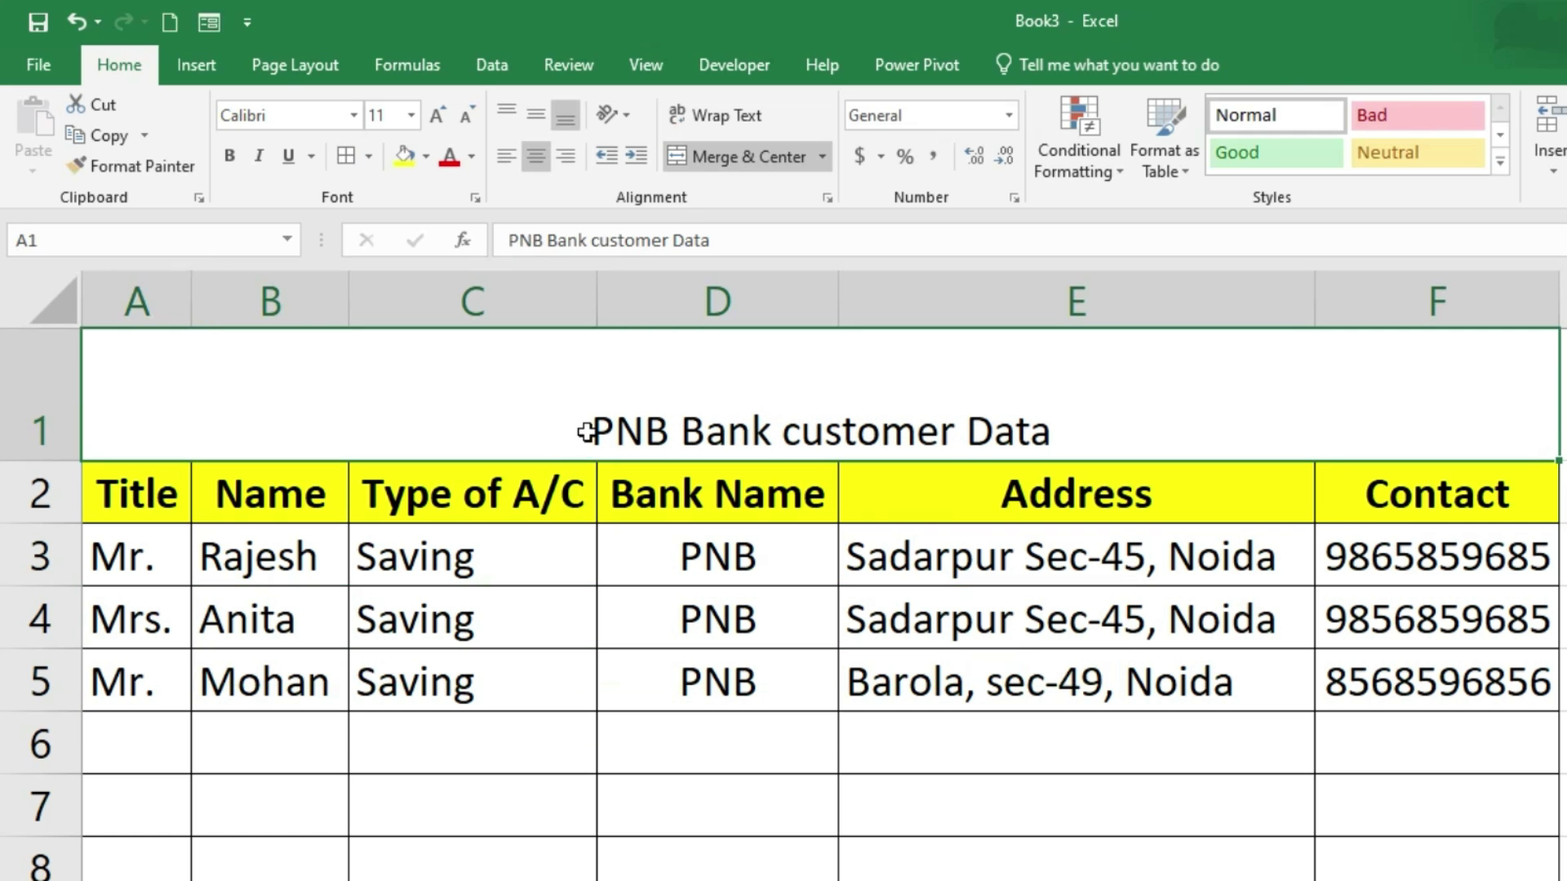
Step: Format the title at size 18, middle-aligned, white text on dark green fill
left_click(441, 115)
left_click(441, 115)
left_click(441, 115)
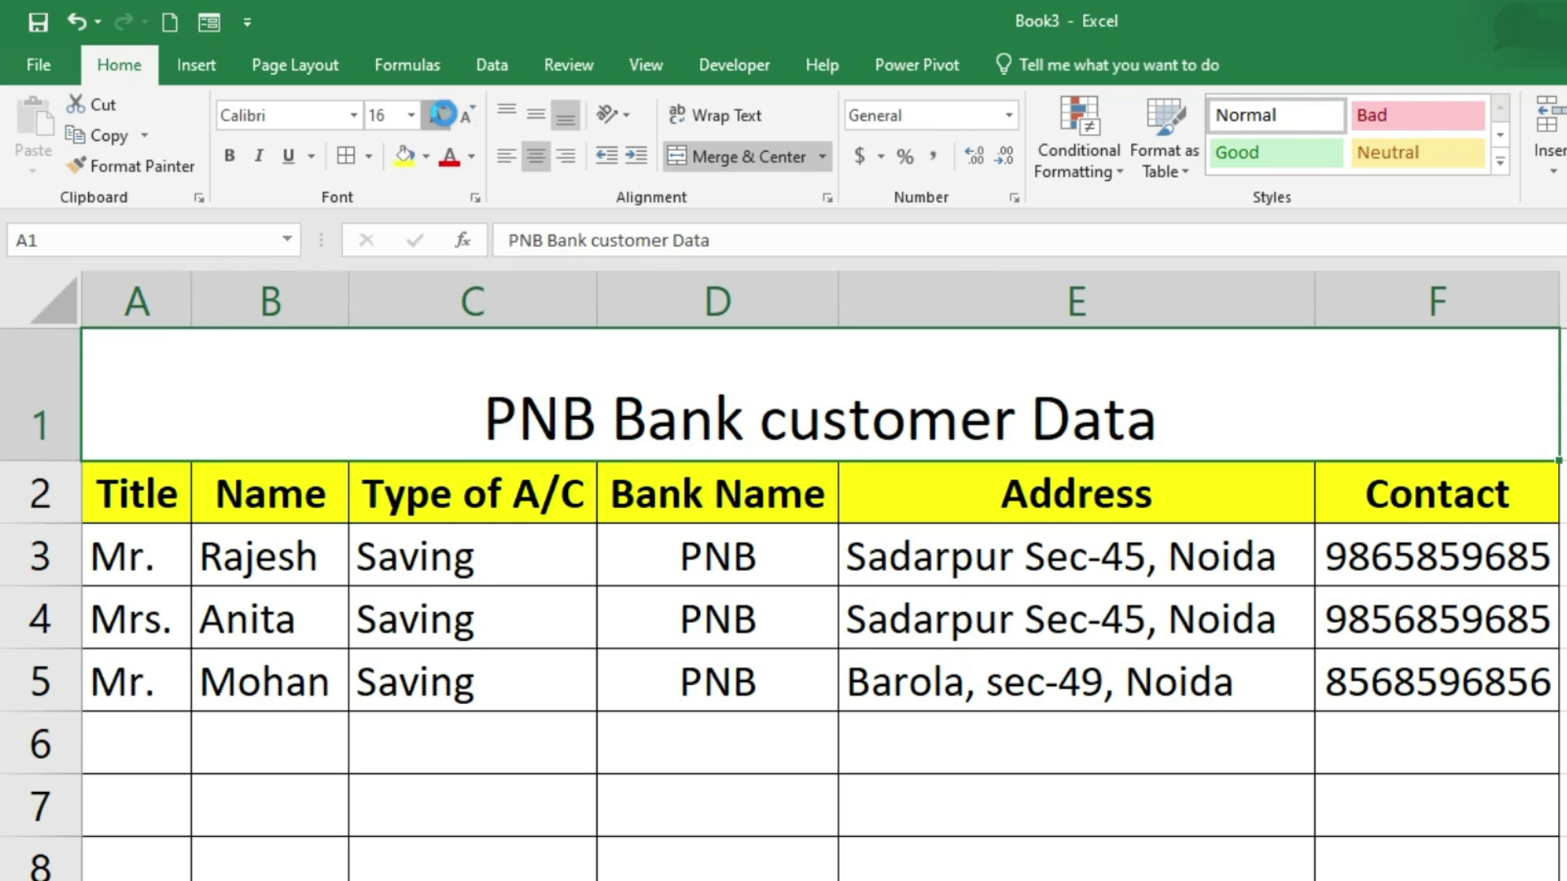
left_click(441, 115)
left_click(537, 114)
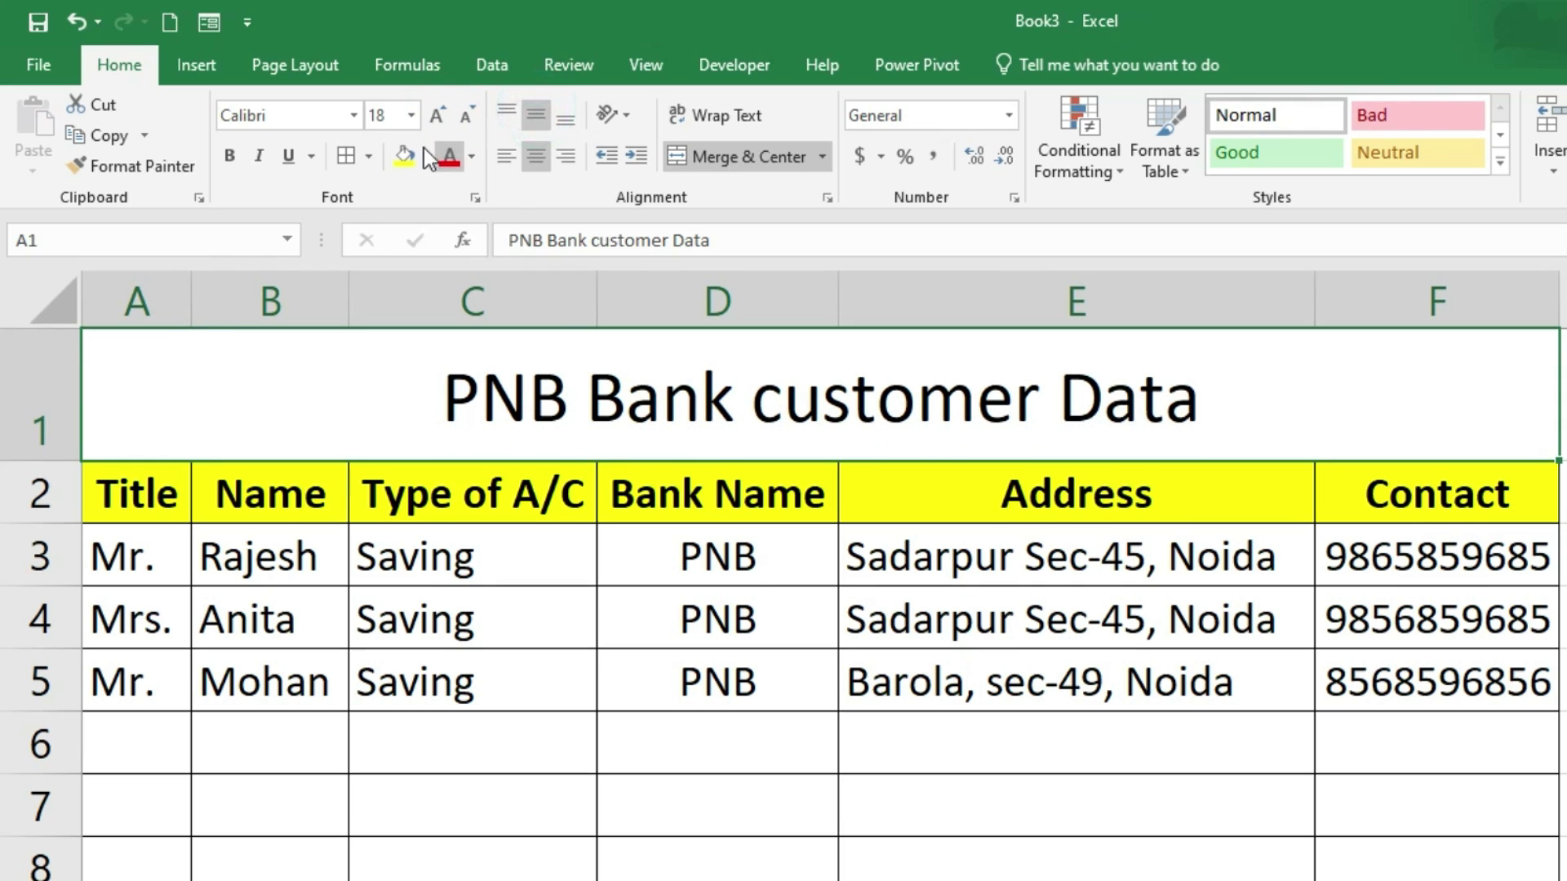
left_click(426, 156)
left_click(457, 430)
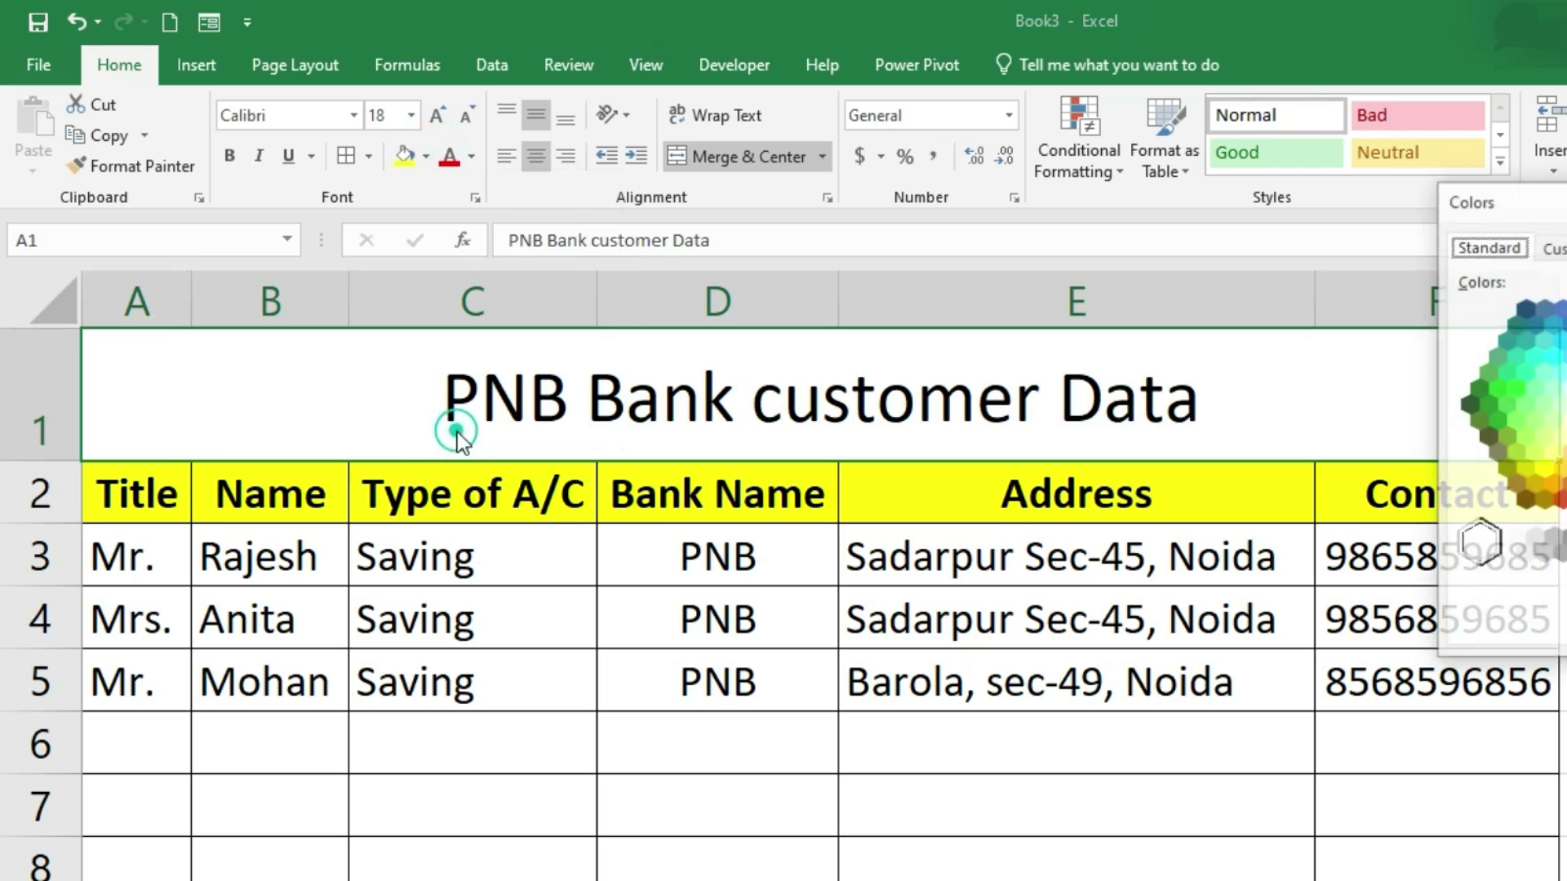
left_click(1477, 389)
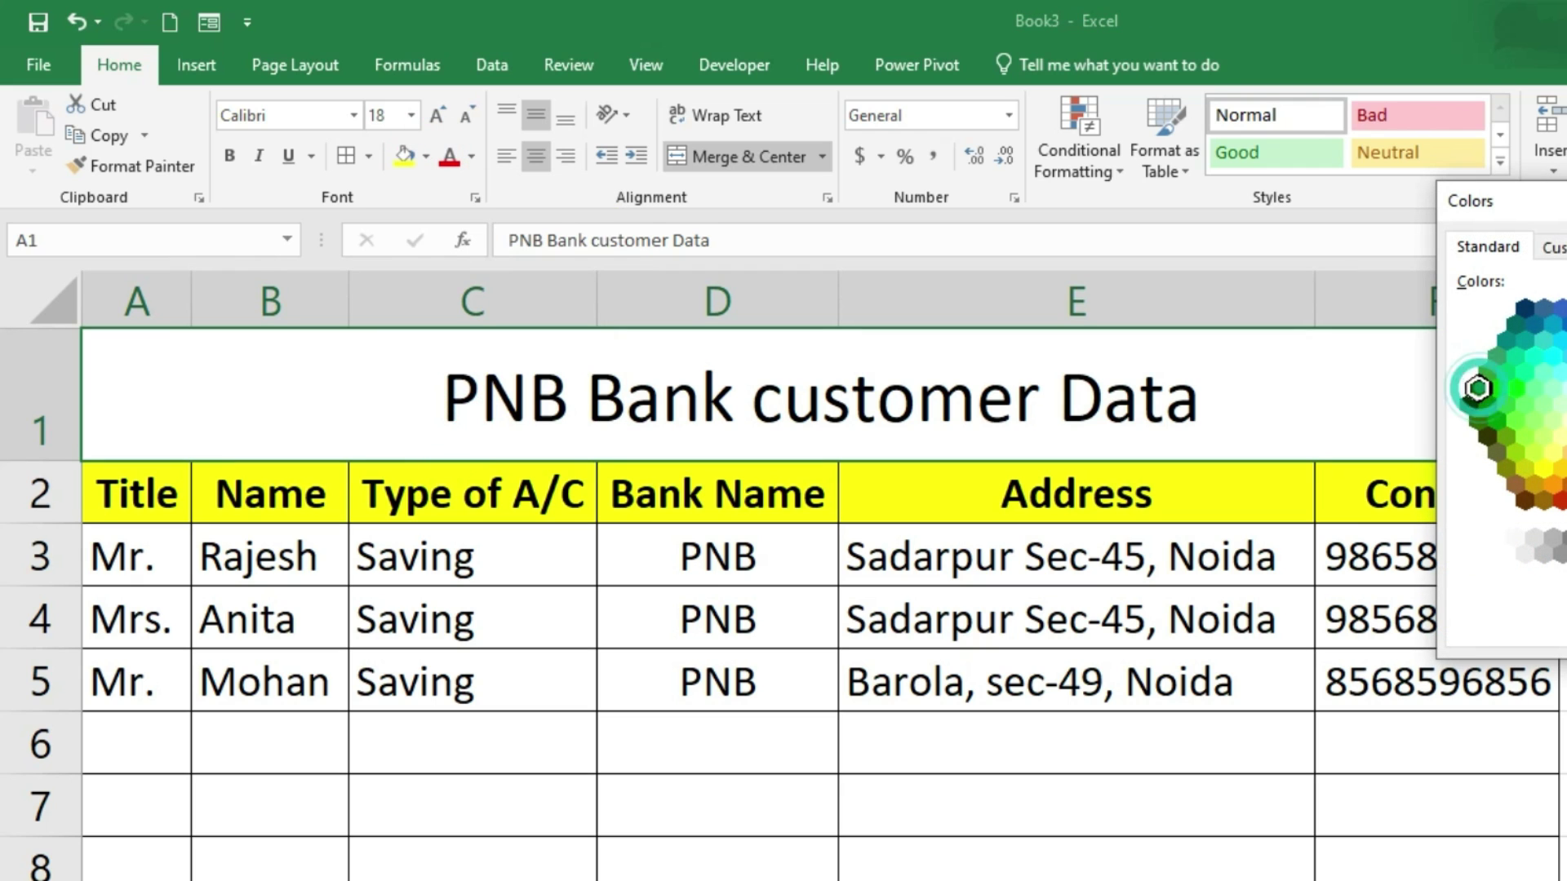
key("Return")
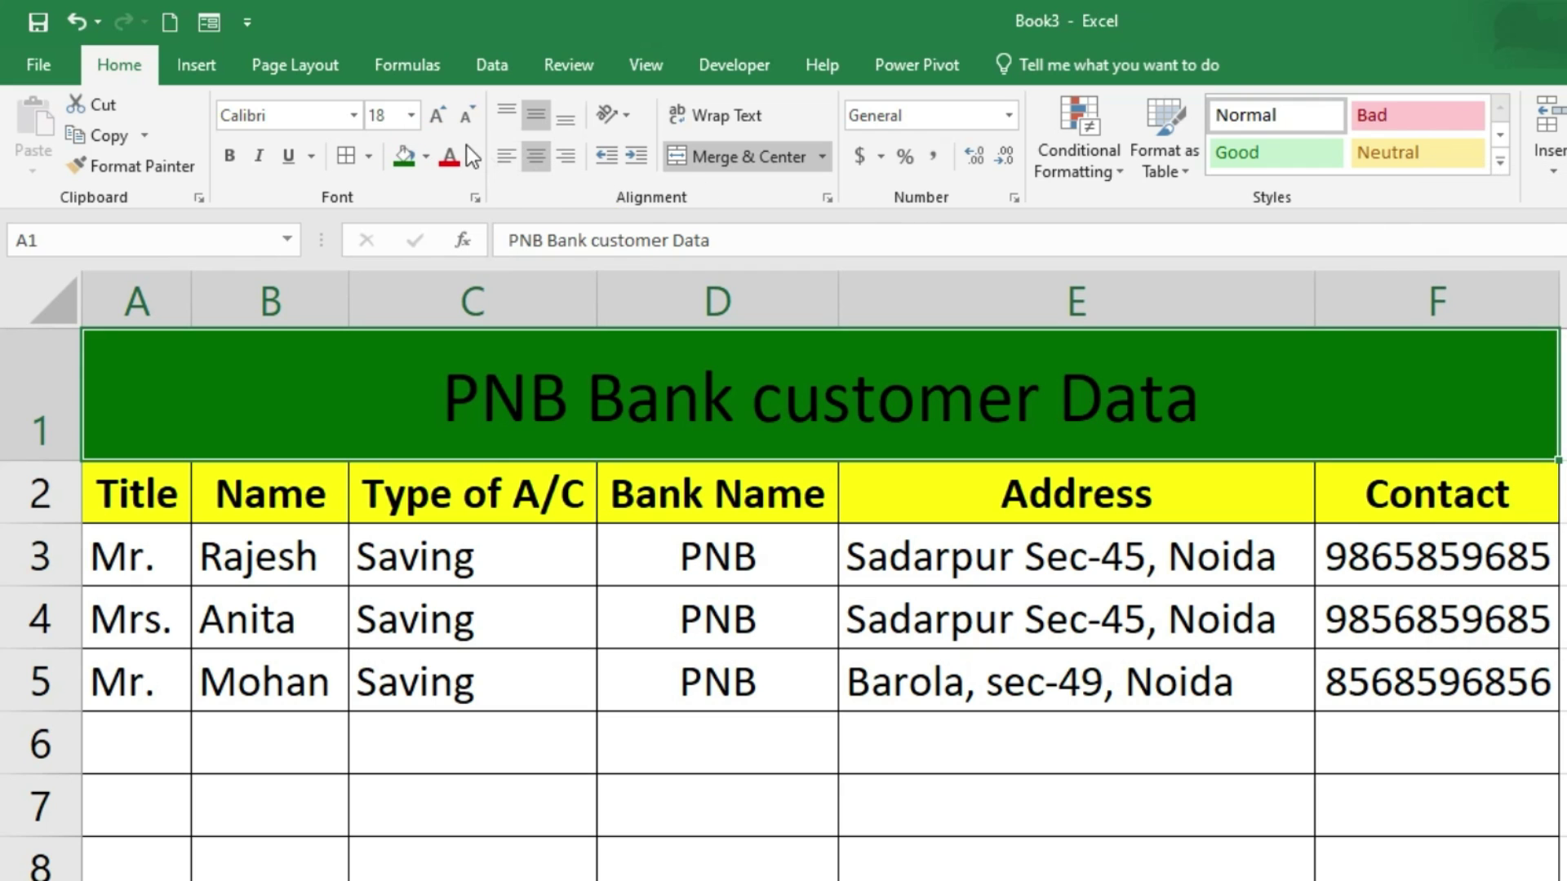
left_click(470, 158)
left_click(453, 252)
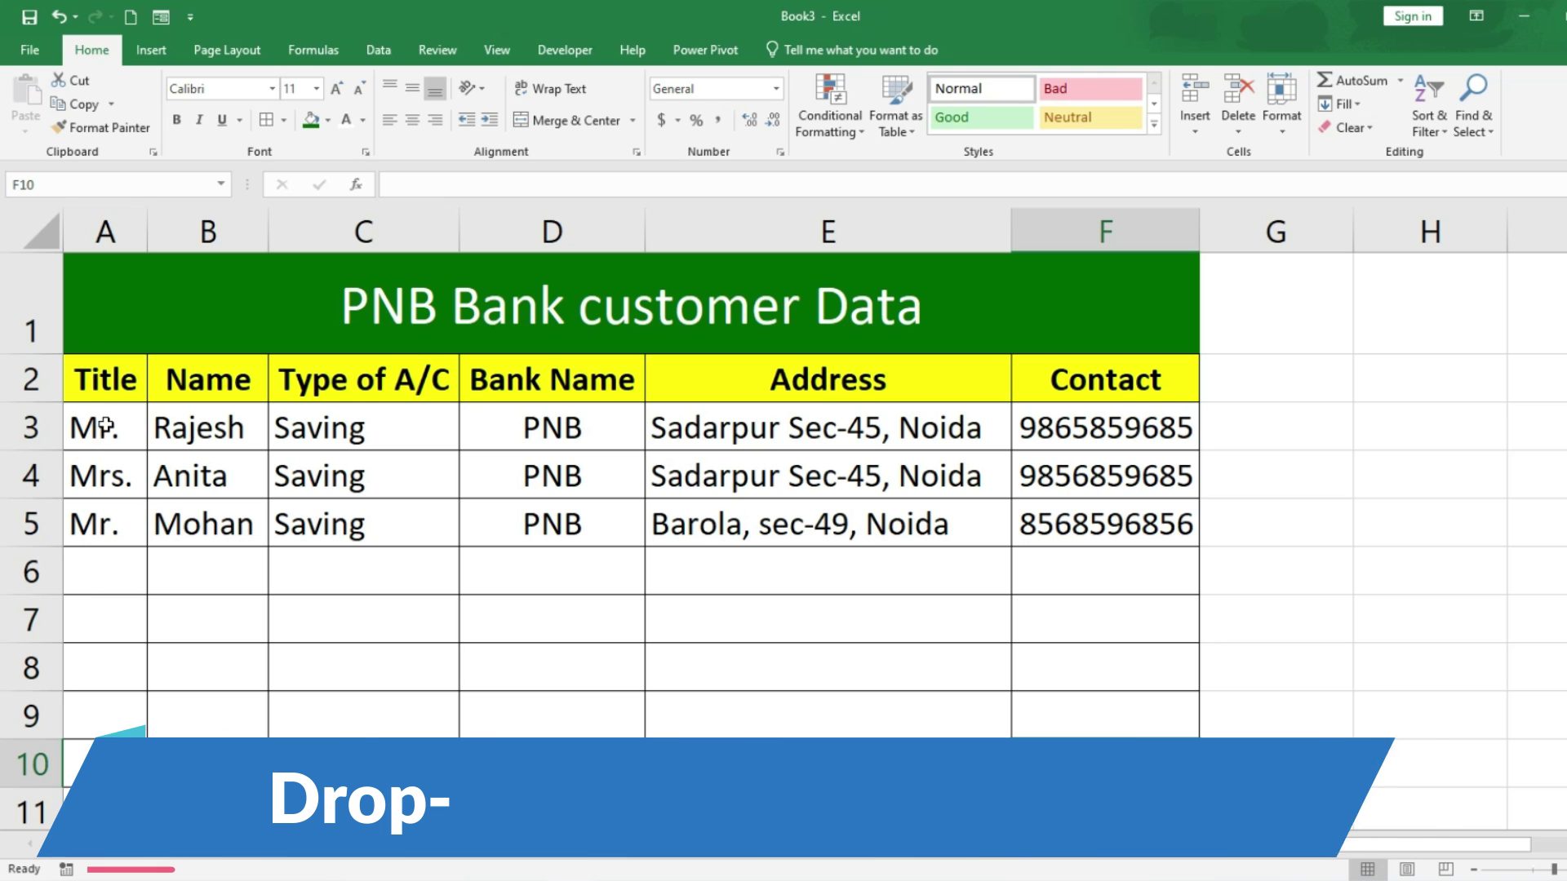
Step: Clear the existing titles from column A and select A3 downward
left_click_drag(98, 429, 102, 816)
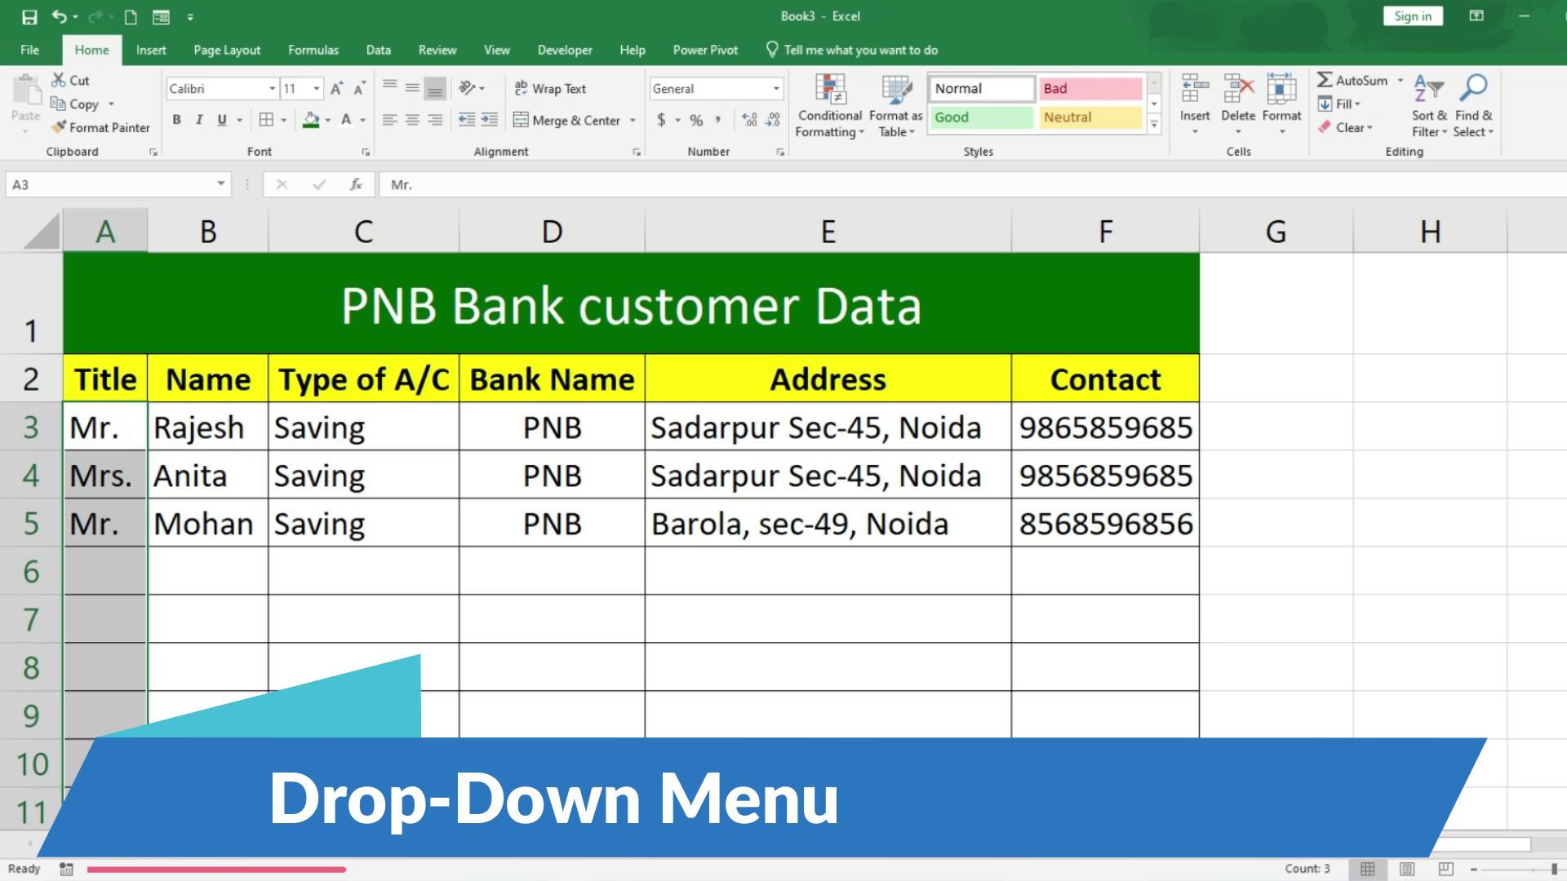
key("Delete")
left_click_drag(108, 427, 106, 783)
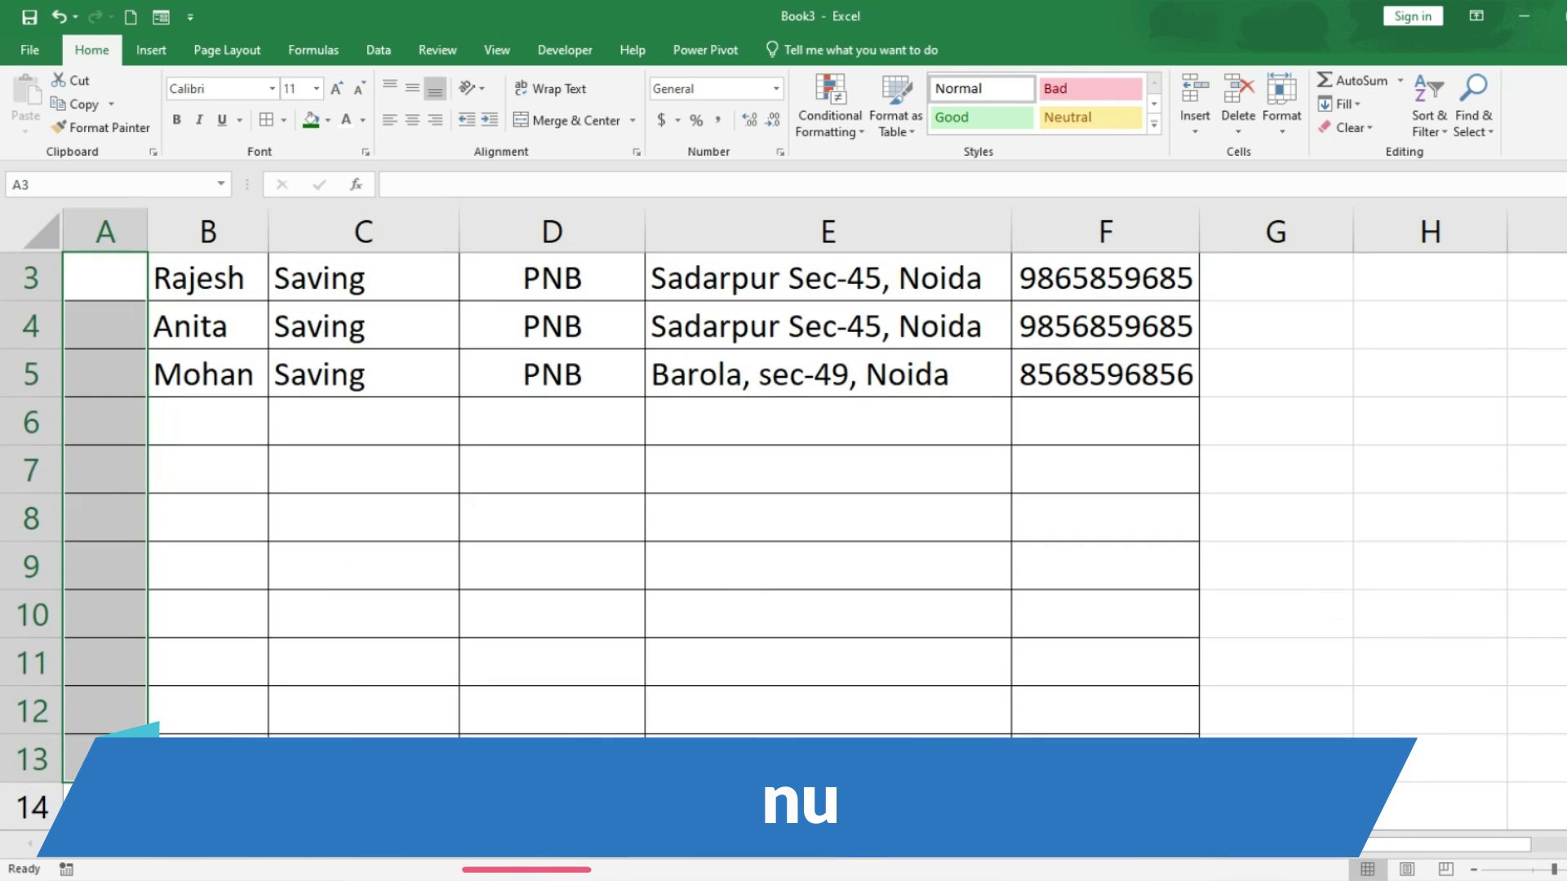
scroll(337, 771, "up", 1)
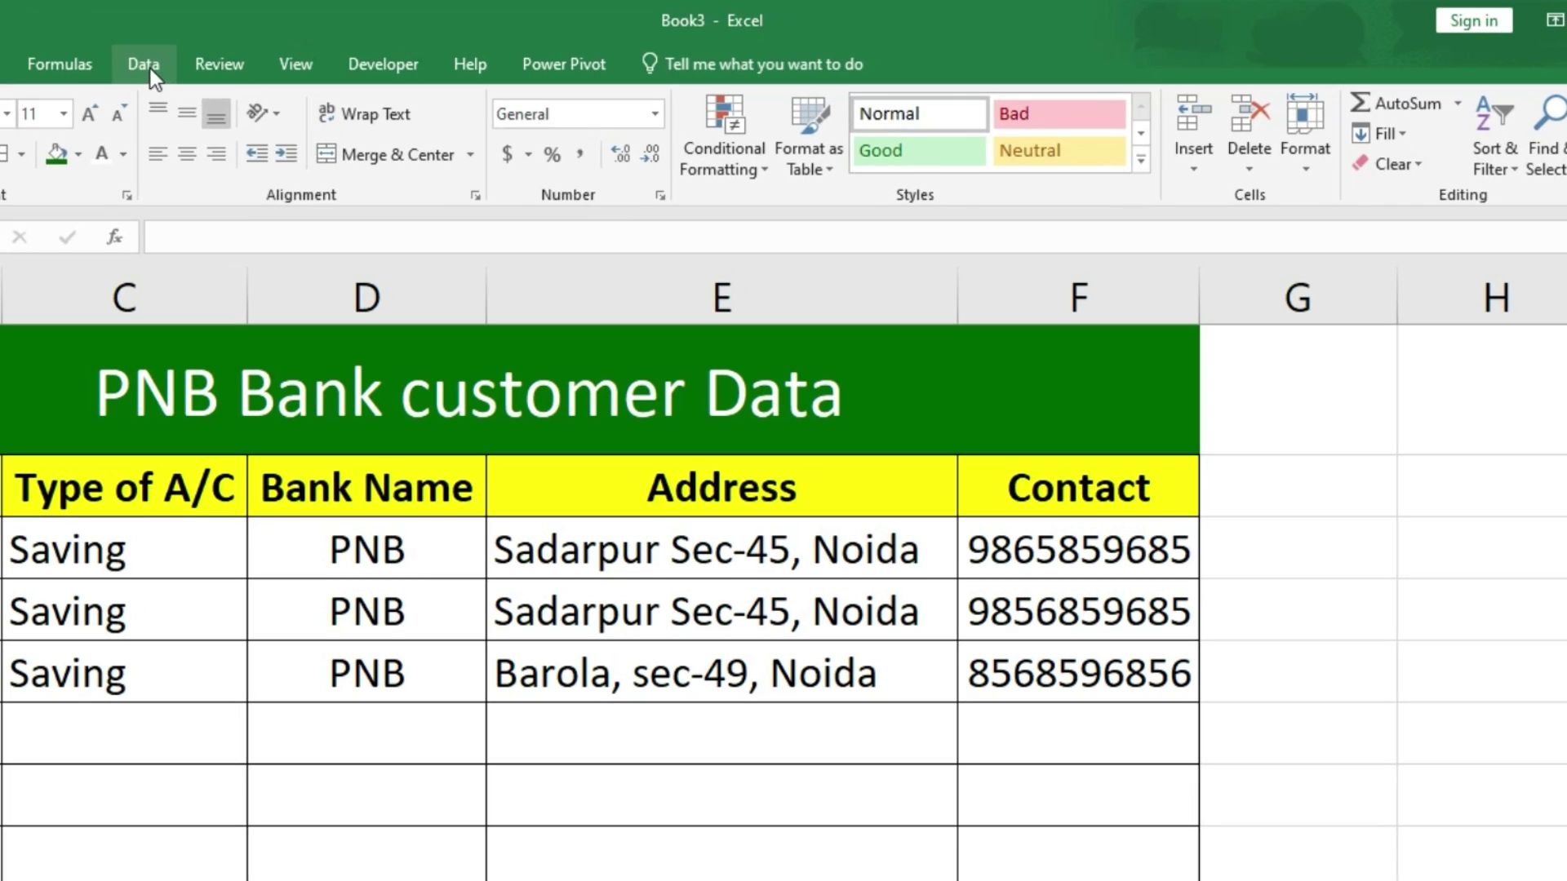
Step: Add a List data validation with source 'Mr., Mrs., Miss' to the Title cells
left_click(145, 65)
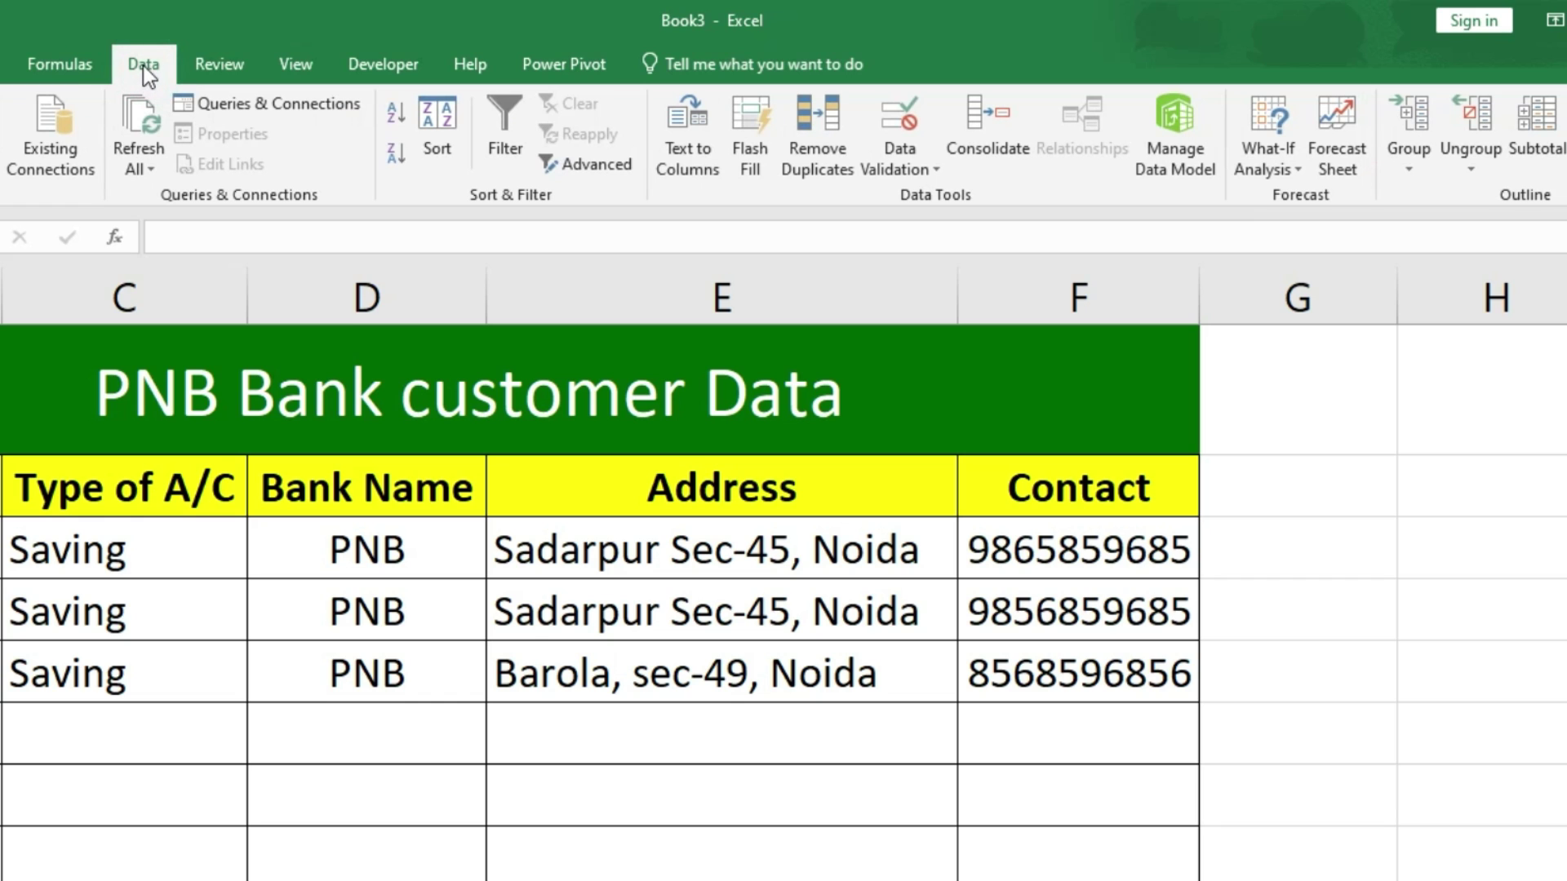
left_click(913, 123)
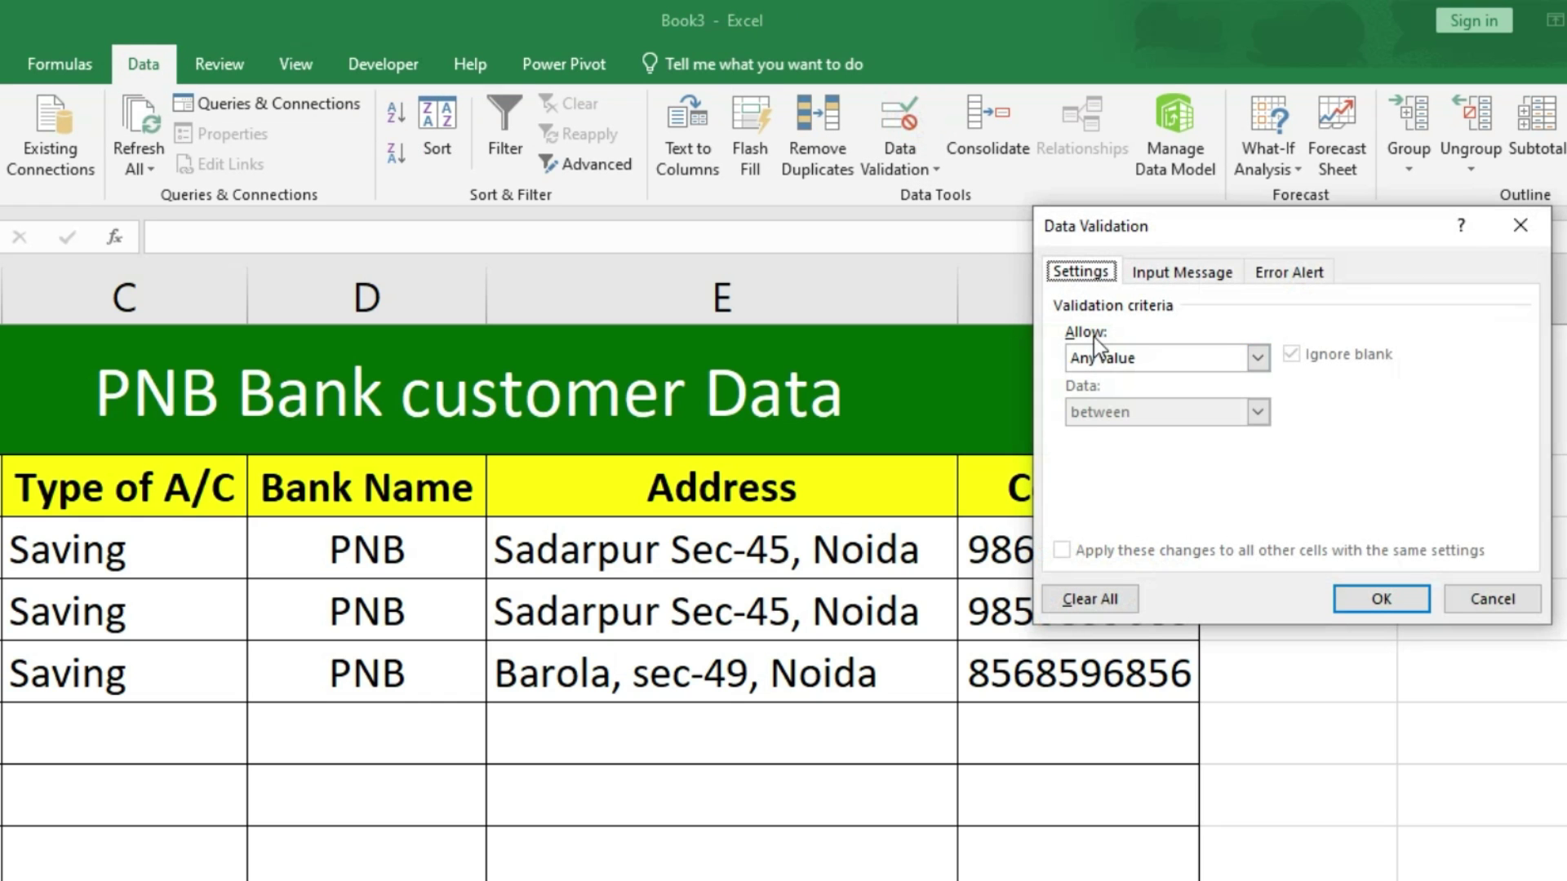
left_click(1257, 359)
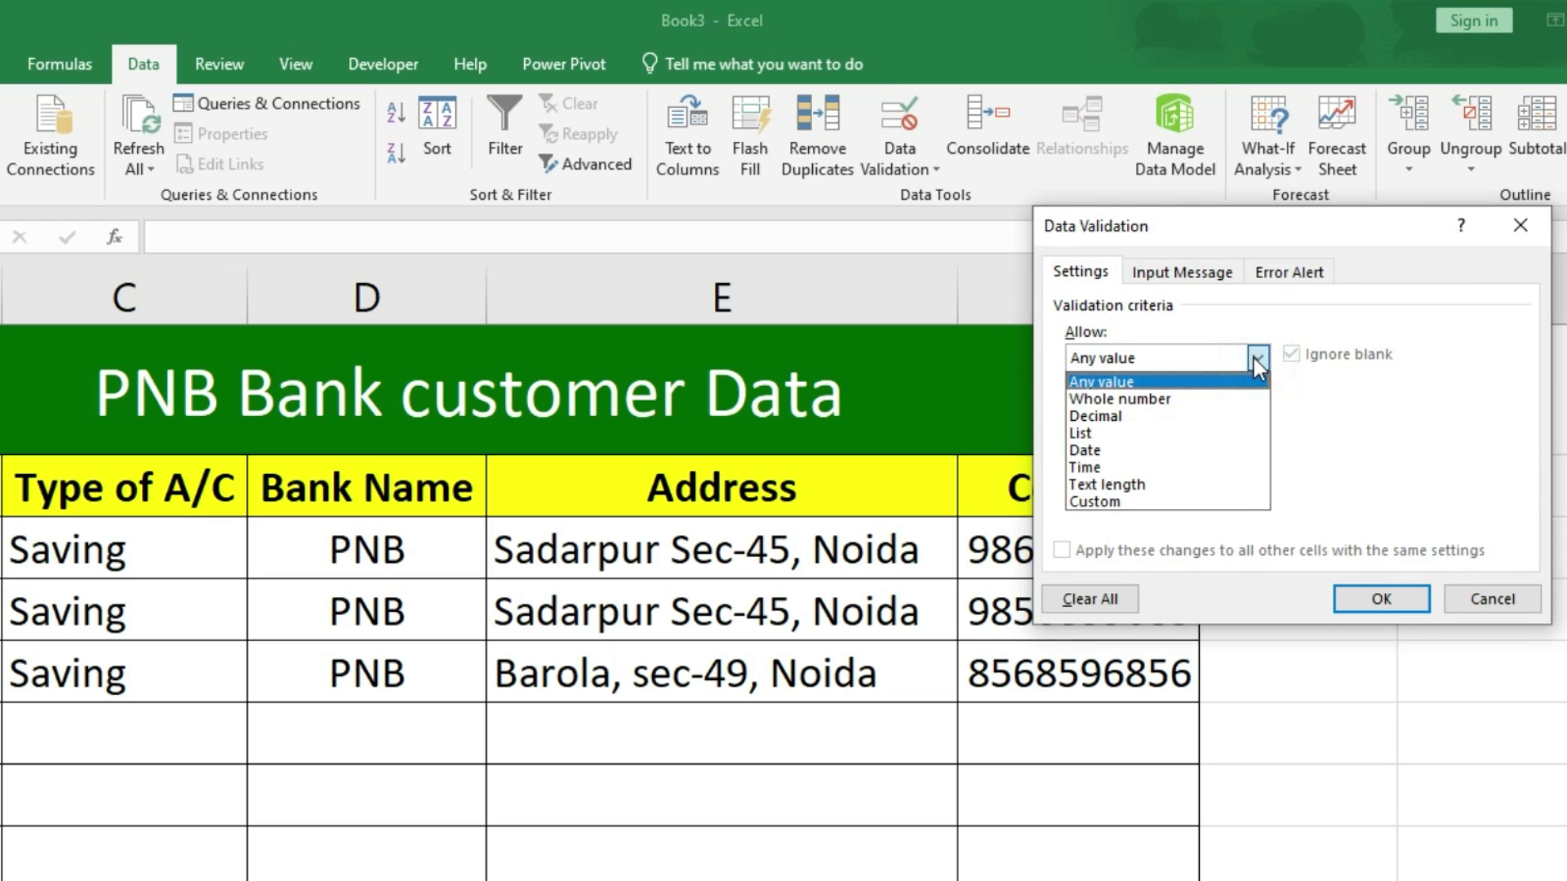
left_click(1085, 433)
left_click(1126, 468)
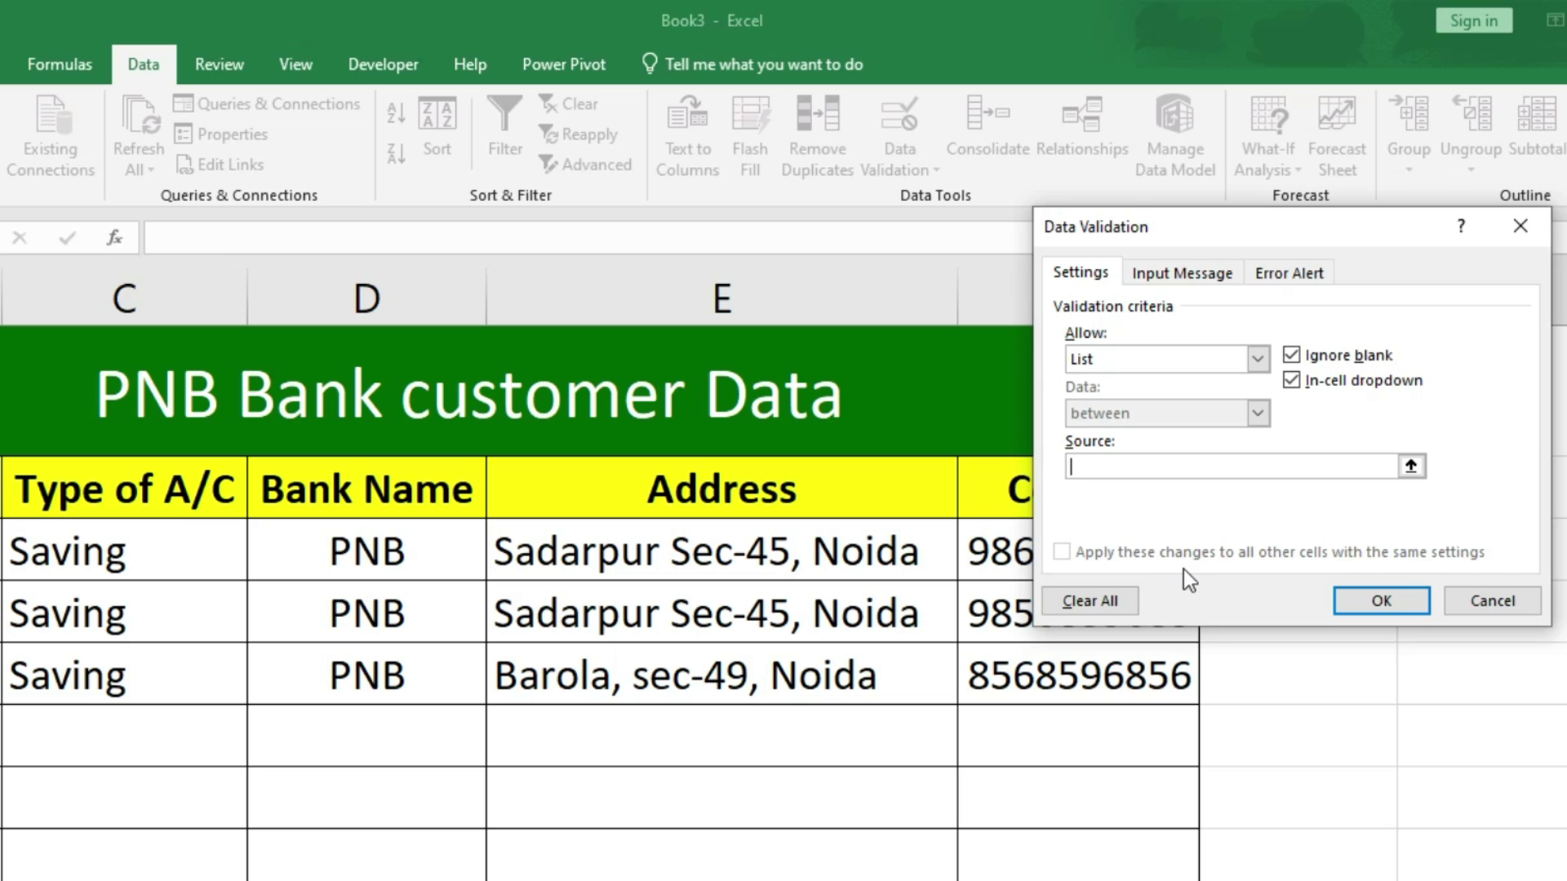
type("M")
type("r.")
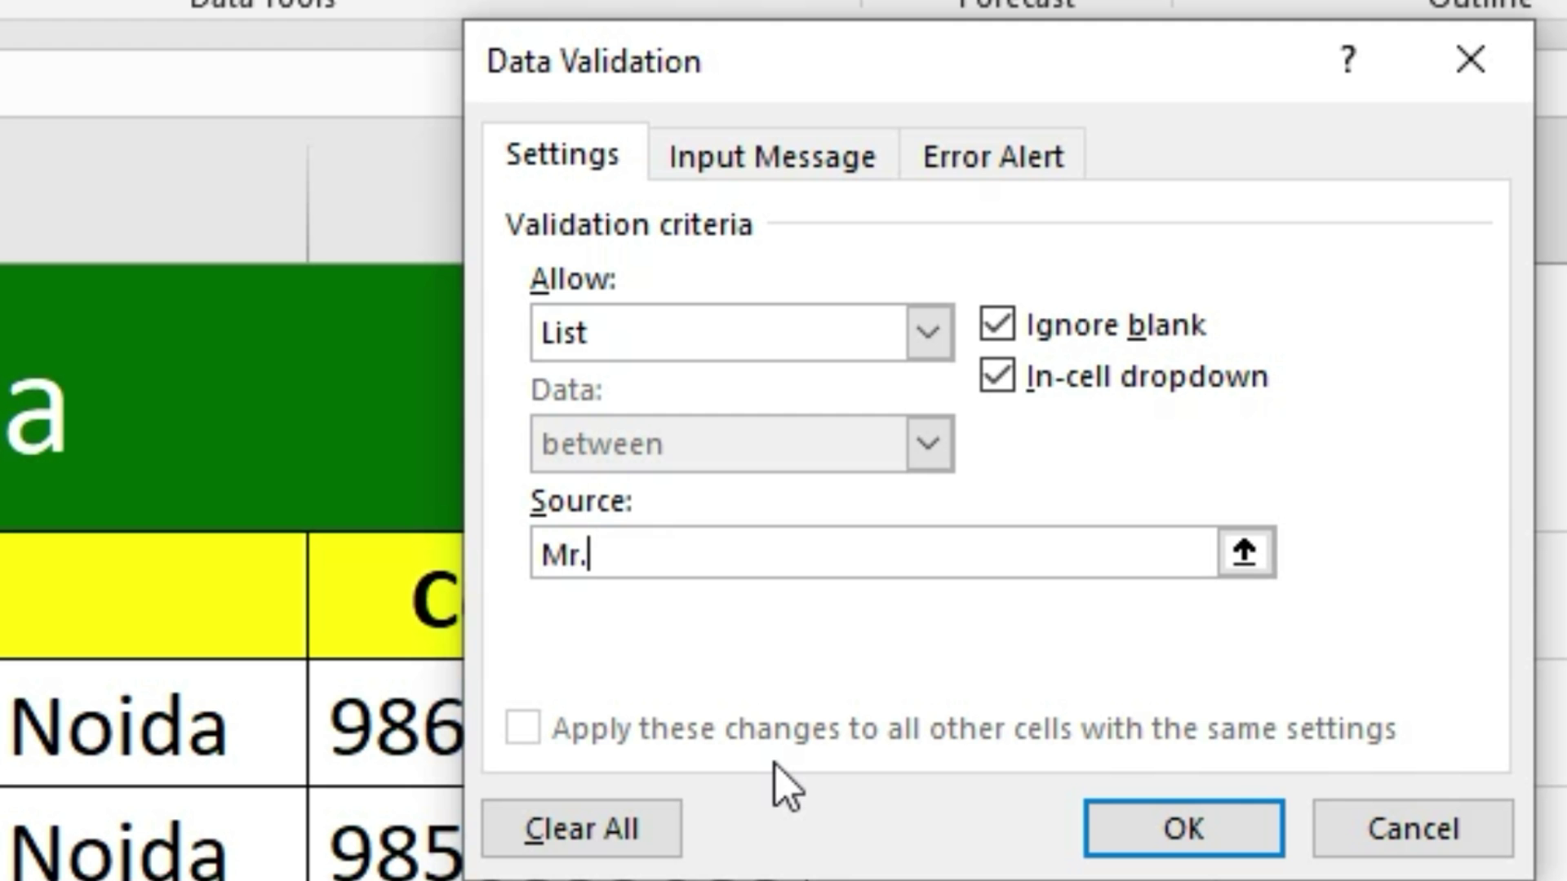
type(", Mrs., ")
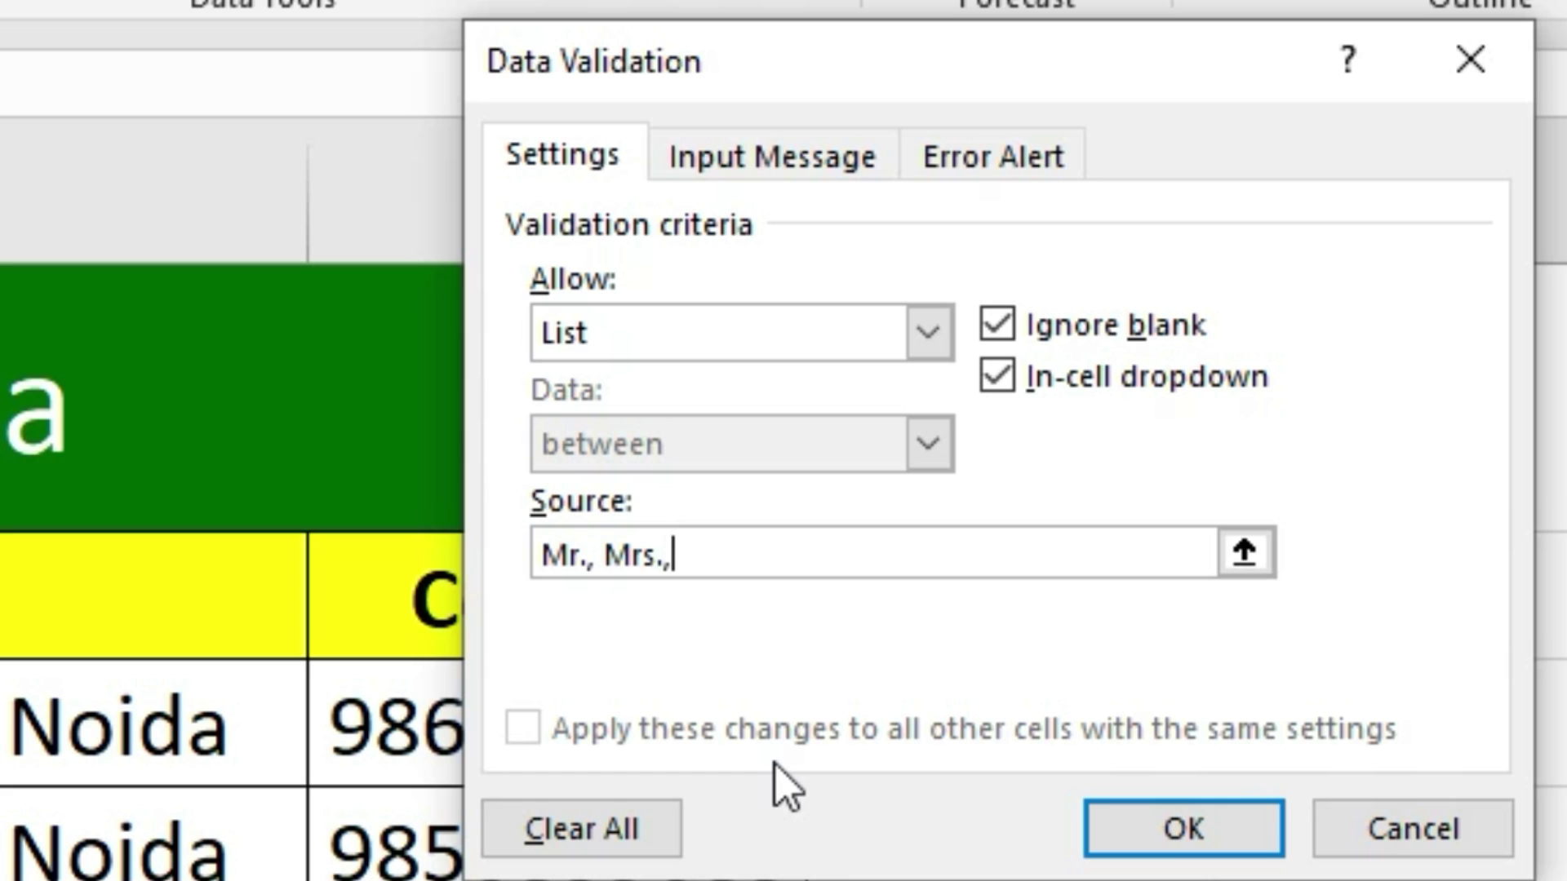
type("Miss")
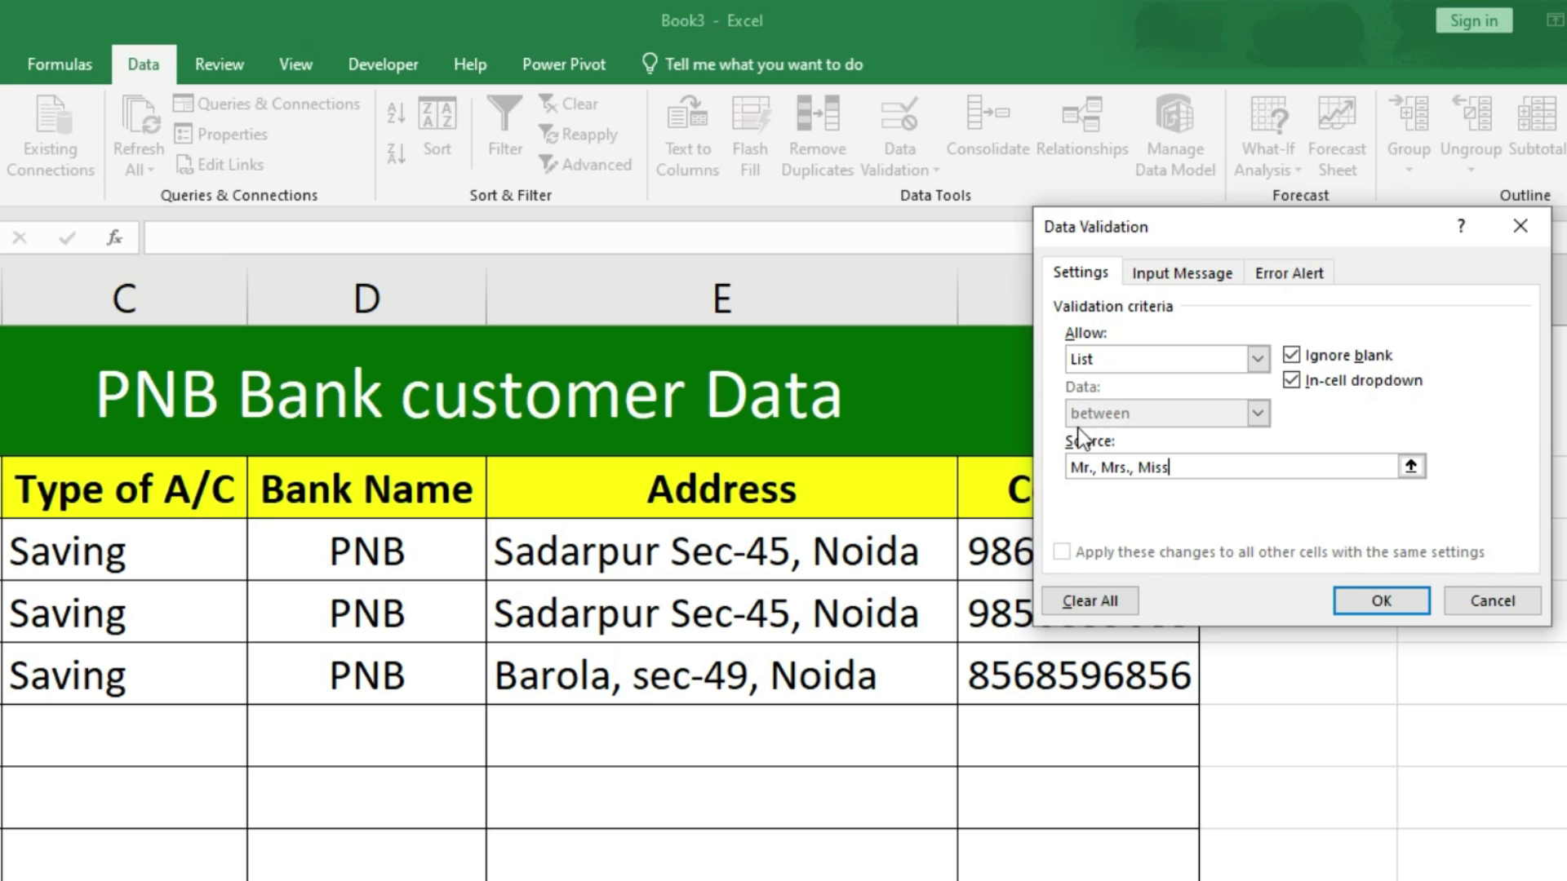
left_click(1379, 601)
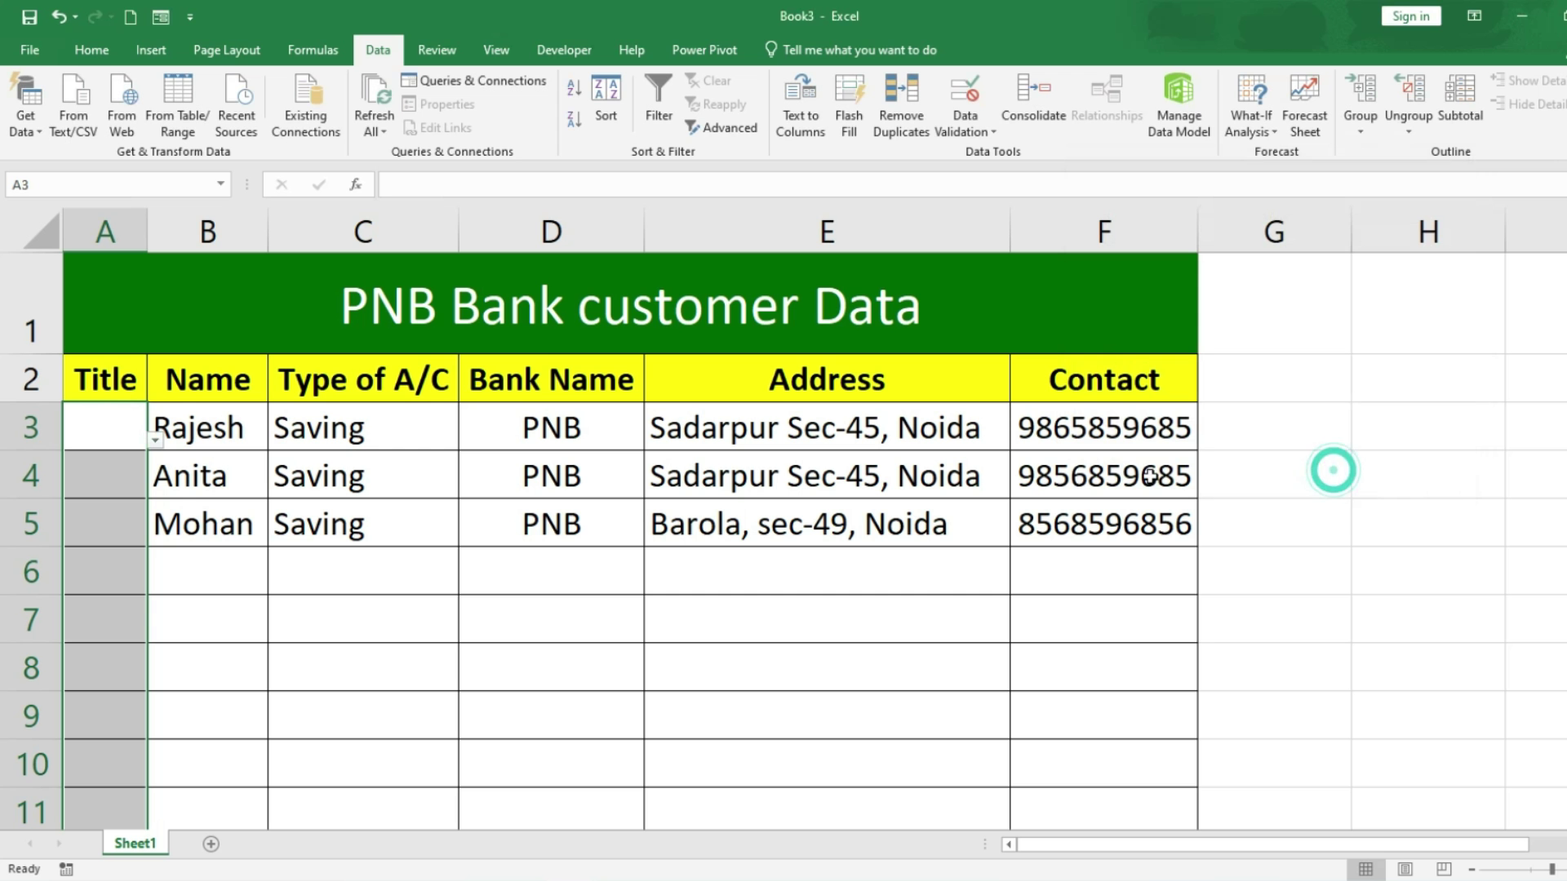
left_click(115, 437)
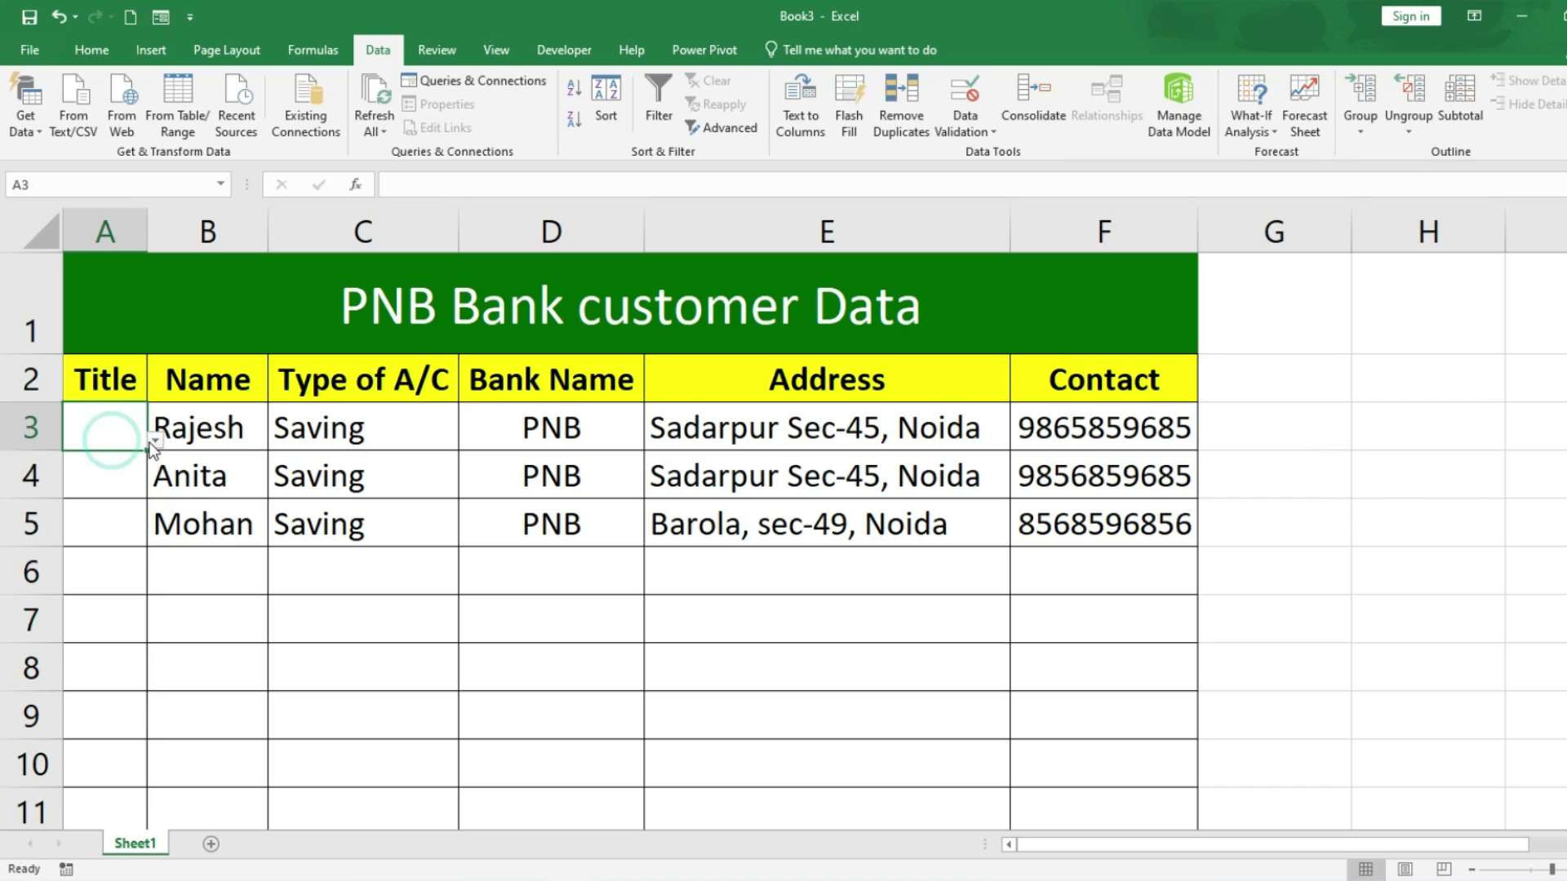
Step: Pick Mr., Mrs. and Mr. from the drop-down lists in A3, A4 and A5
left_click(152, 440)
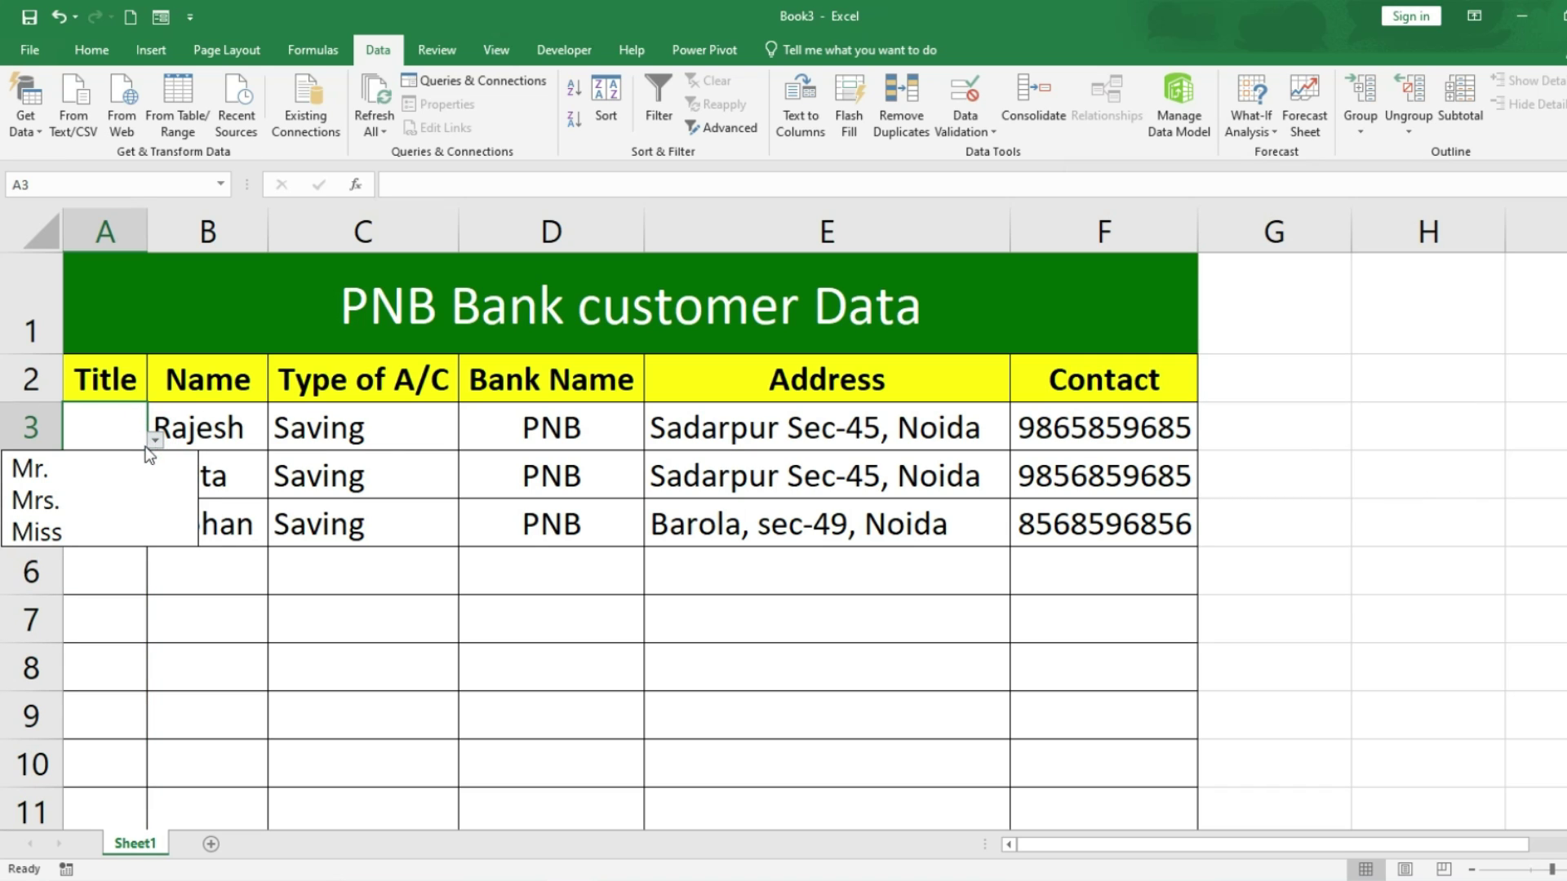
left_click(77, 466)
left_click(114, 459)
left_click(150, 488)
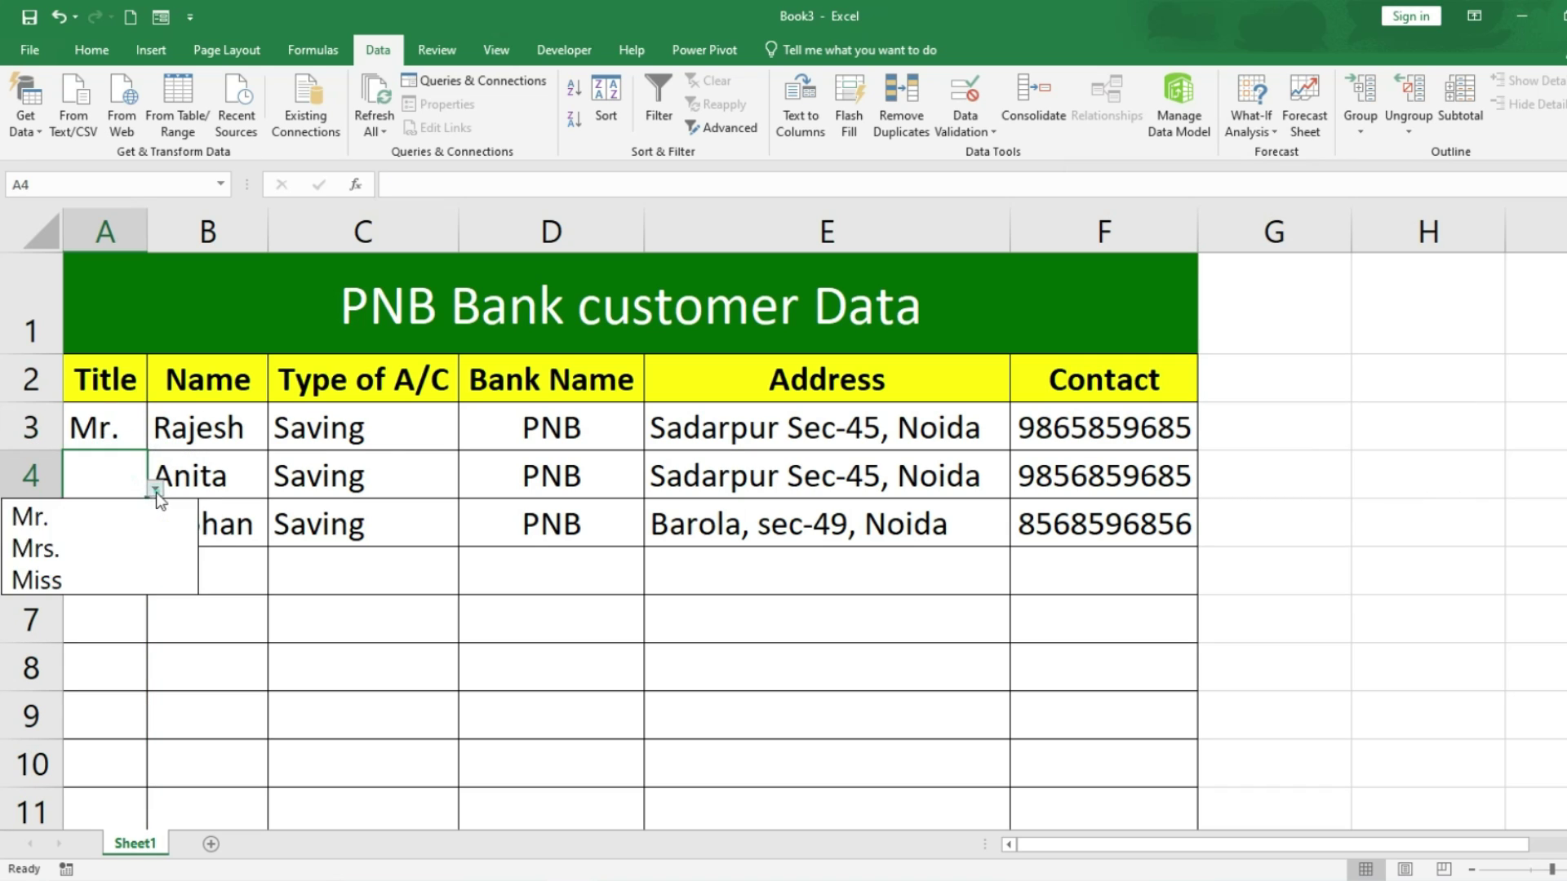
left_click(71, 551)
left_click(110, 536)
left_click(155, 538)
left_click(72, 561)
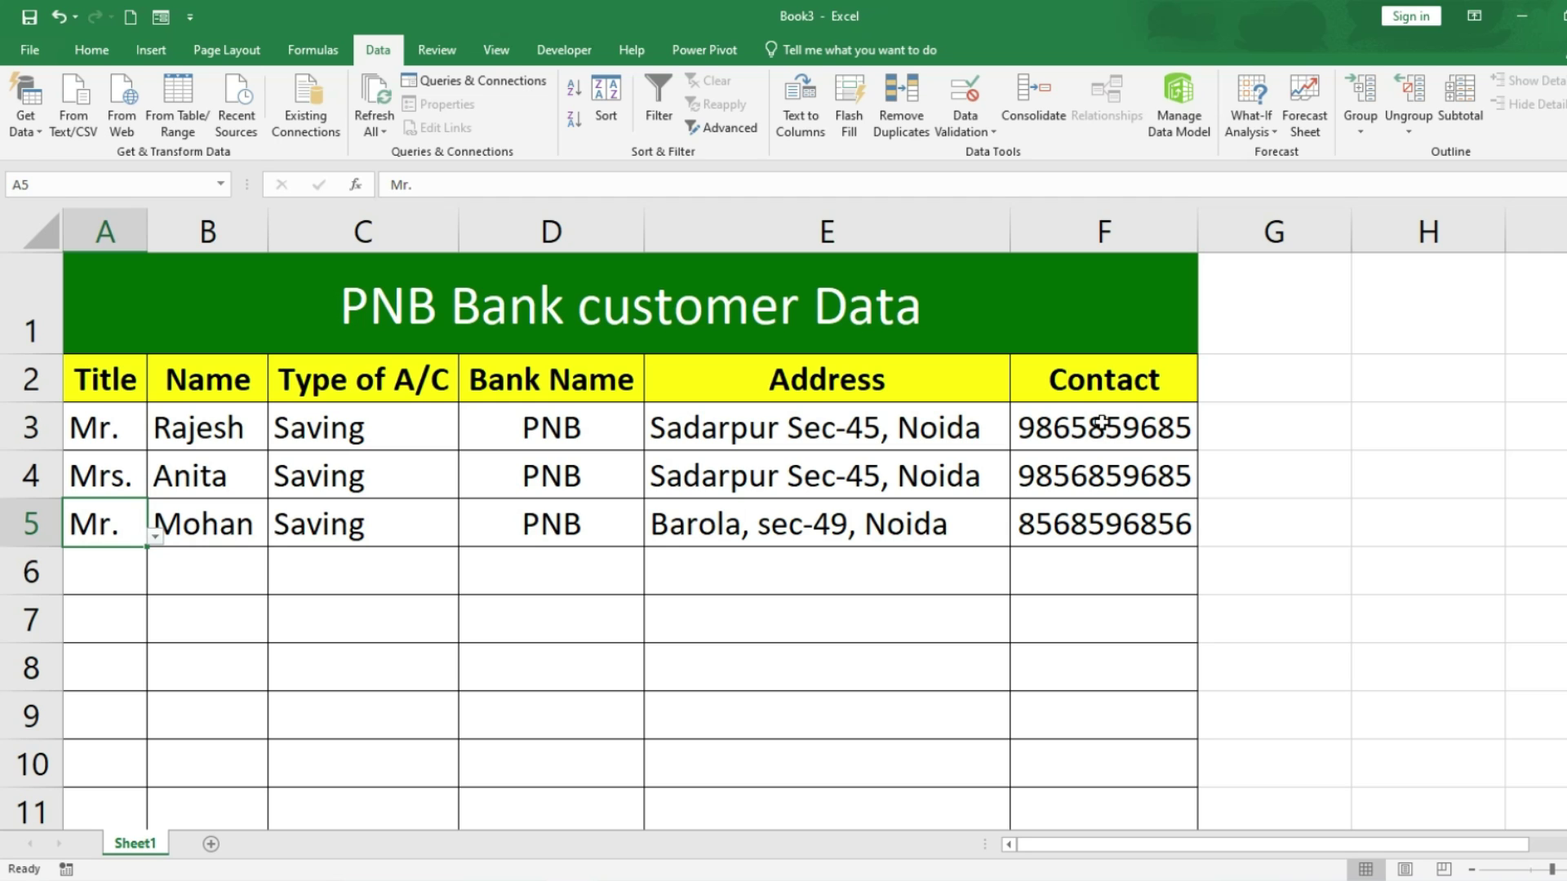
left_click(78, 52)
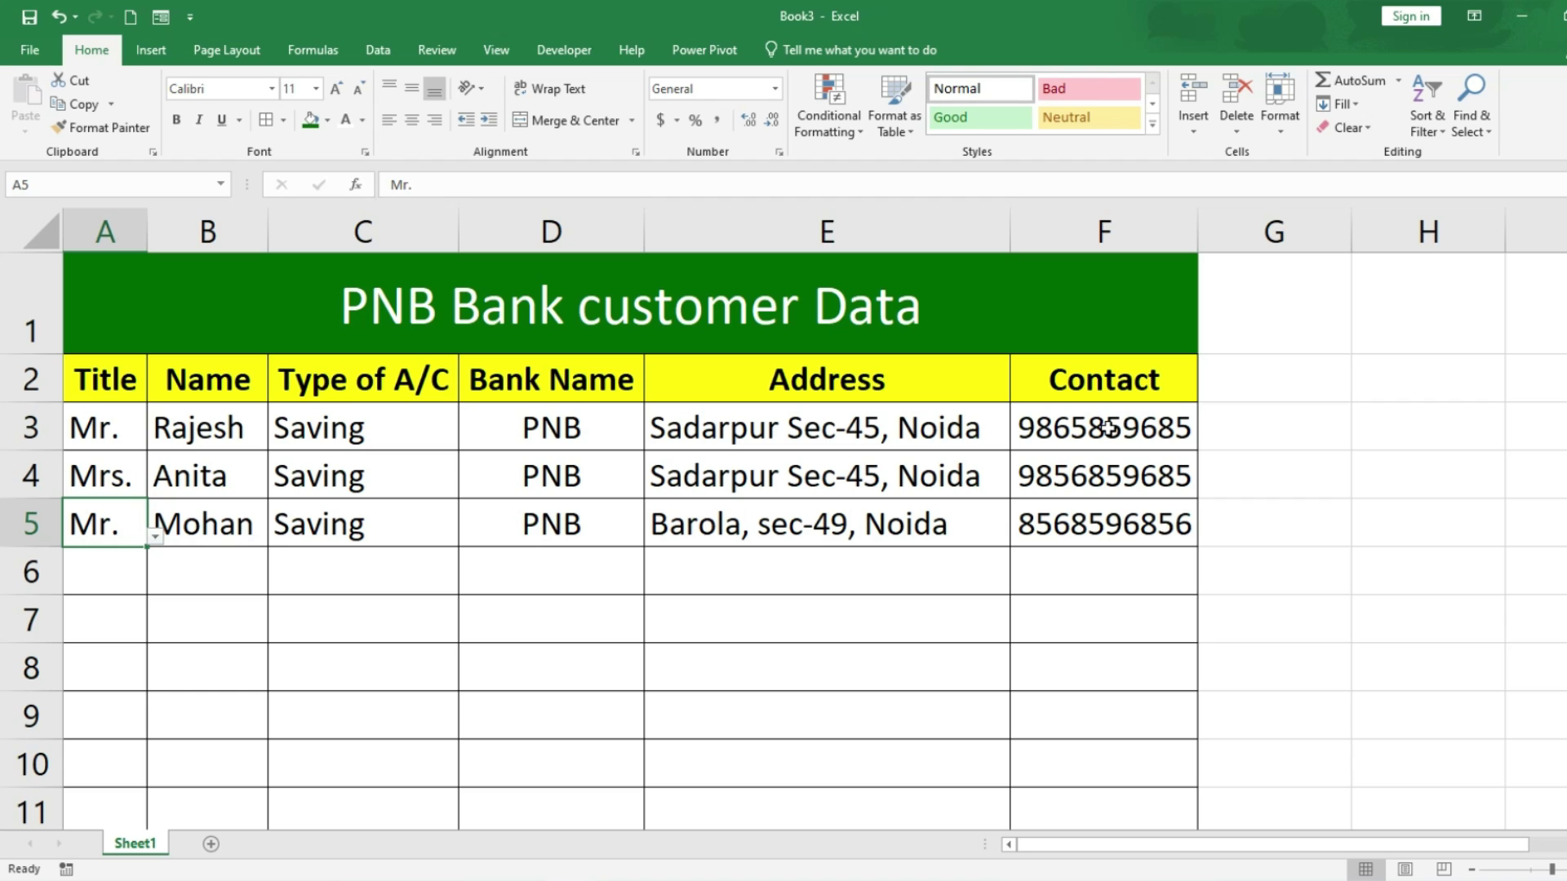
Step: Apply a Text length validation between 10 and 10 to the Contact cells F3:F11
left_click_drag(1107, 426, 1099, 811)
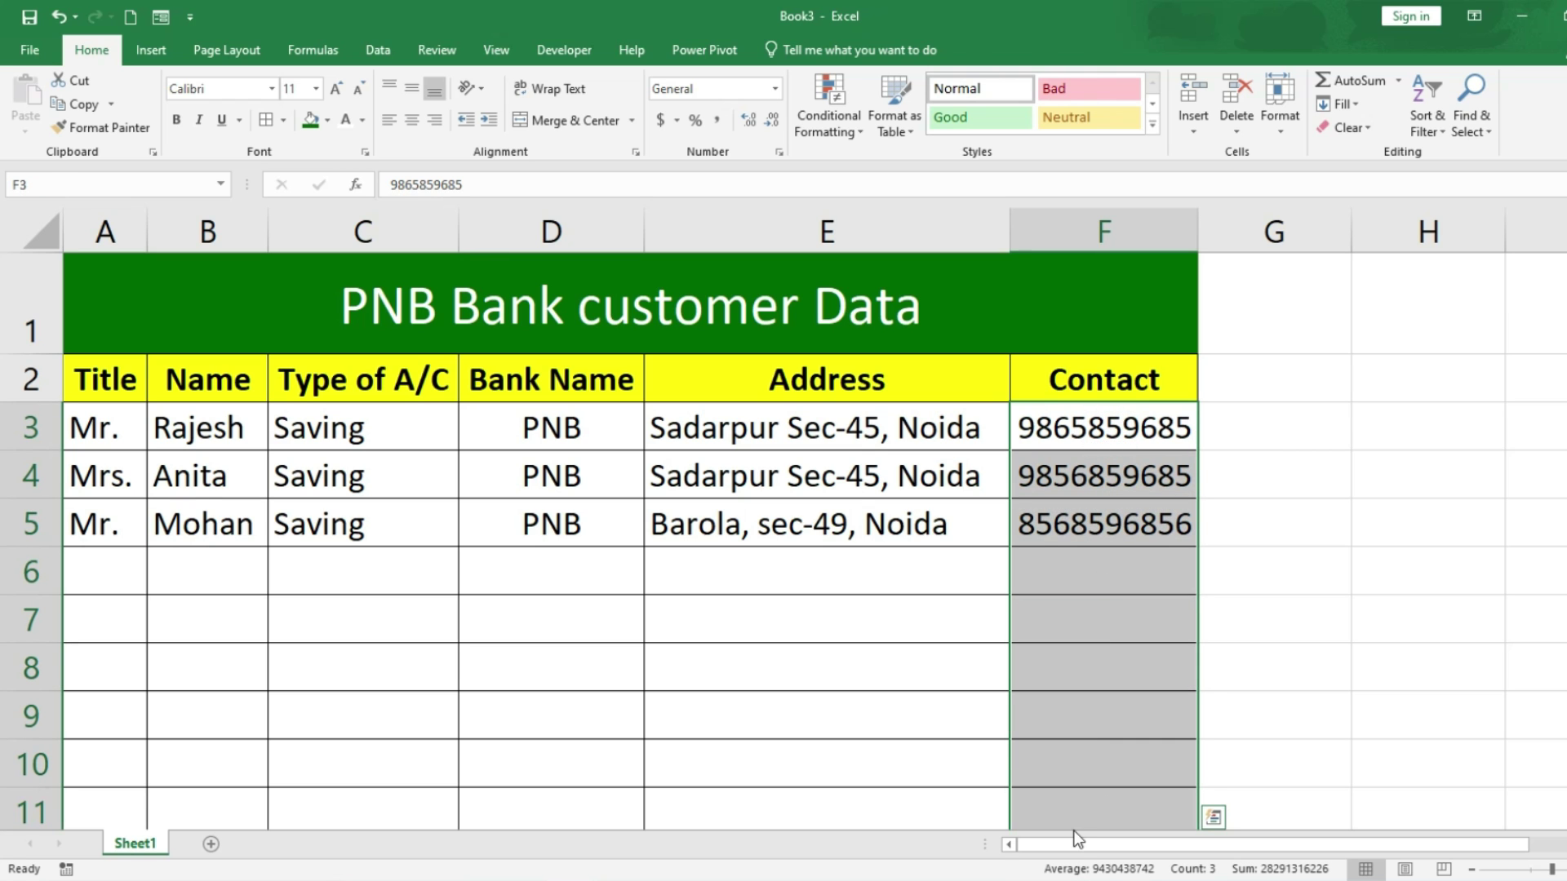
left_click(378, 49)
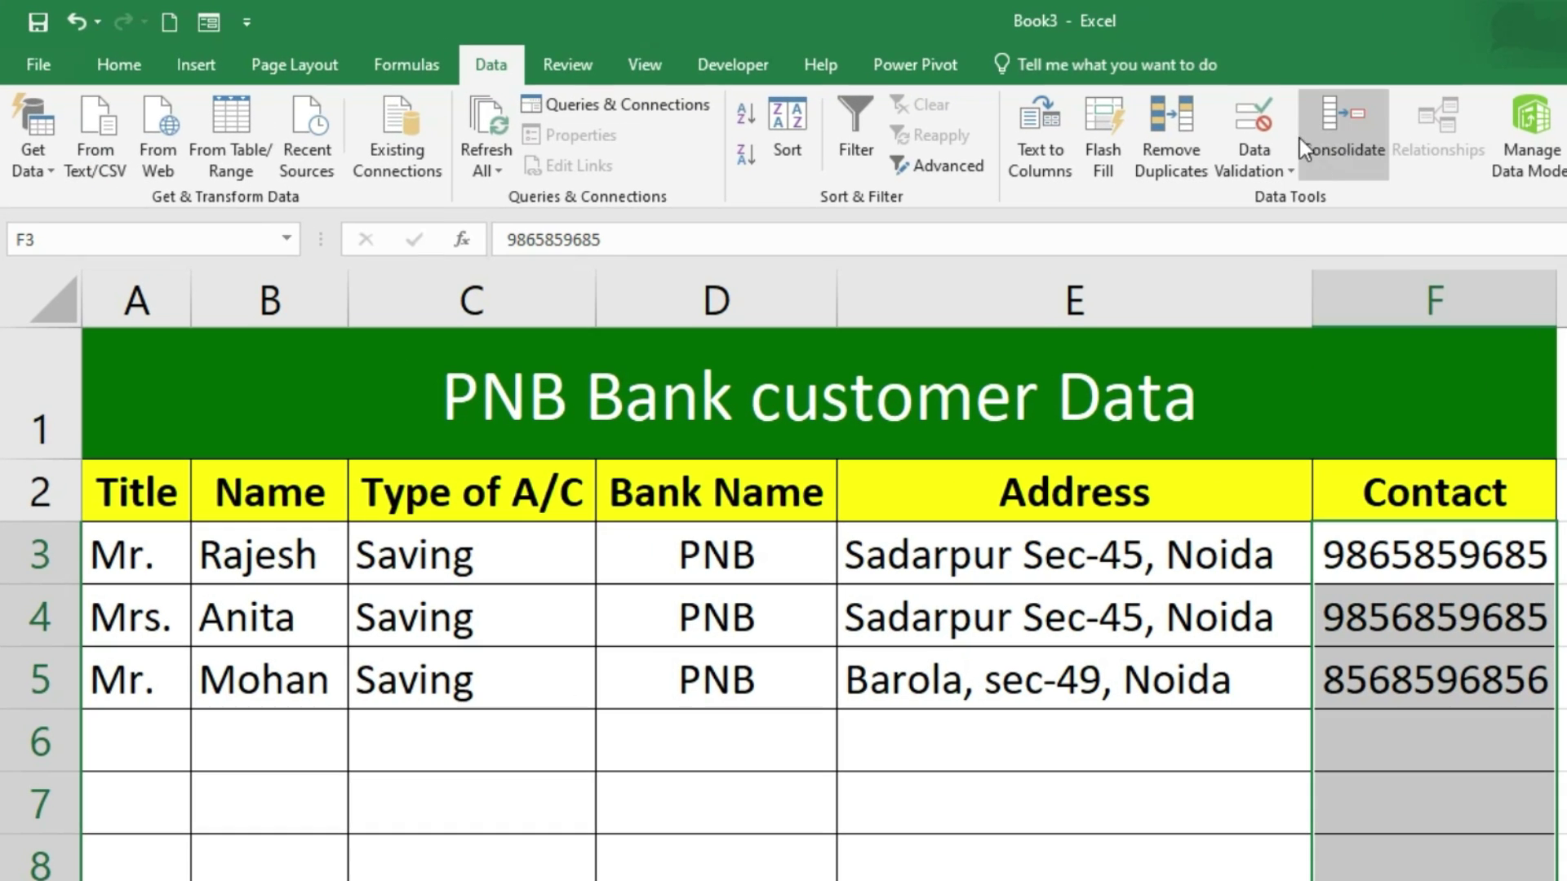
left_click(1263, 125)
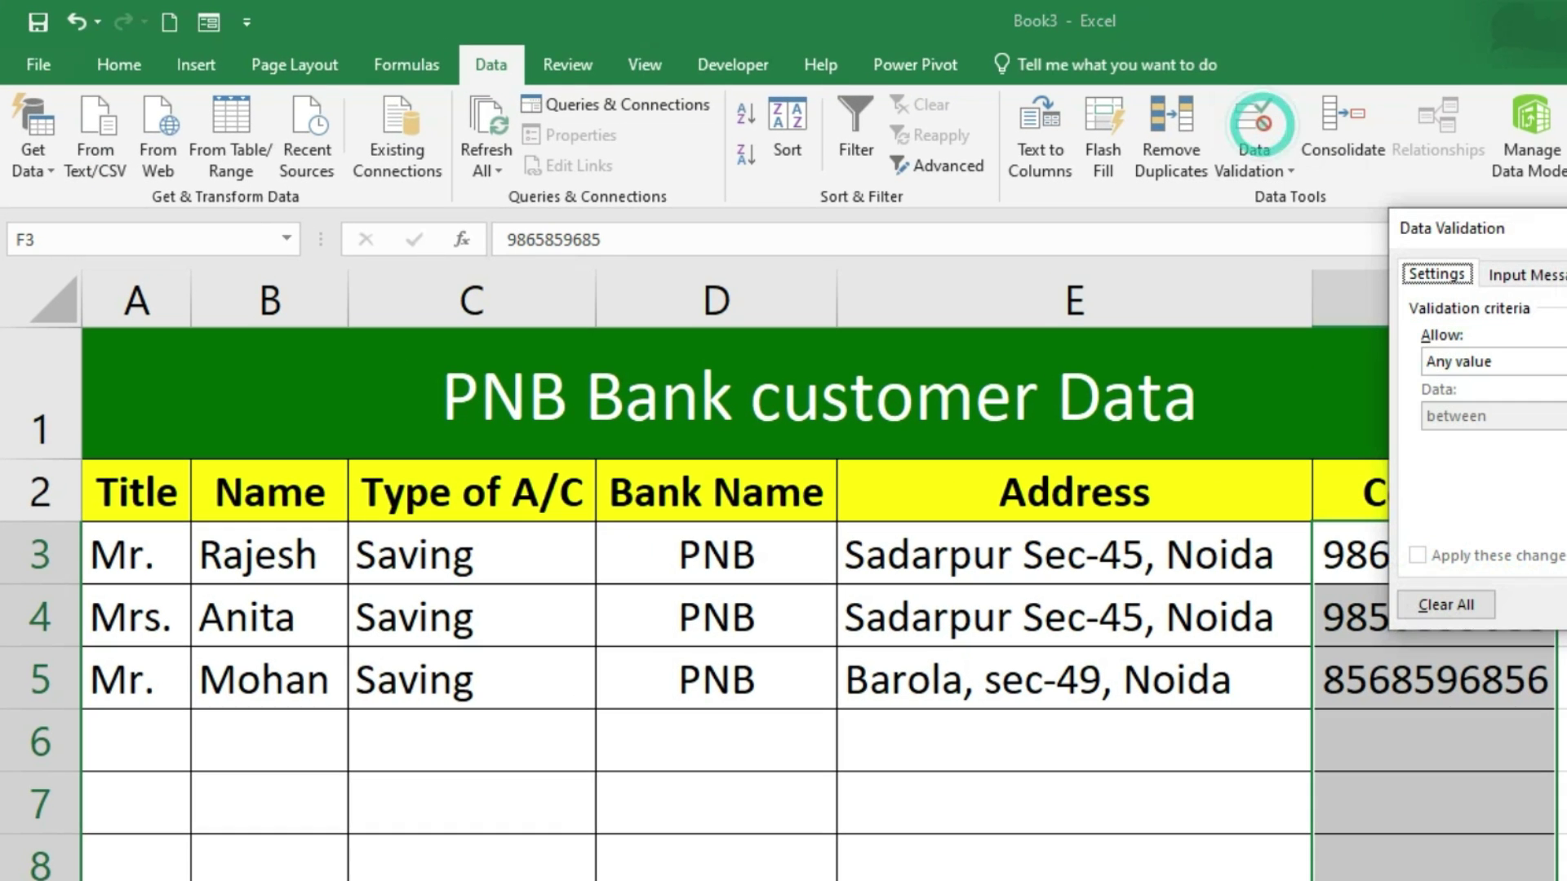
left_click_drag(1562, 232, 1002, 468)
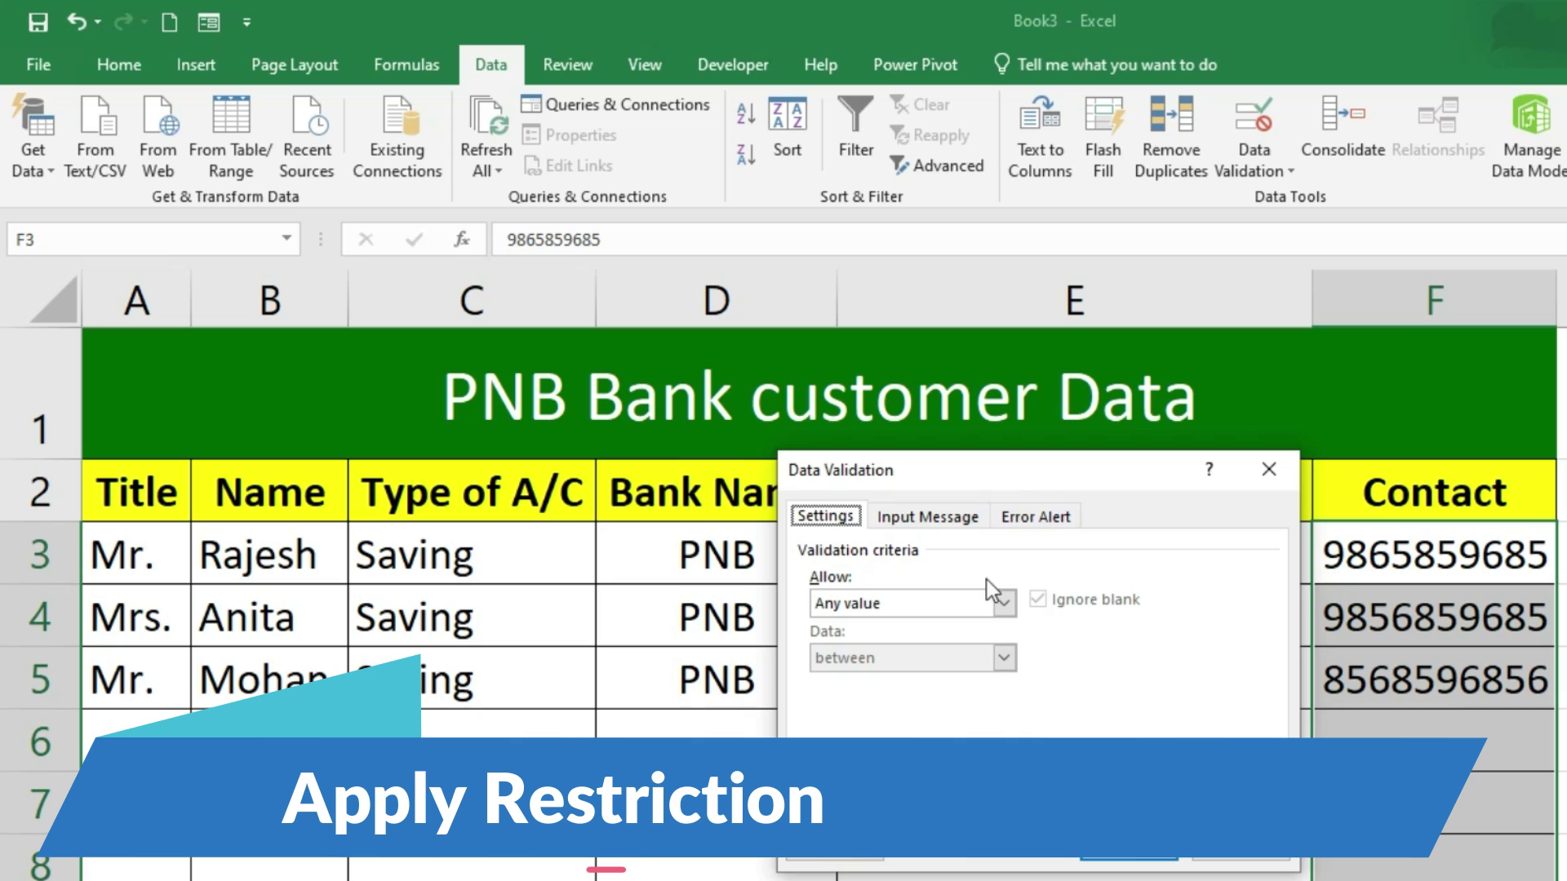
left_click(1004, 603)
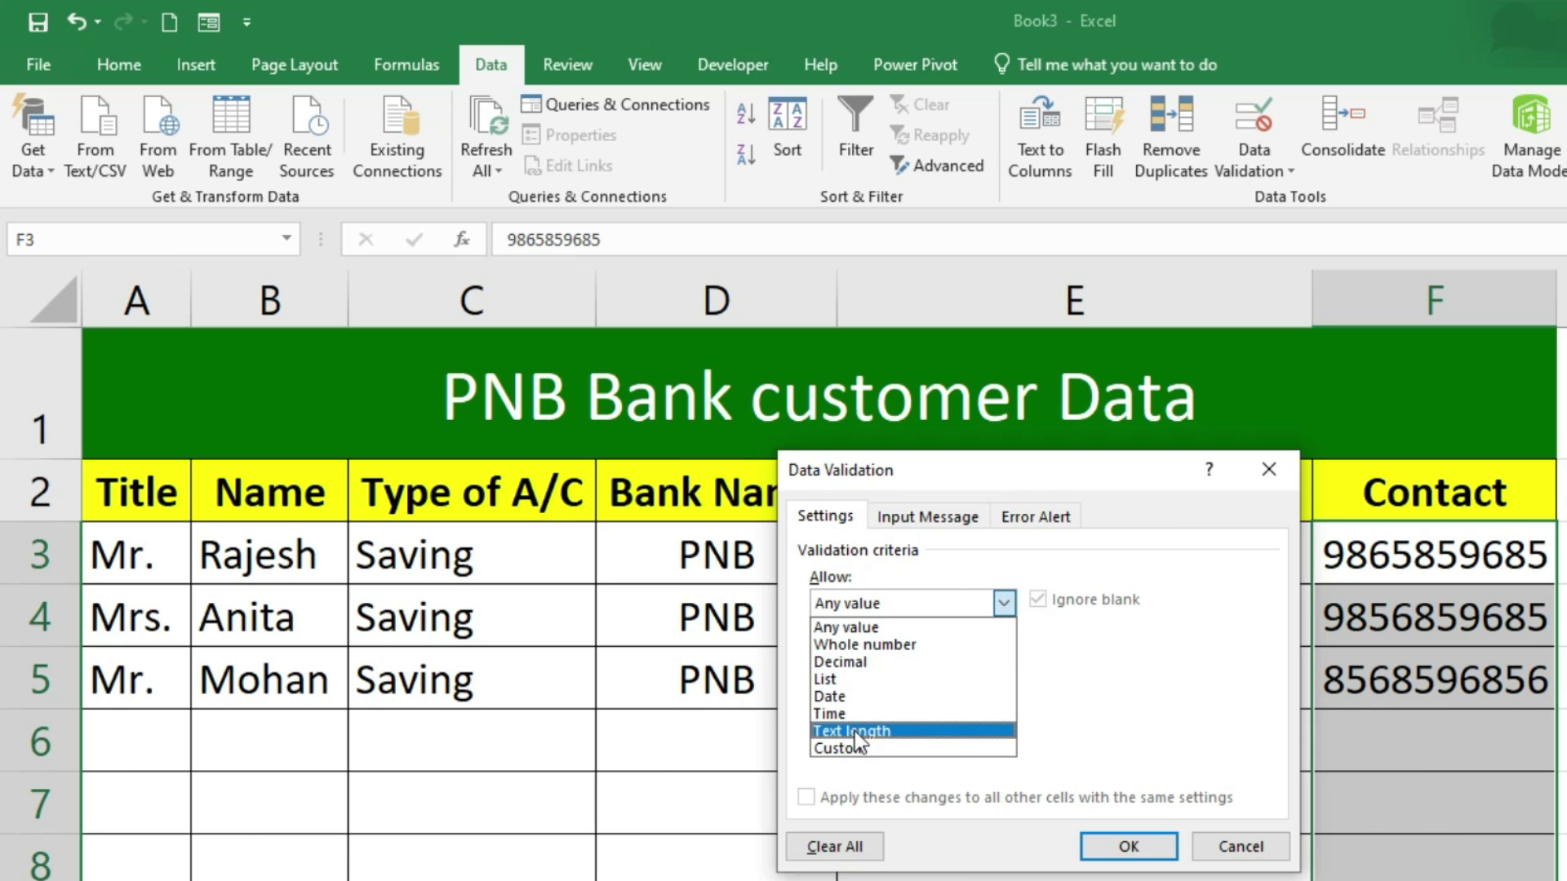
left_click(914, 730)
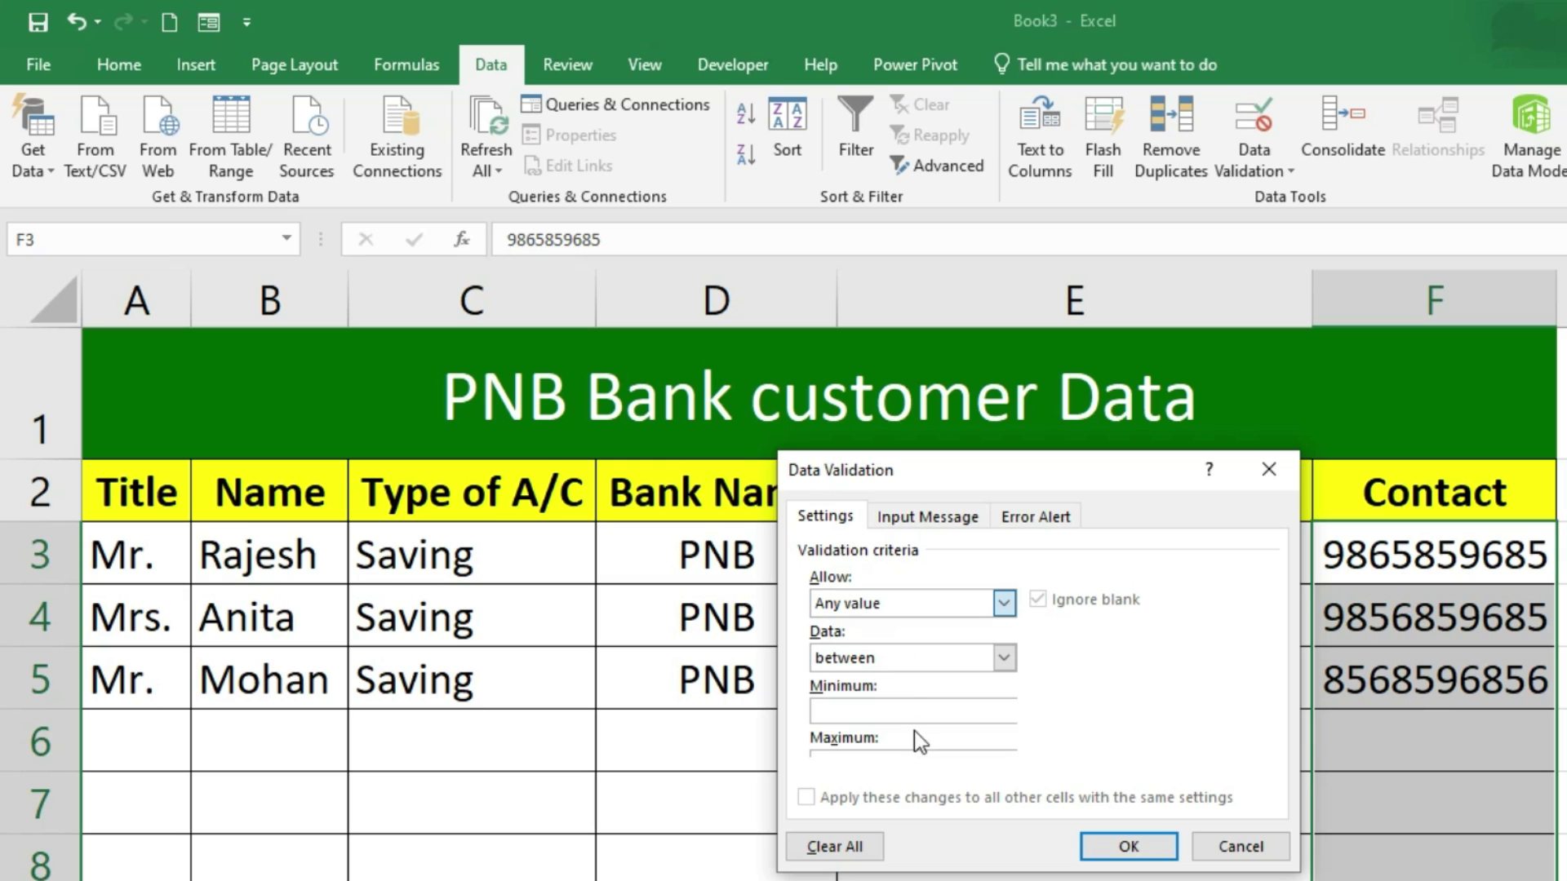
left_click(882, 710)
type("10")
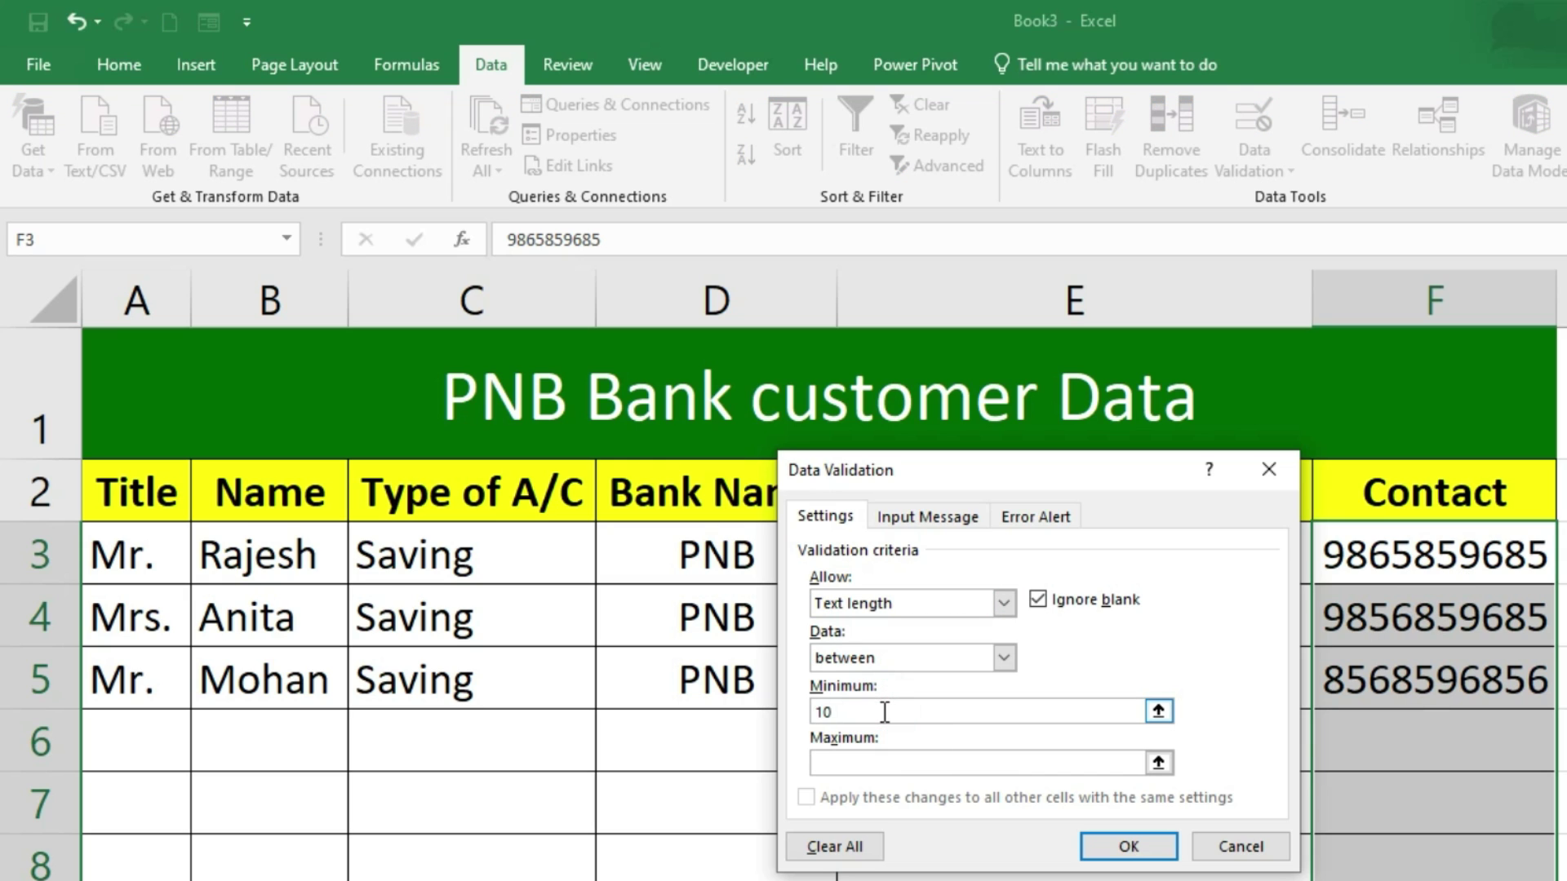
left_click(882, 764)
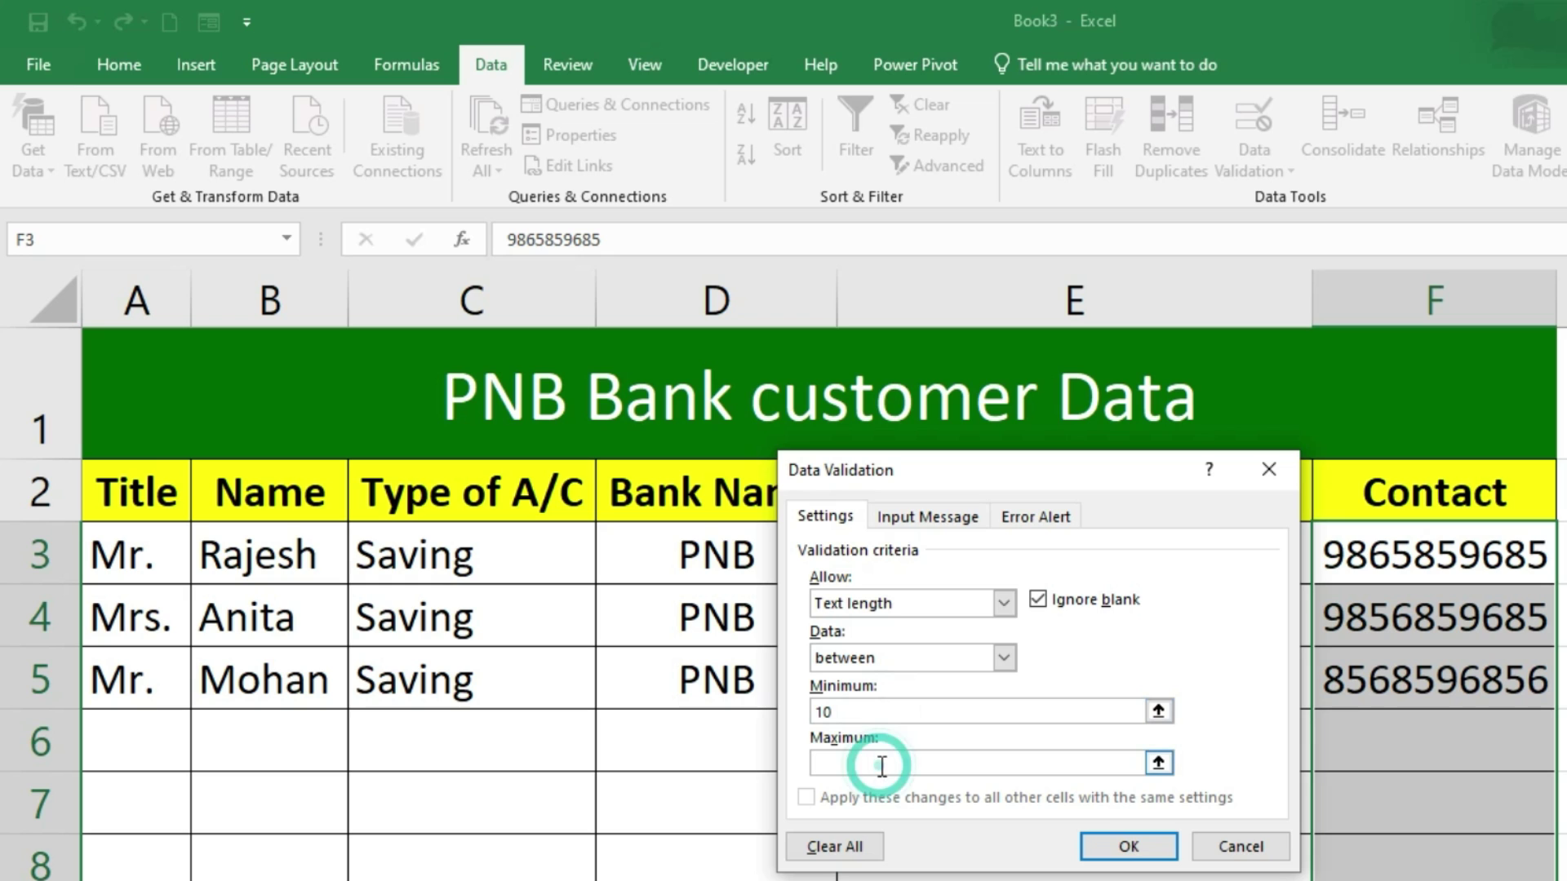
type("10")
left_click(1128, 846)
left_click(1366, 732)
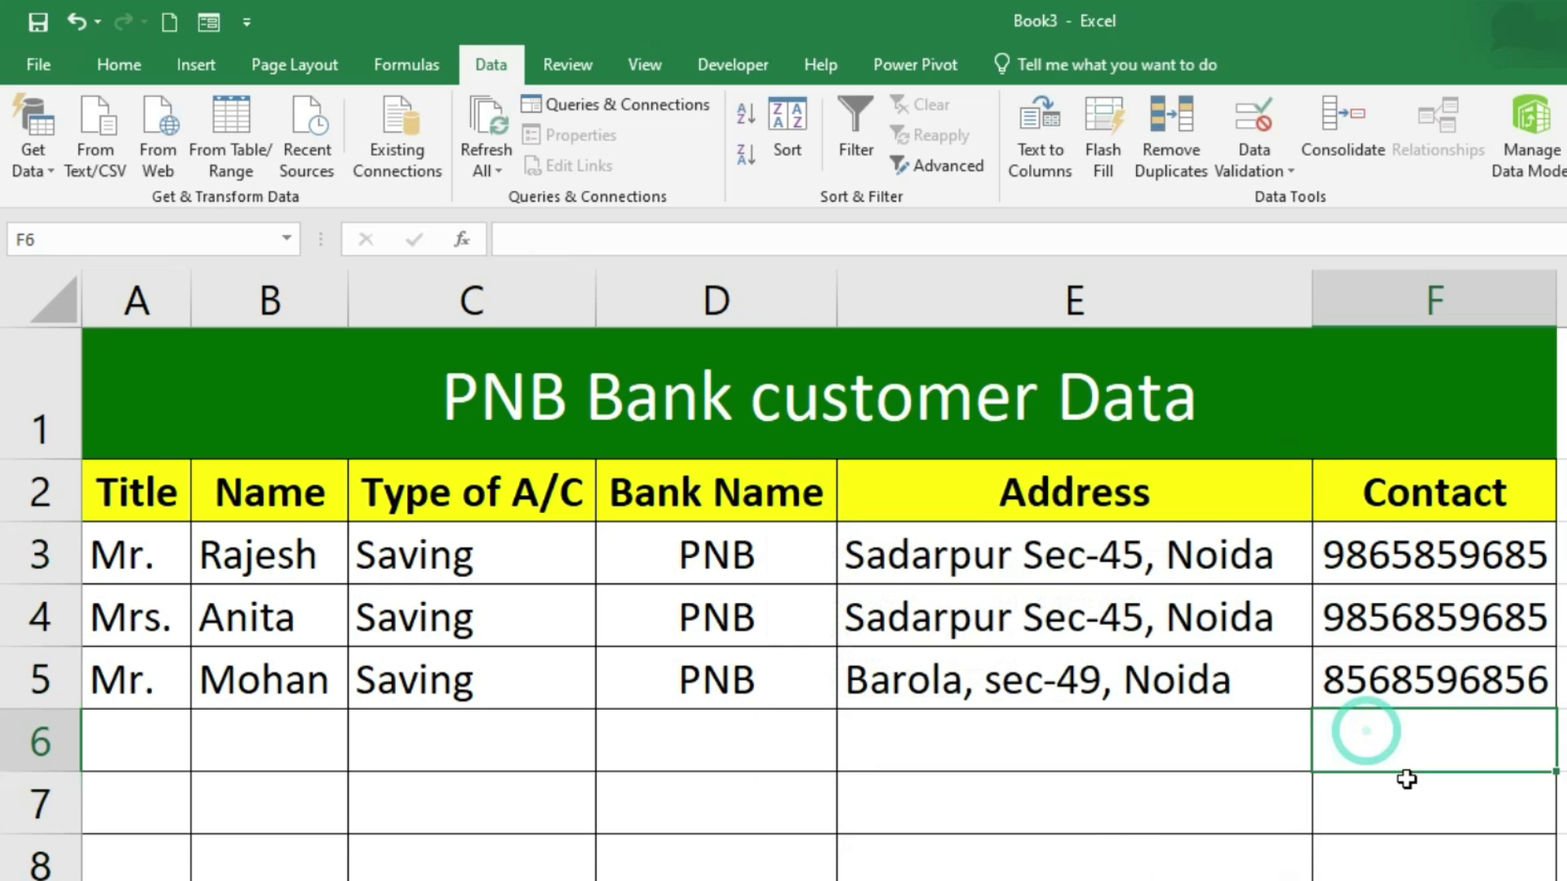
left_click(1411, 676)
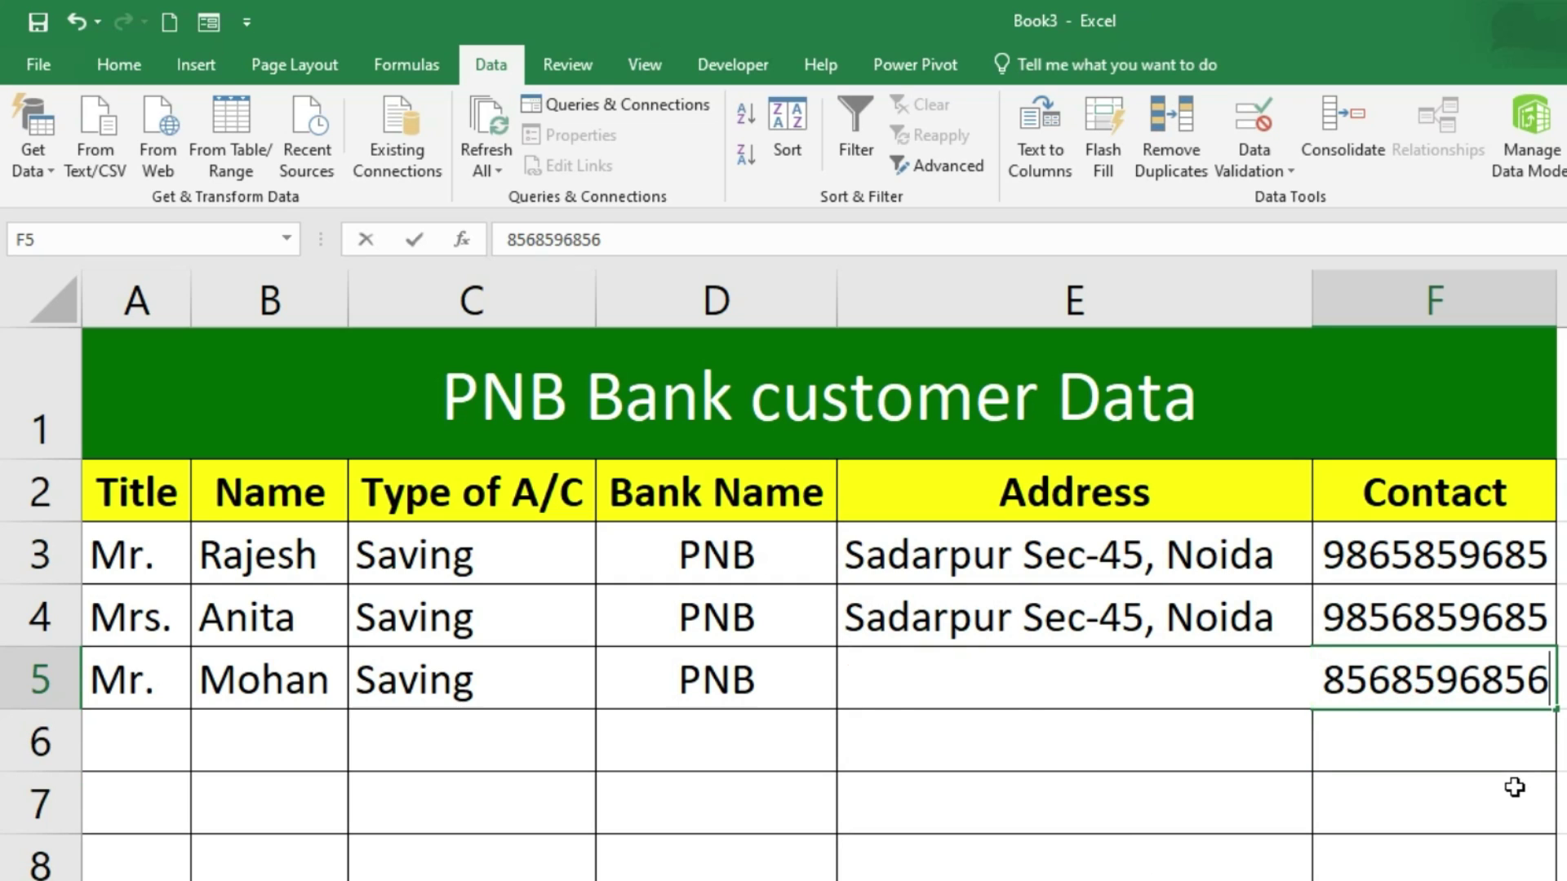
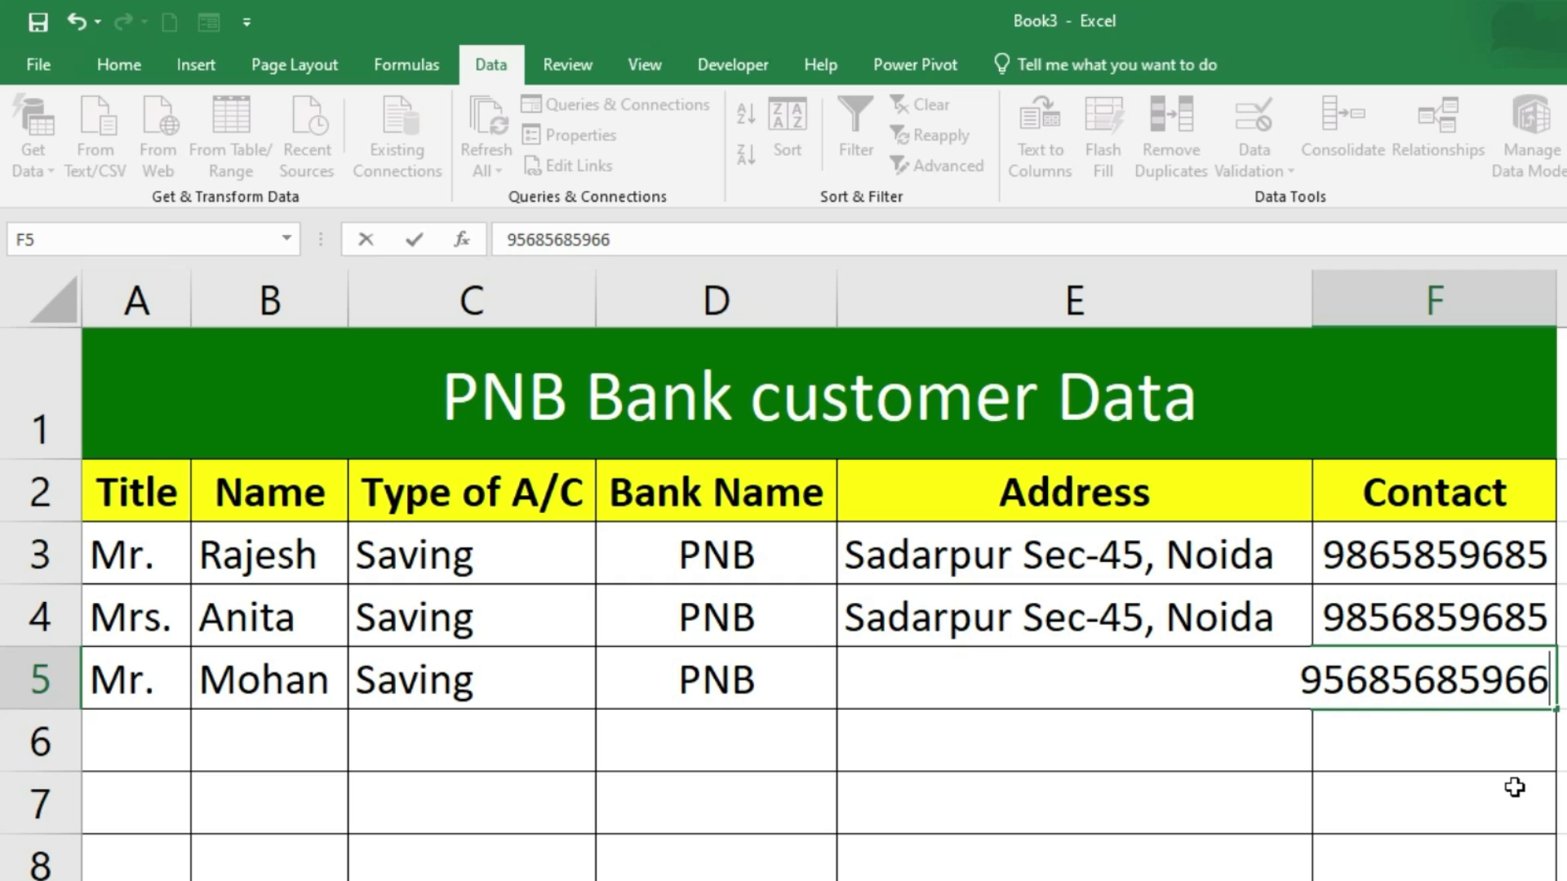
key("Return")
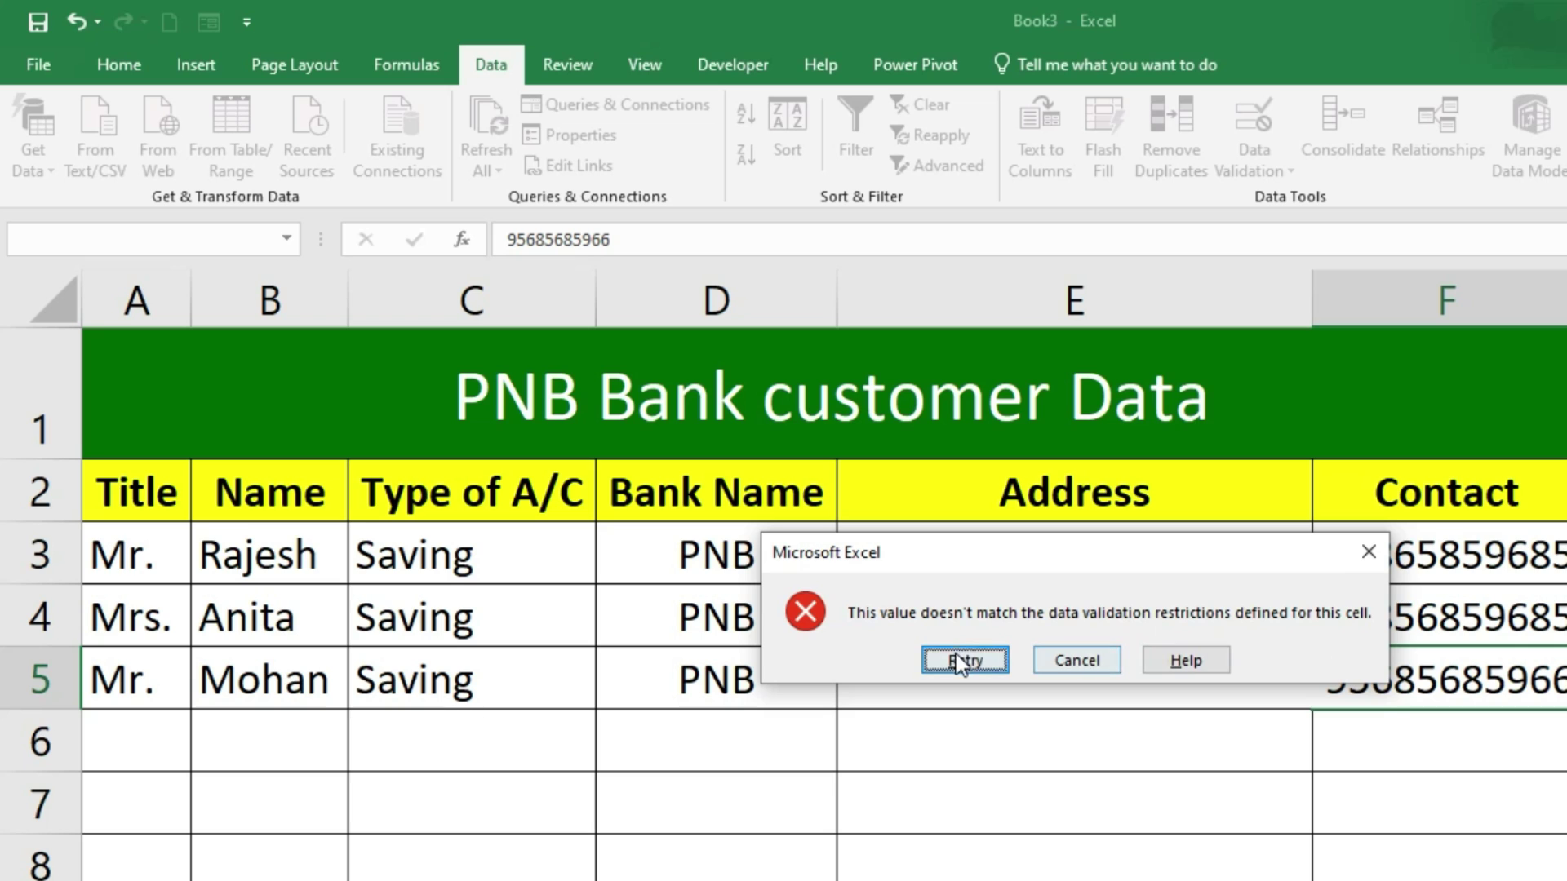
left_click(1079, 662)
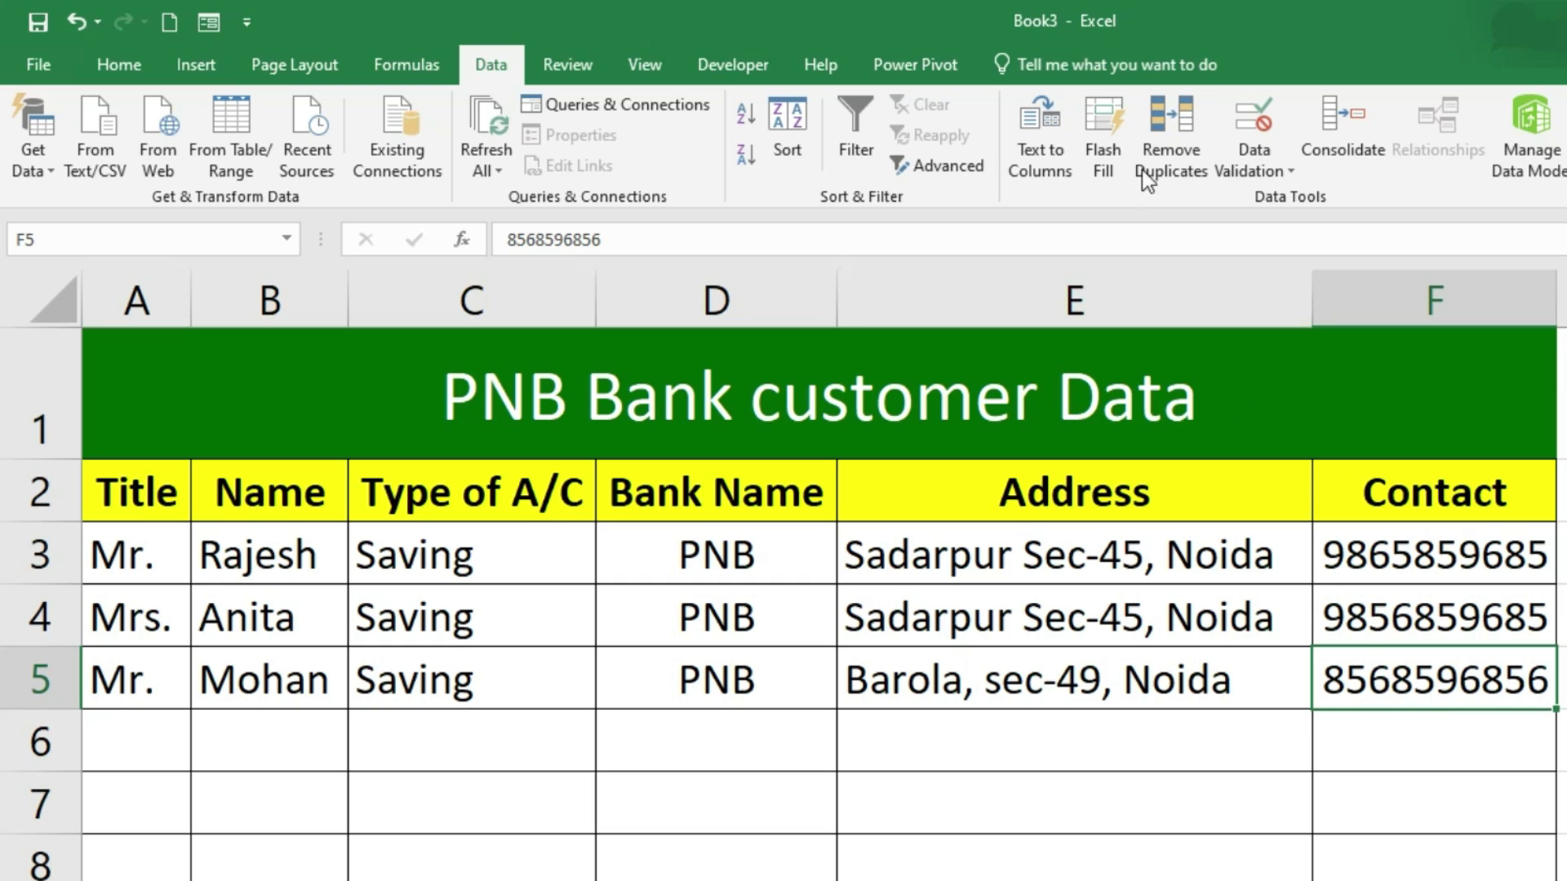
Step: Reopen F5's Data Validation settings, check the Allow list, and cancel without changes
left_click(1254, 118)
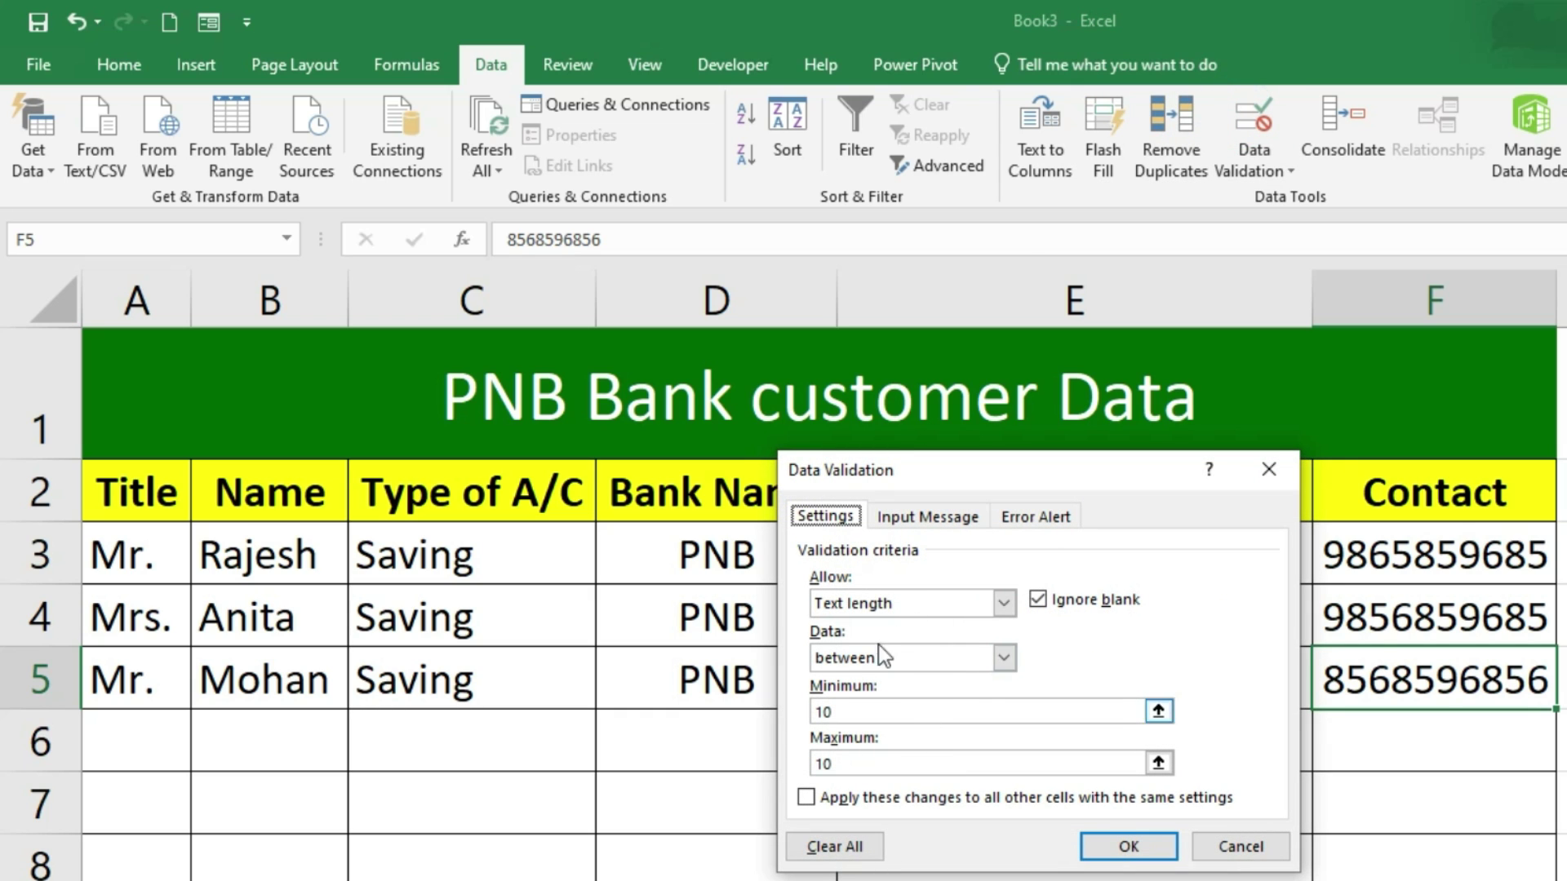
left_click(1005, 604)
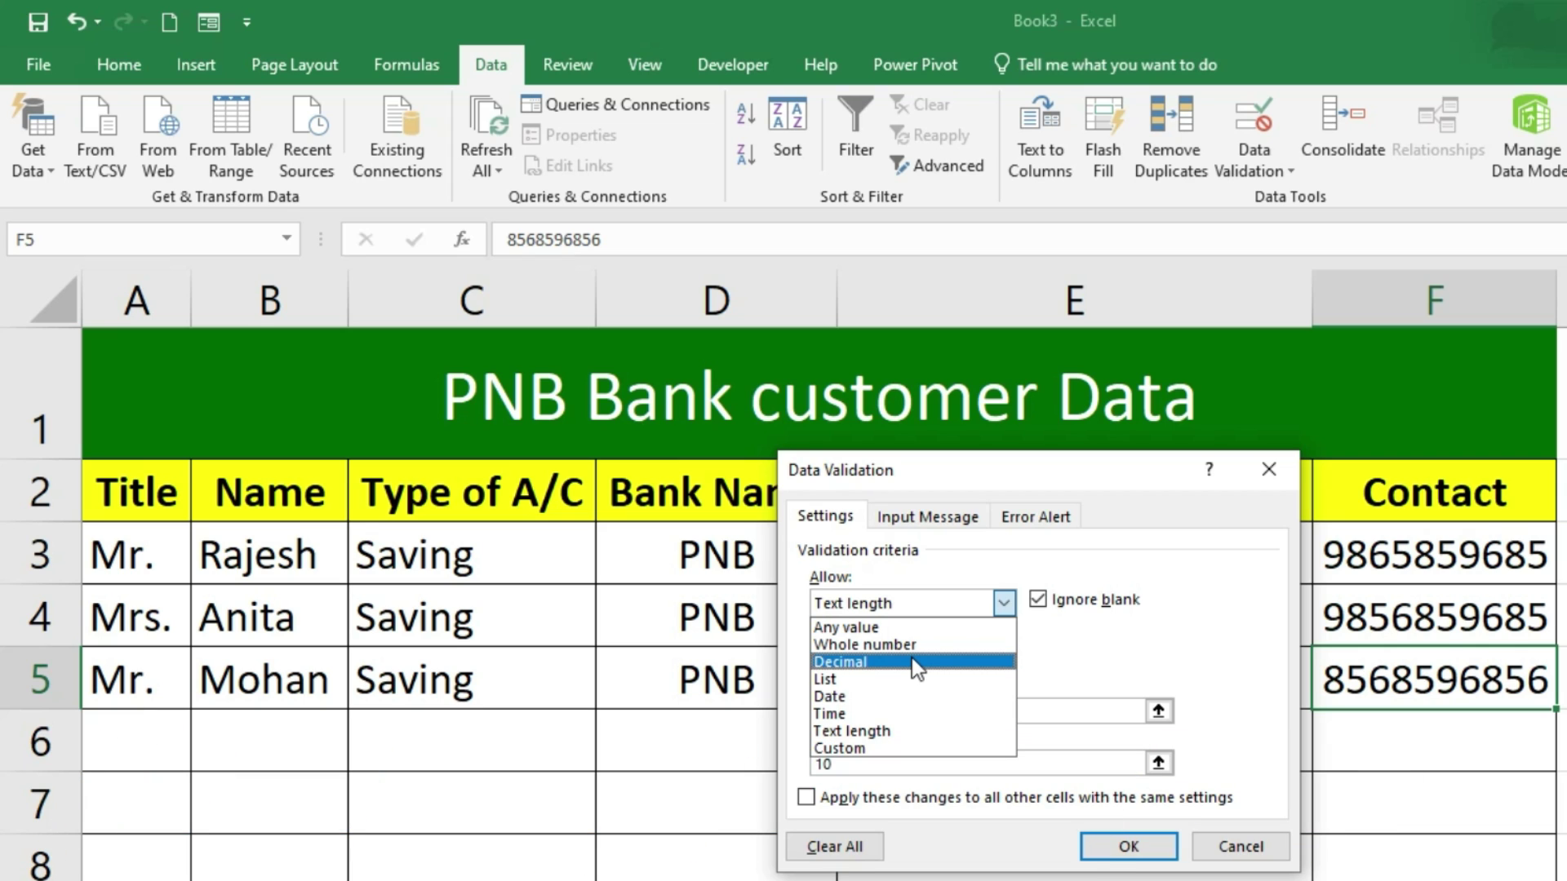
left_click(1232, 846)
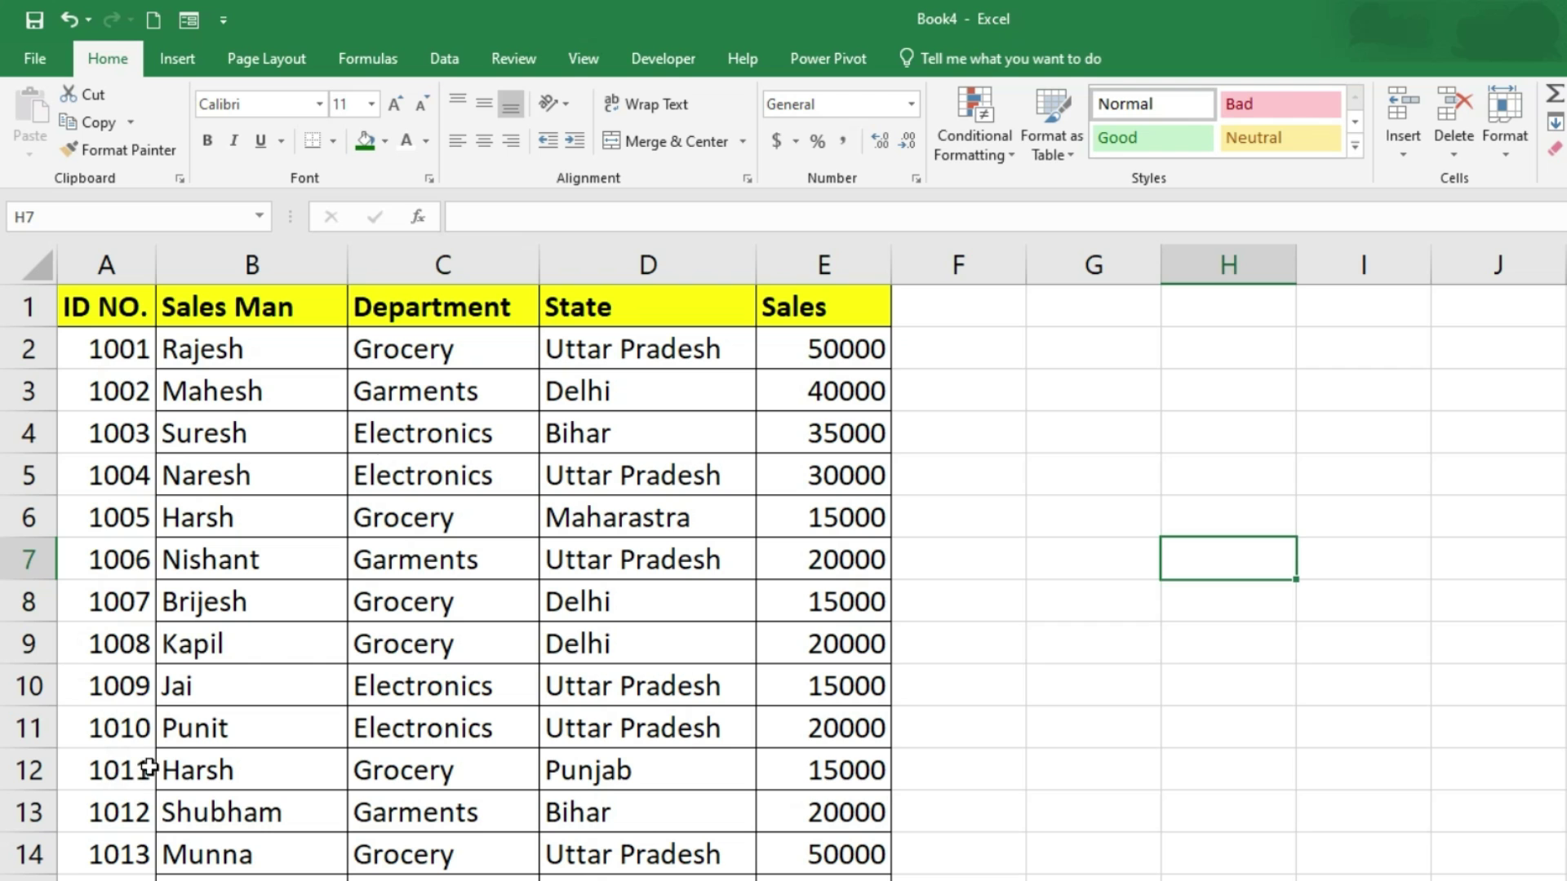
left_click(837, 359)
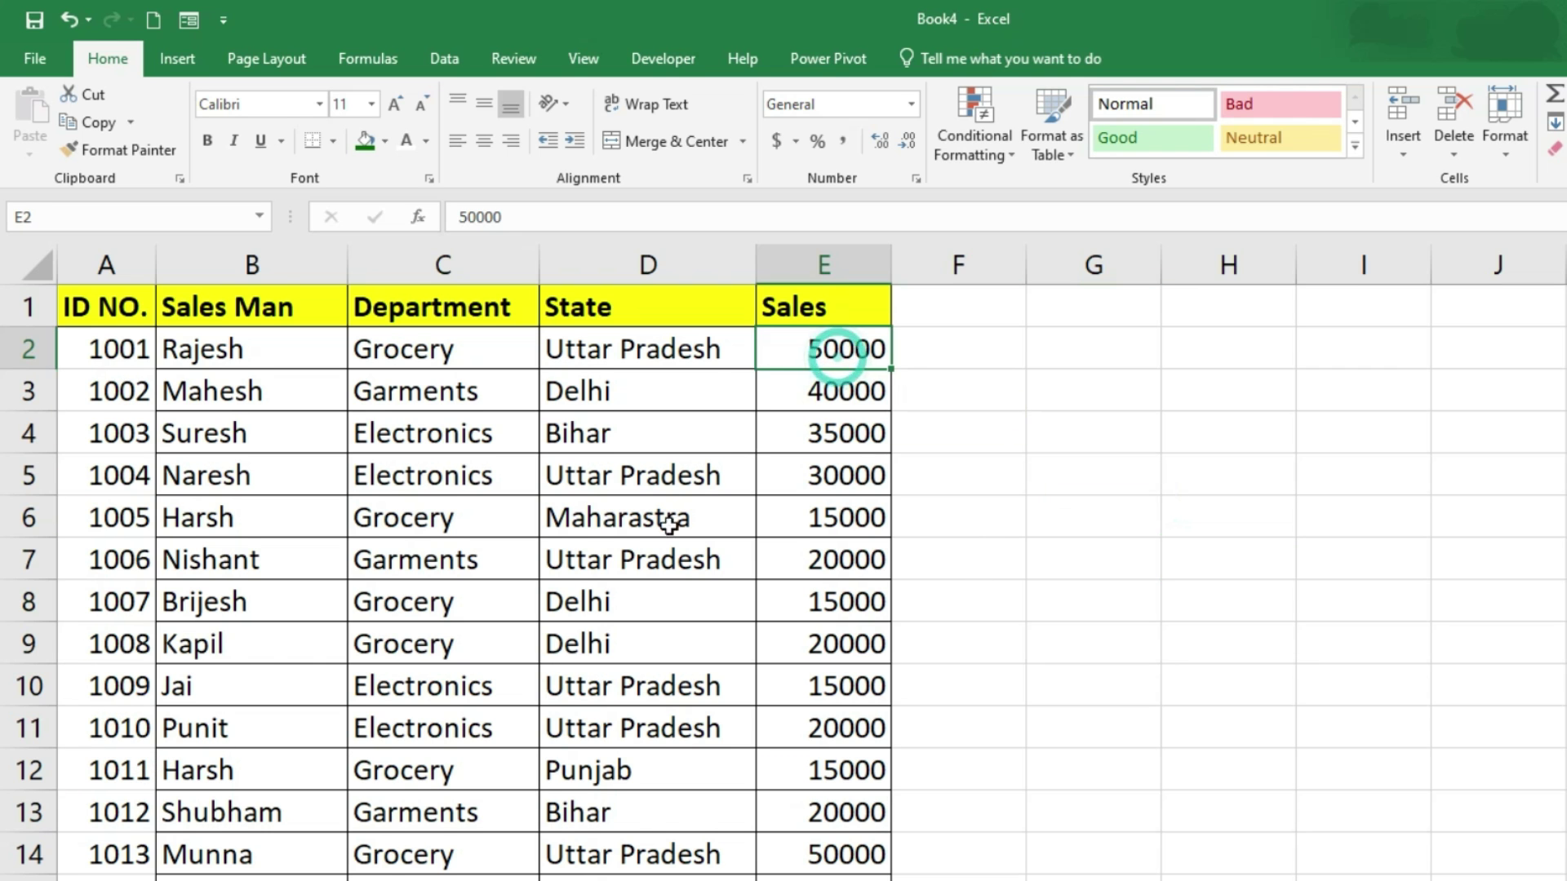
scroll(392, 762, "down", 6)
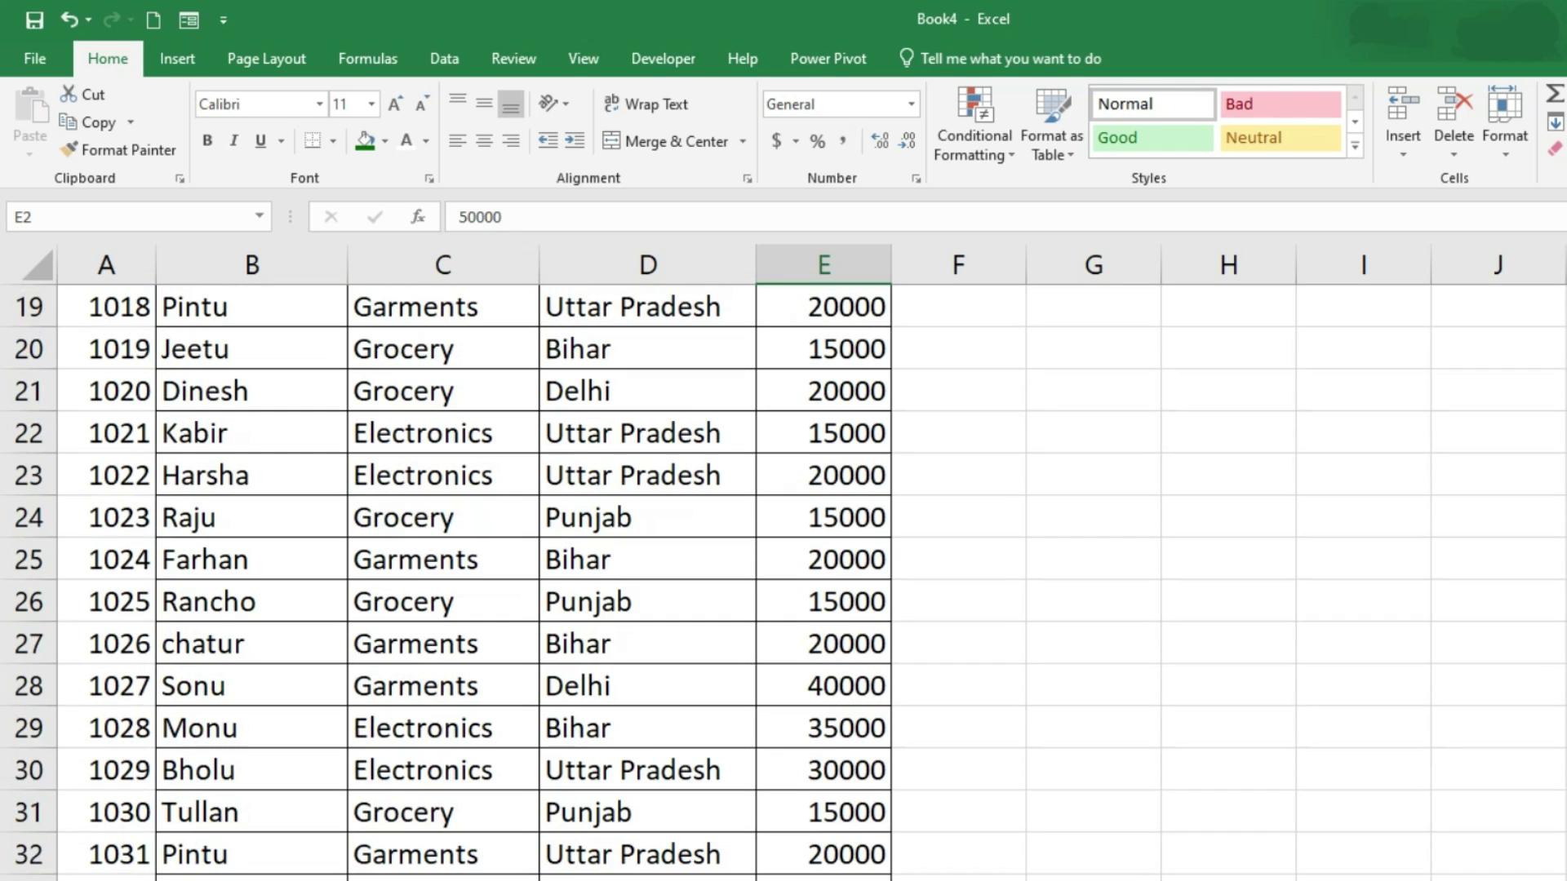
scroll(792, 876, "down", 3)
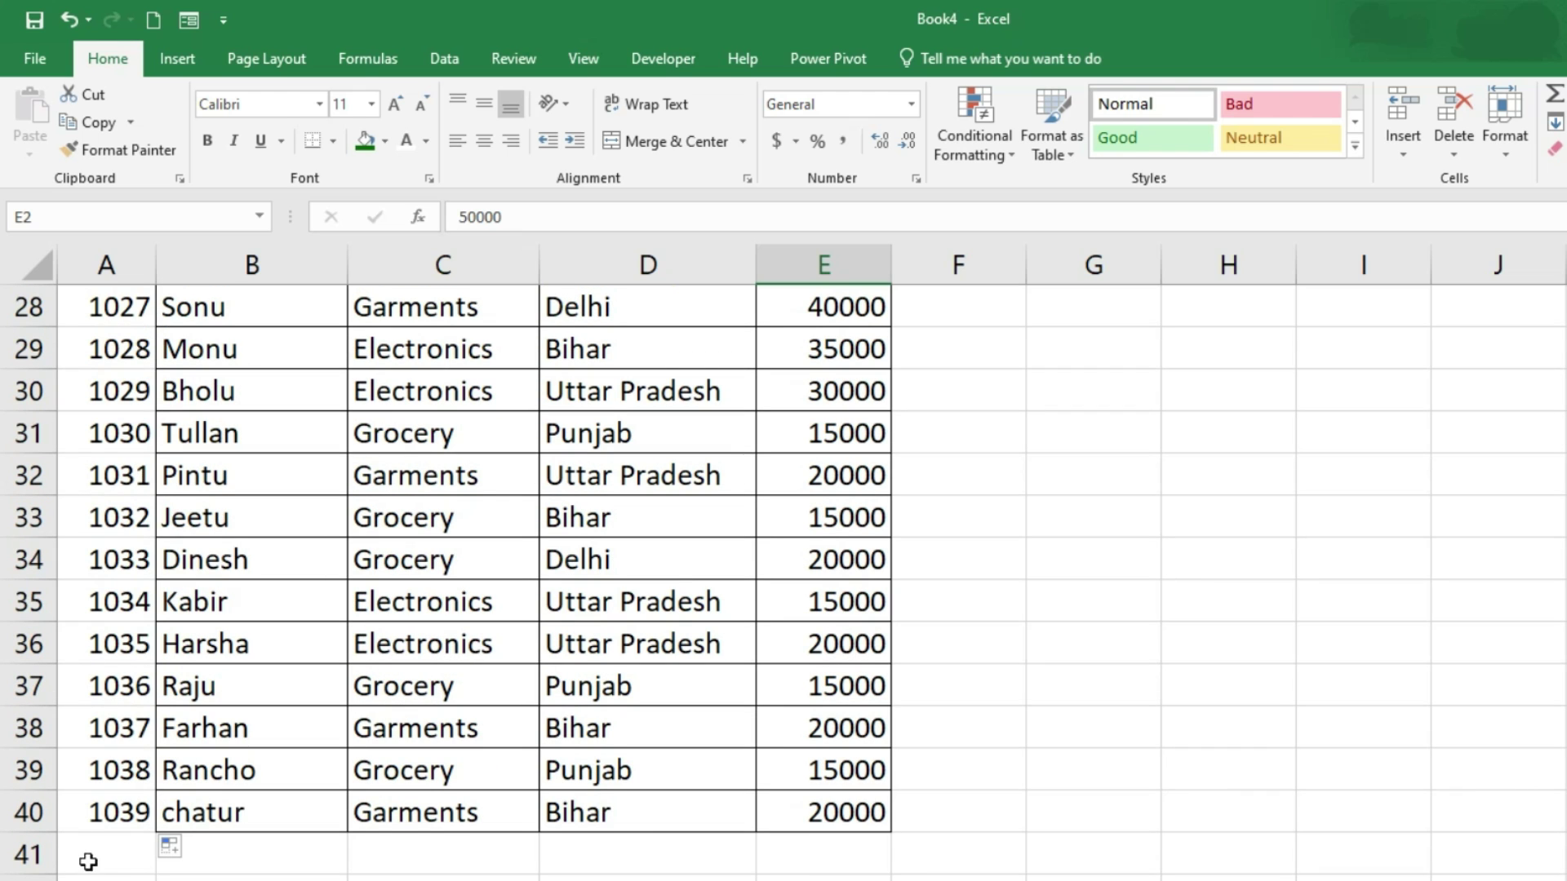
left_click(114, 308)
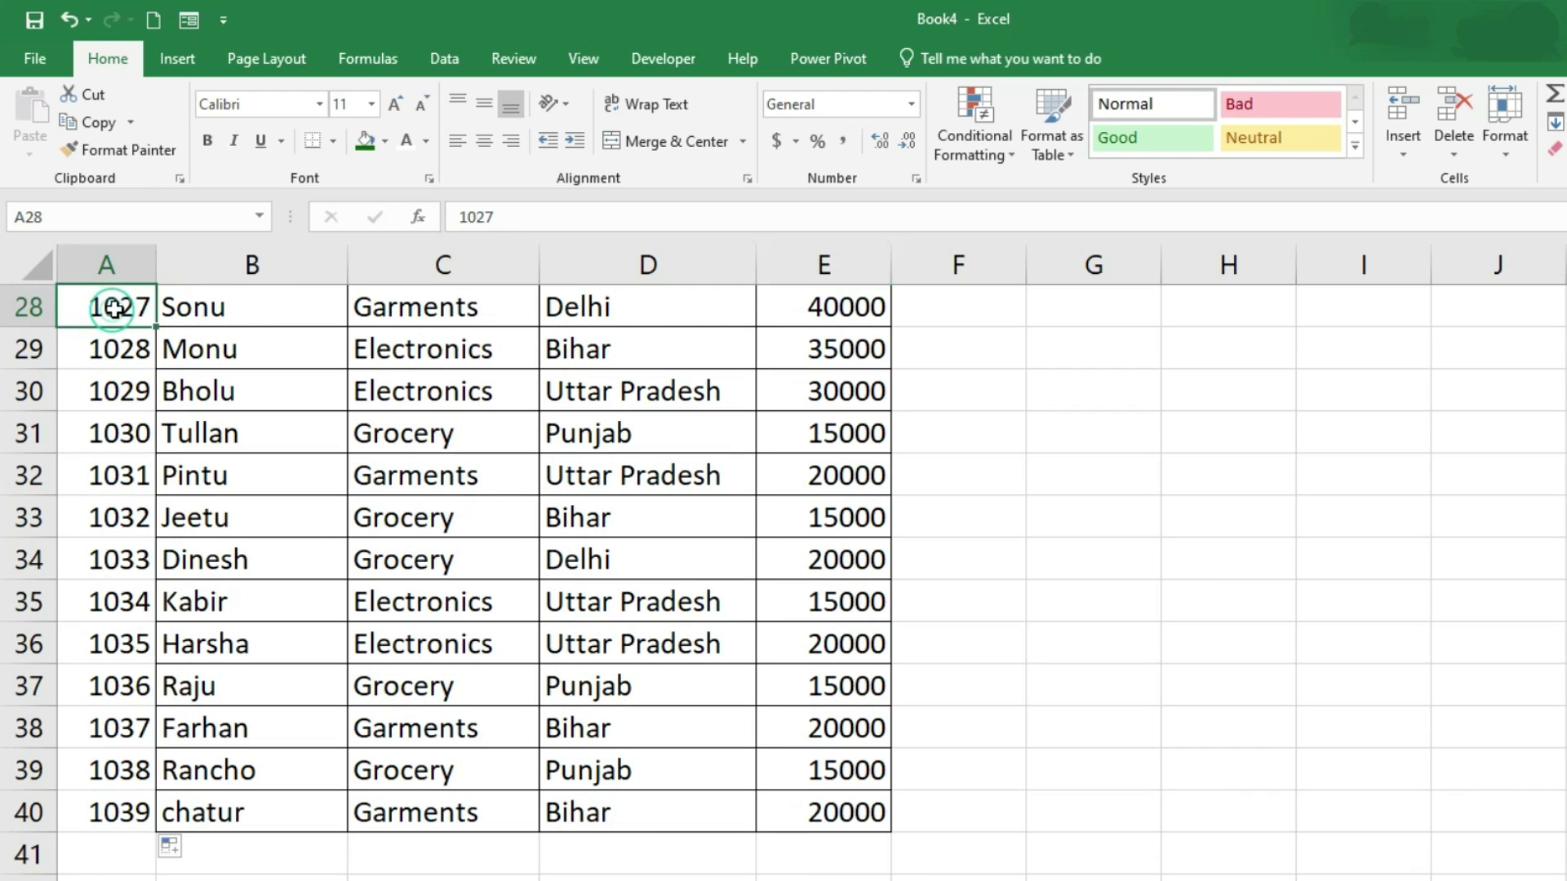
left_click(255, 318)
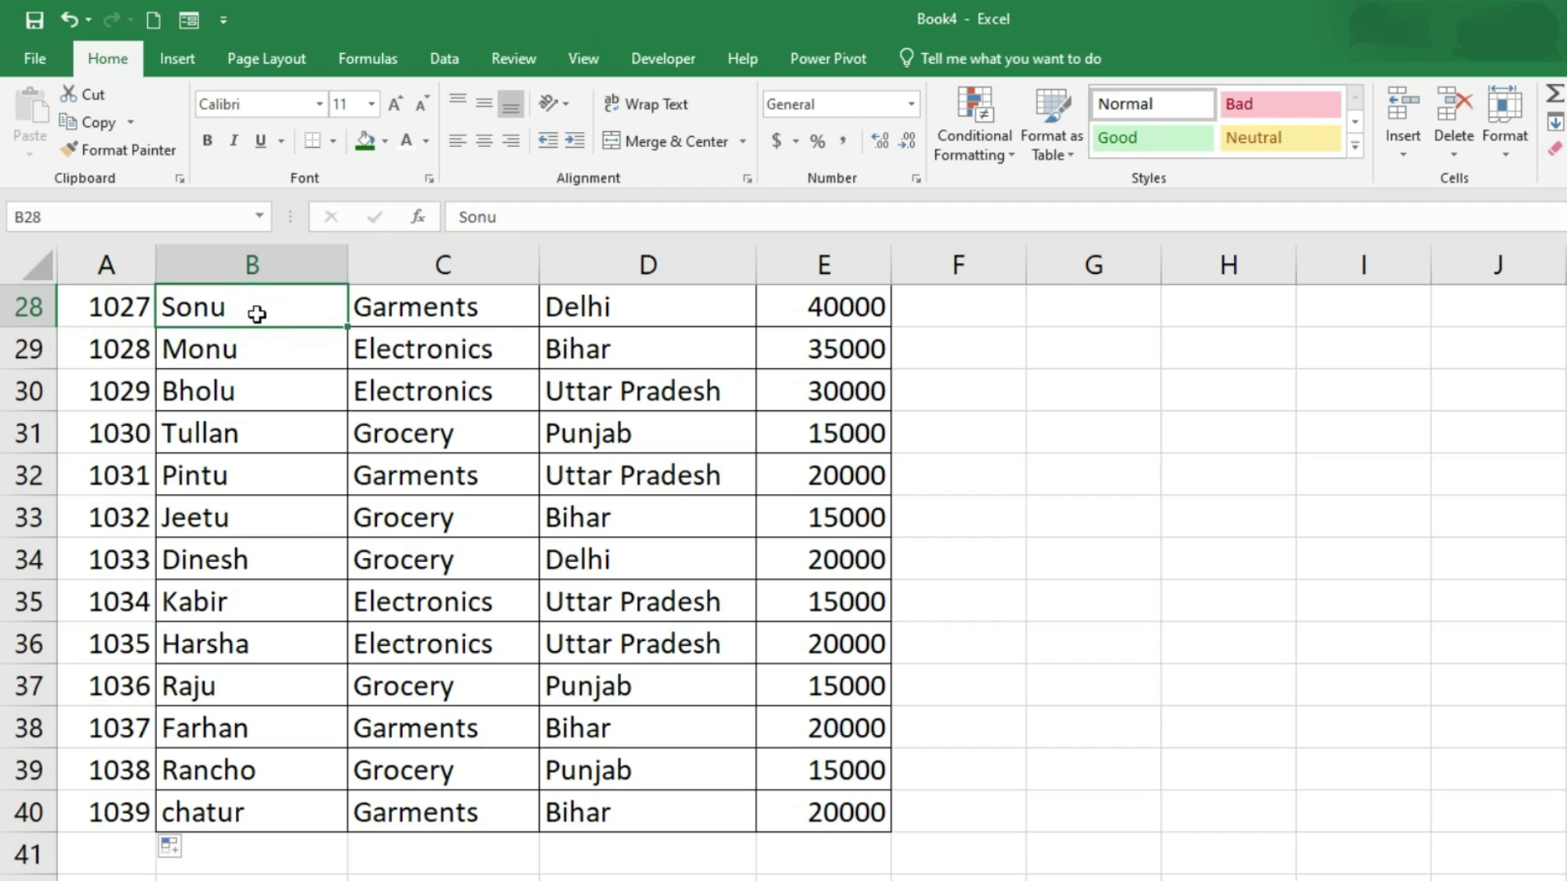
left_click(466, 317)
left_click(629, 304)
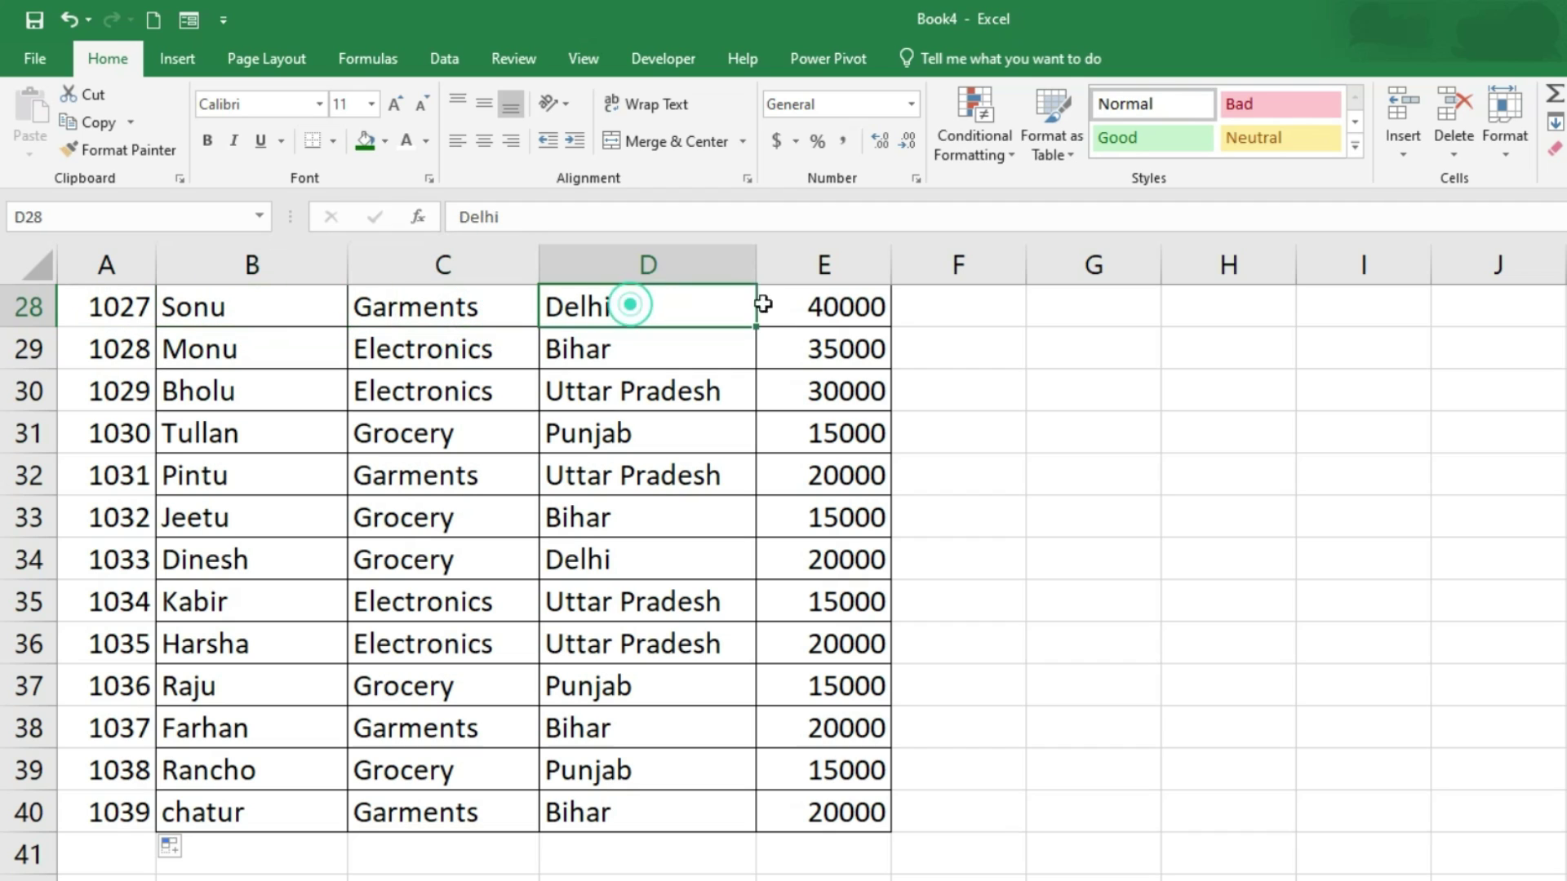
left_click(817, 303)
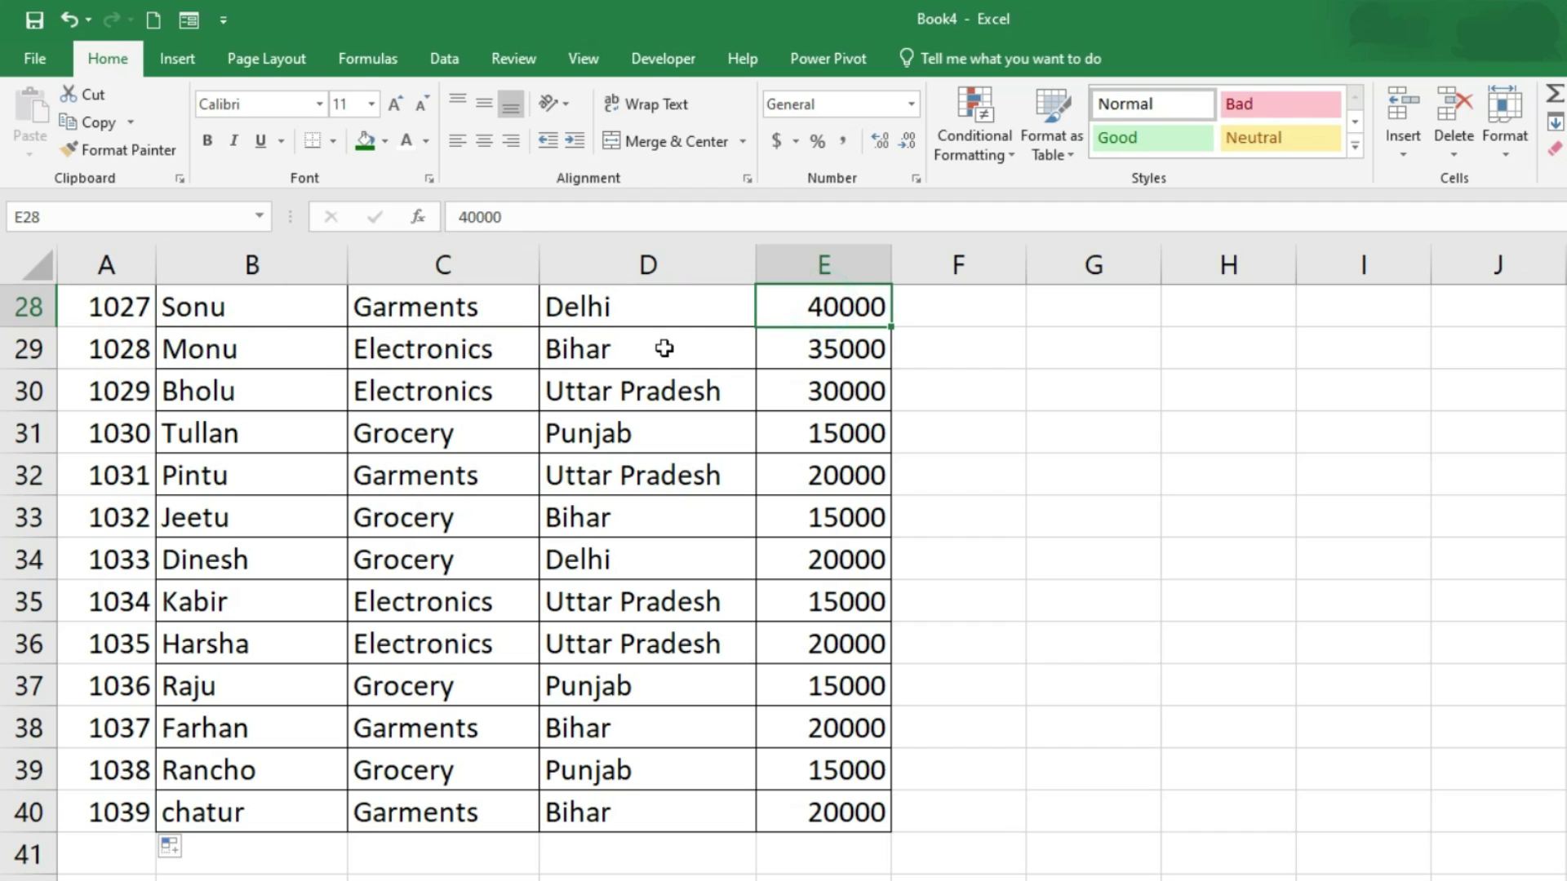
left_click(1542, 300)
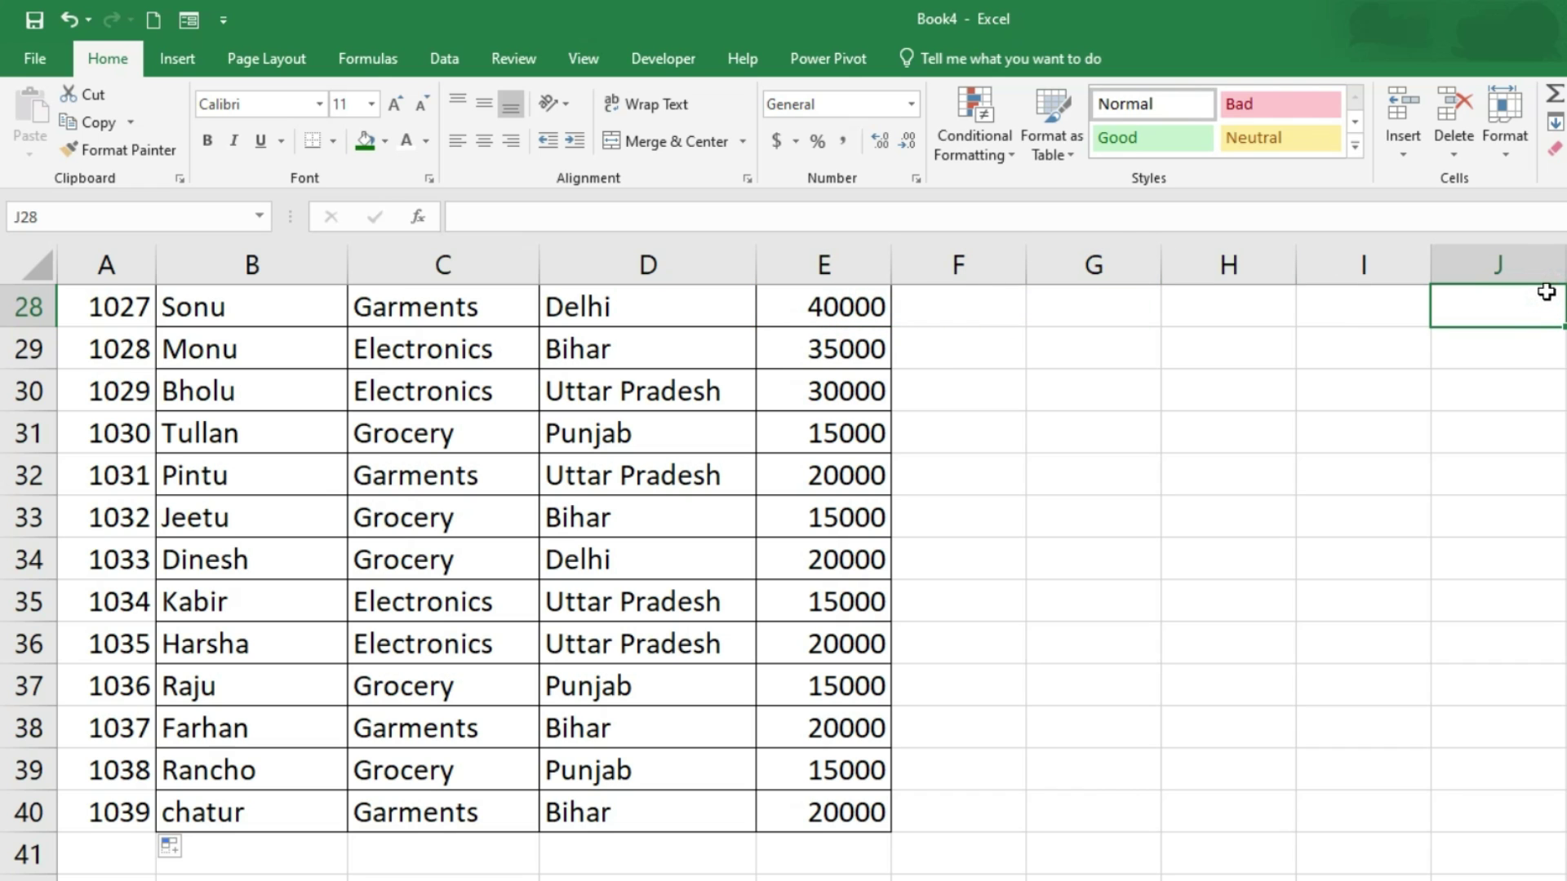
scroll(314, 811, "up", 9)
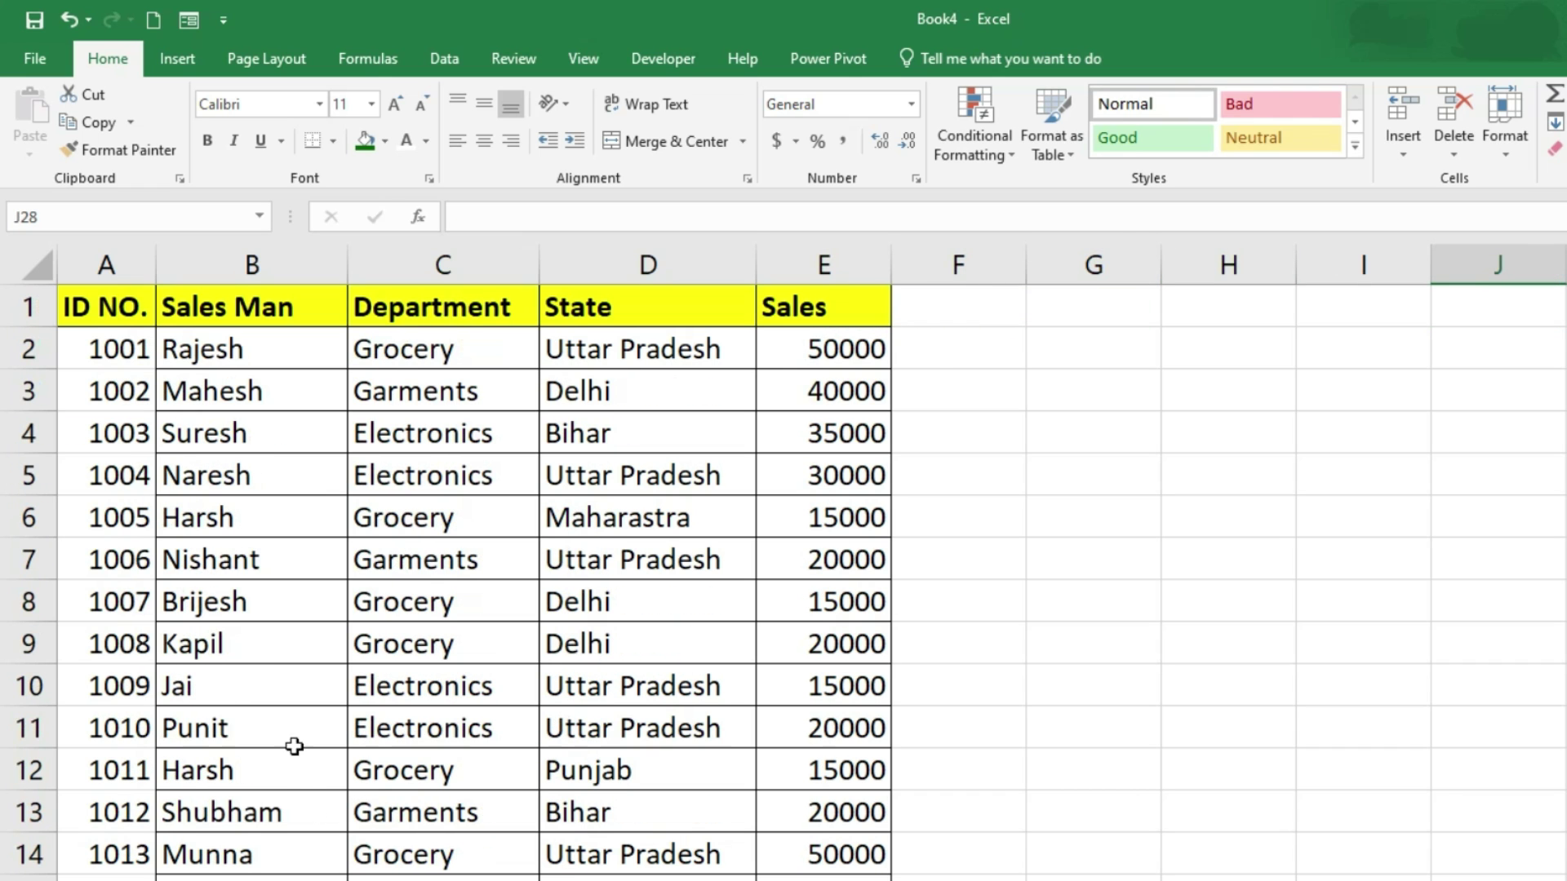
left_click_drag(98, 304, 808, 307)
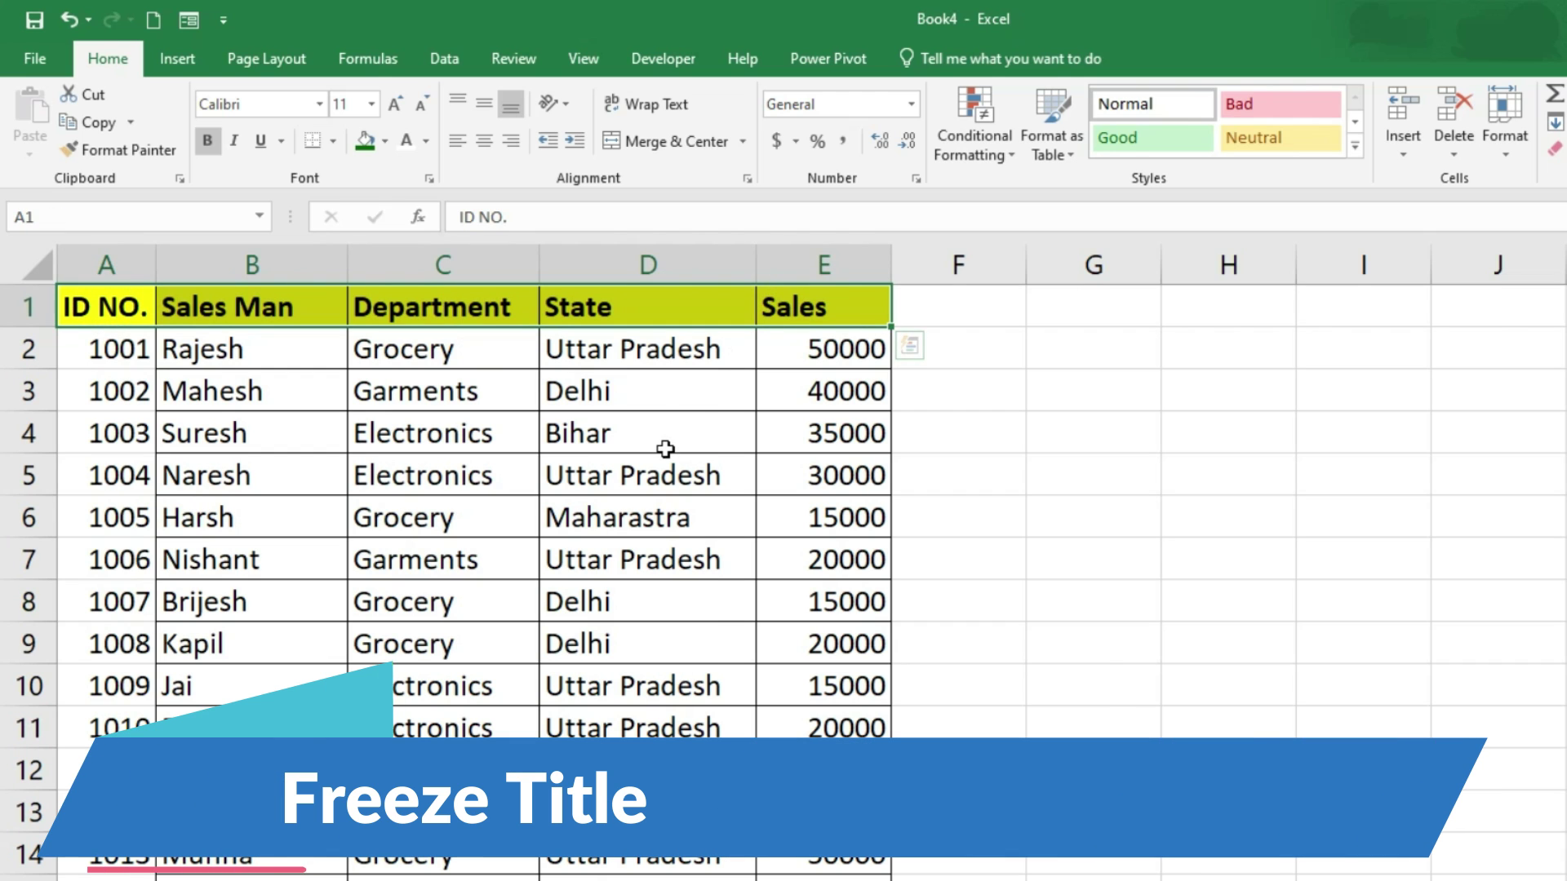
Step: Freeze the top row so the ID NO. to Sales header stays visible while scrolling
left_click(507, 681)
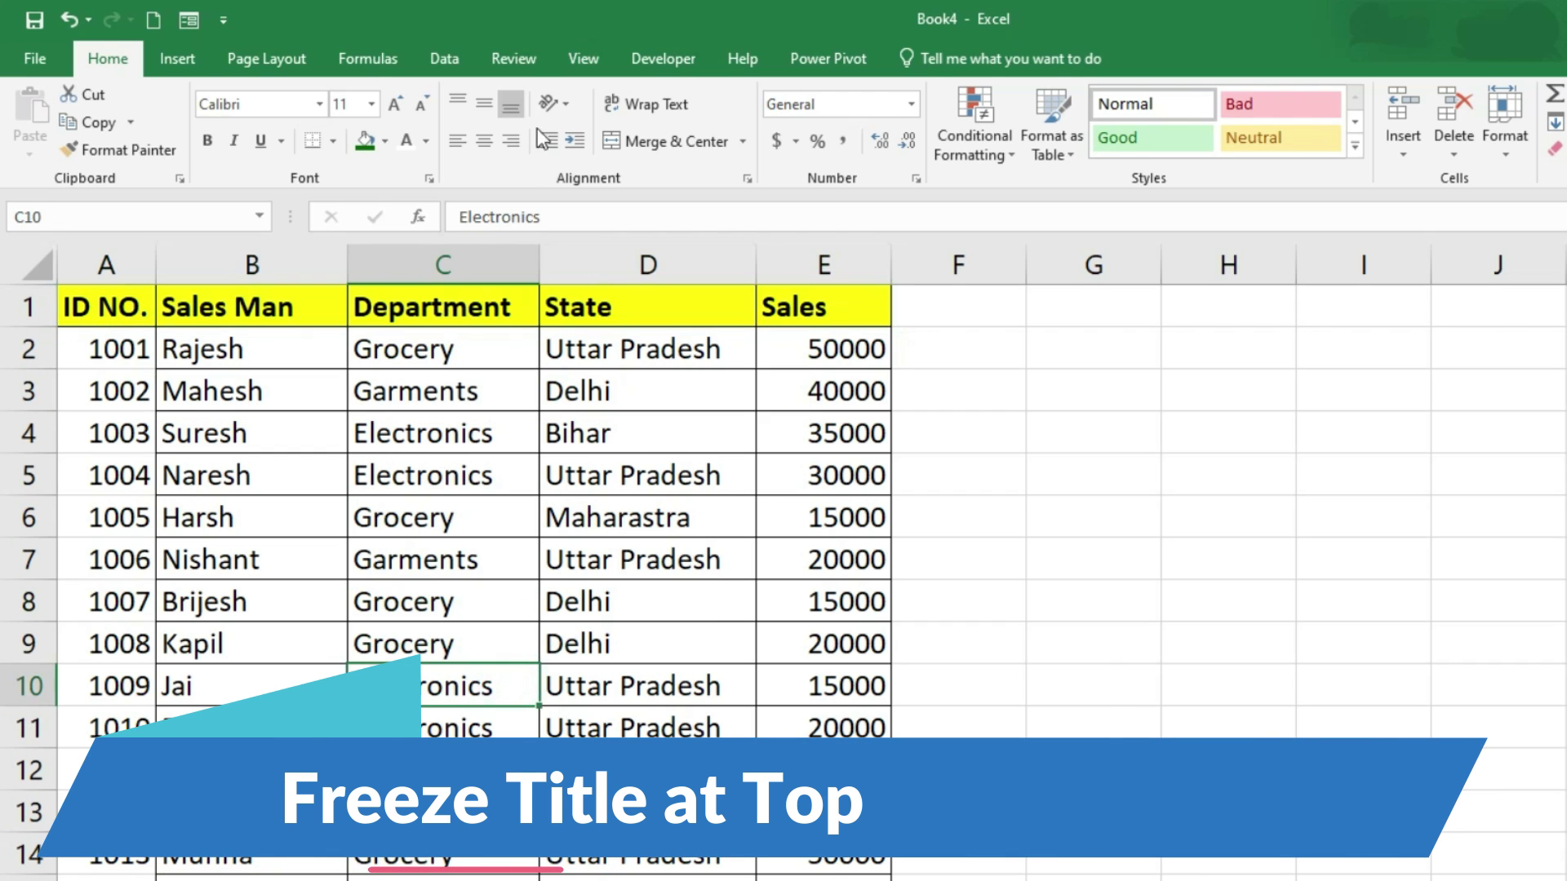
key("ctrl+Home")
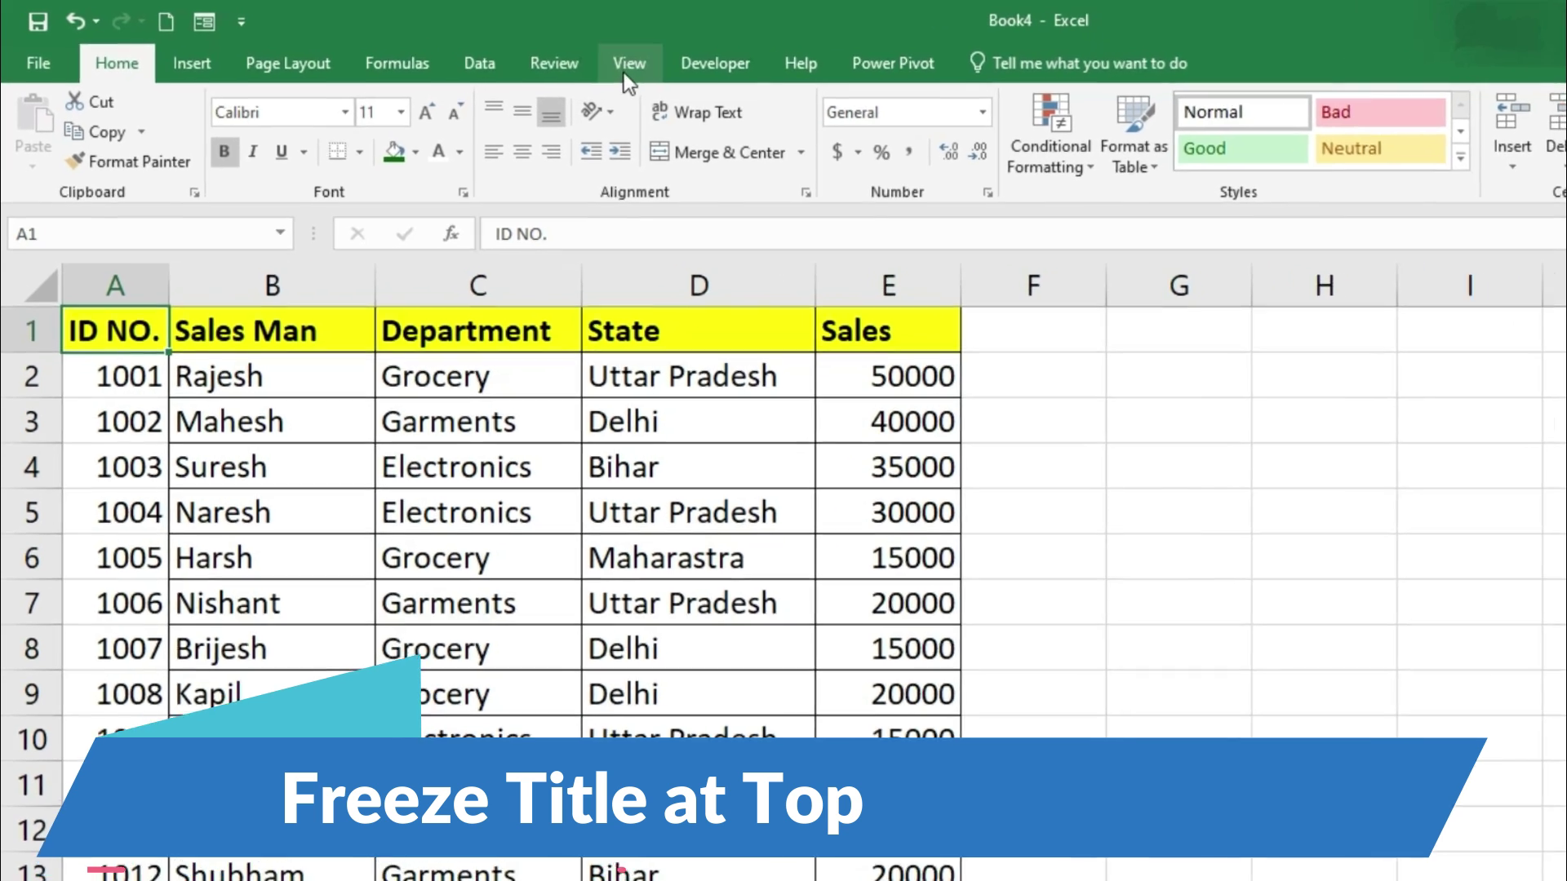
left_click(583, 60)
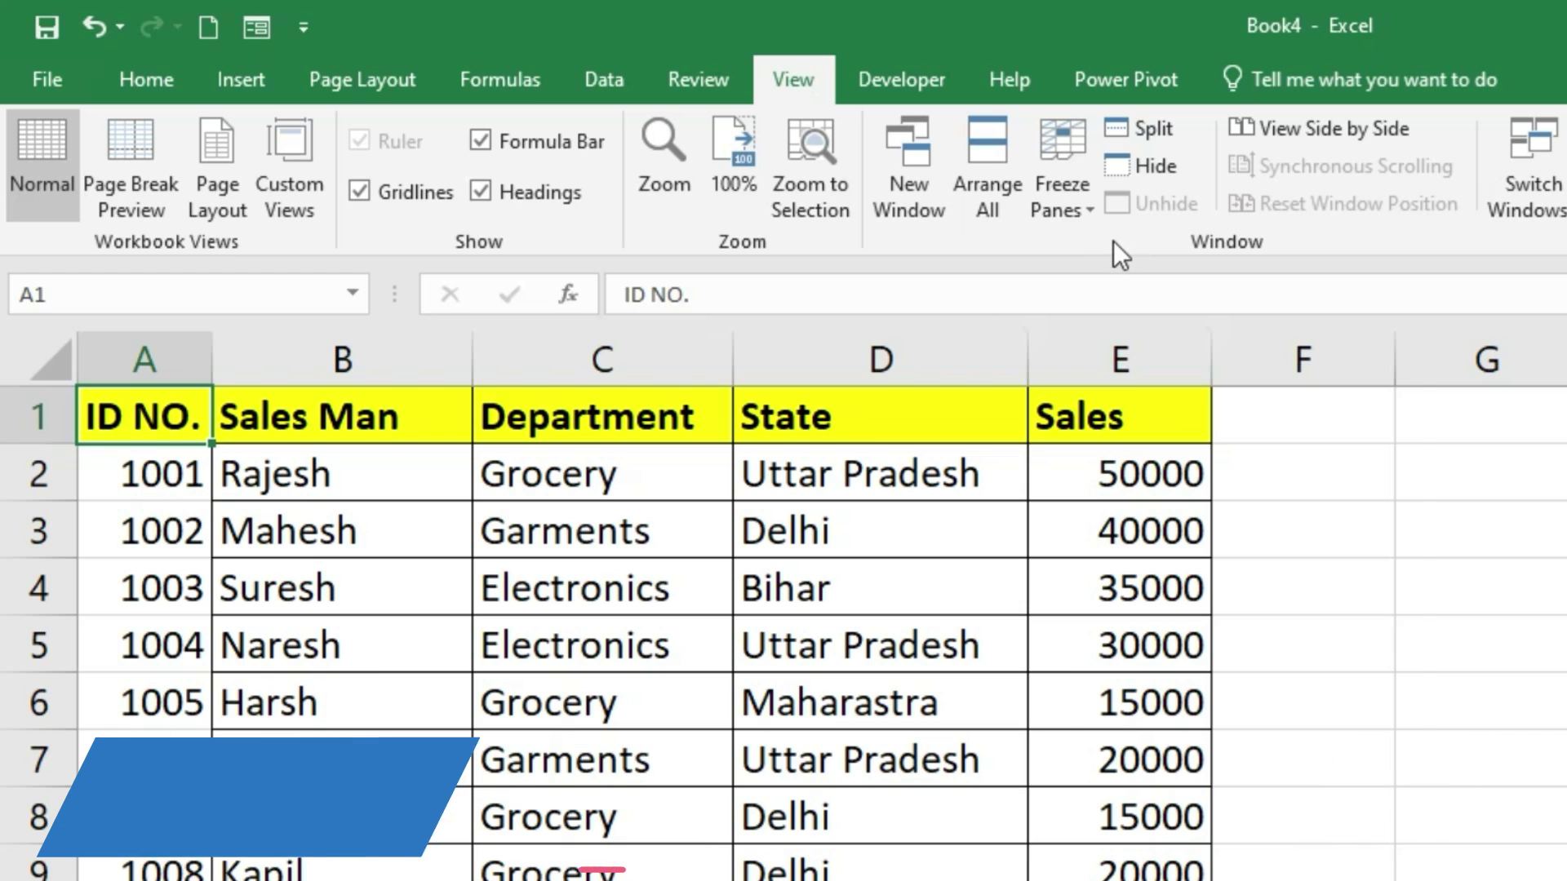
left_click(1080, 144)
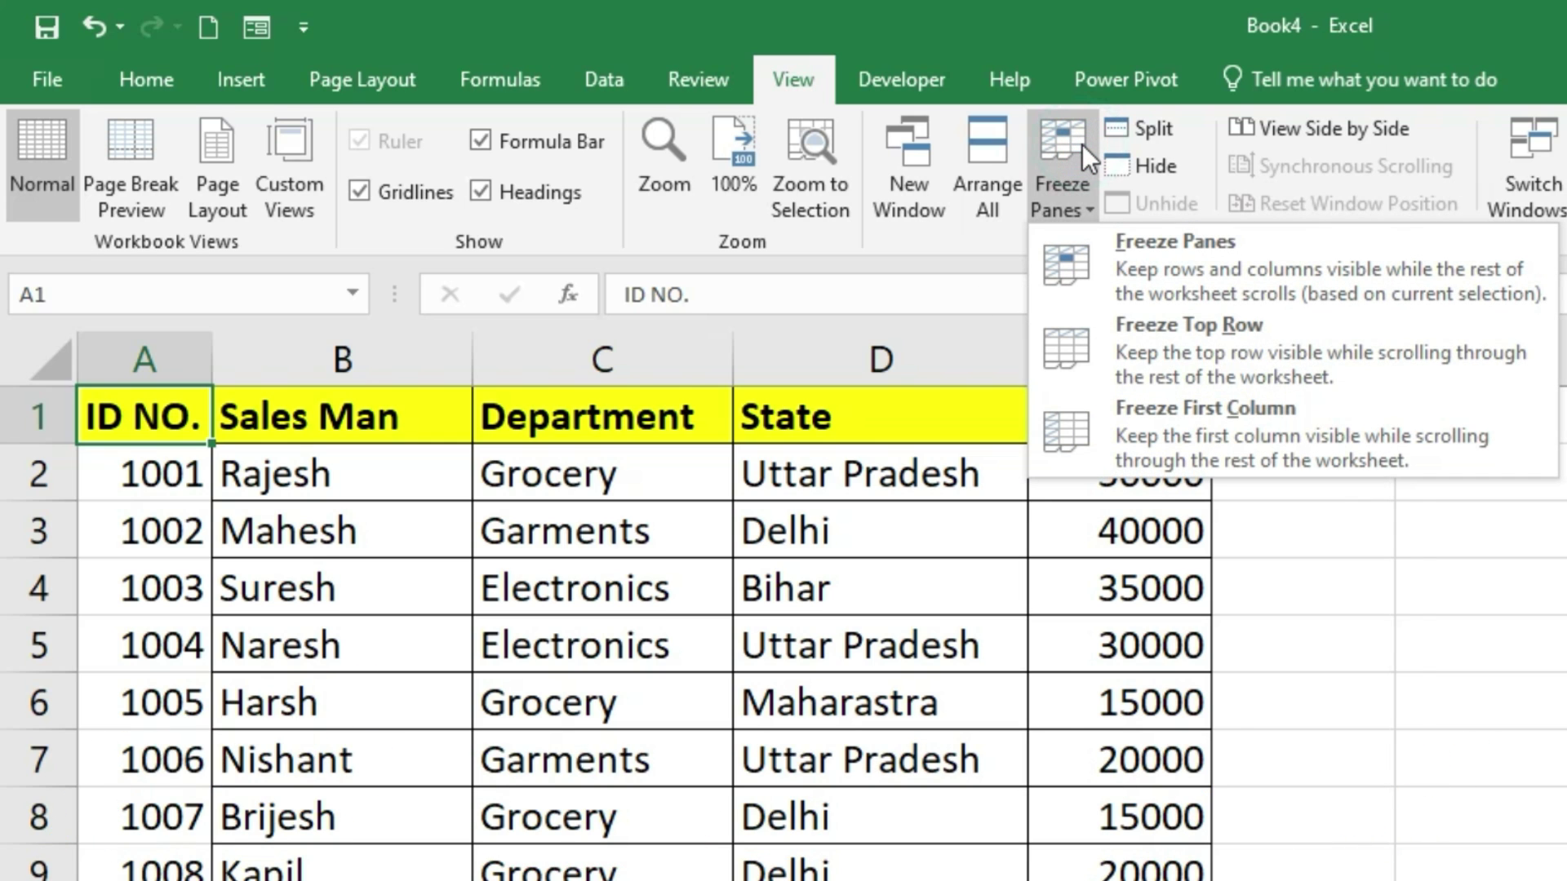
left_click(1219, 340)
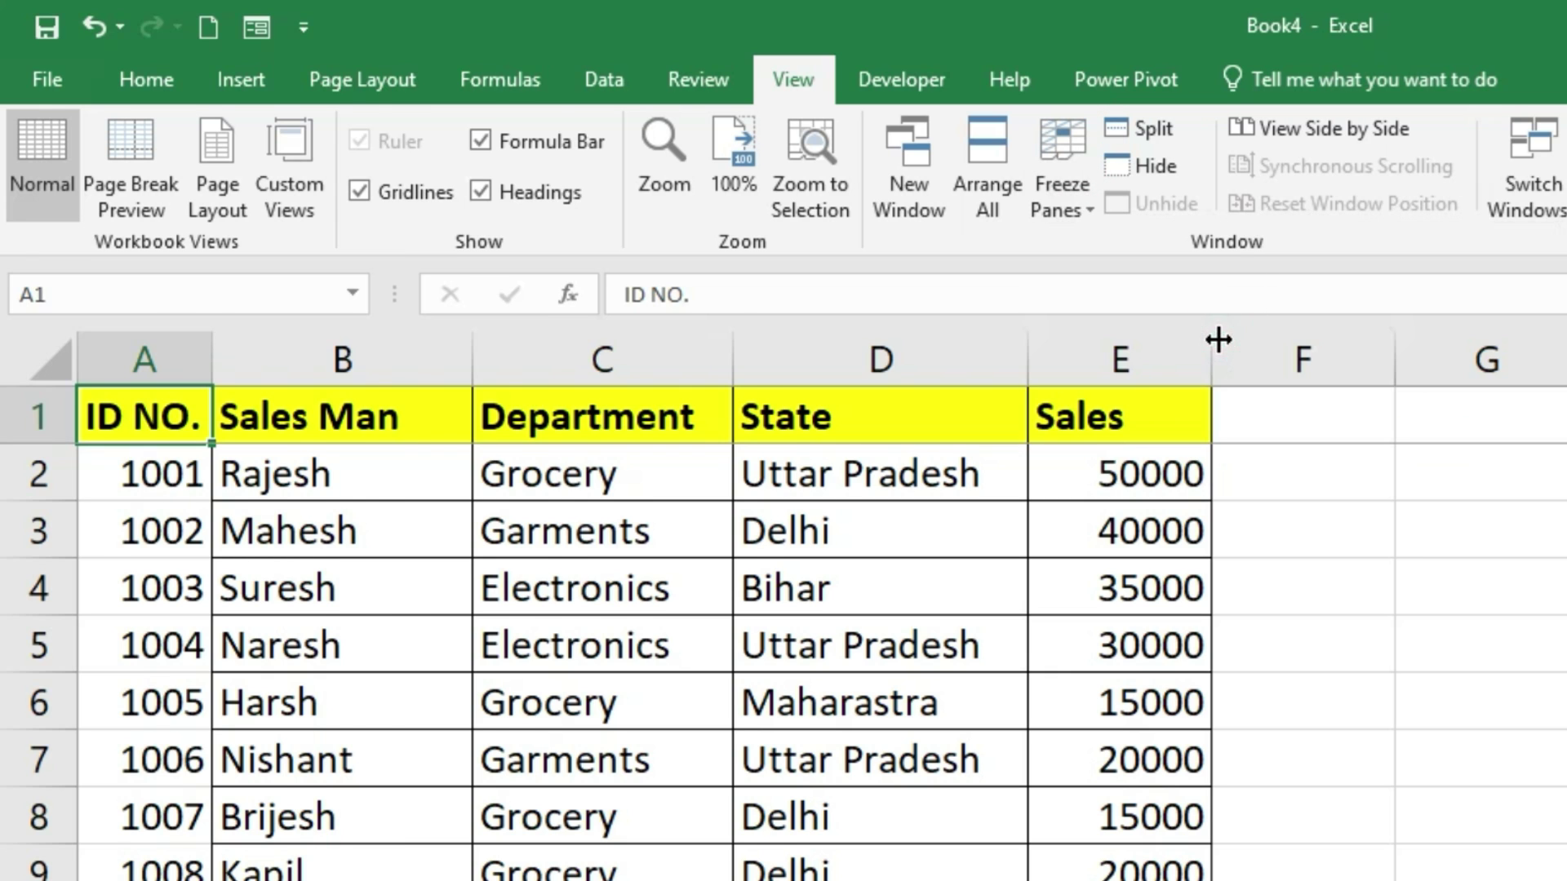
Step: Add record 1040 in row 41 with the salesman's name, Grocery, Punjab and sales 25000
left_click(1098, 718)
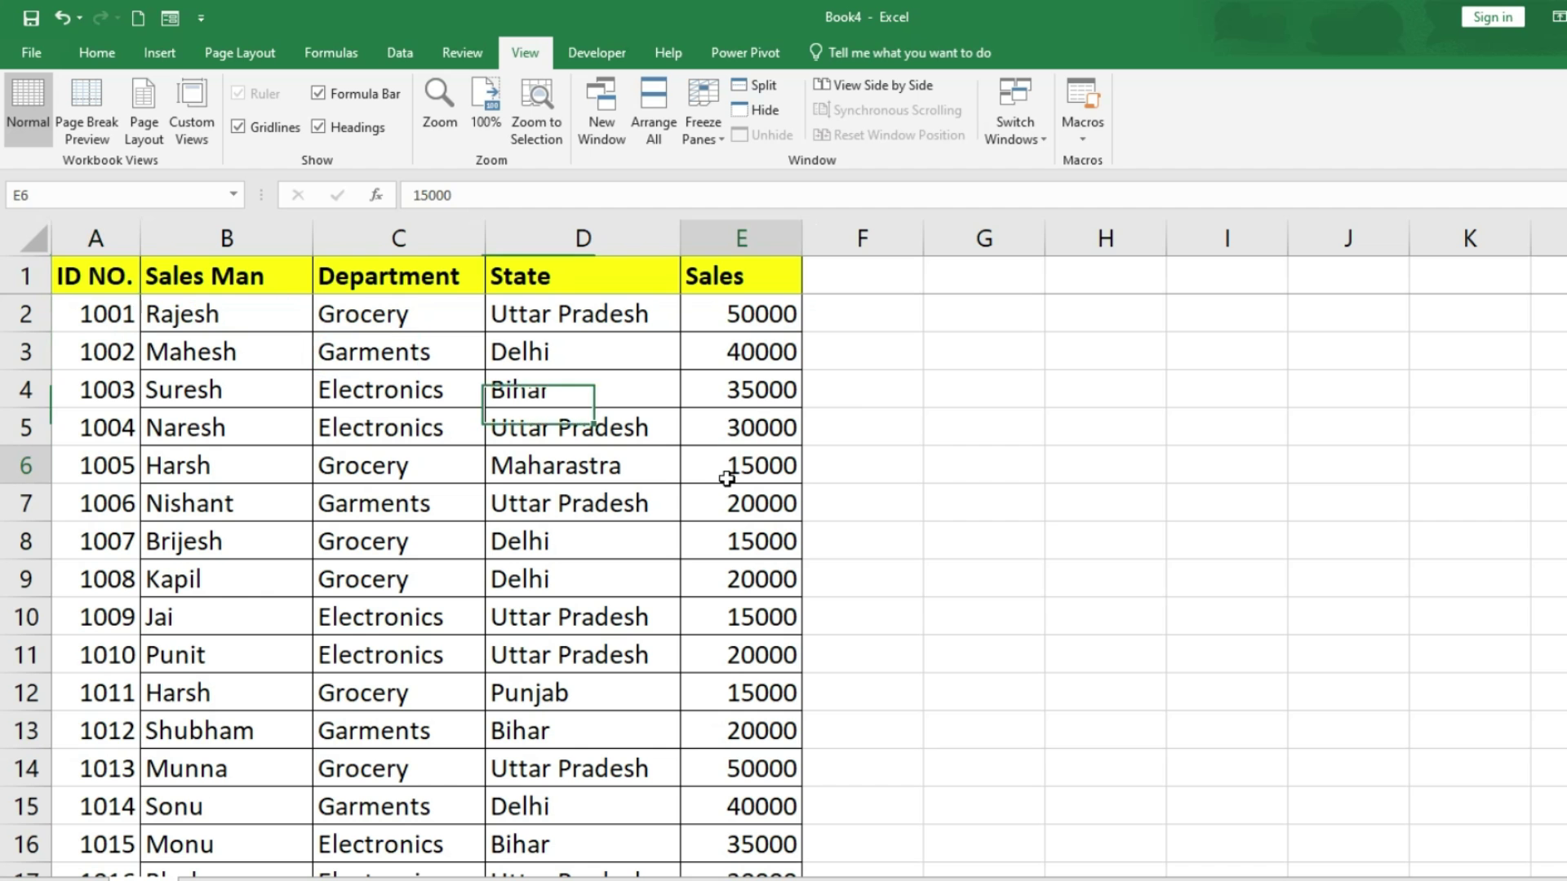
scroll(966, 783, "down", 9)
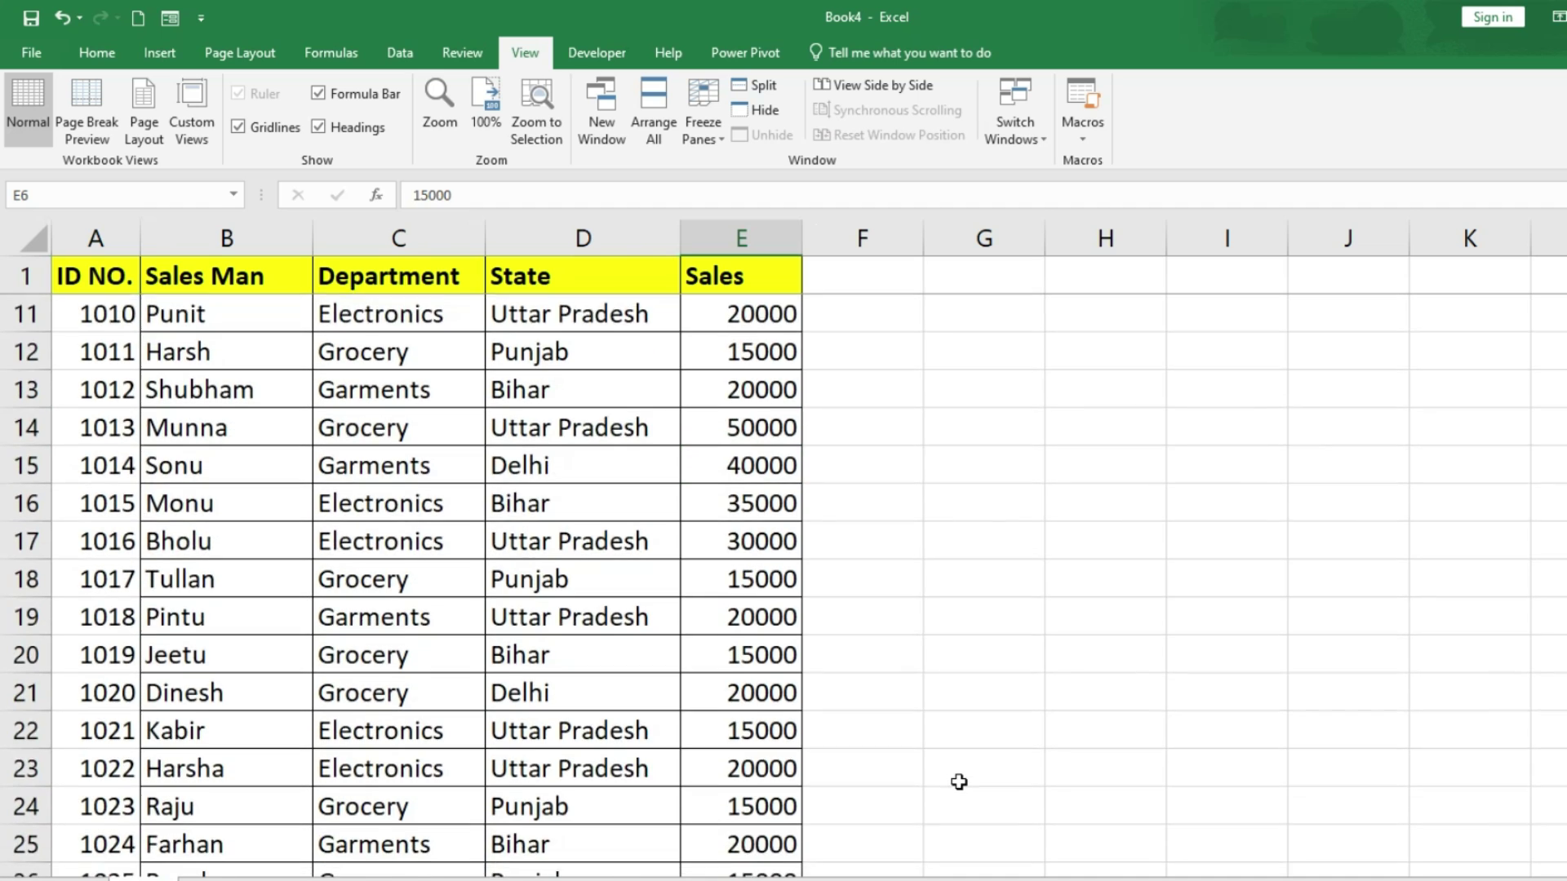
scroll(958, 782, "up", 1)
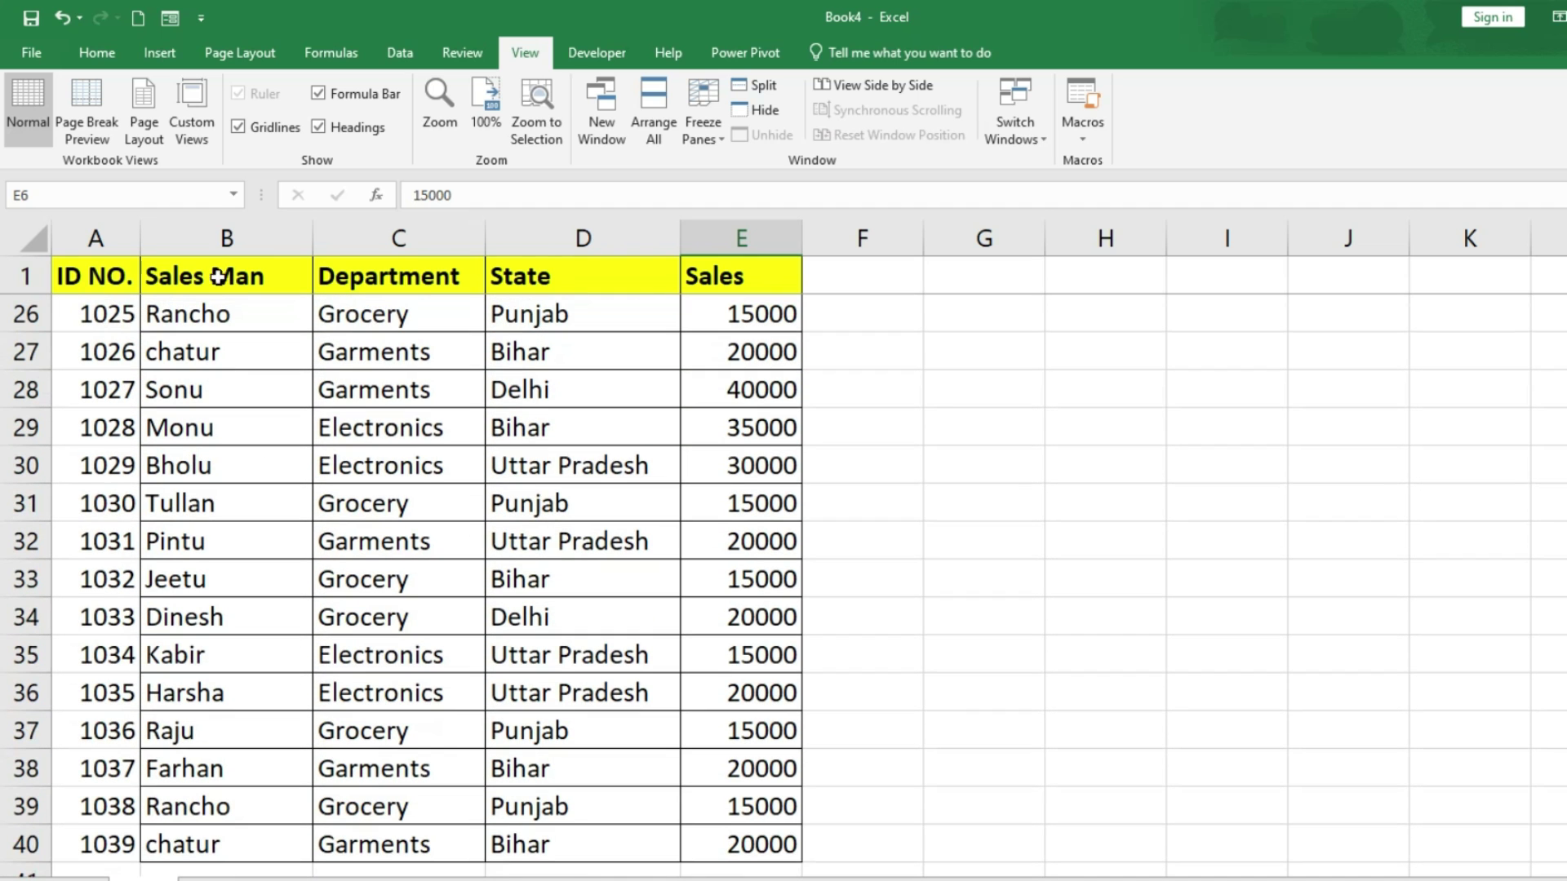
scroll(363, 634, "down", 2)
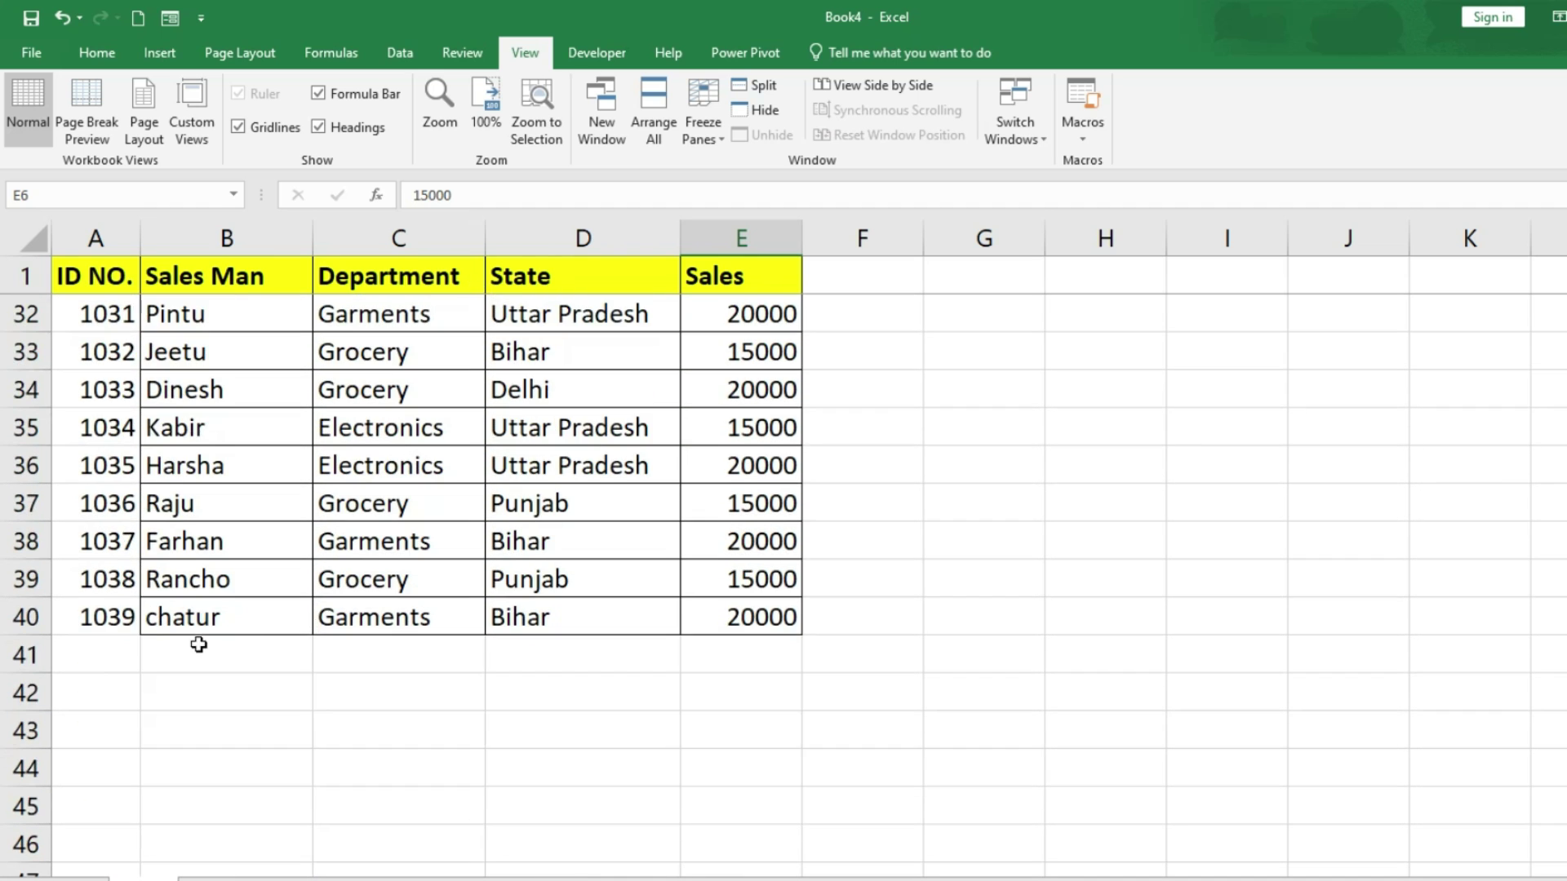
left_click(95, 661)
type("1040")
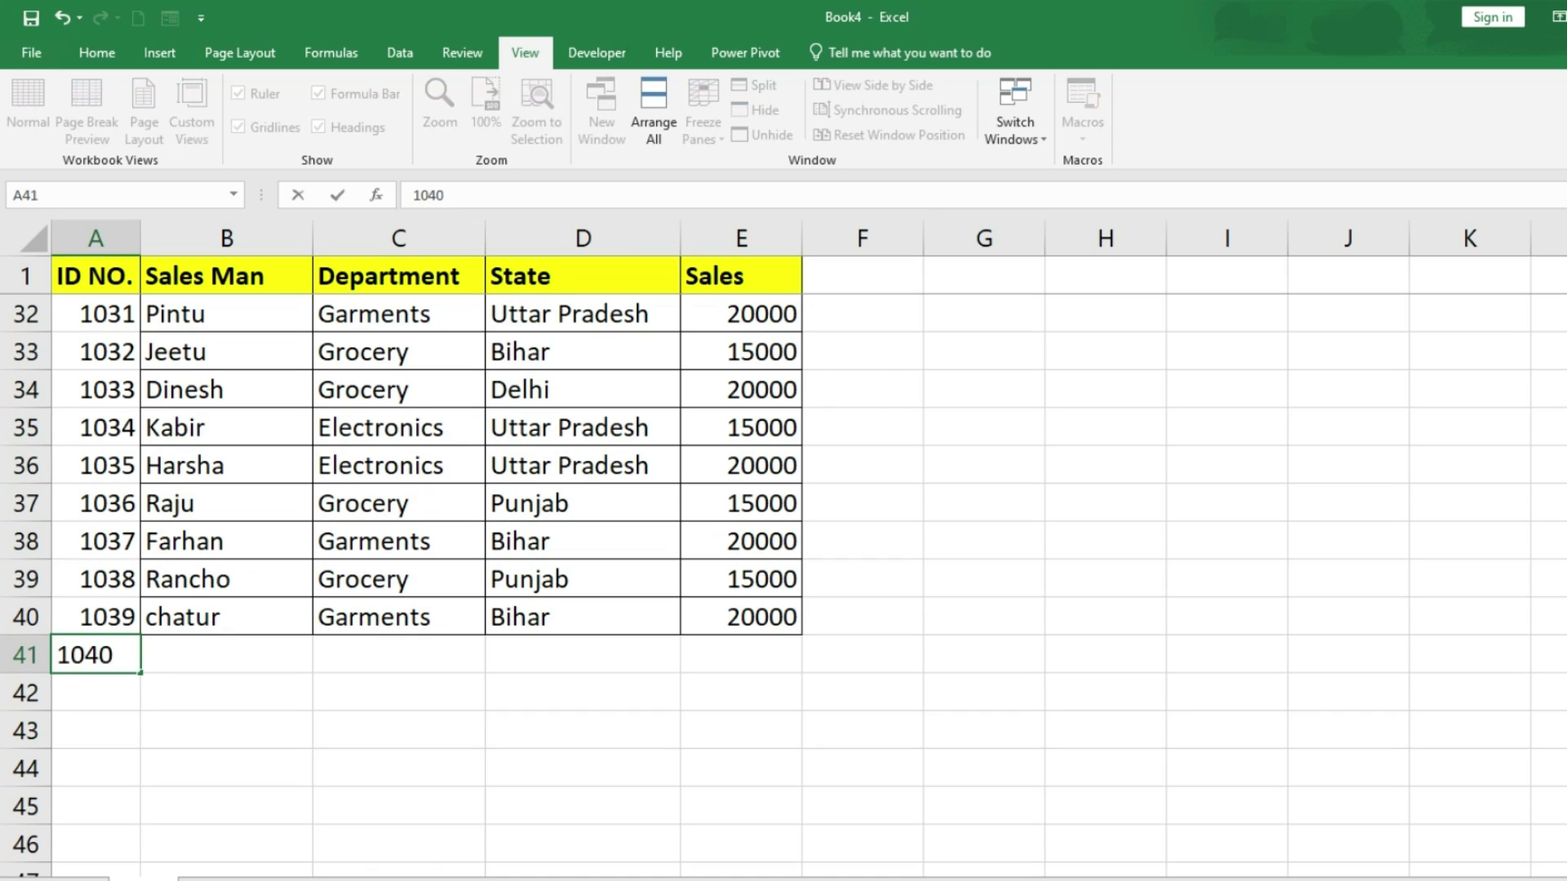
key("Tab")
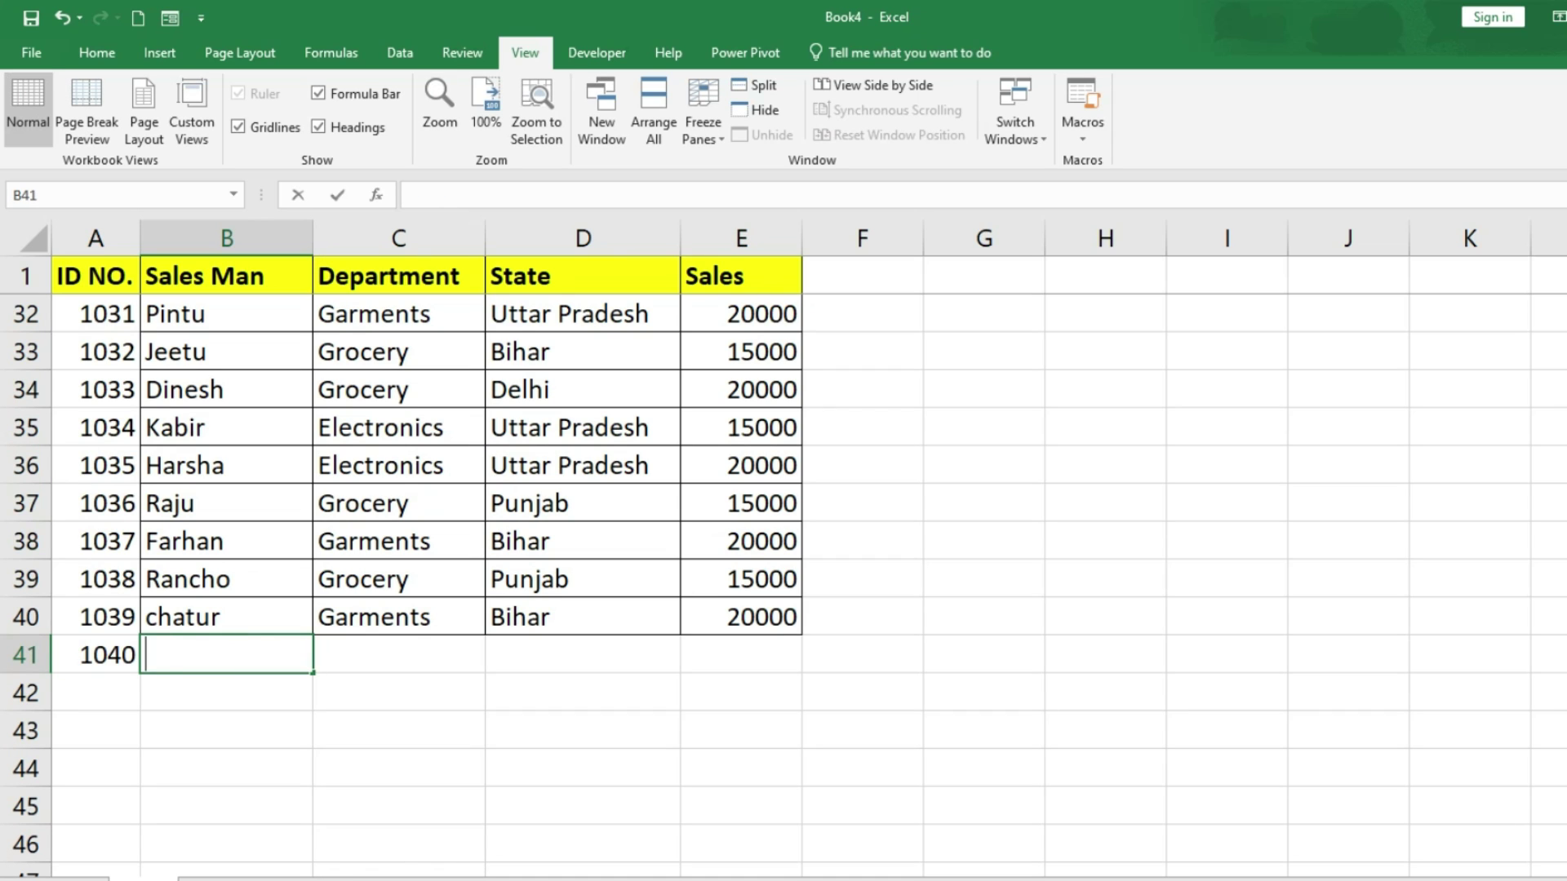
type("Mohan")
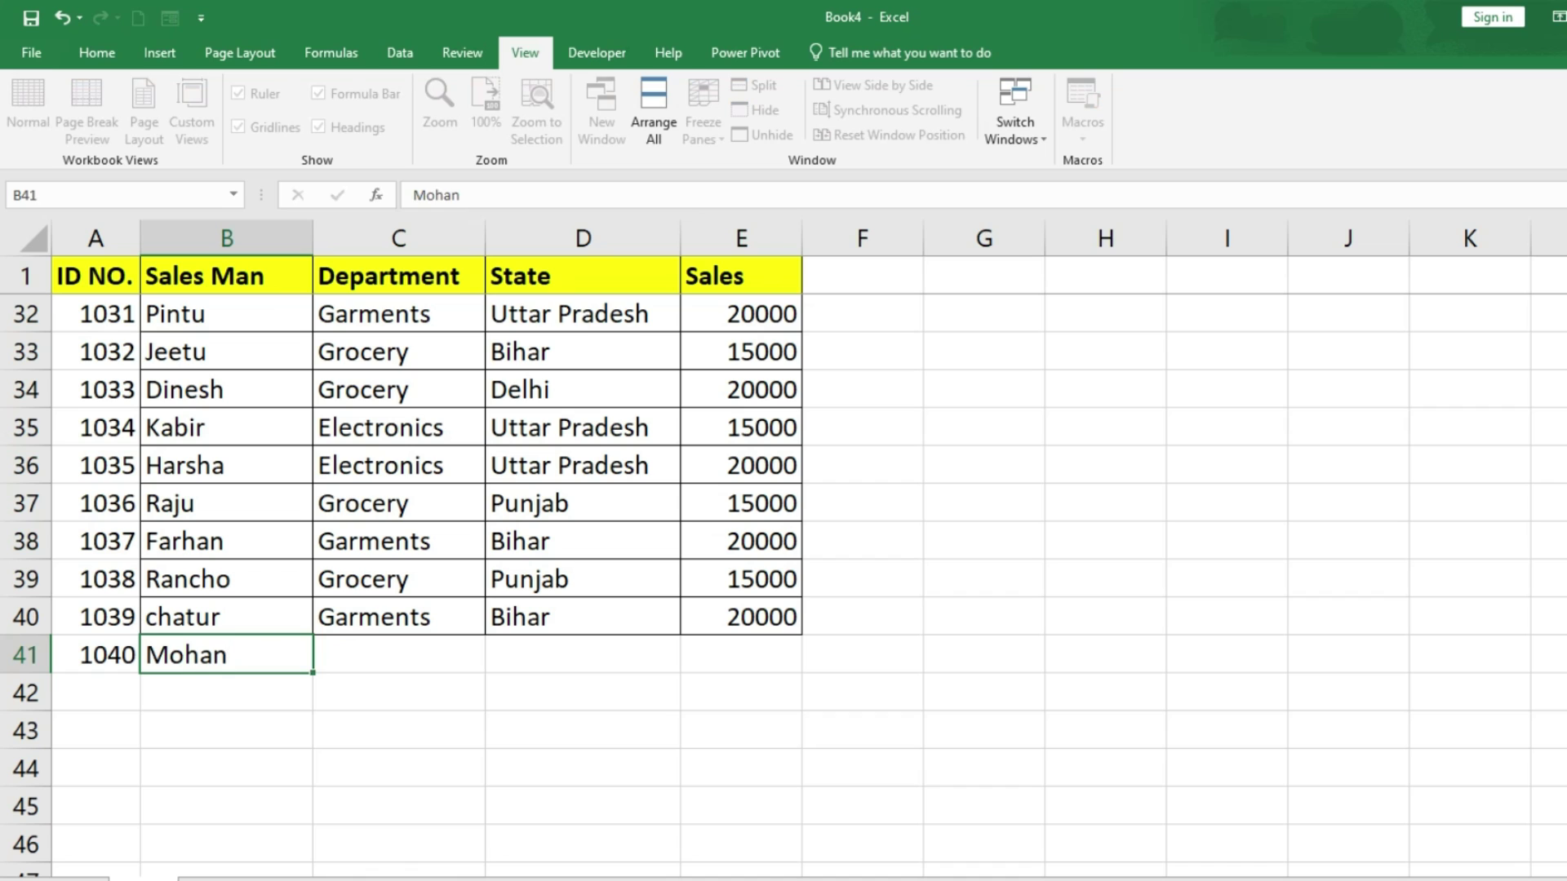
key("Tab")
type("Groc")
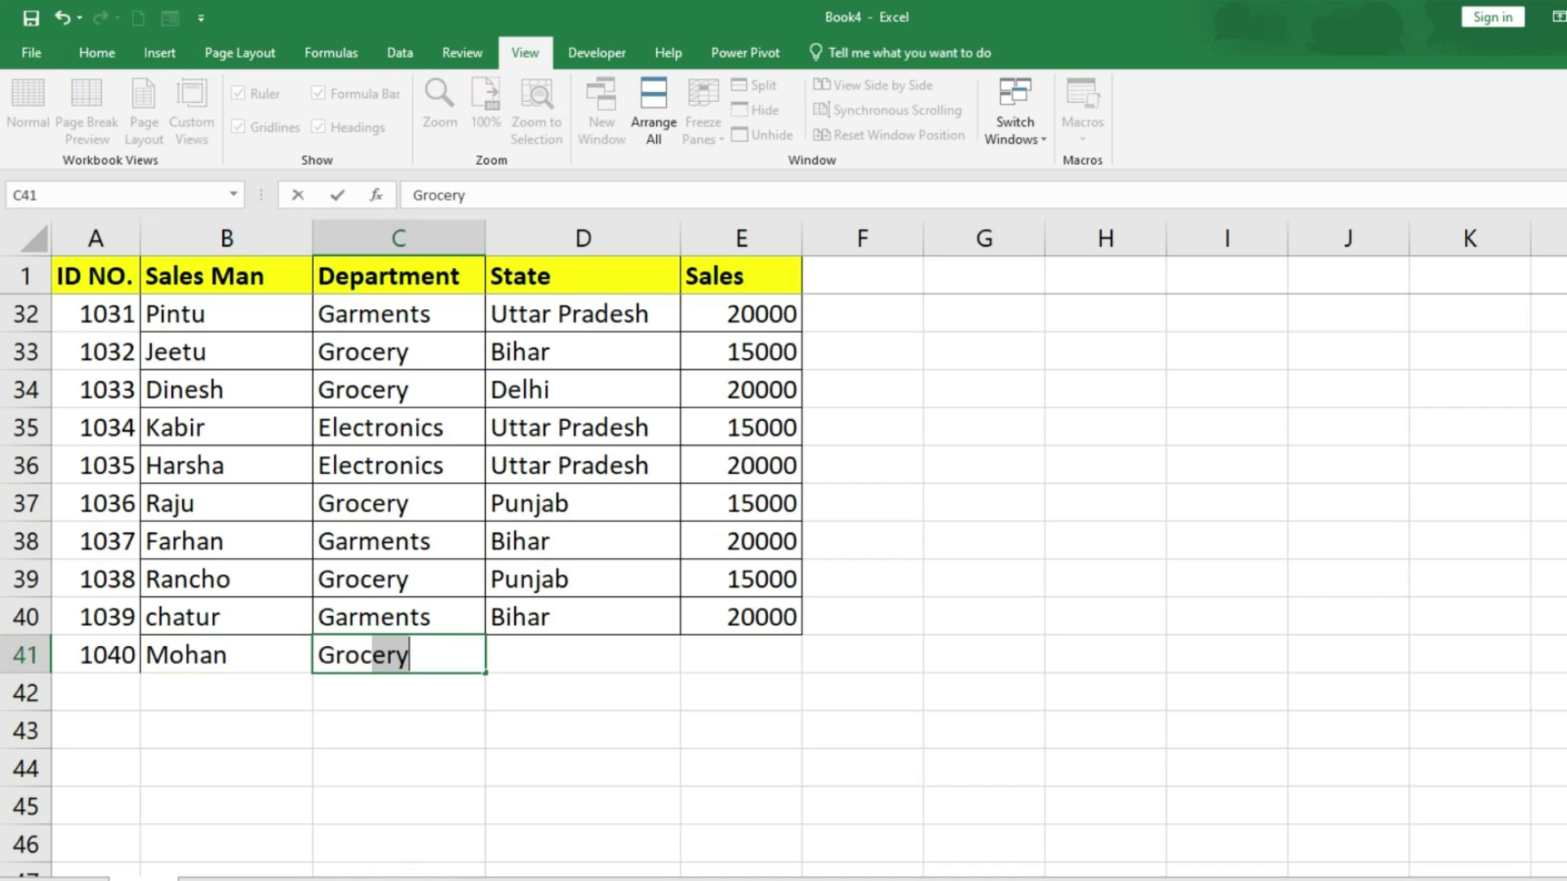
key("Tab")
type("Punjab")
key("Tab")
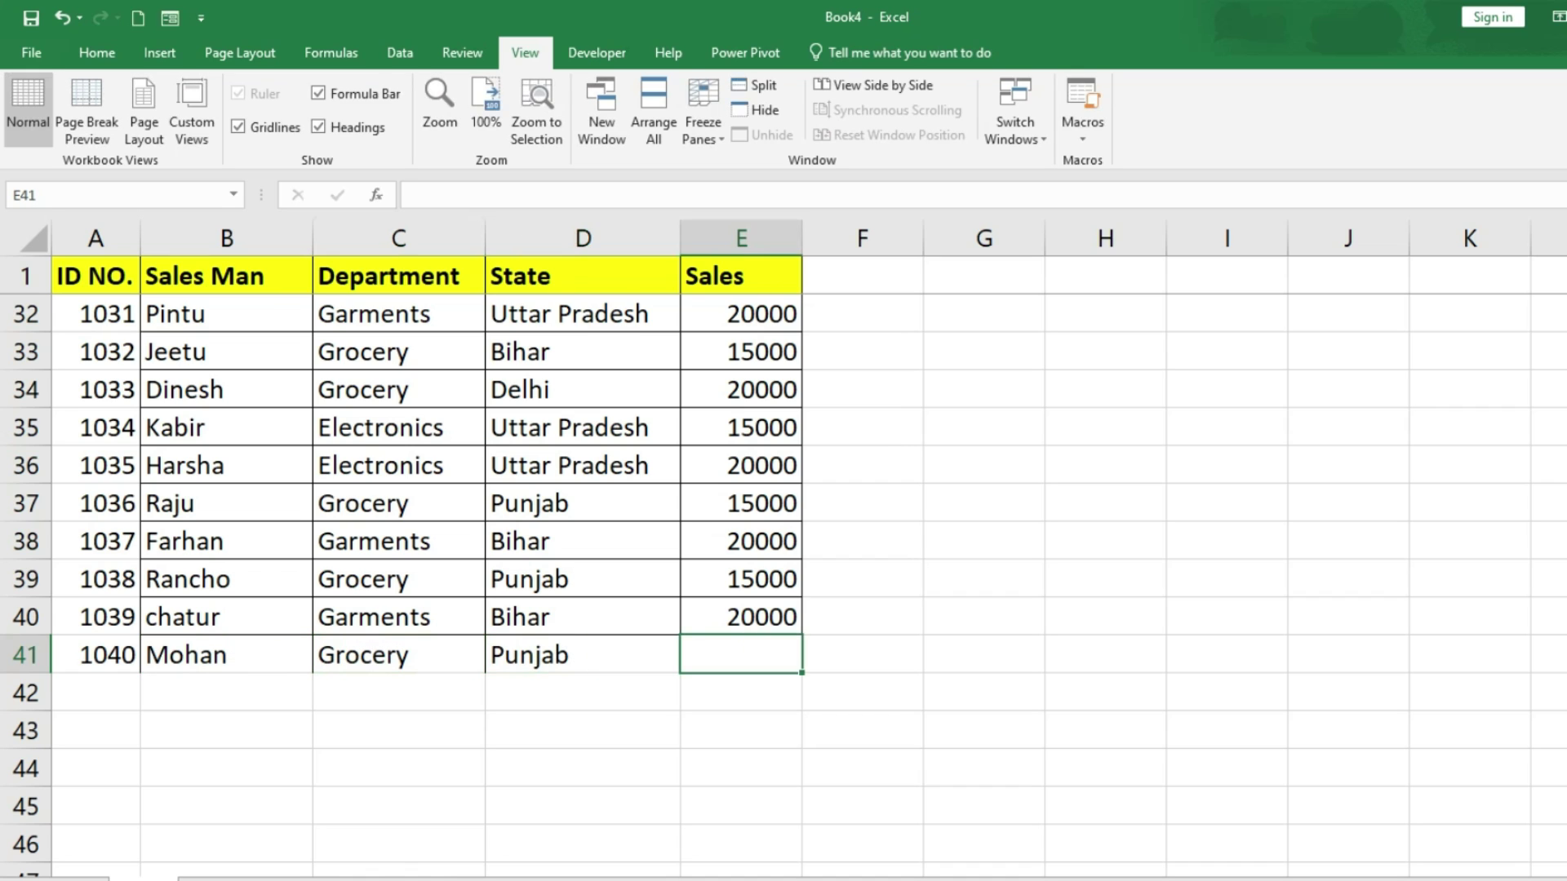
type("25000")
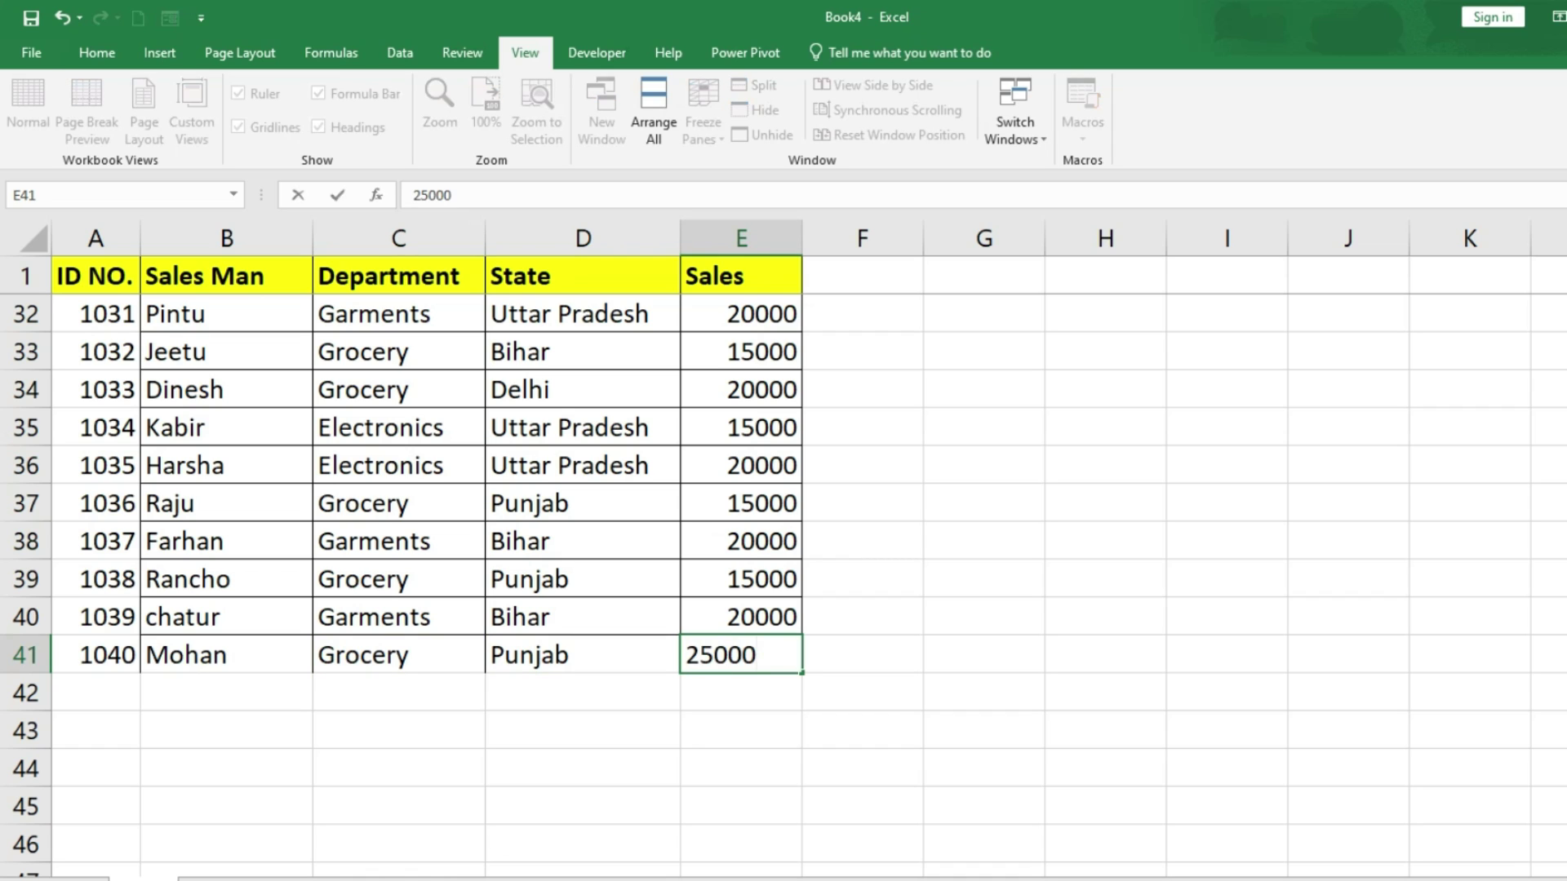
key("Return")
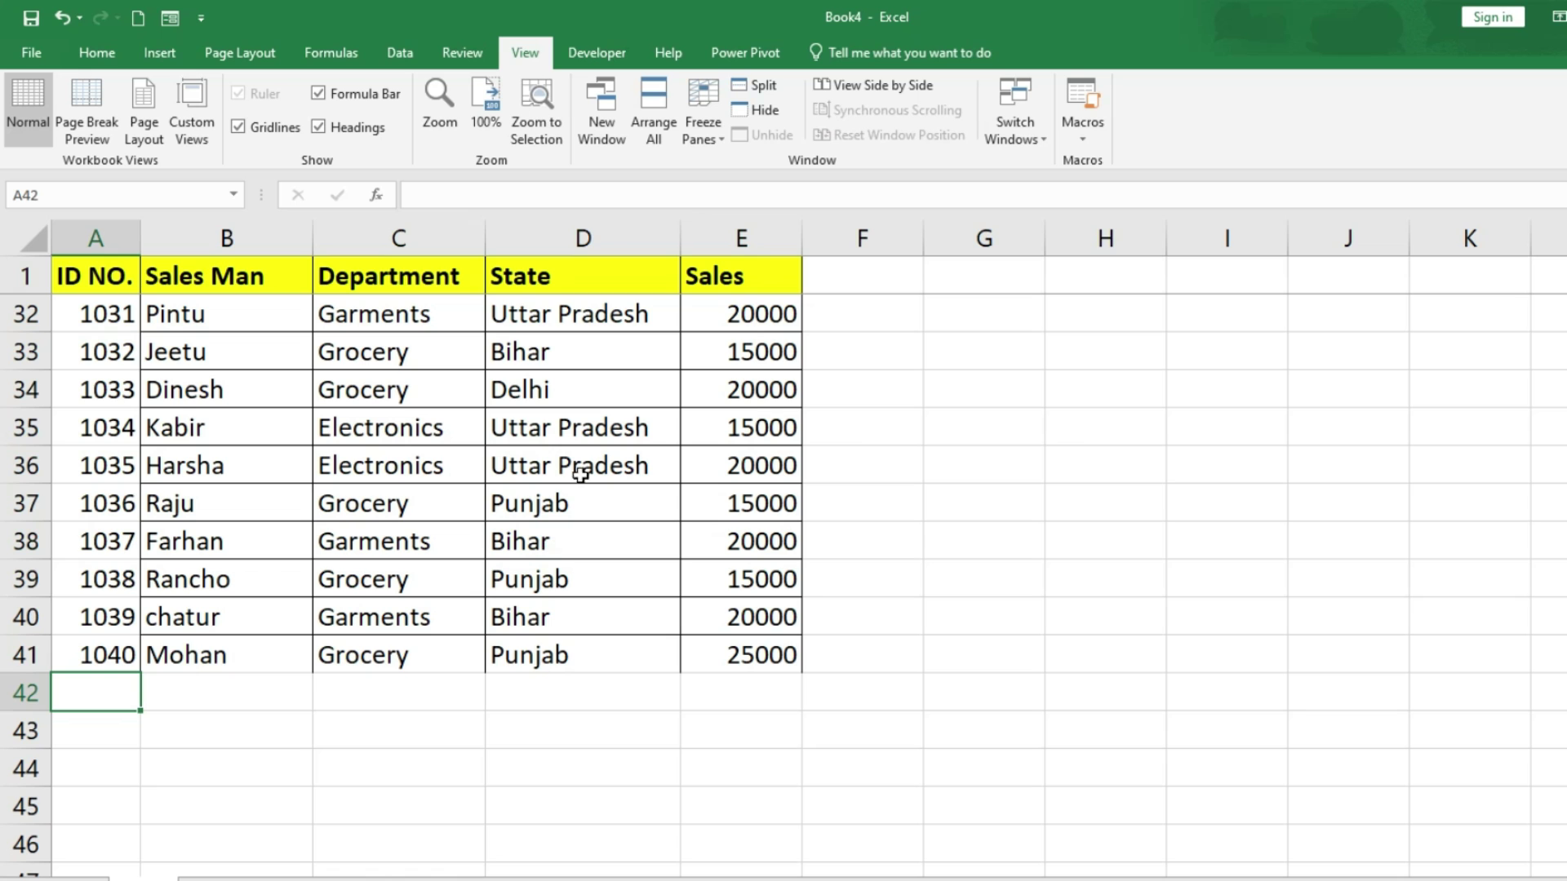
Step: Unfreeze the panes so the header row scrolls away with the sales list
left_click(702, 129)
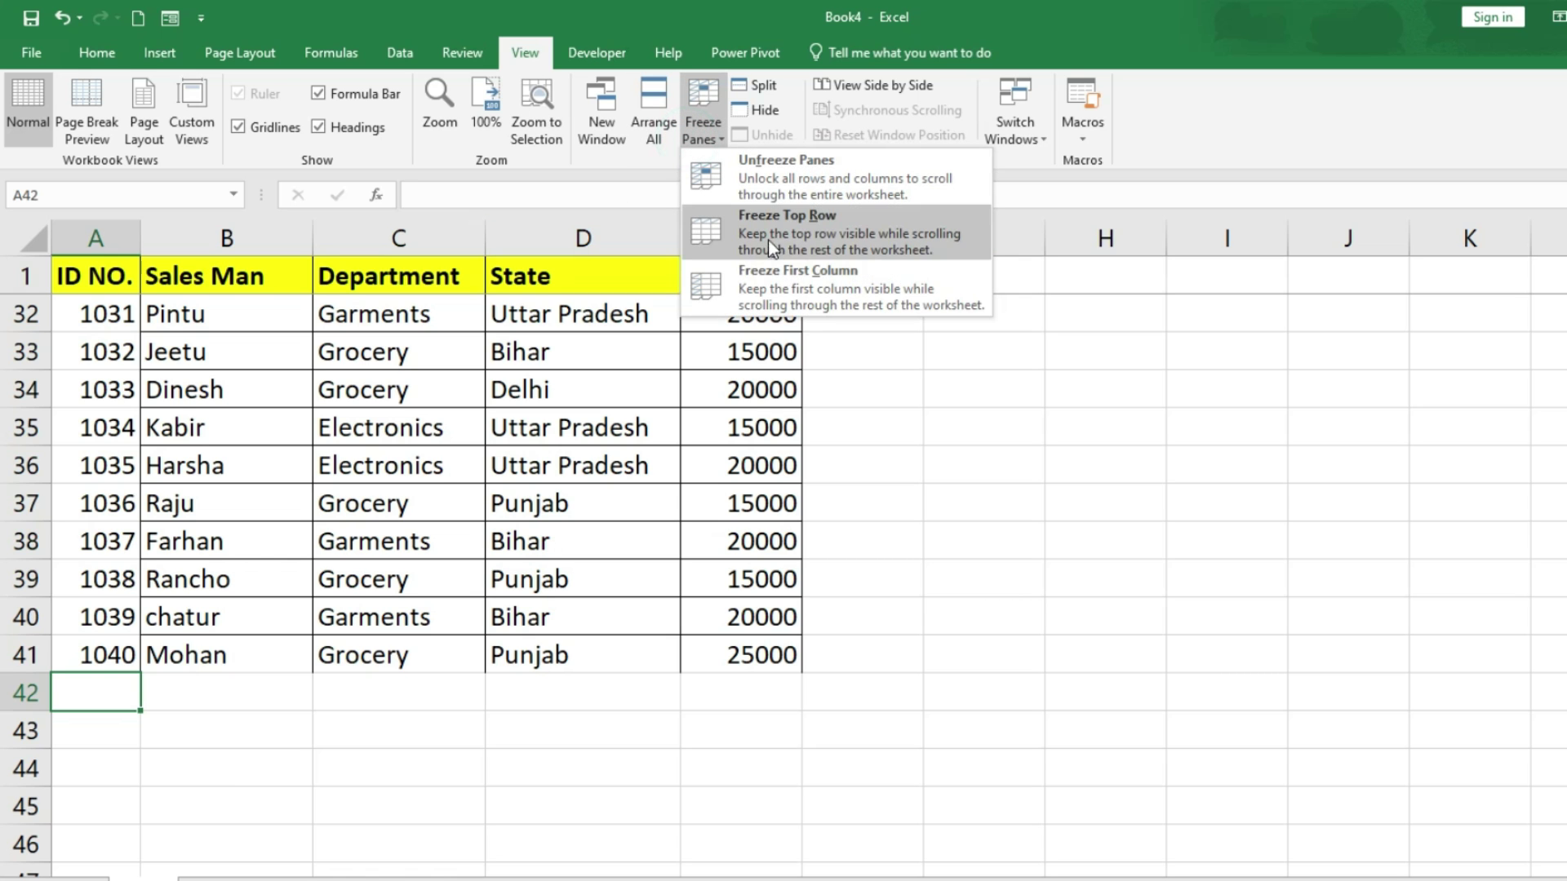
scroll(465, 680, "up", 1)
scroll(465, 679, "up", 9)
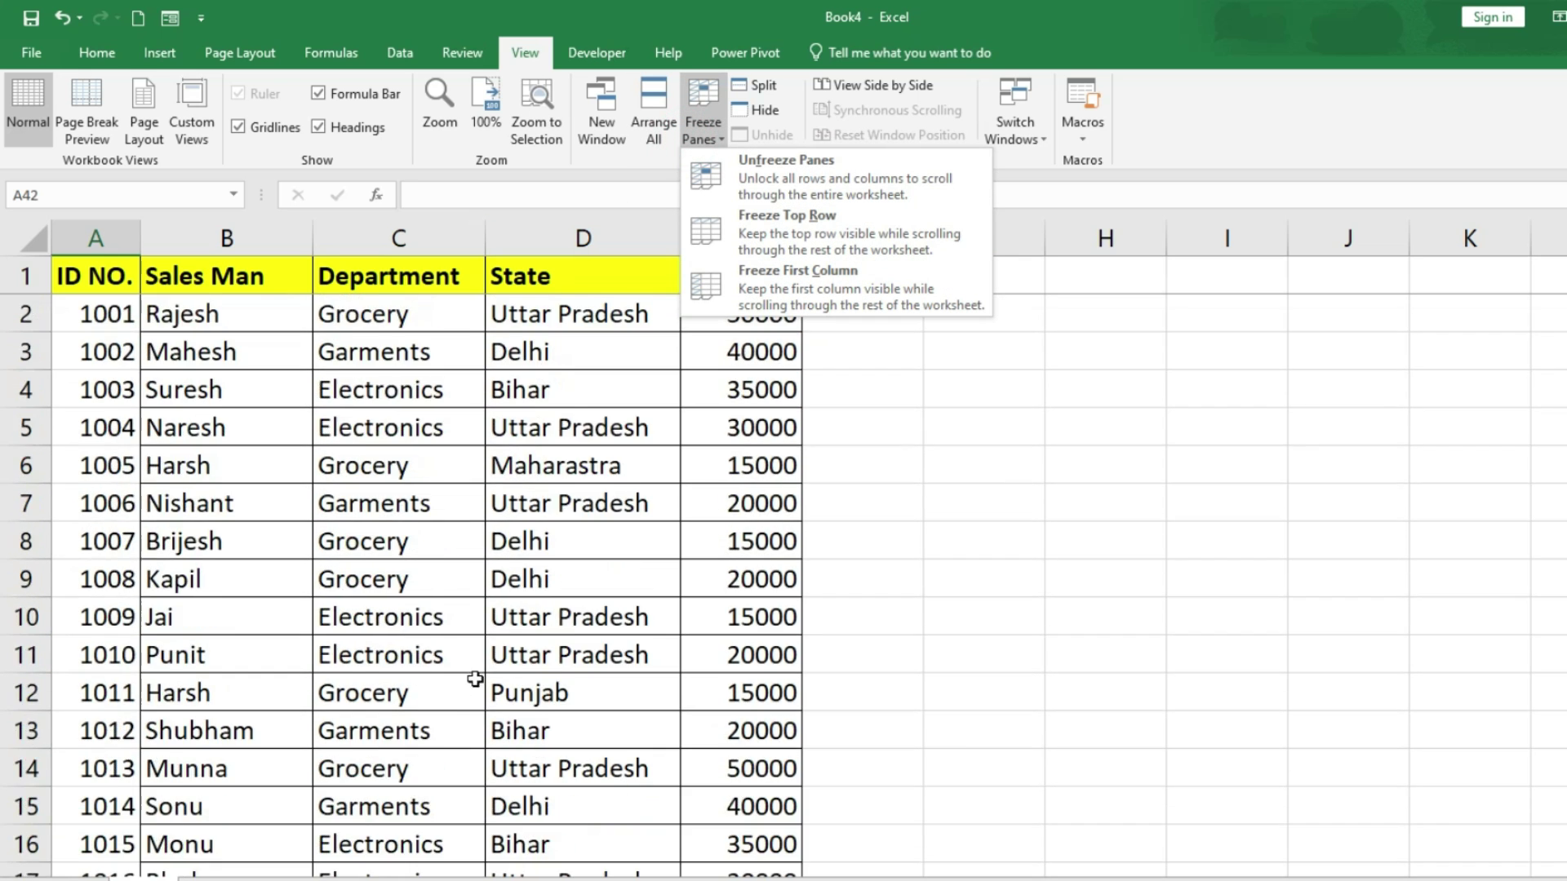
left_click(496, 653)
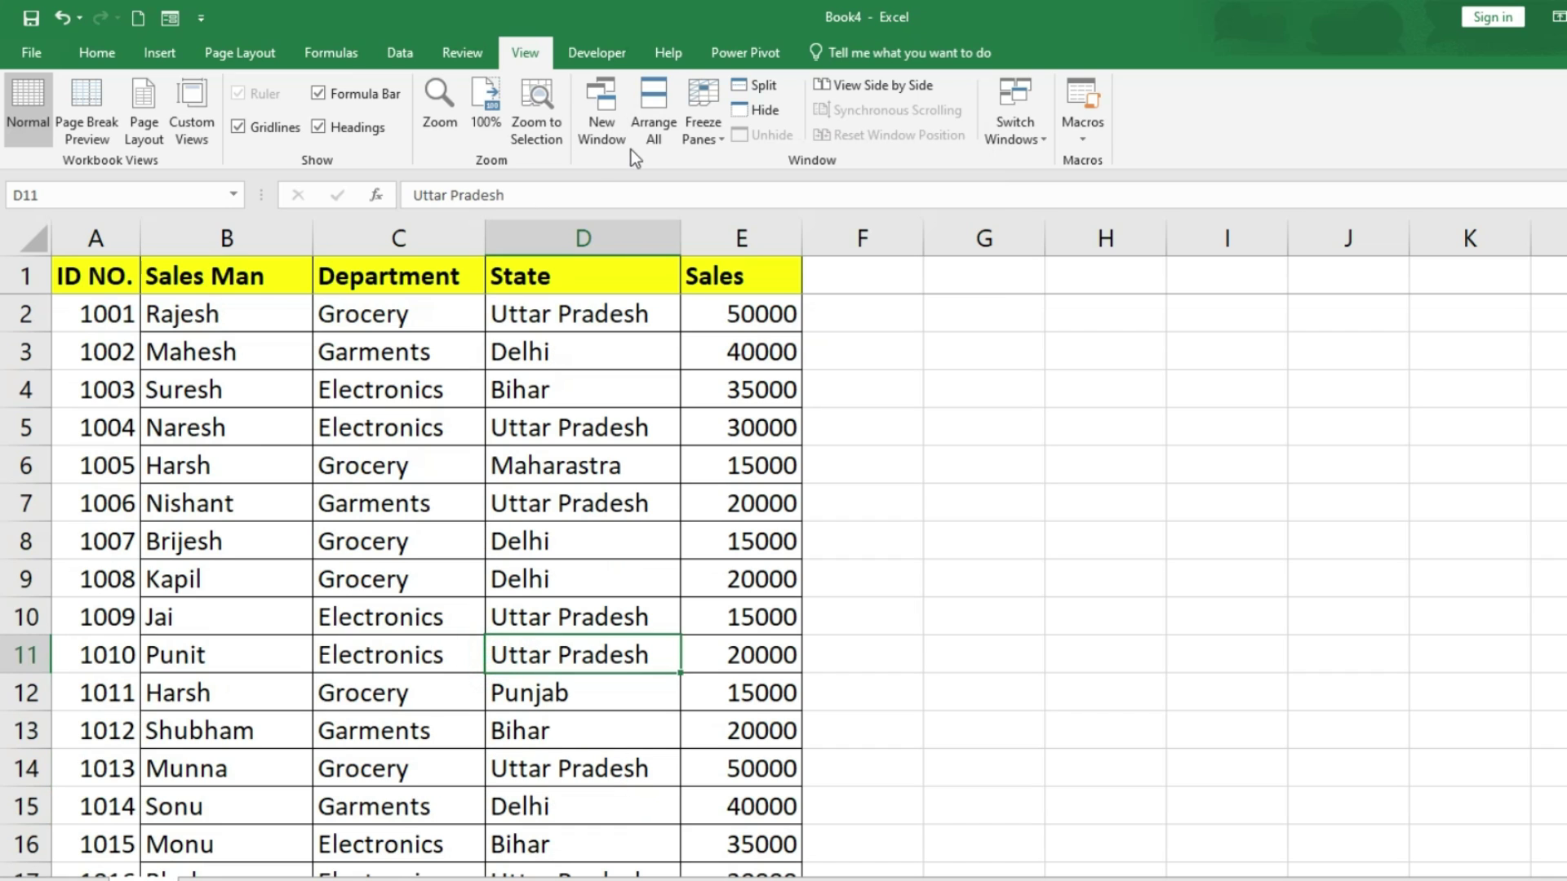
left_click(694, 139)
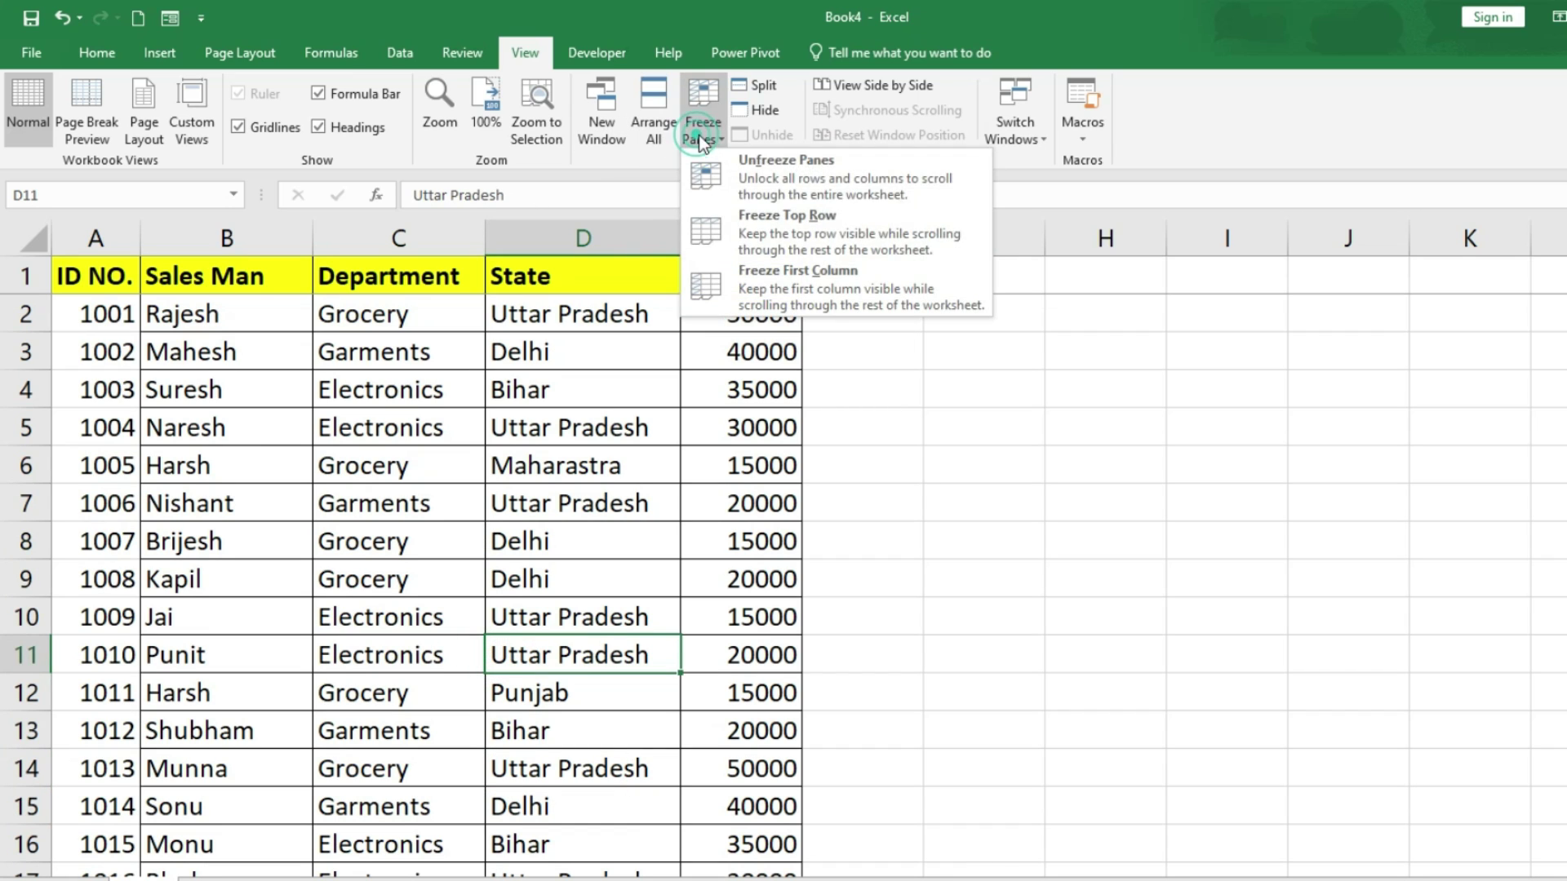
left_click(751, 166)
scroll(652, 576, "down", 8)
scroll(652, 572, "down", 5)
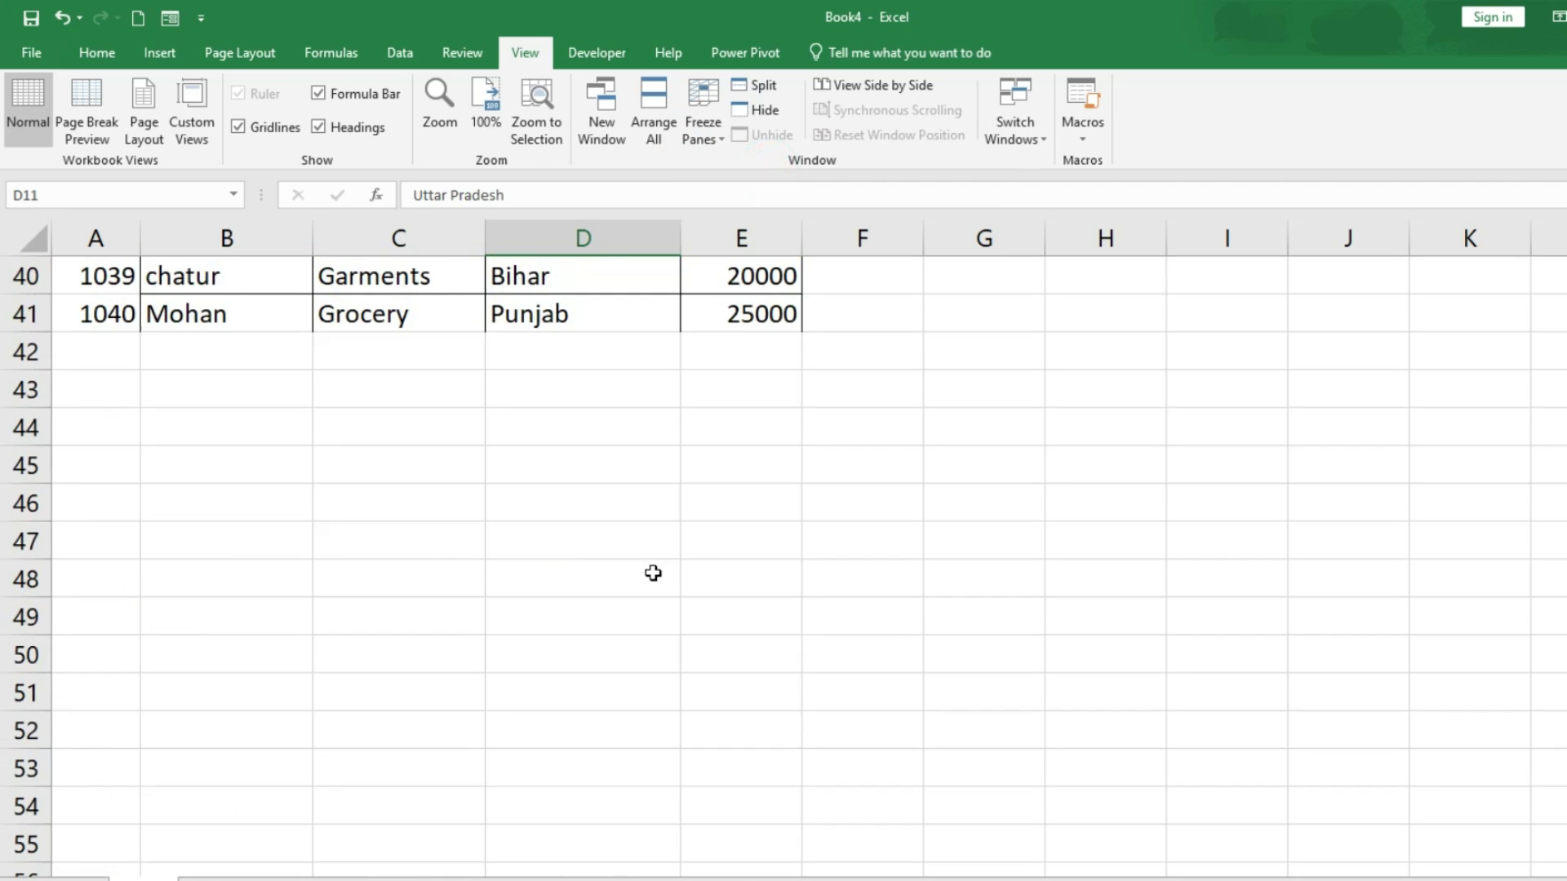
scroll(652, 572, "up", 13)
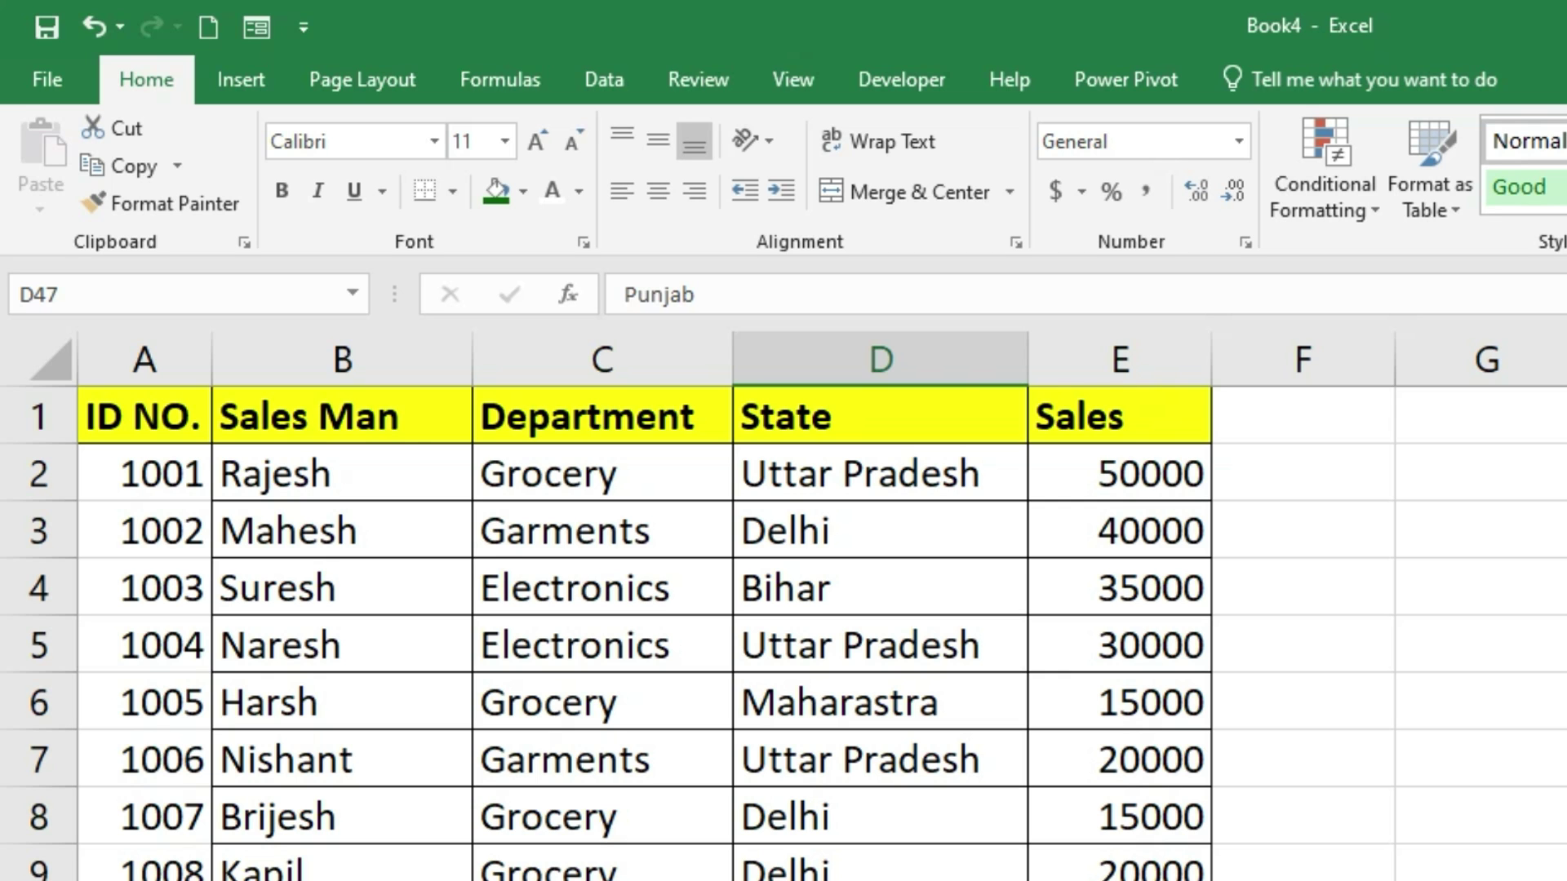
scroll(783, 632, "down", 20)
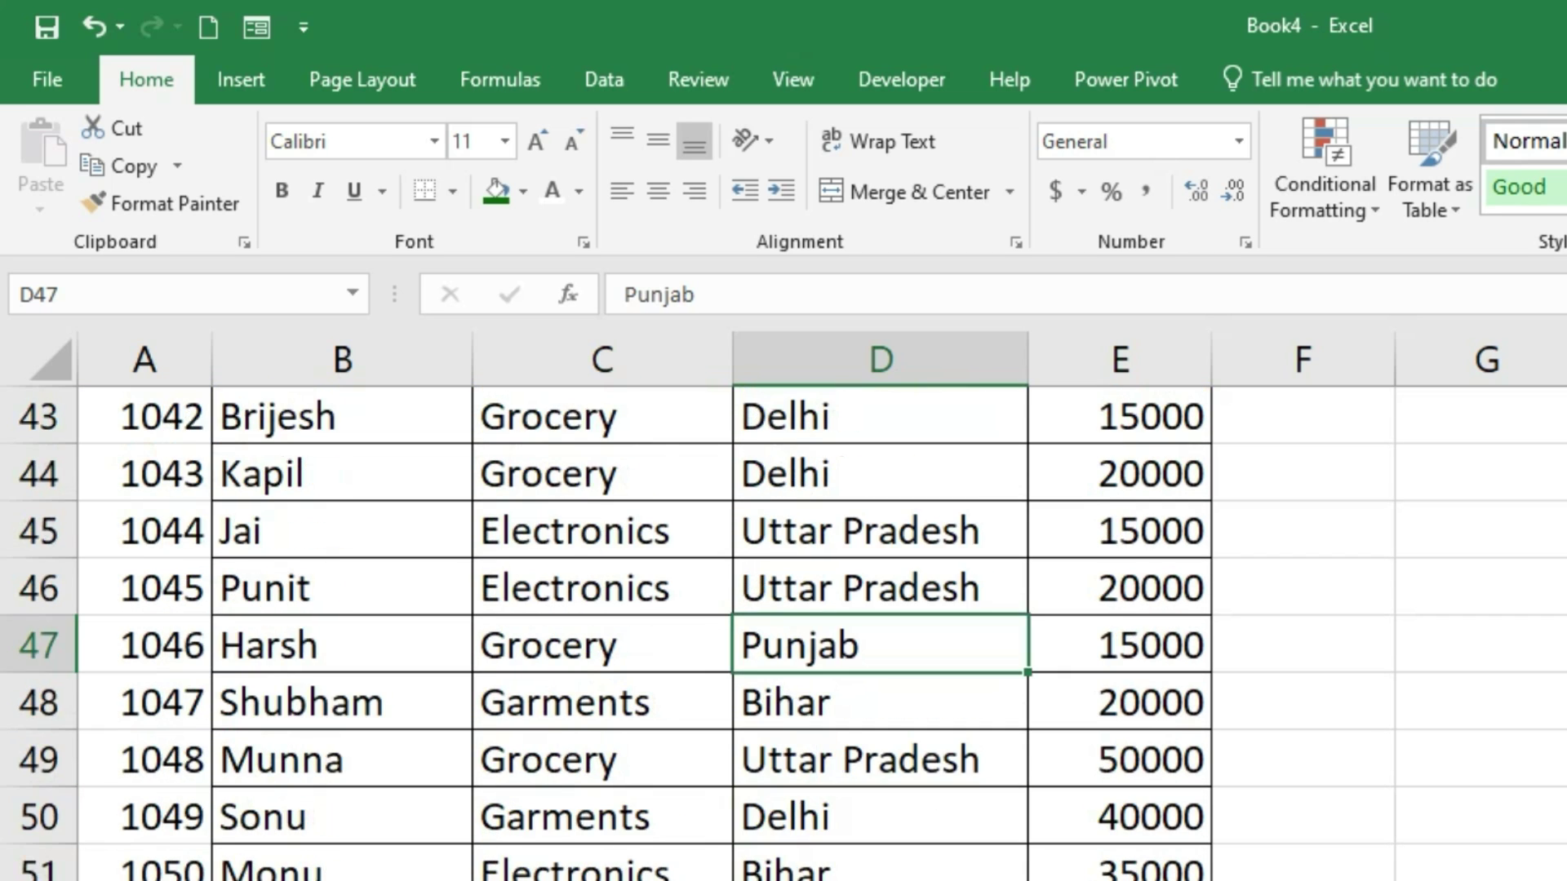
scroll(783, 633, "up", 20)
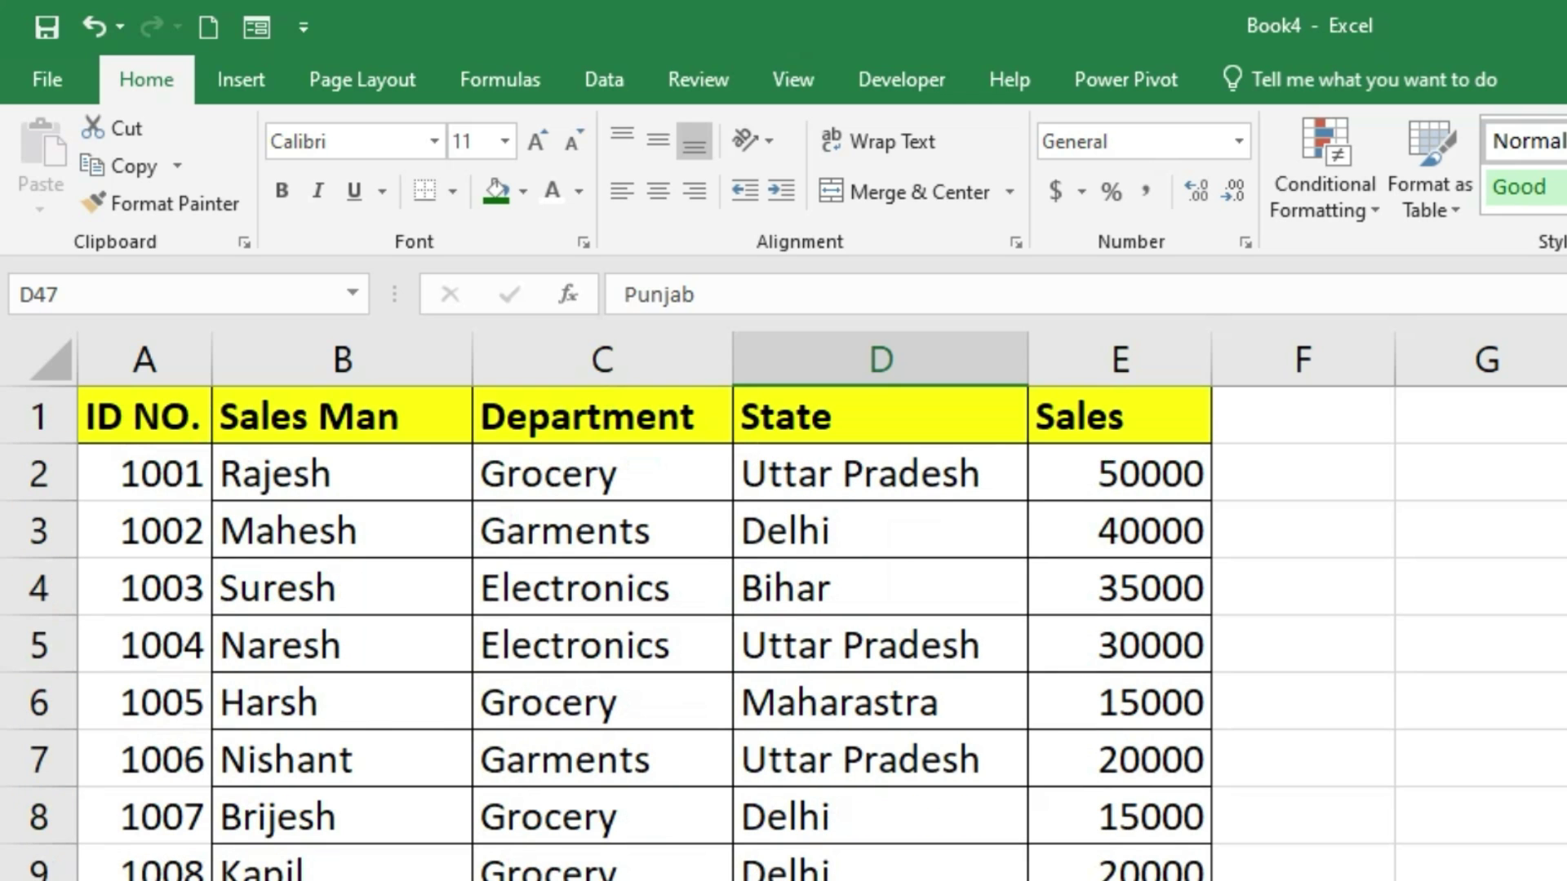
left_click(49, 79)
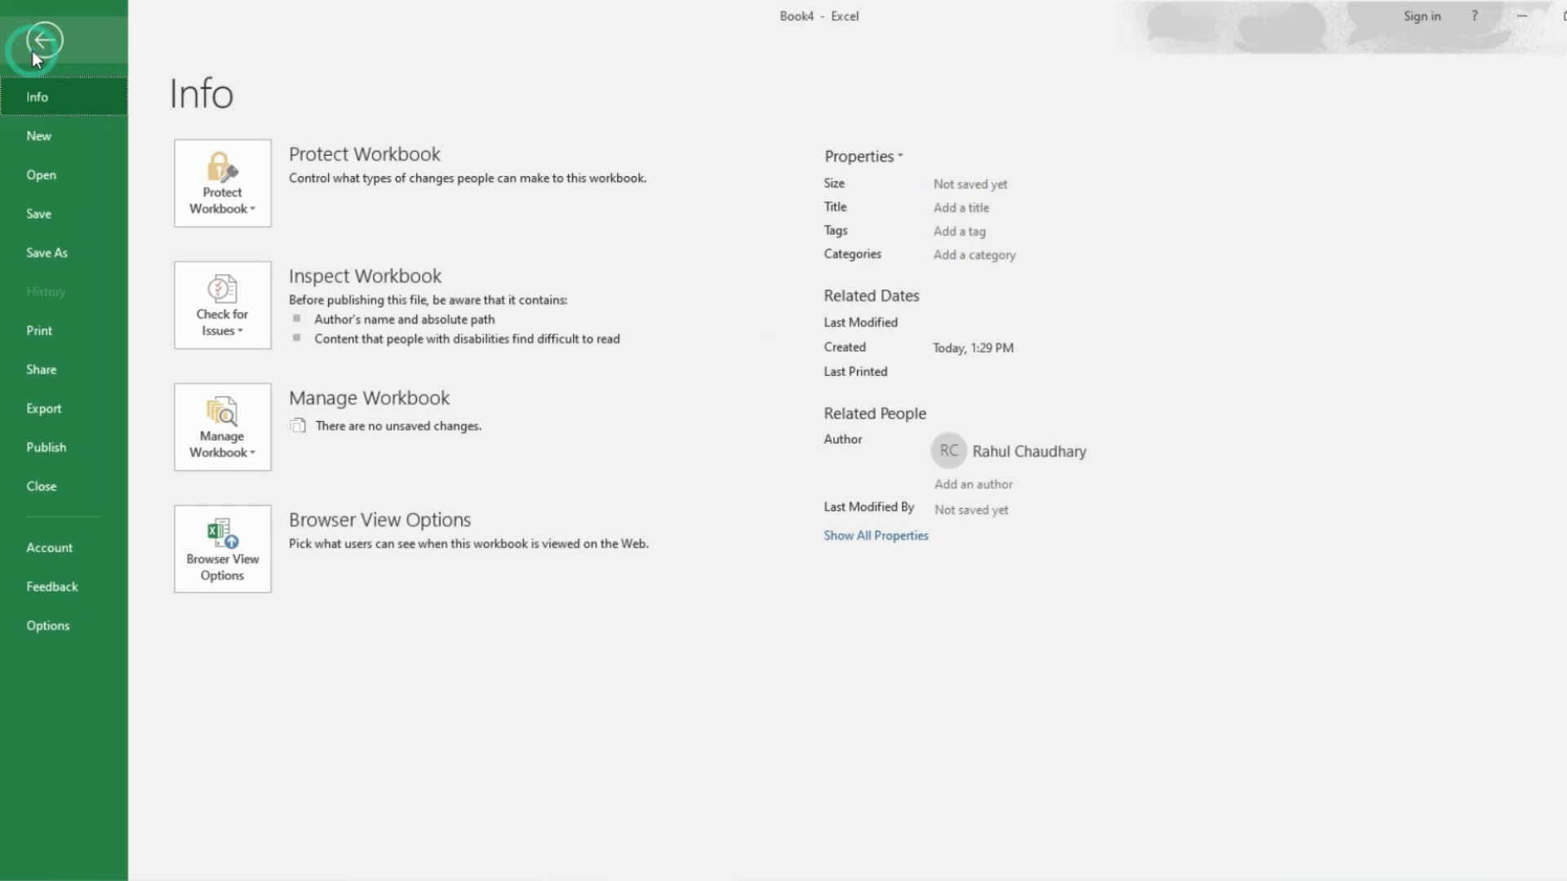
Step: Preview the sales list printout at actual size, comparing pages 1 and 2
left_click(42, 335)
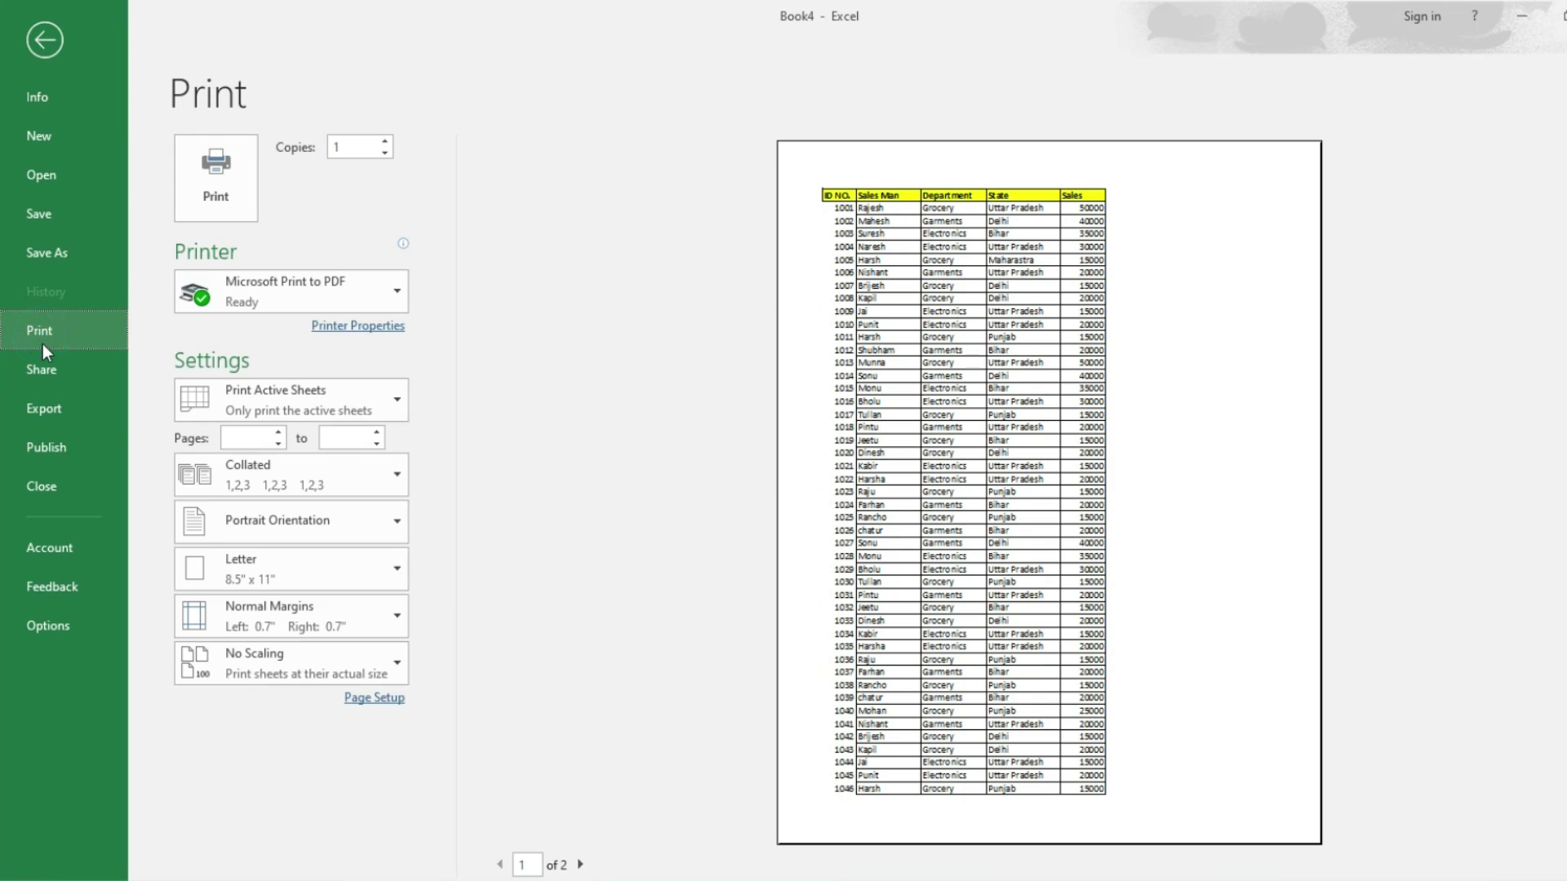
left_click(871, 777)
scroll(718, 783, "down", 3)
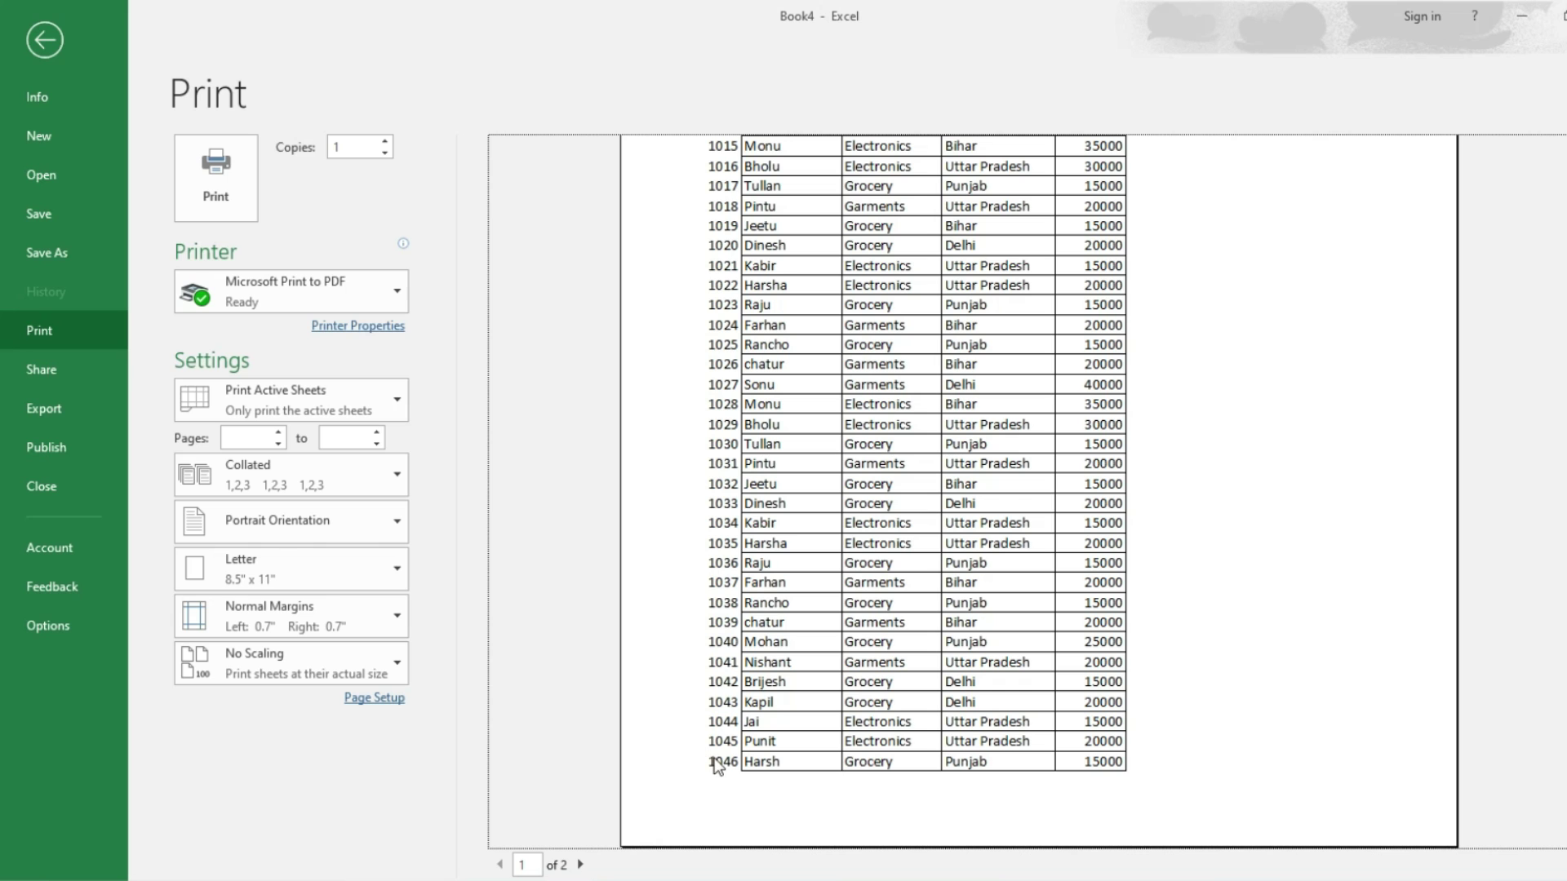
scroll(816, 718, "up", 5)
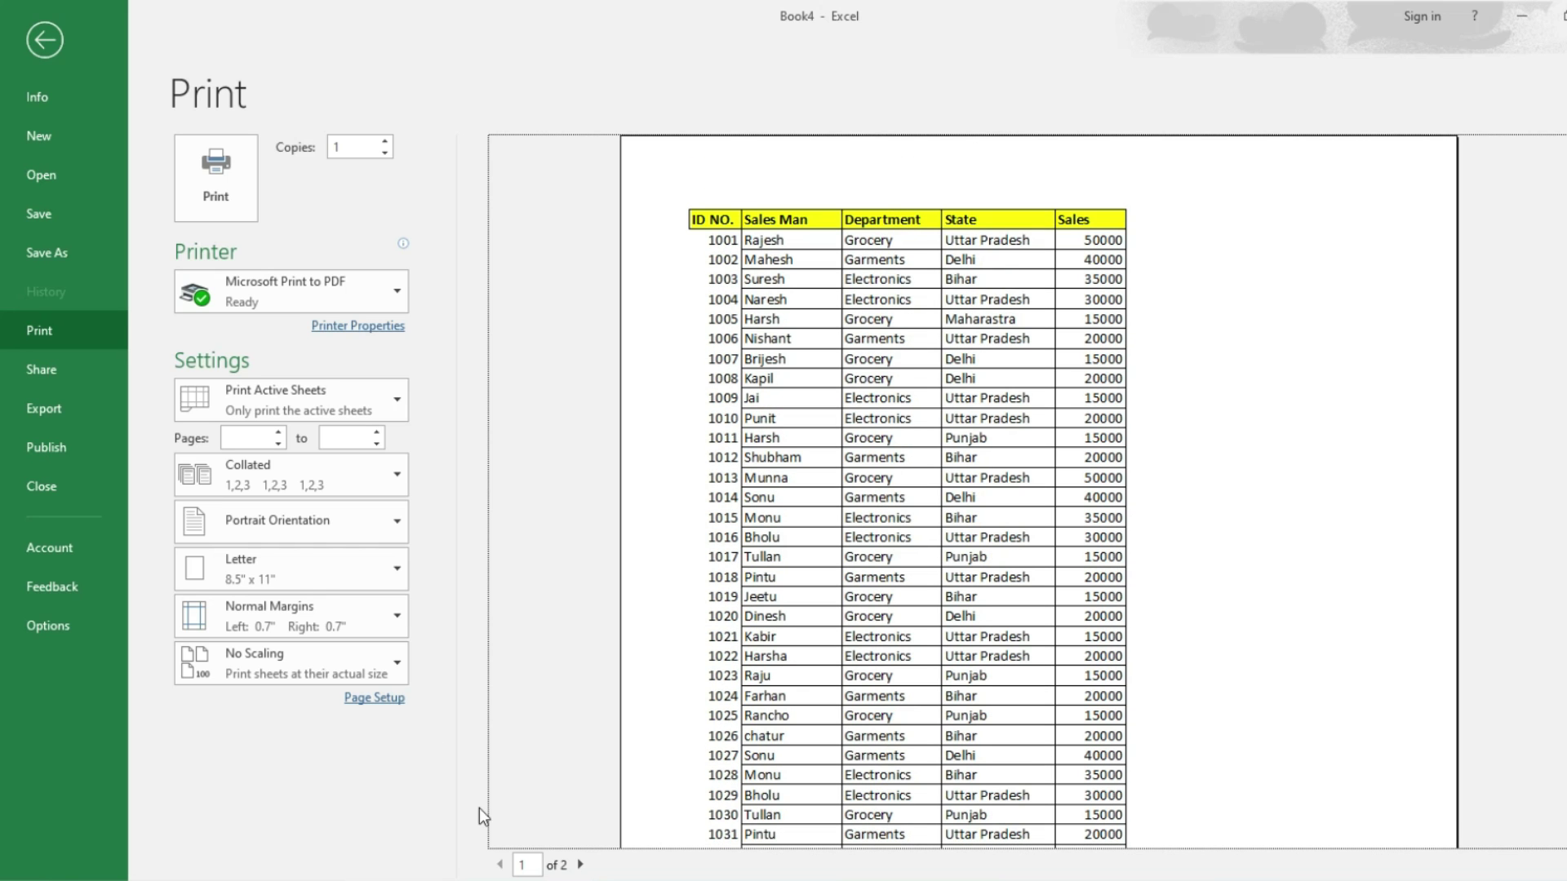
left_click(580, 865)
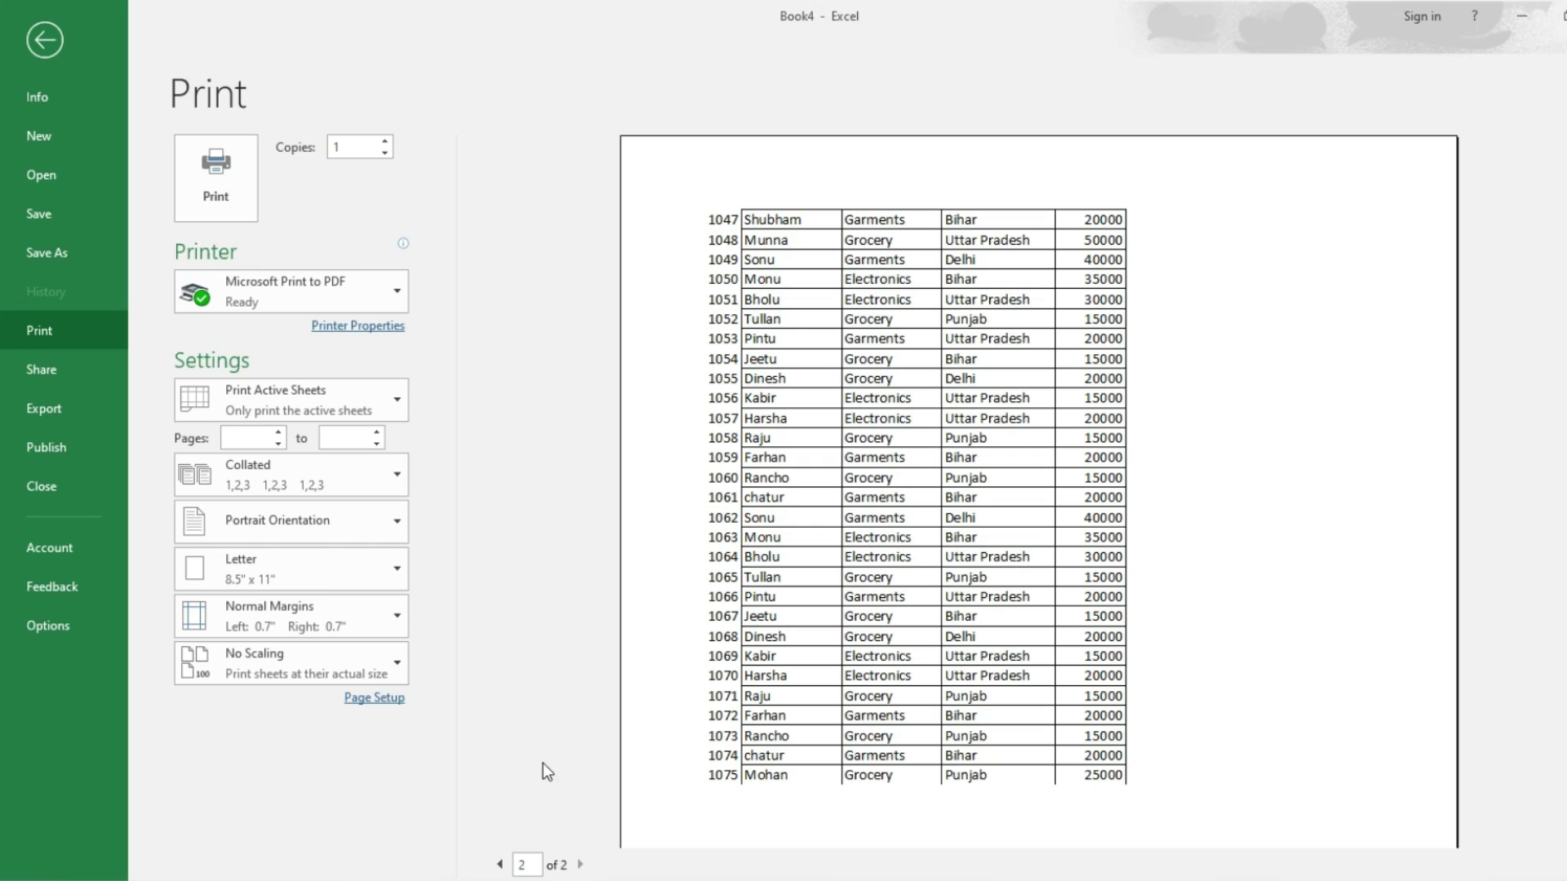
left_click(500, 865)
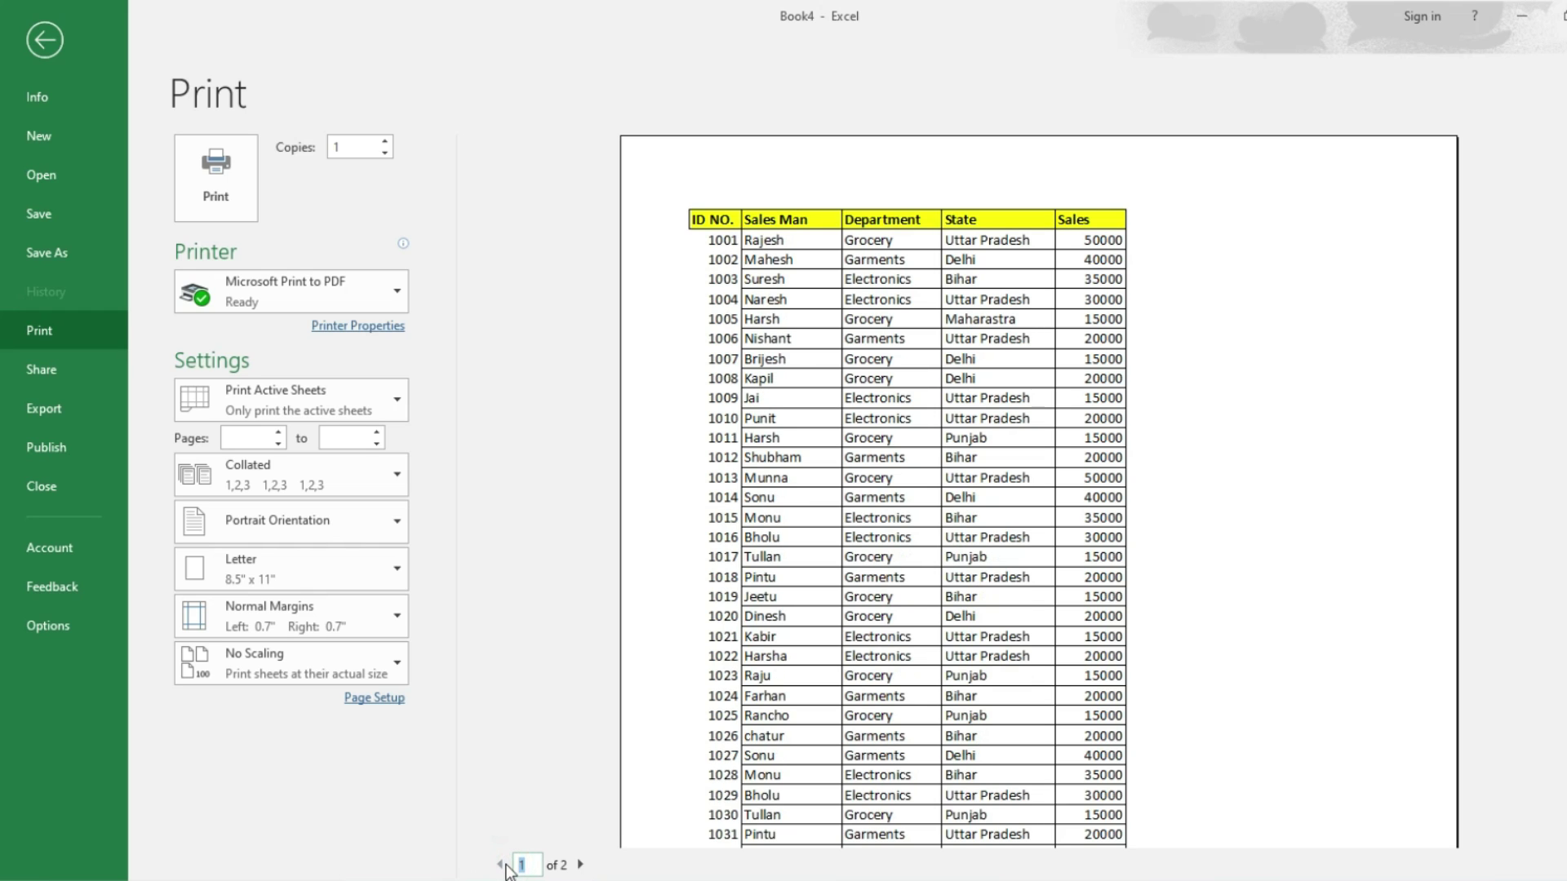
left_click(581, 865)
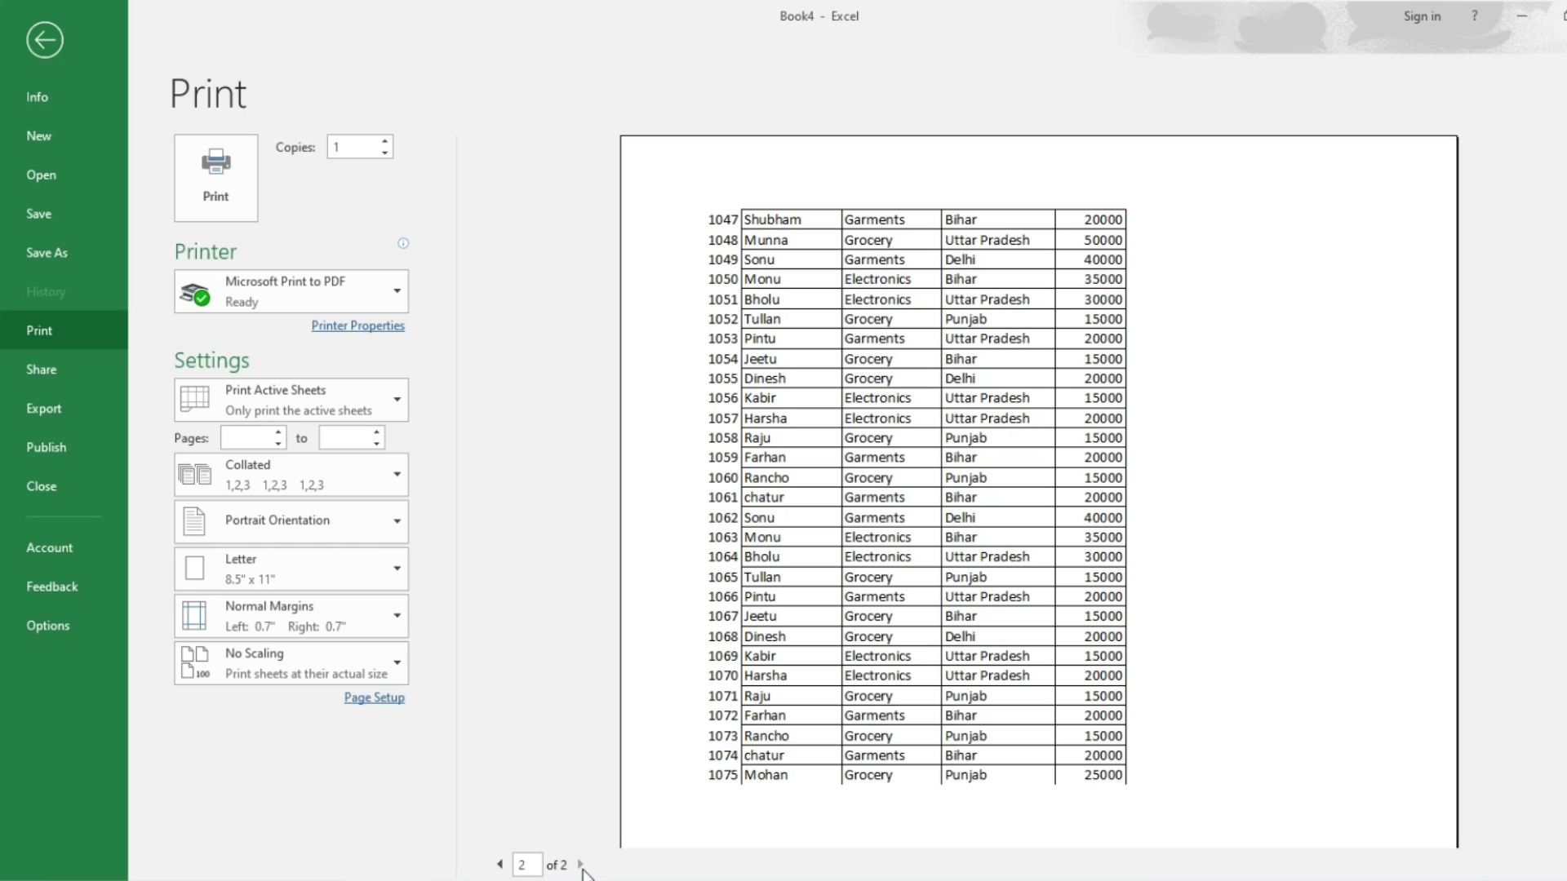
Step: Set row 1 ($1:$1) as the Print Titles row to repeat at the top of each page
left_click(44, 40)
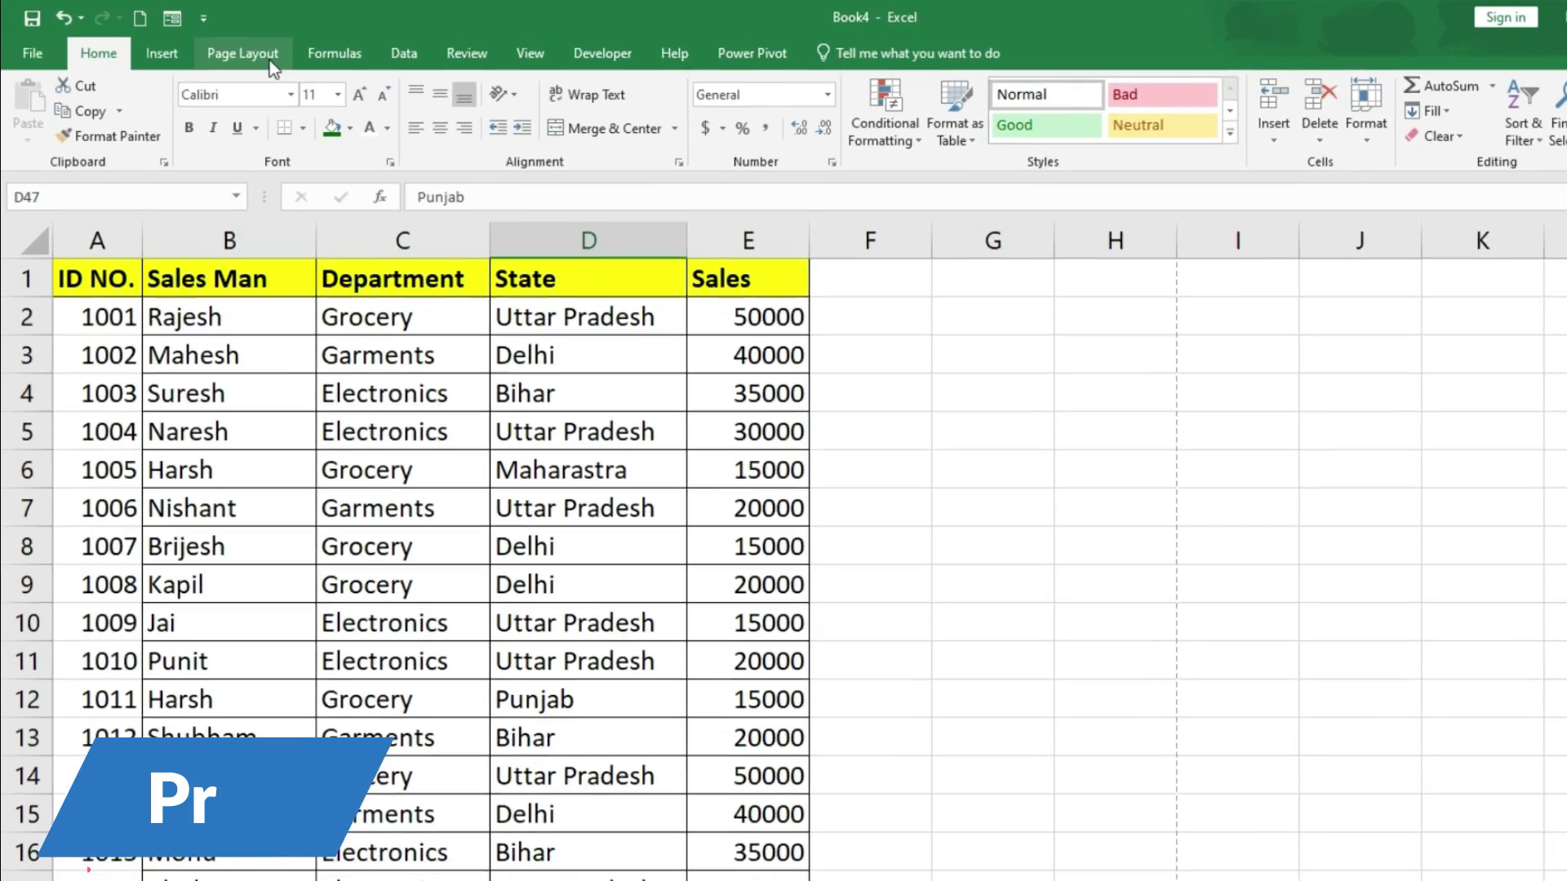
left_click(270, 60)
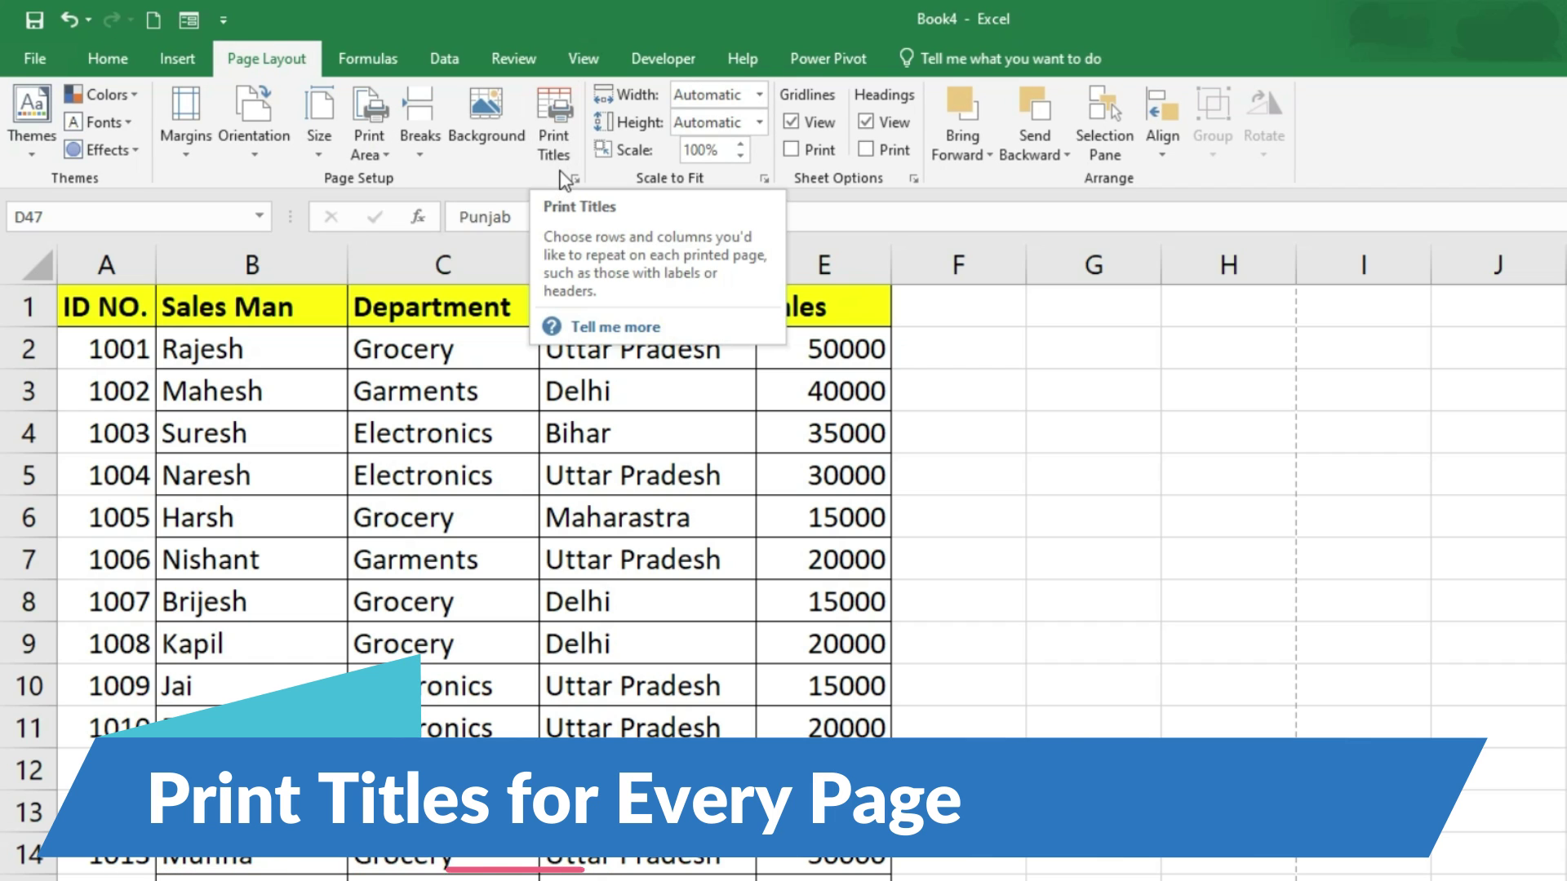
left_click(560, 124)
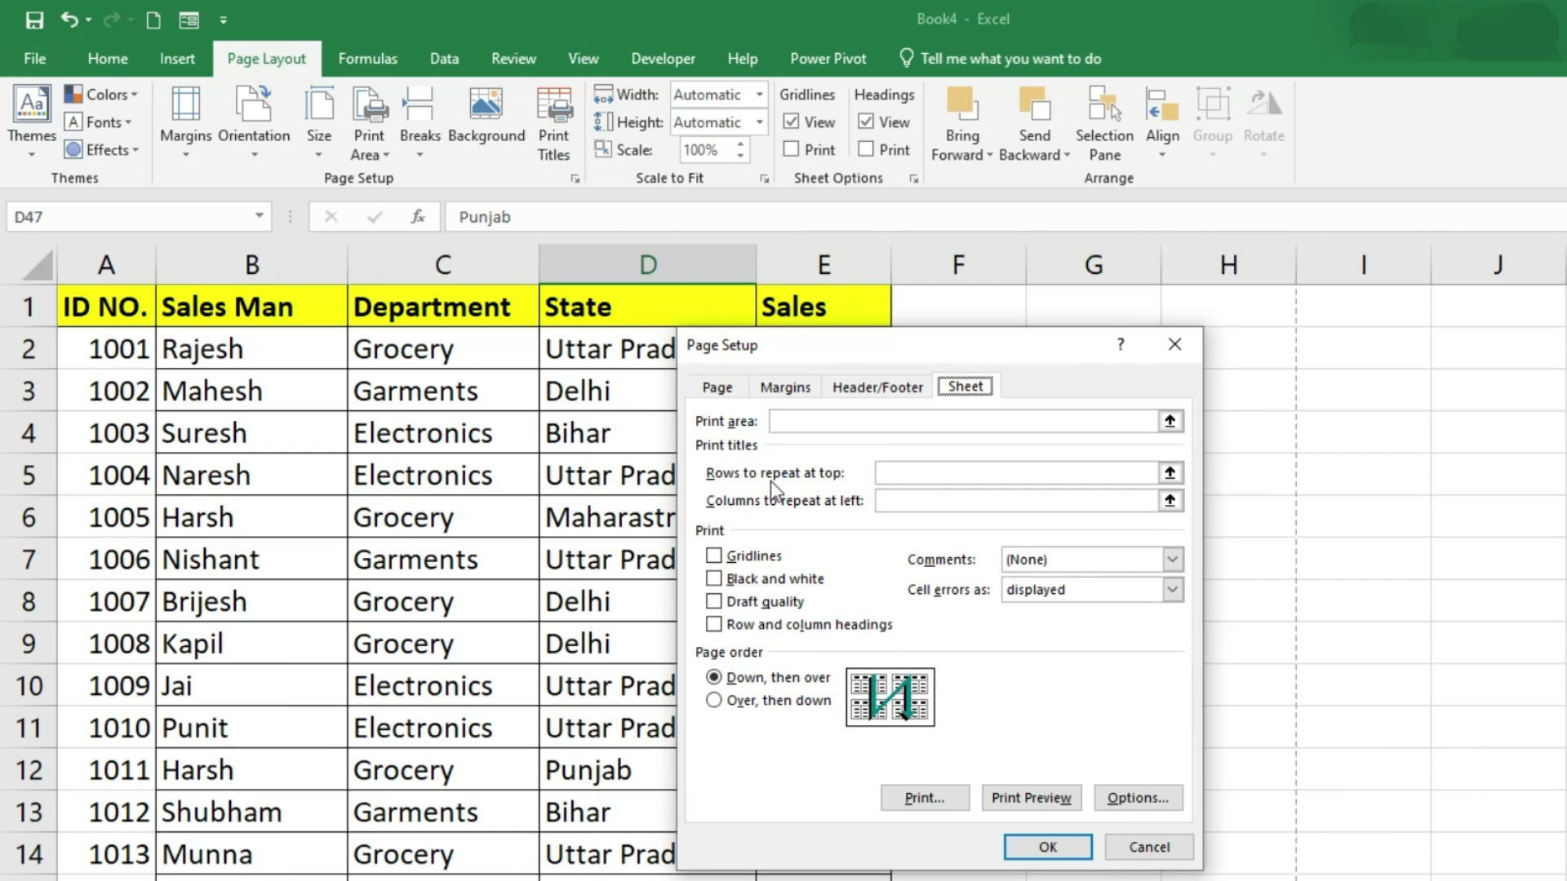
left_click(886, 472)
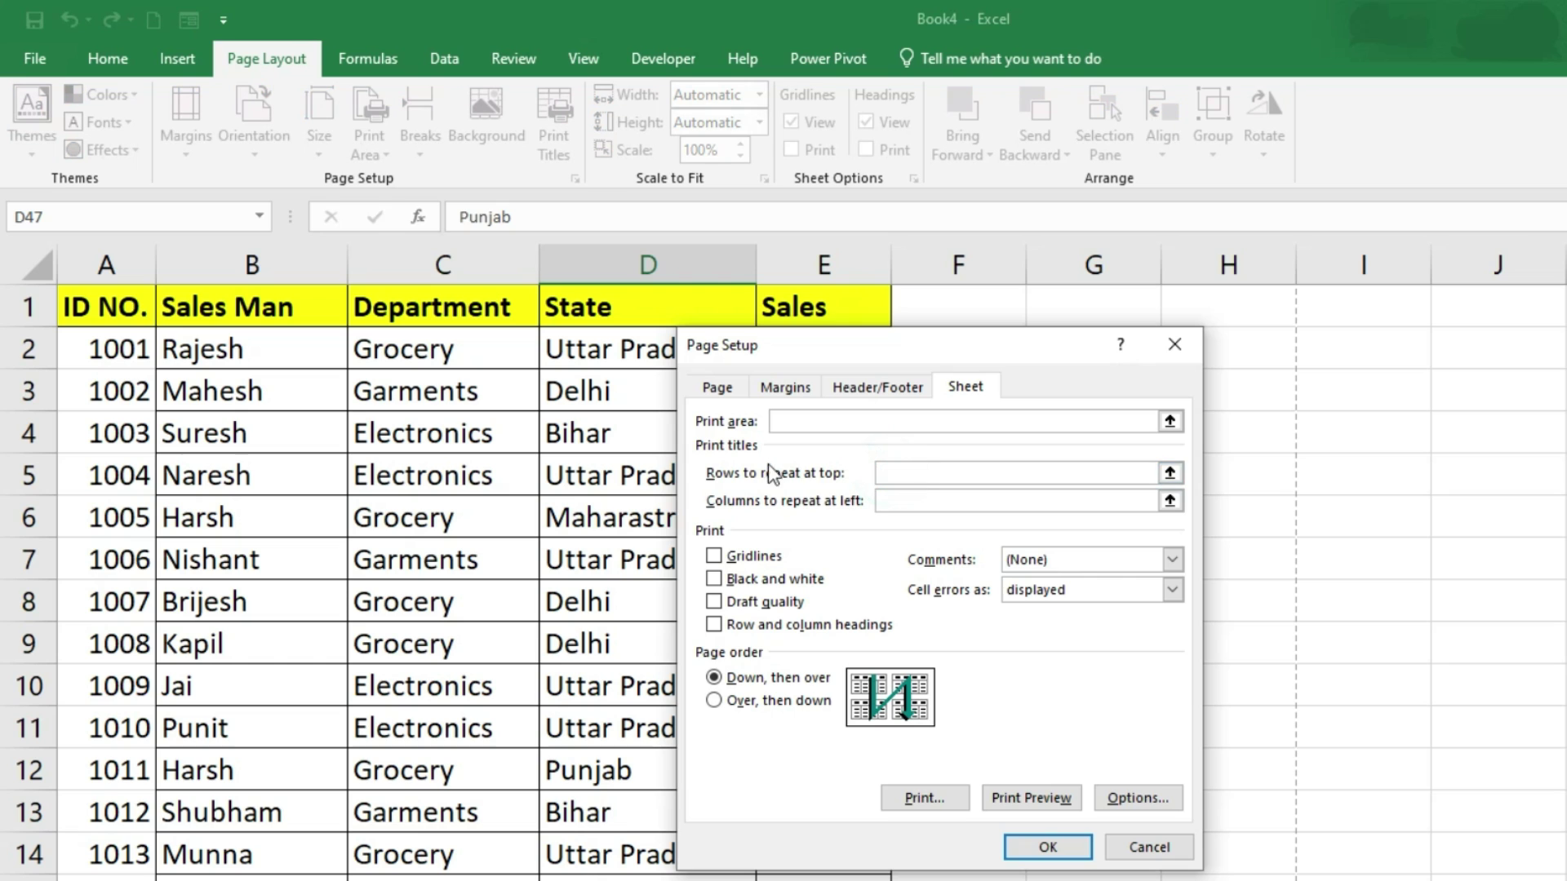
left_click(127, 304)
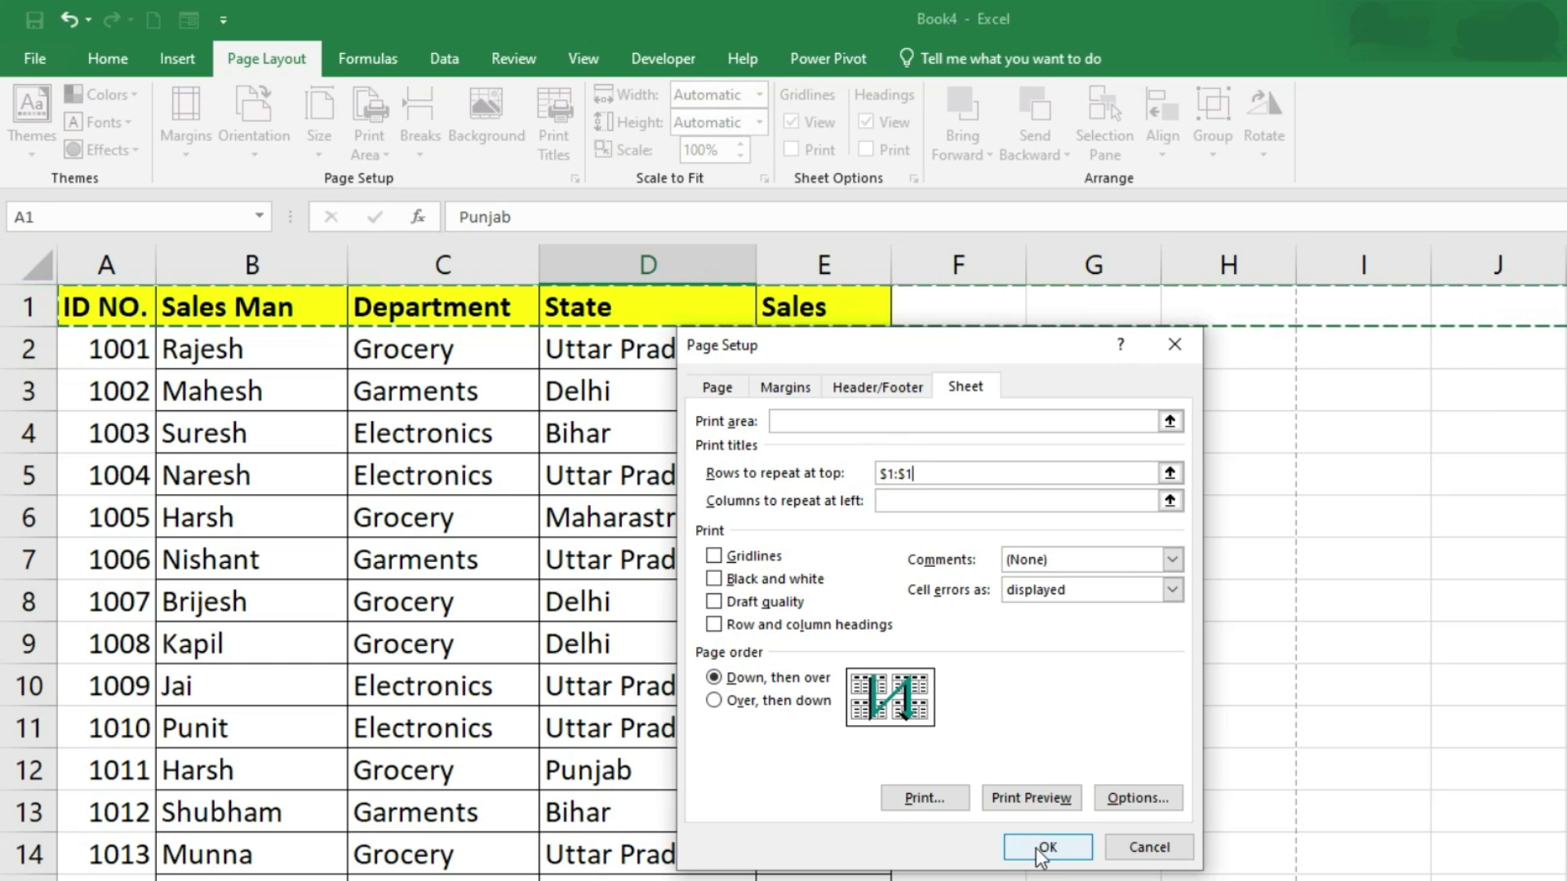
left_click(1038, 850)
left_click(31, 59)
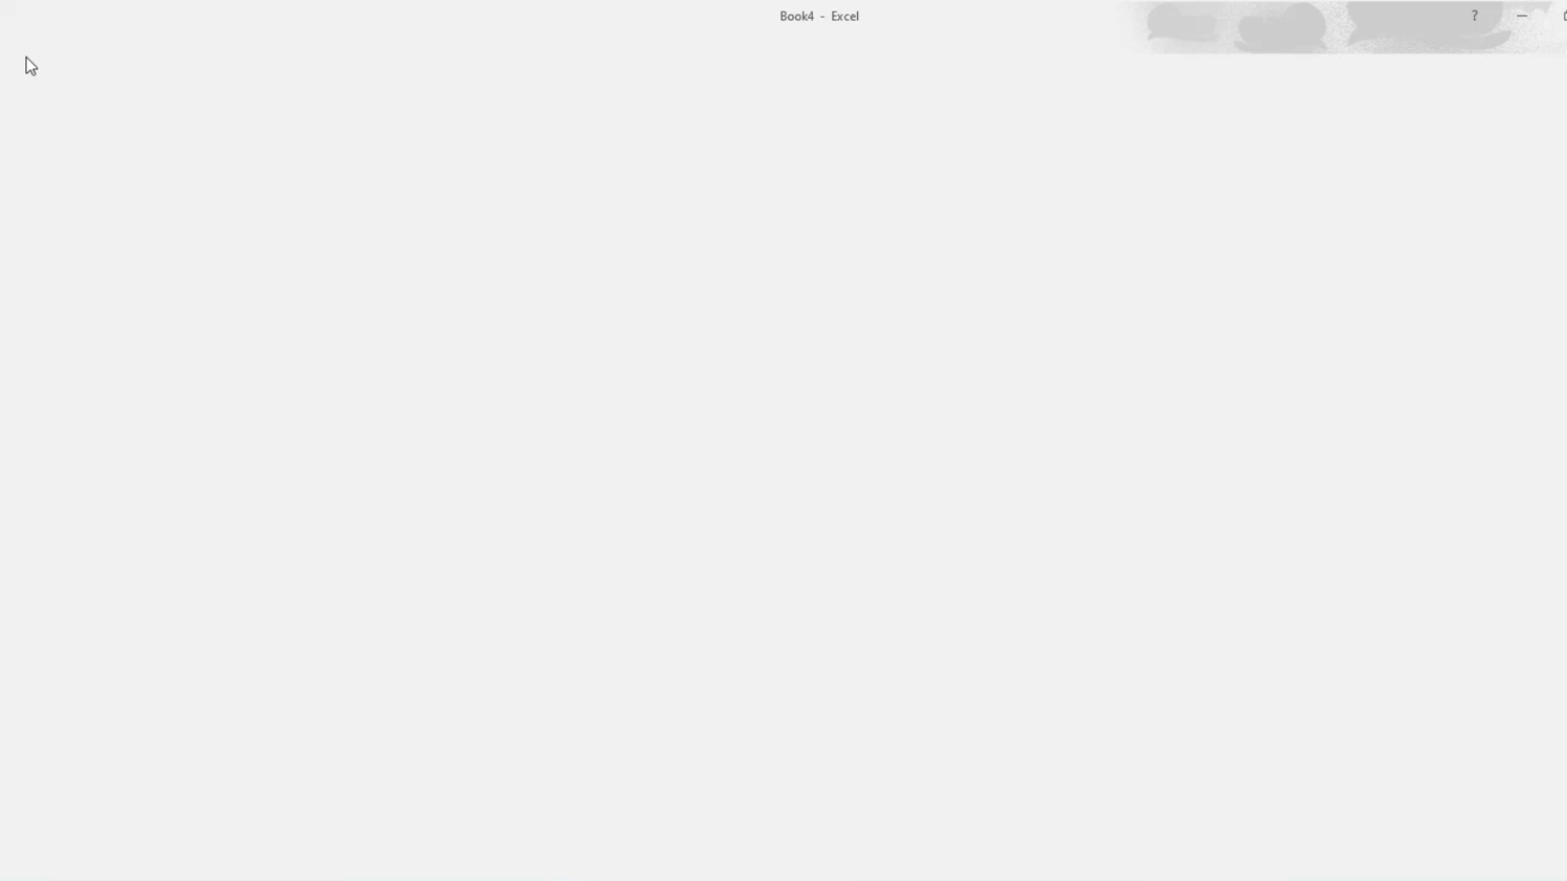
Step: Check in the print preview that page 2 now starts with the header row, then return to the sheet
left_click(61, 333)
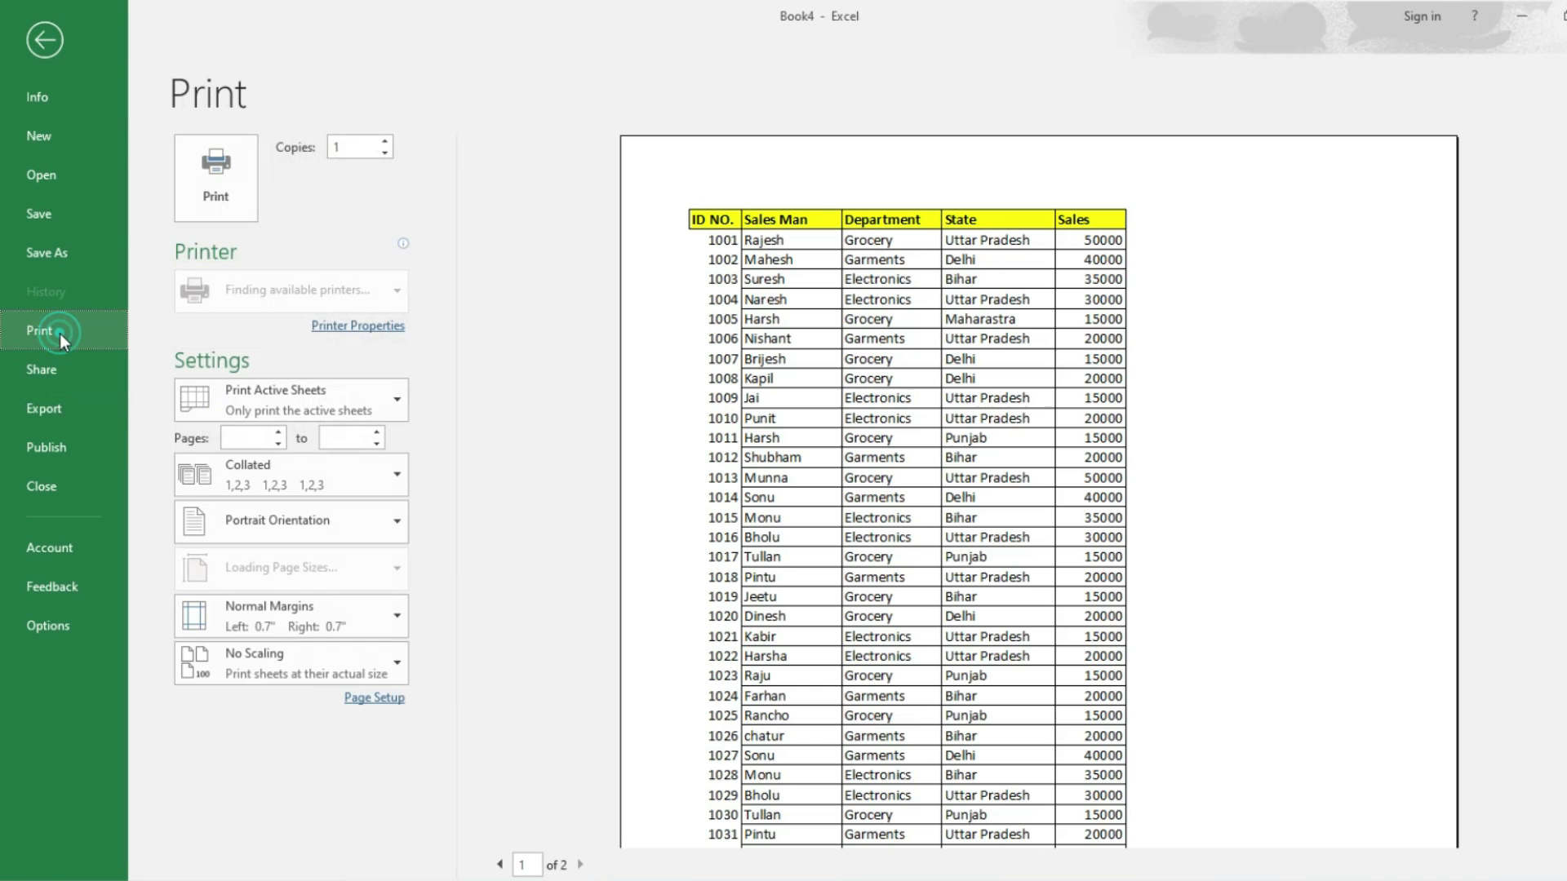
left_click(580, 864)
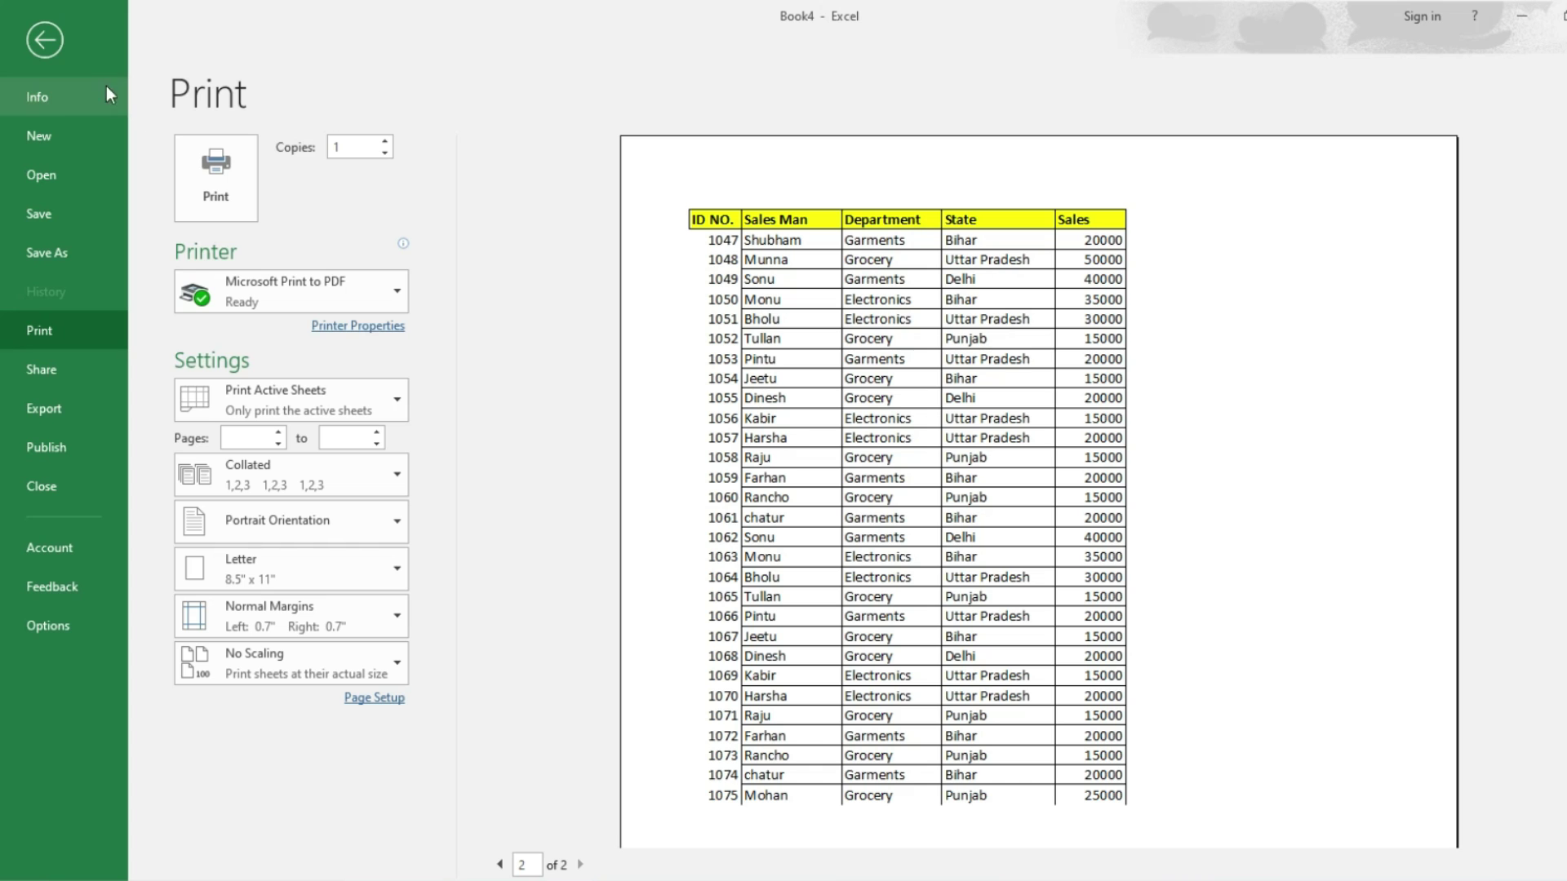
left_click(45, 40)
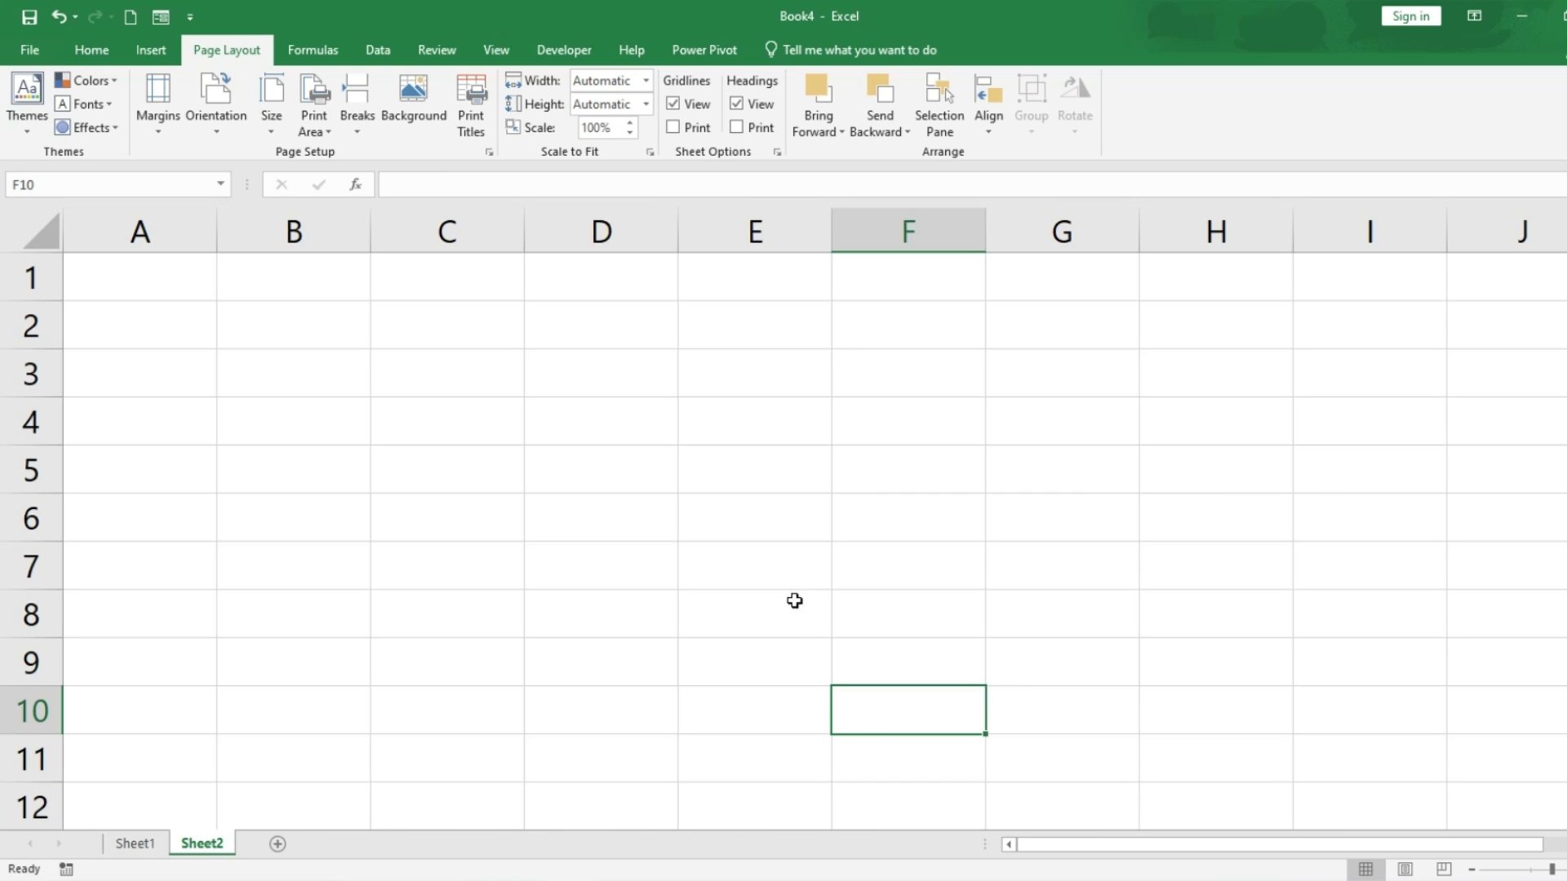
left_click(85, 50)
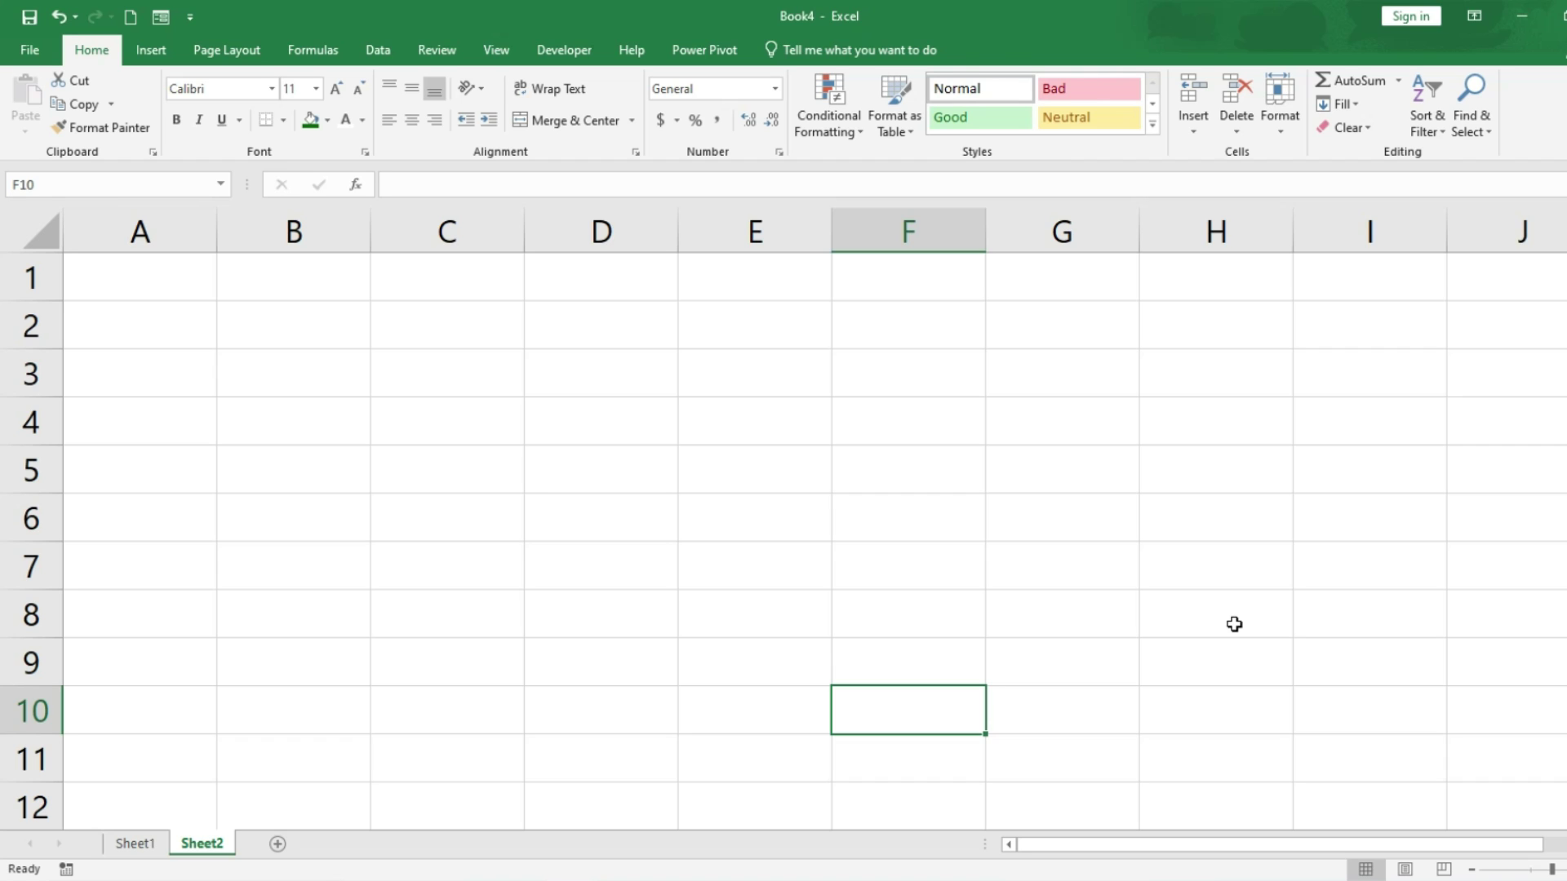
key("super+d")
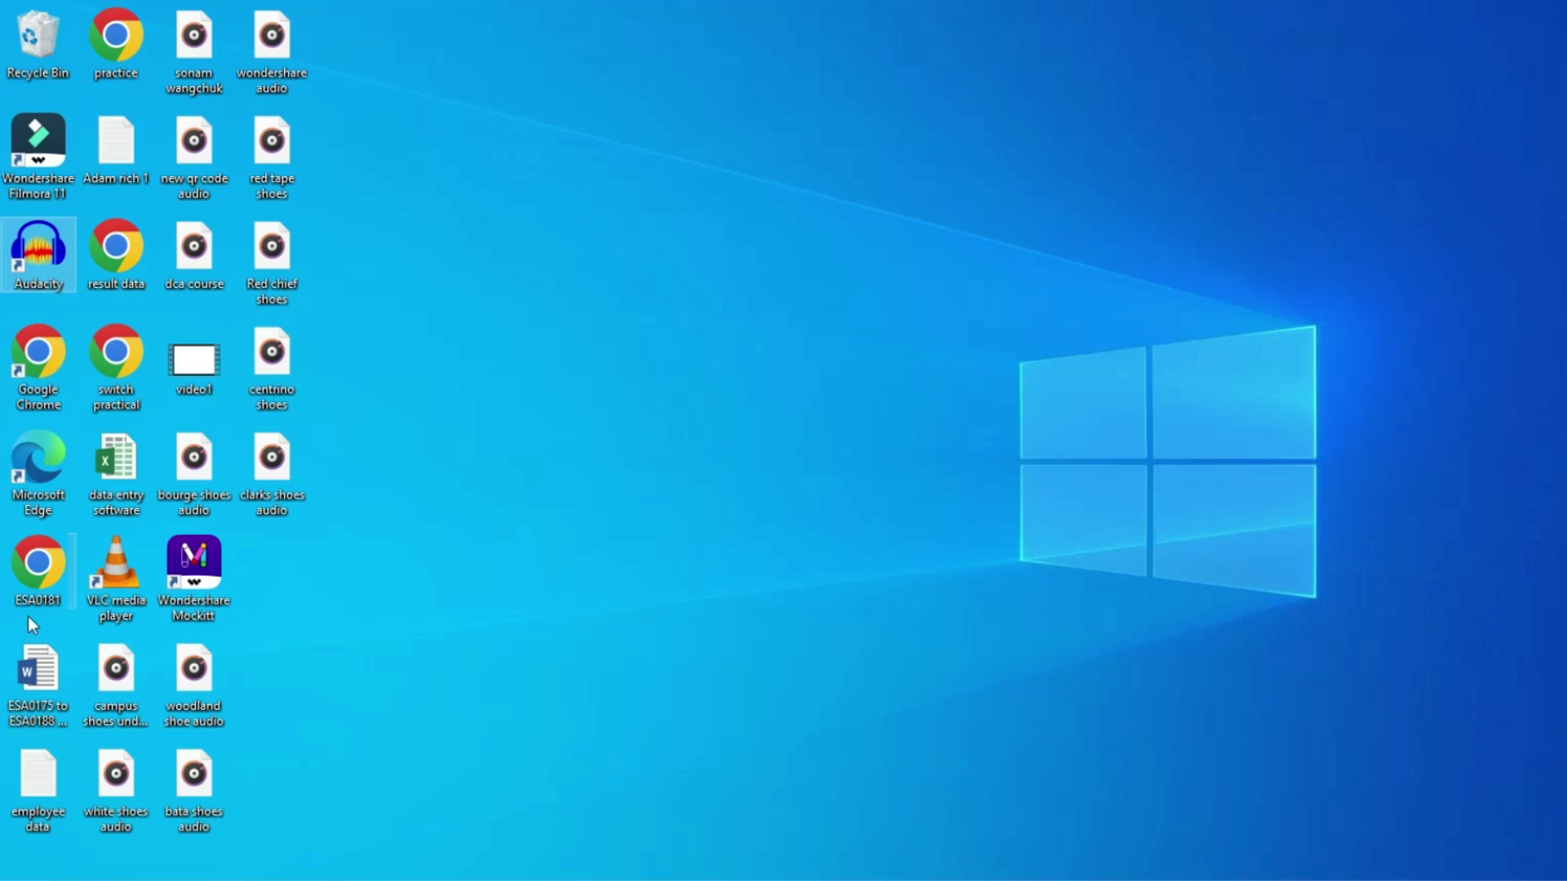
double_click(44, 796)
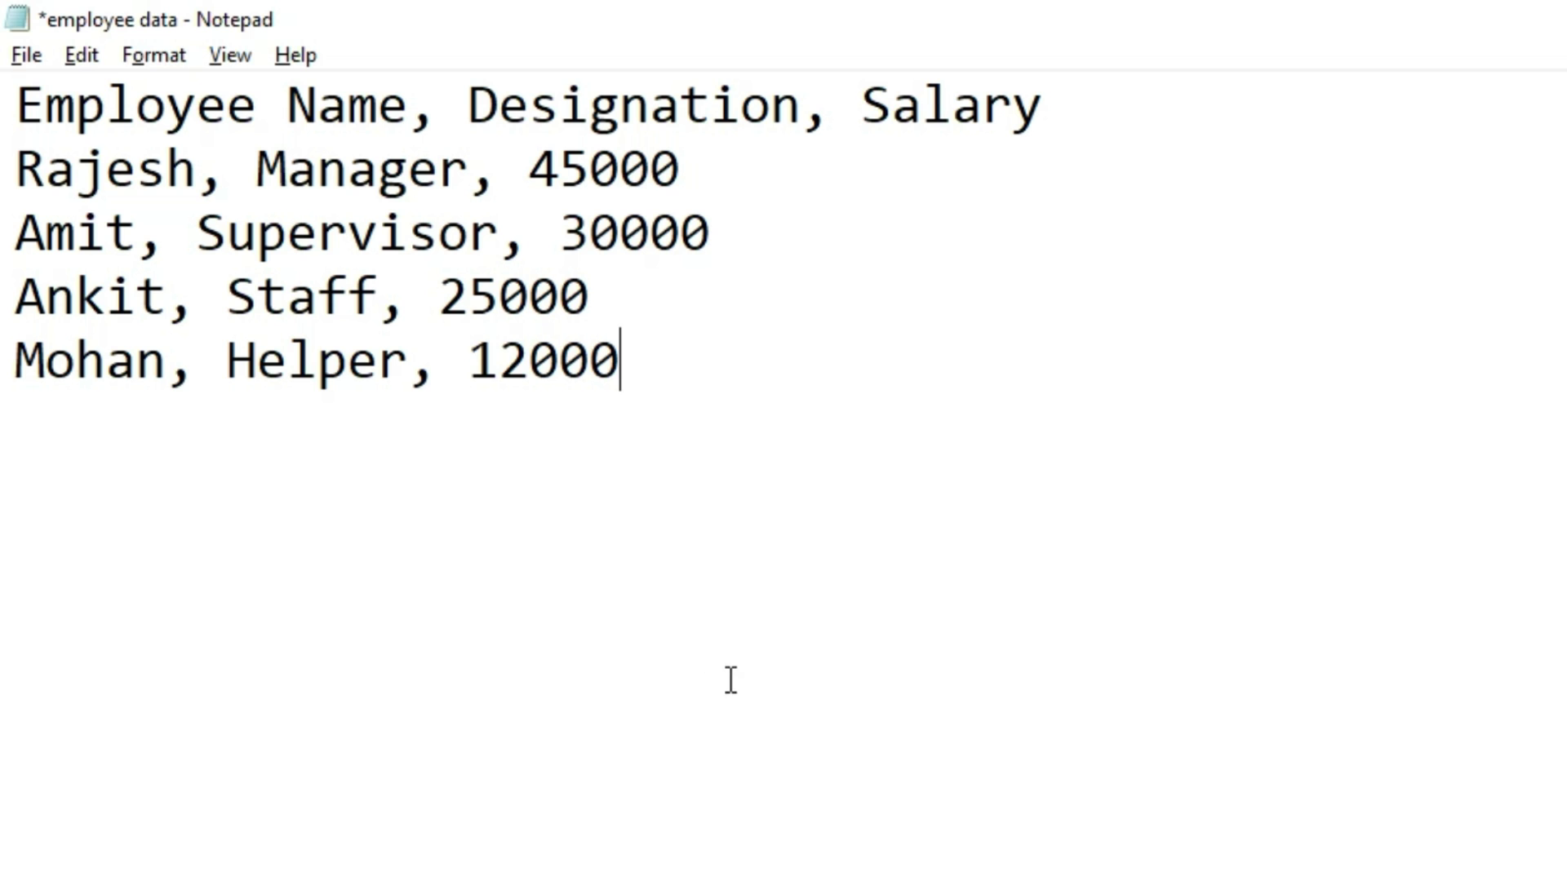
key("alt+F4")
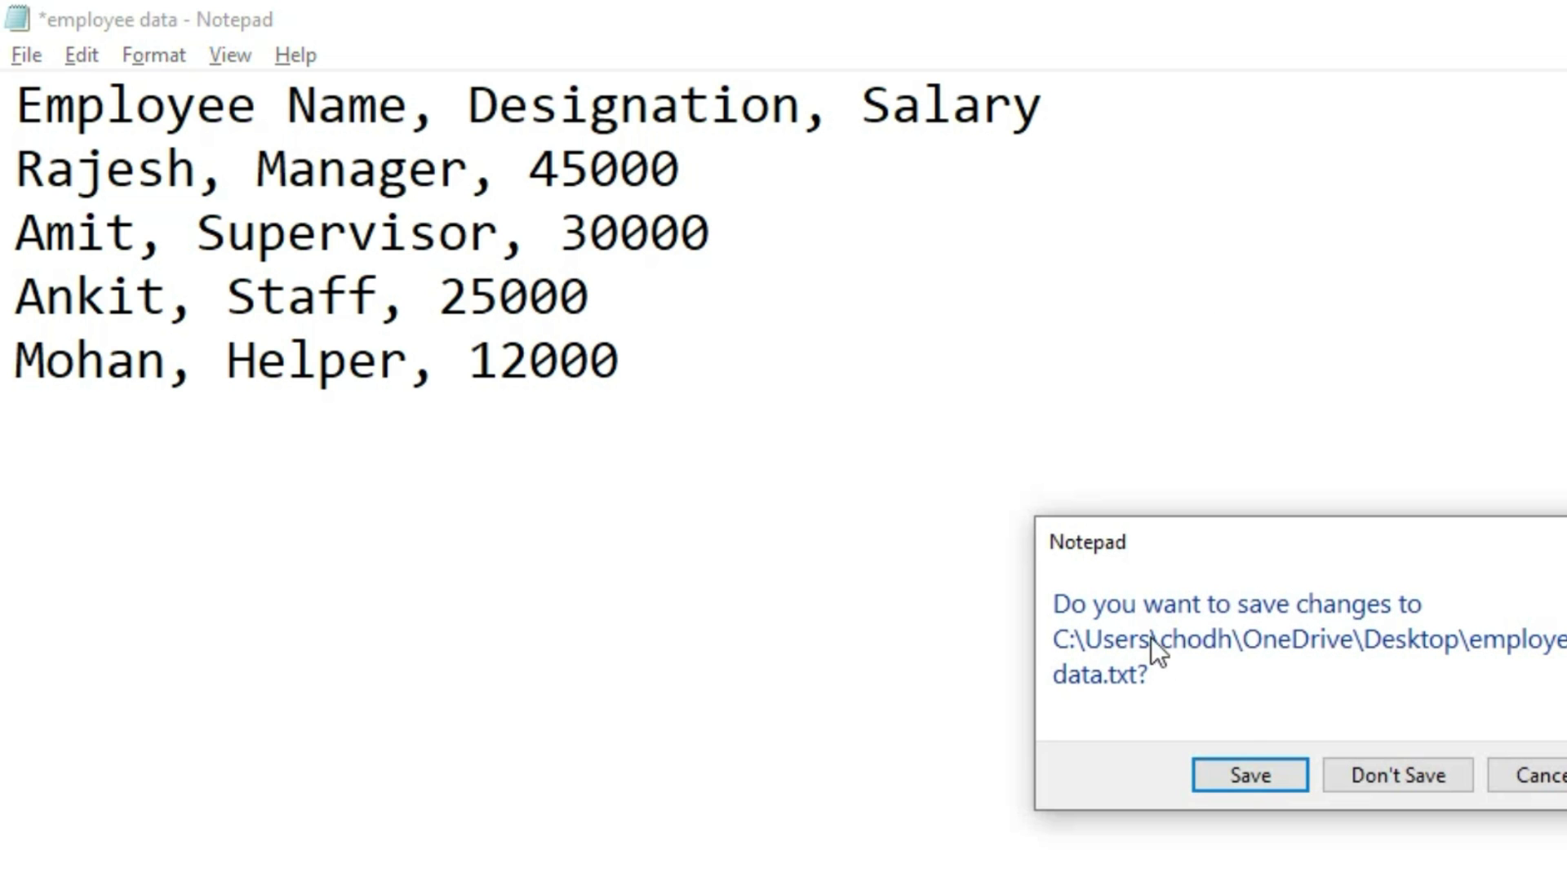
left_click(1363, 777)
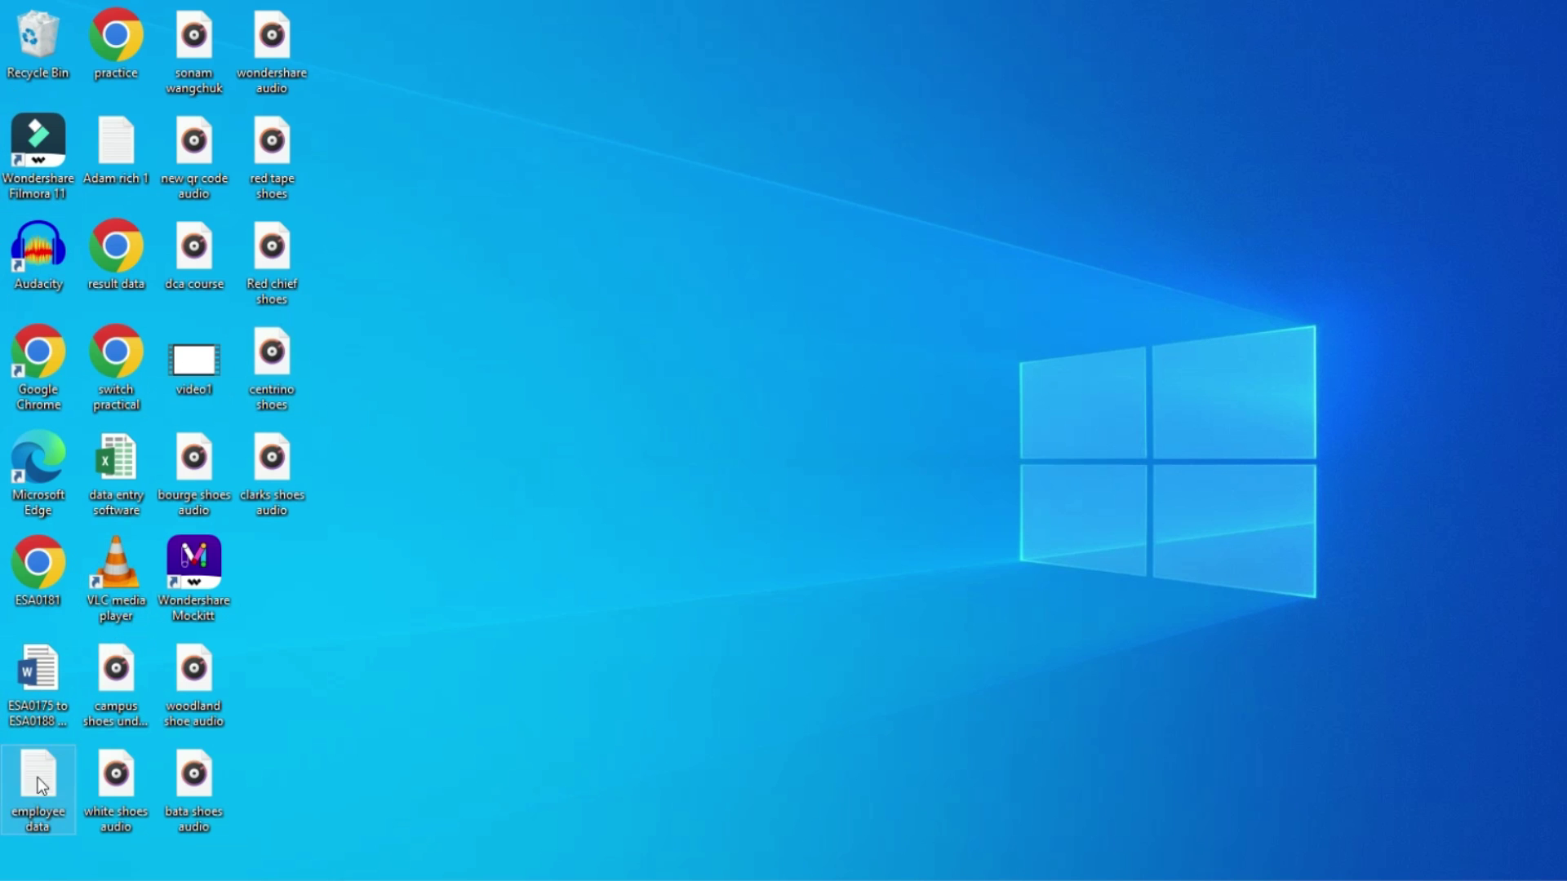
left_click(515, 809)
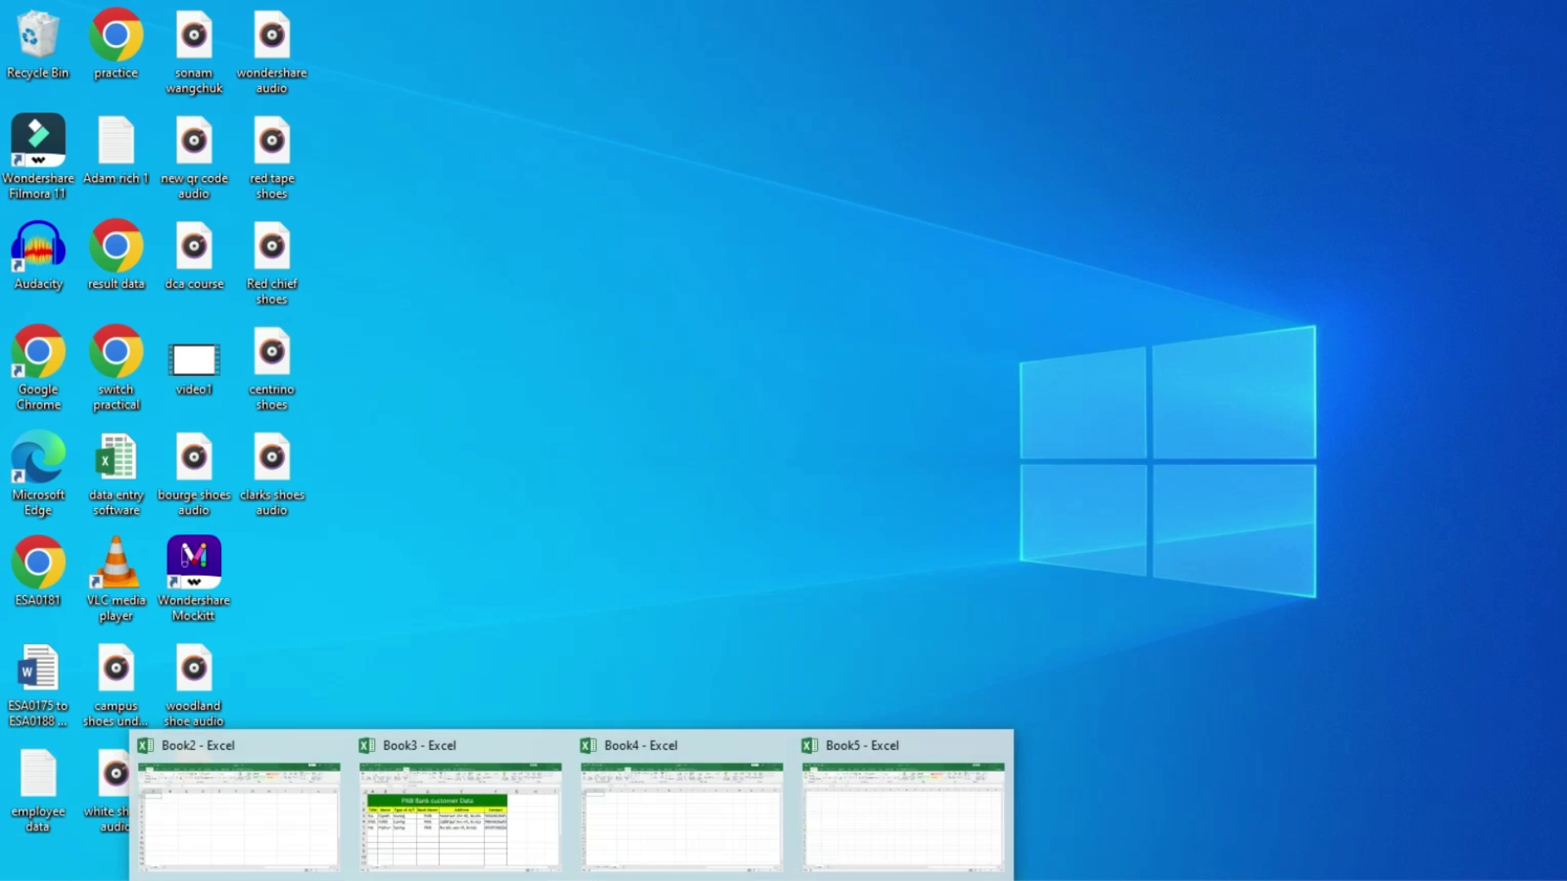
Step: In Book5, import the 'employee data' file via Data > Get Data > From Text/CSV
left_click(851, 816)
scroll(139, 485, "up", 4)
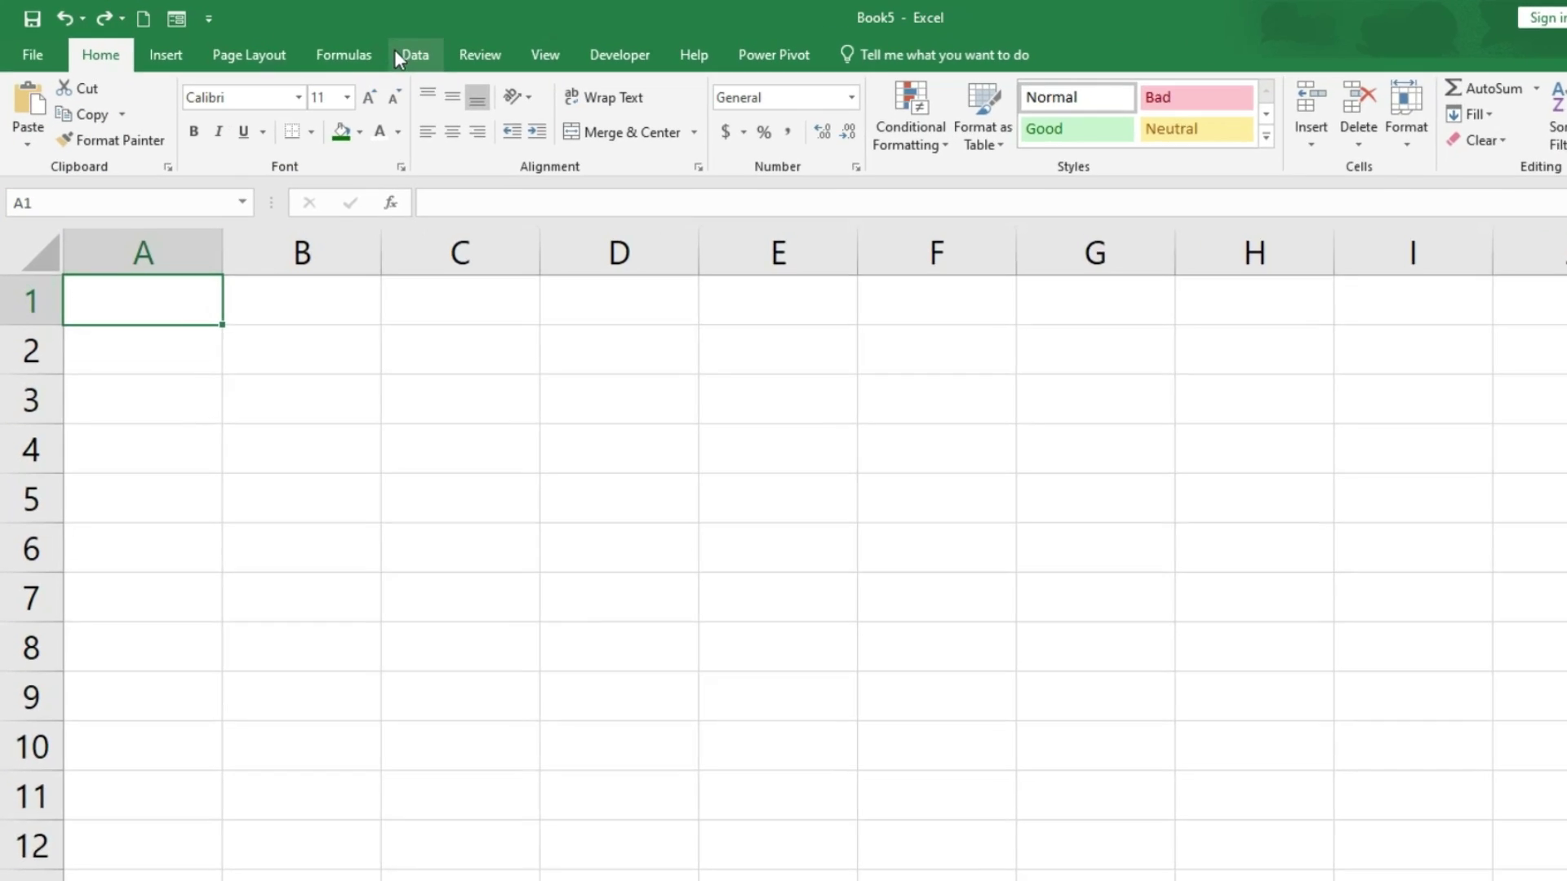
left_click(397, 55)
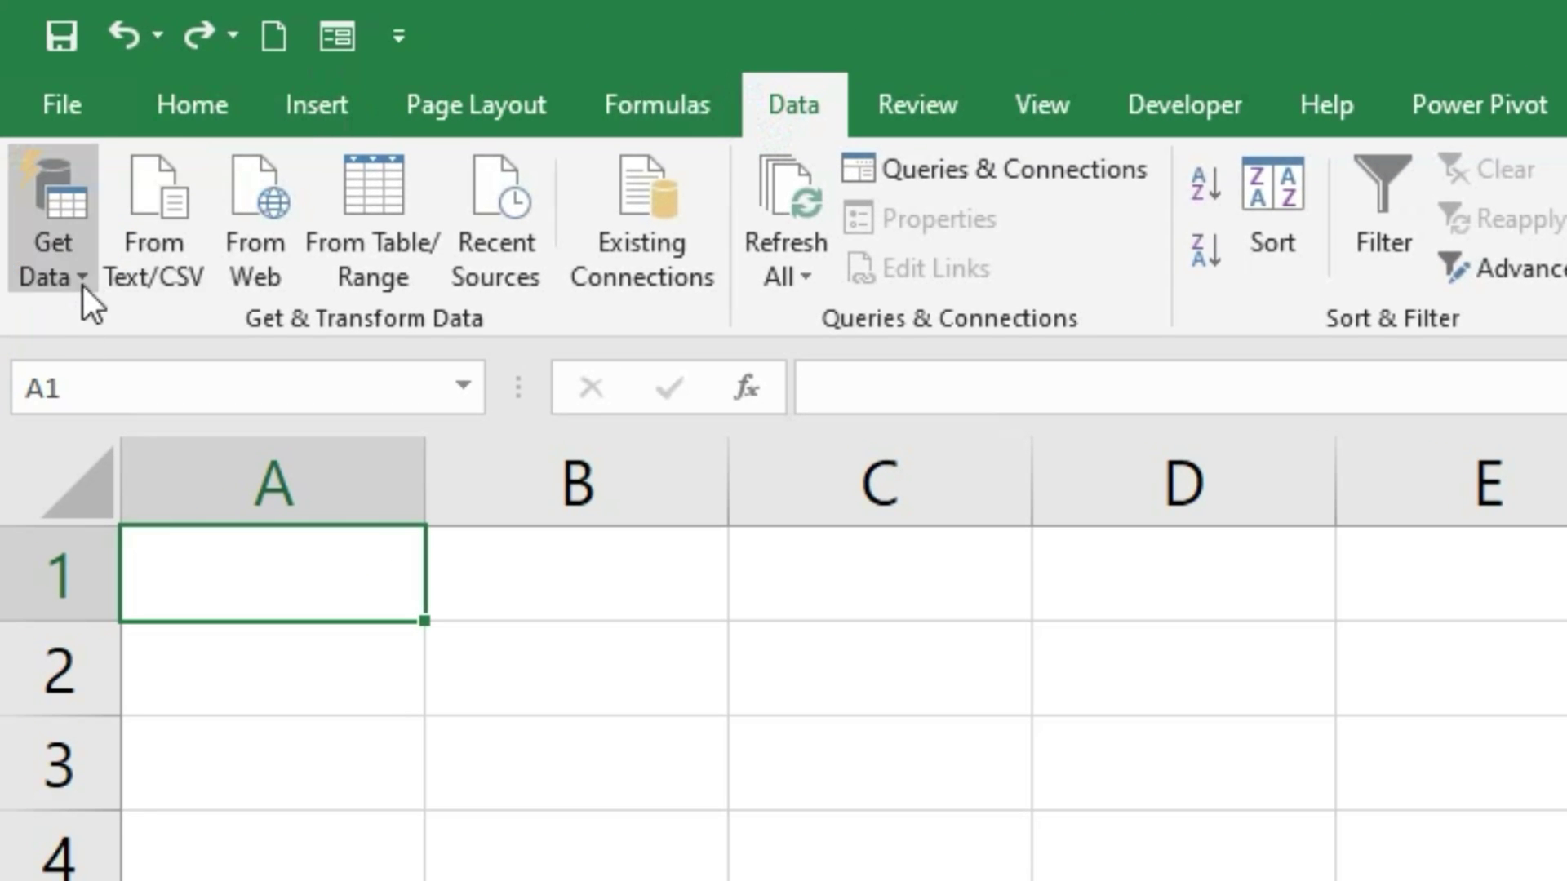
left_click(65, 269)
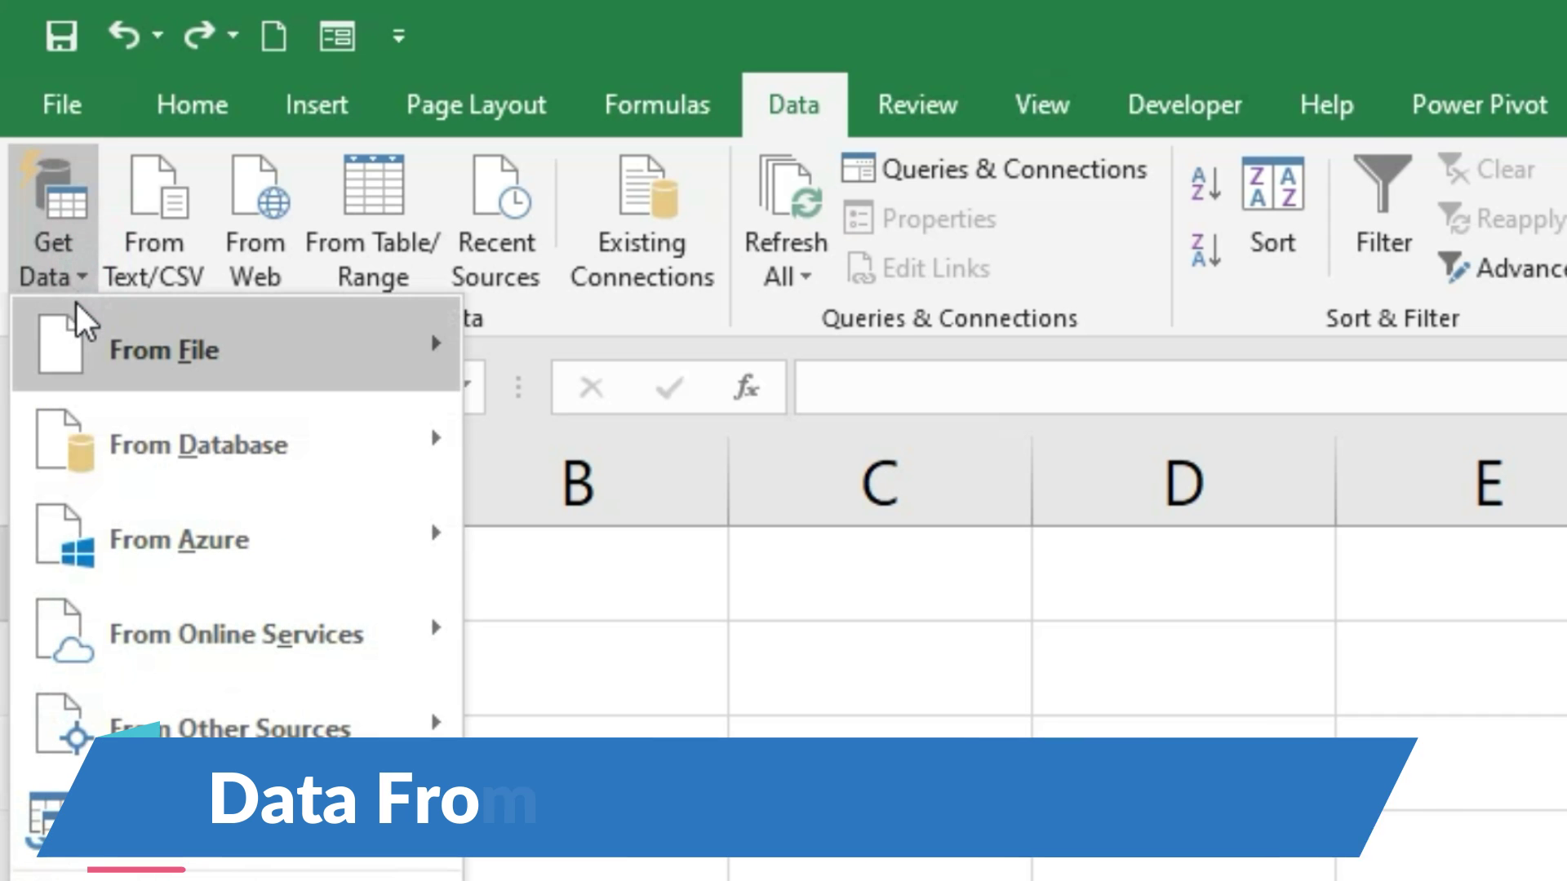
mouse_move(35, 360)
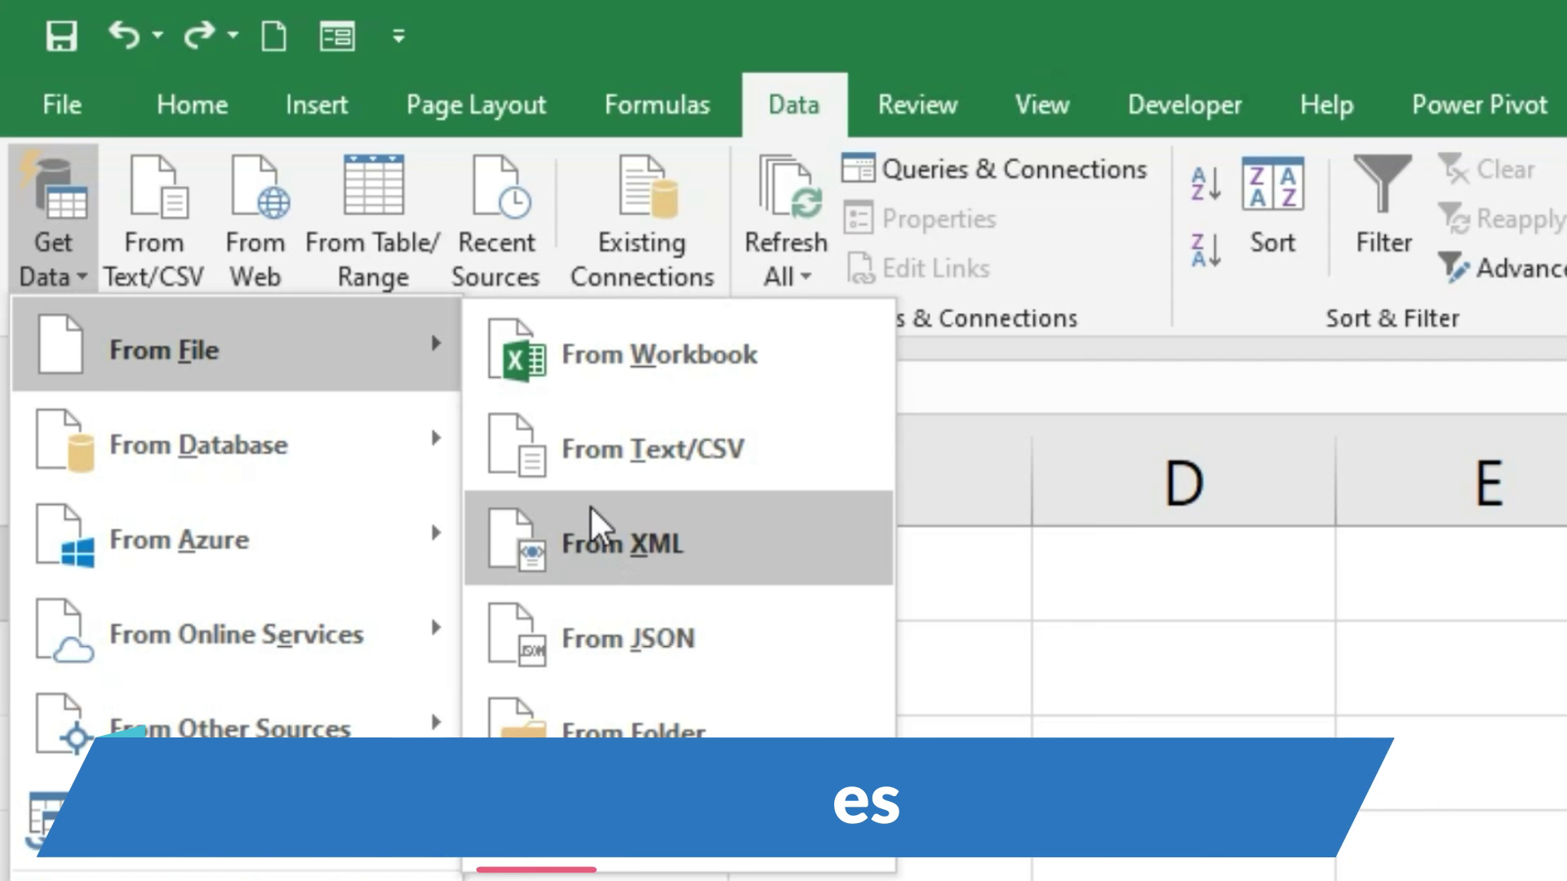
left_click(594, 448)
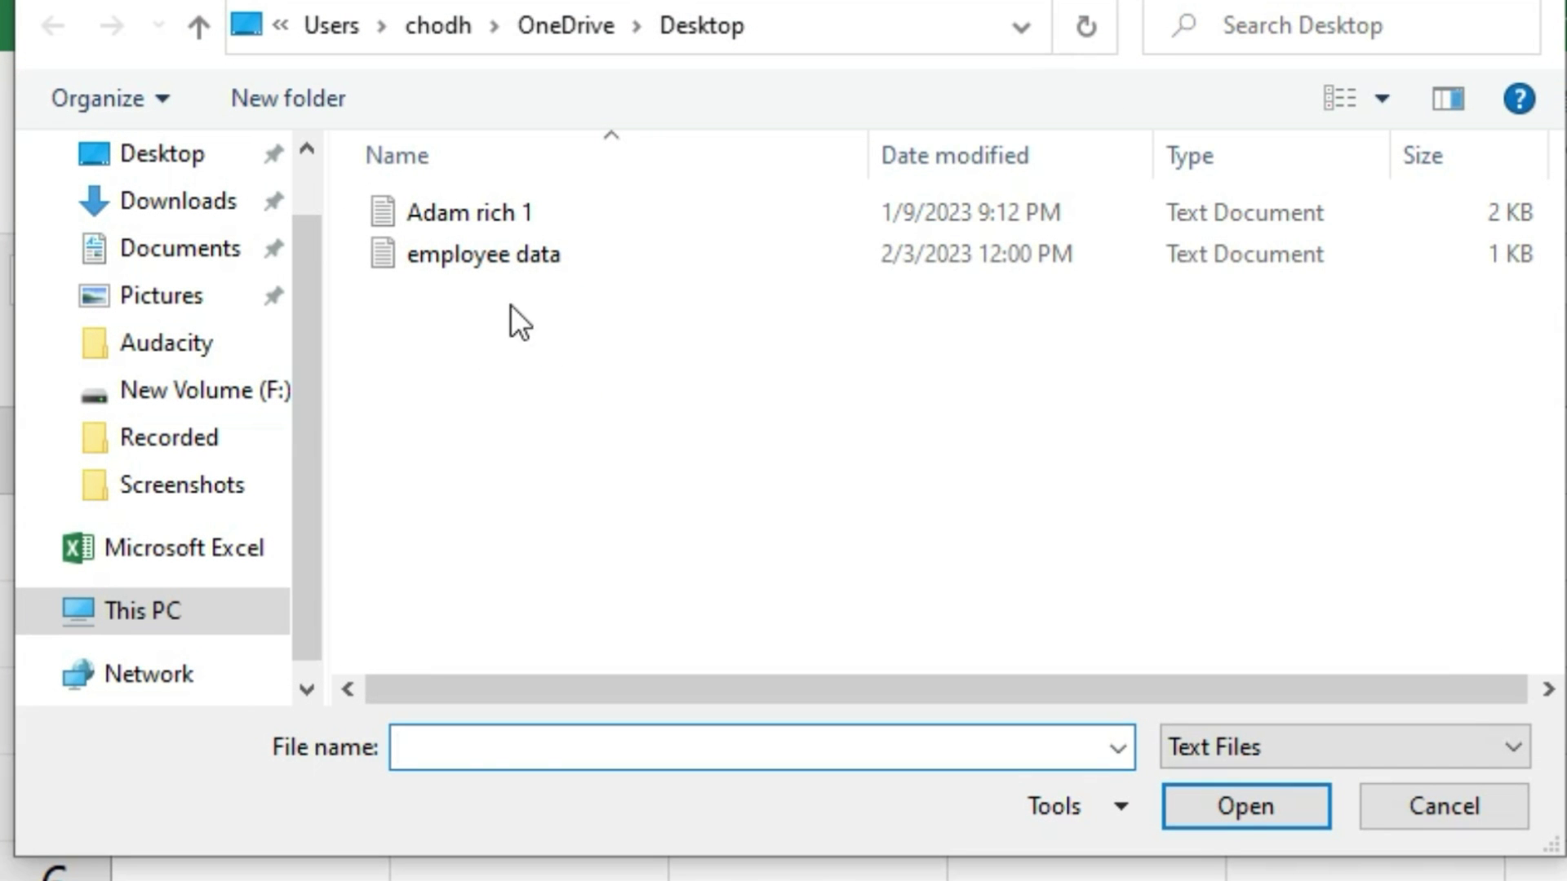
left_click(482, 257)
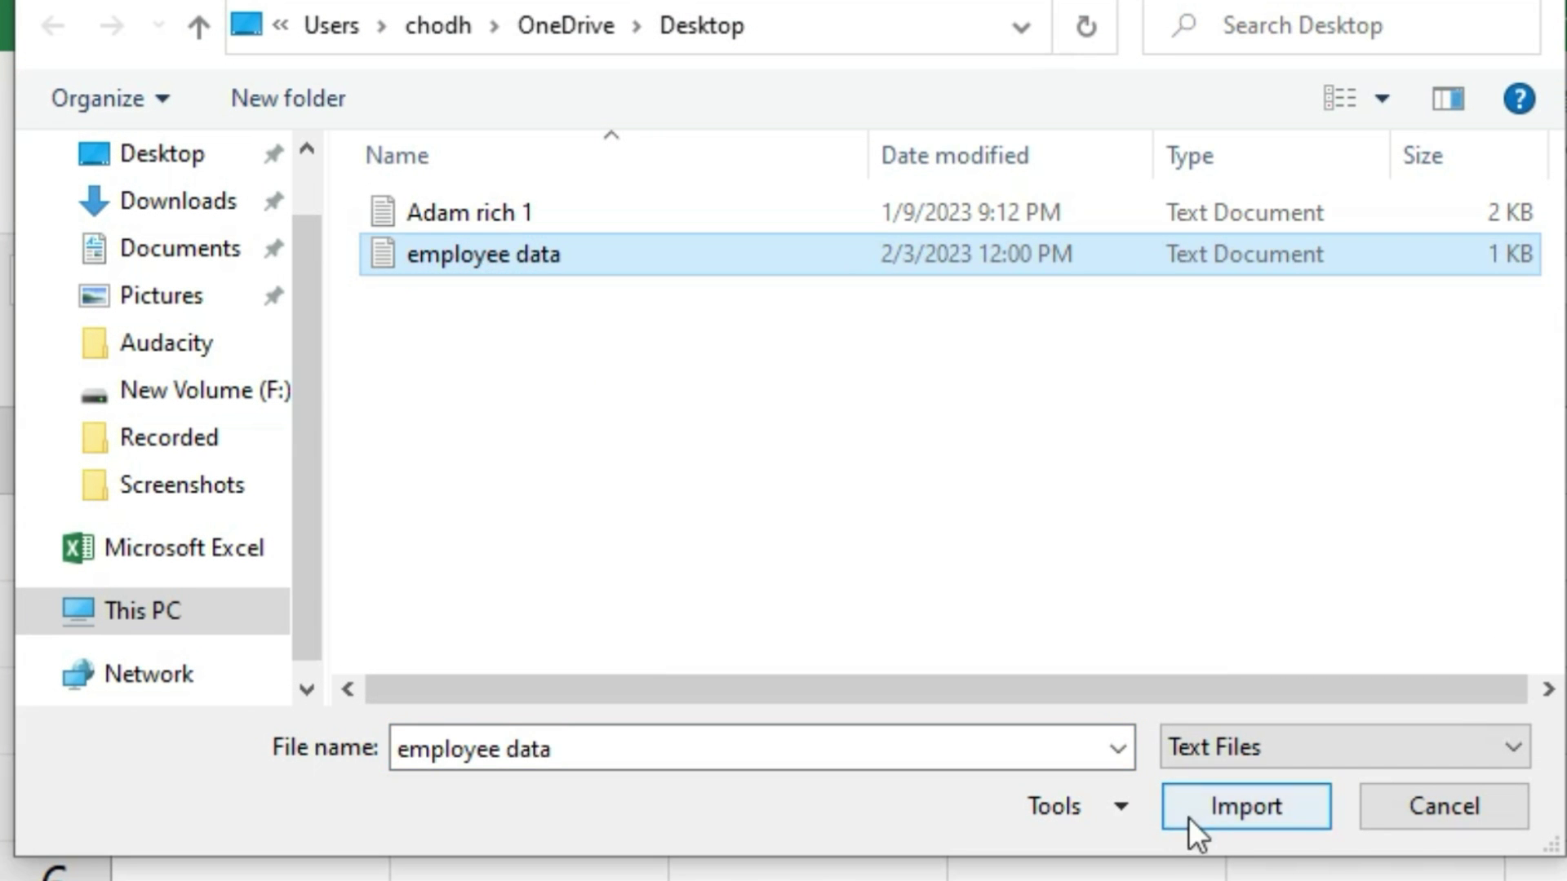
left_click(1214, 806)
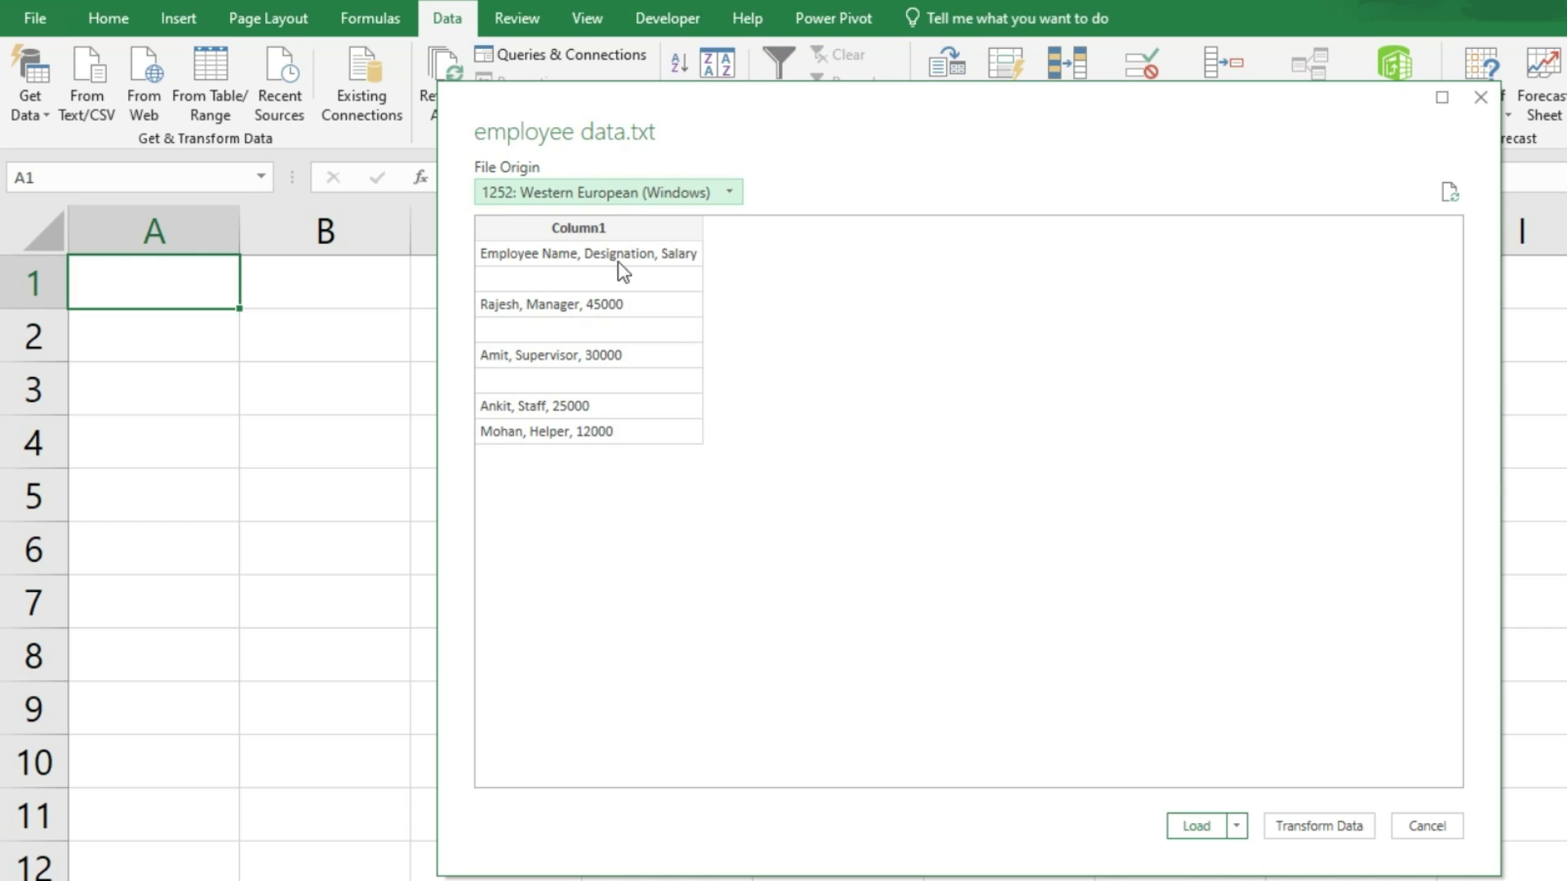
Step: In Power Query, remove the blank rows from the employee data and load it into the sheet
left_click(1307, 833)
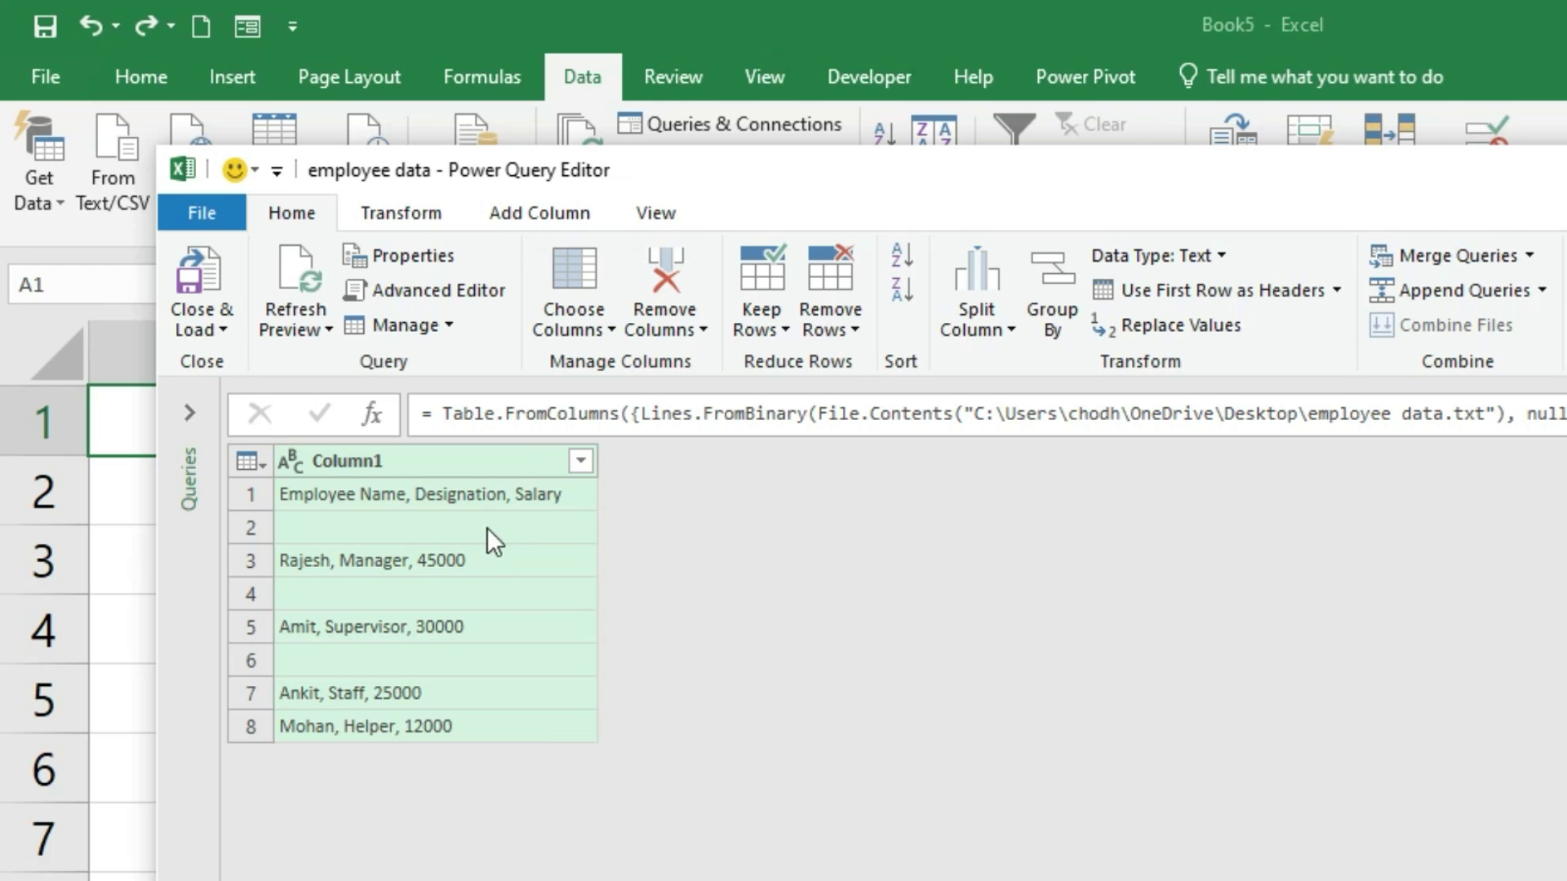
left_click(441, 527)
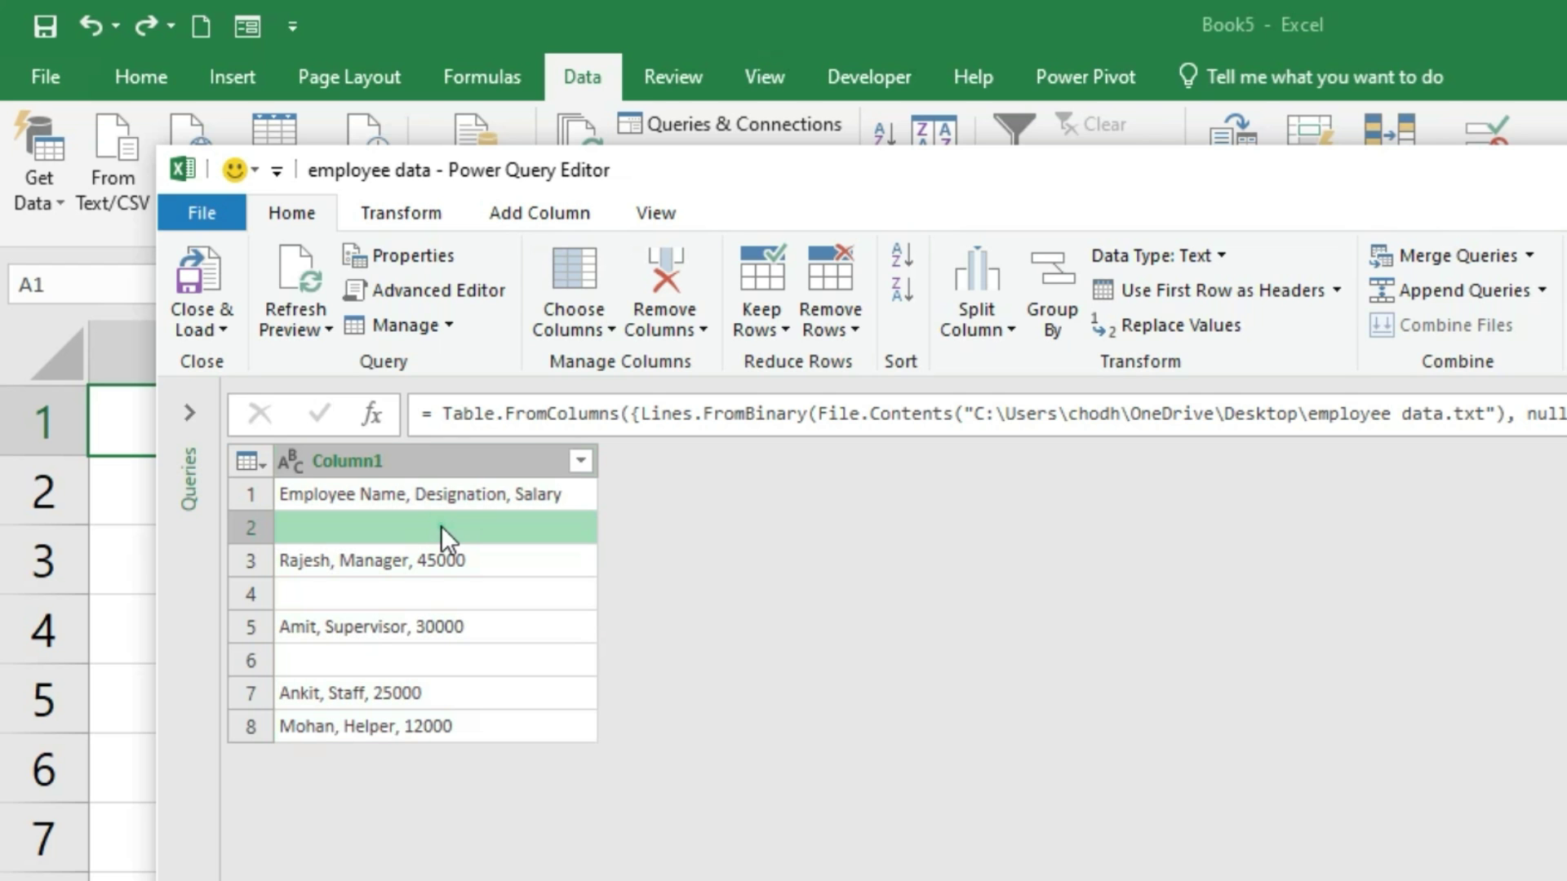
left_click(366, 596)
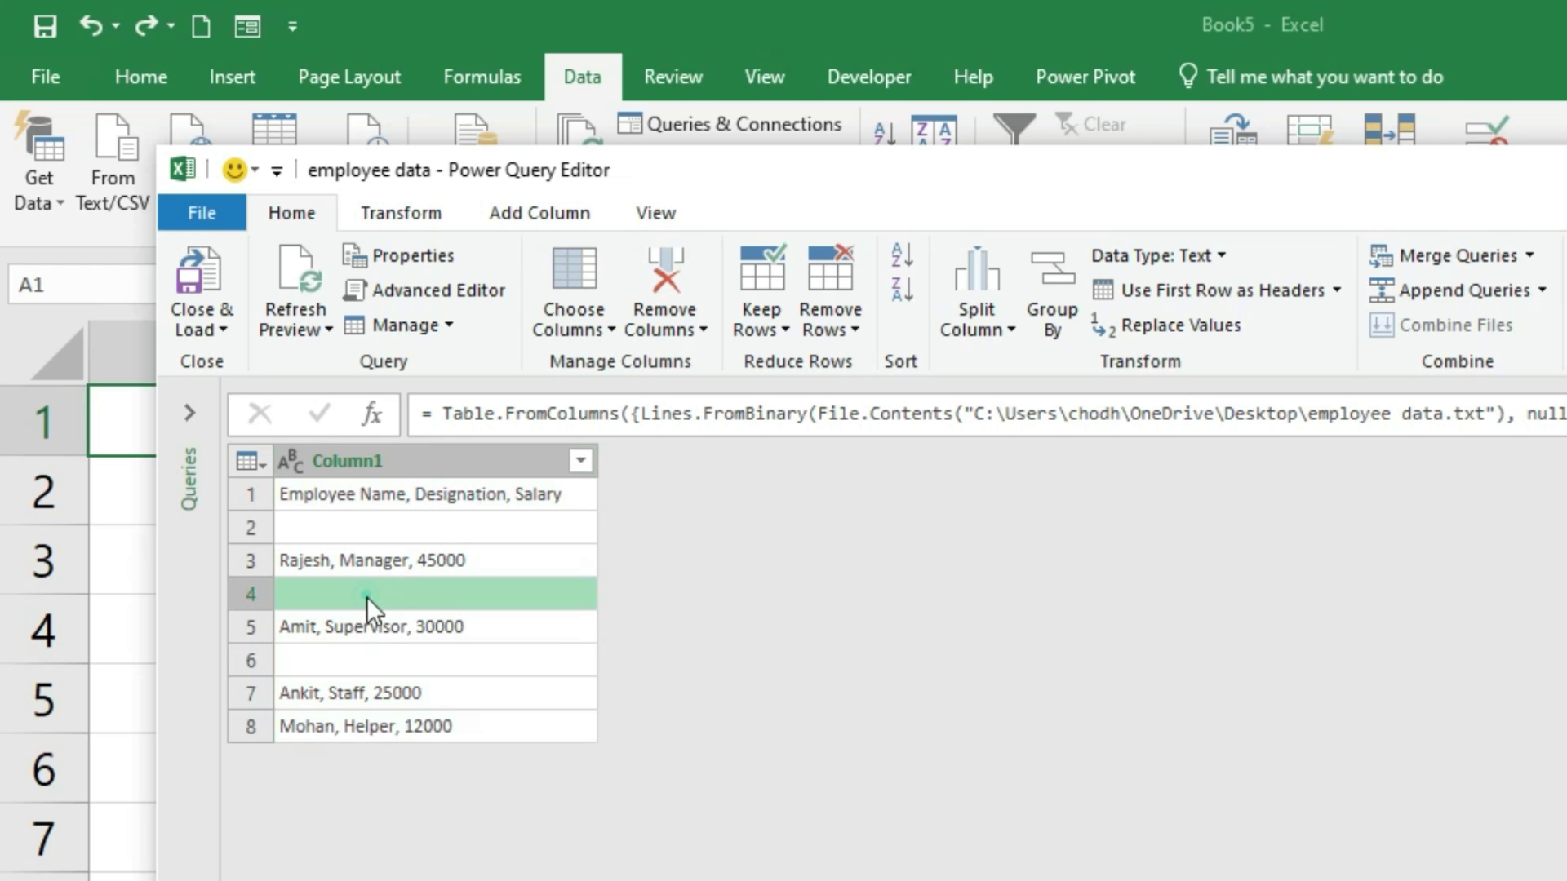
left_click(370, 657)
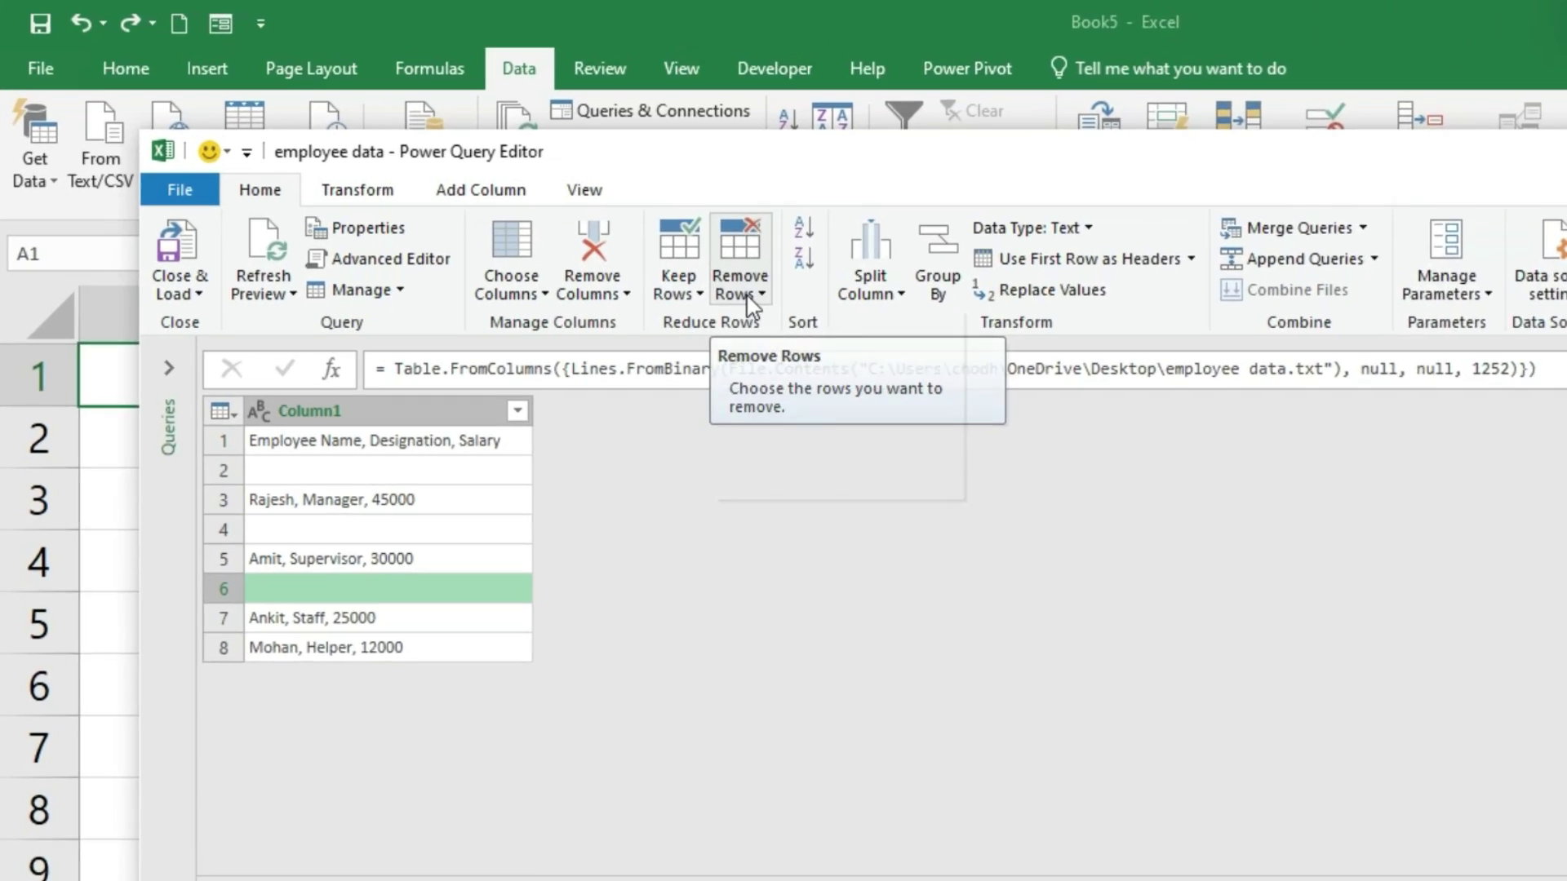
left_click(748, 299)
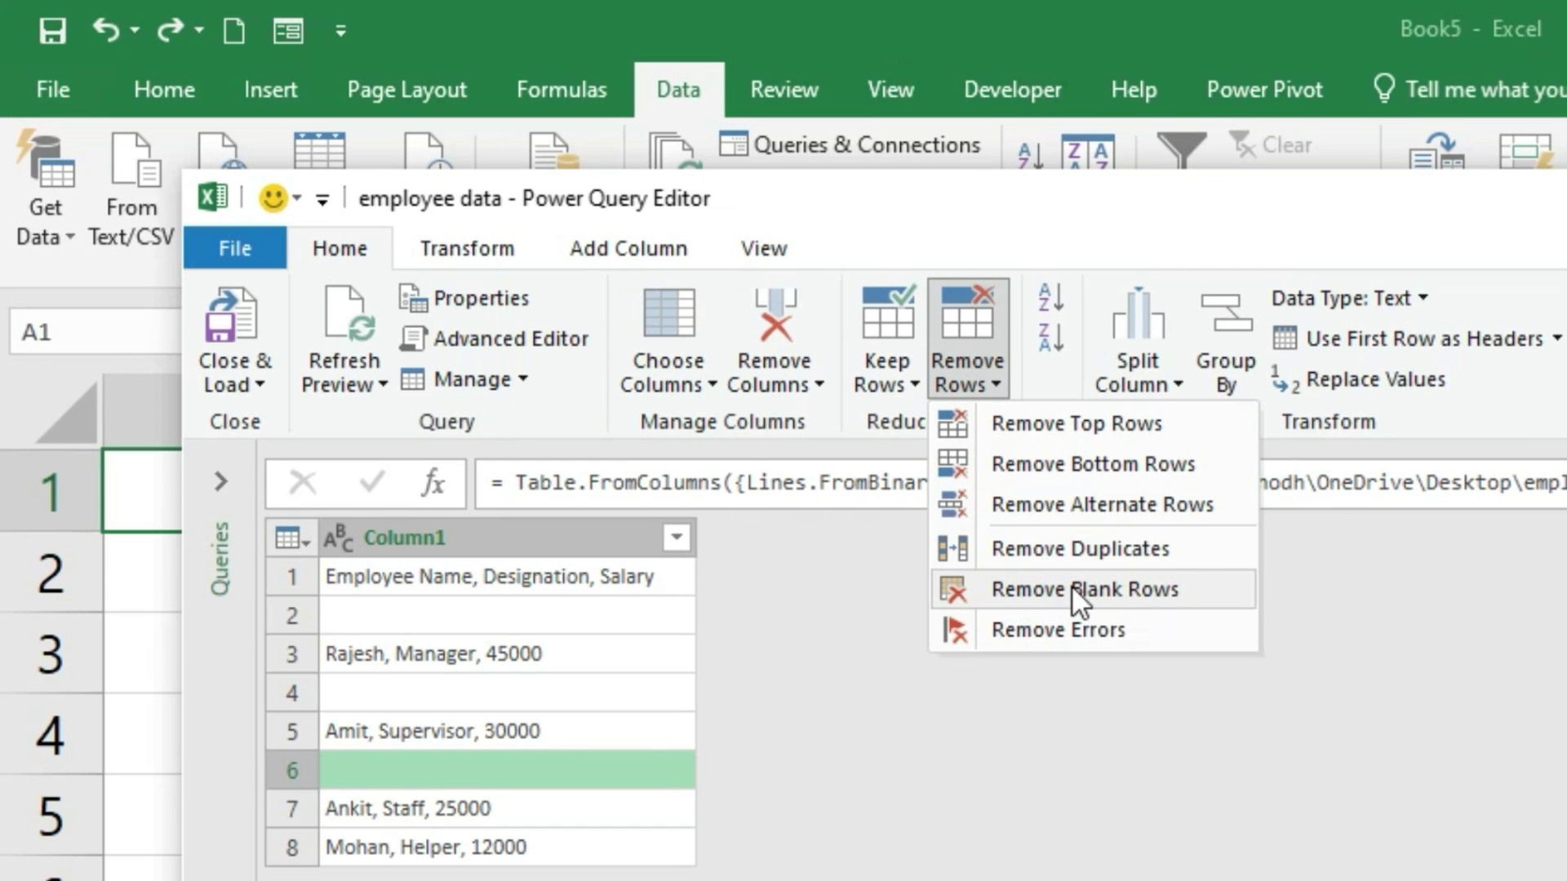
left_click(1146, 589)
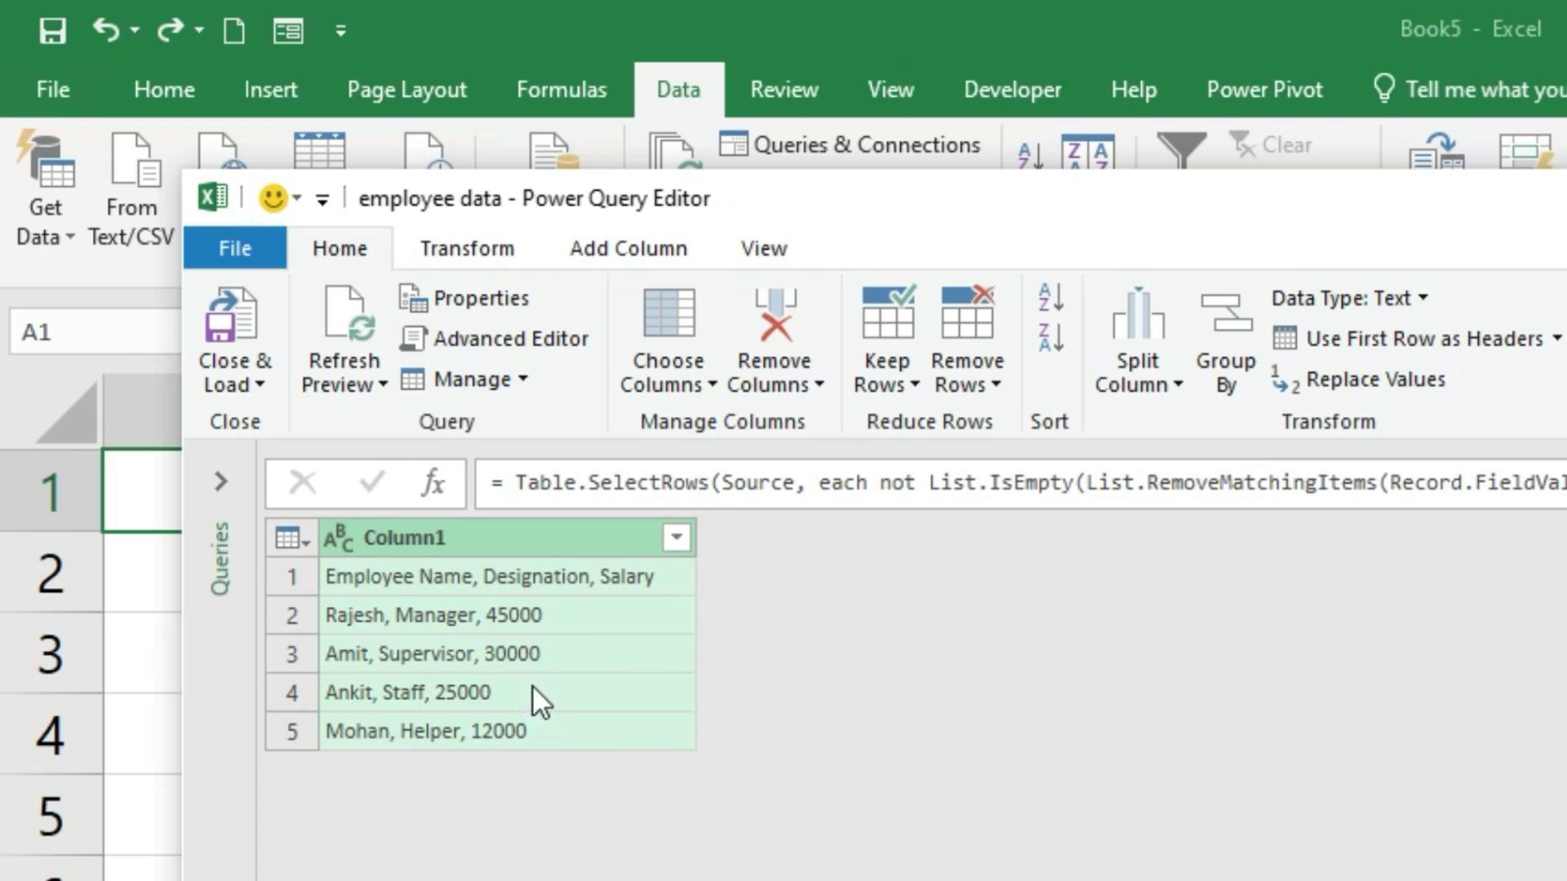
left_click(266, 326)
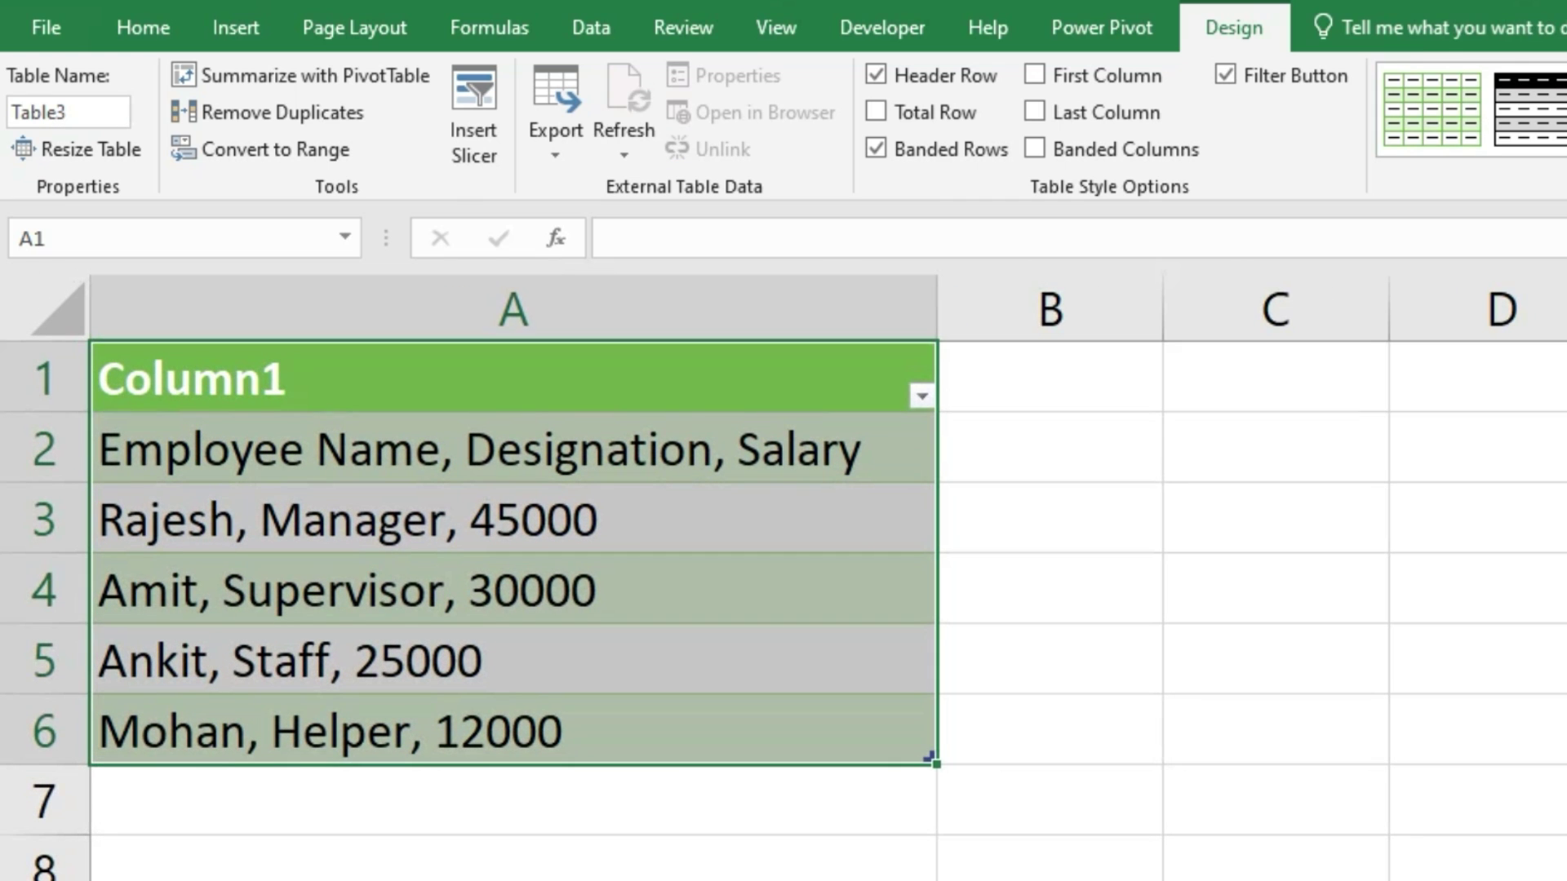
Step: Convert the employee table in A1:A6 to a normal range and strip its table formatting
left_click(110, 448)
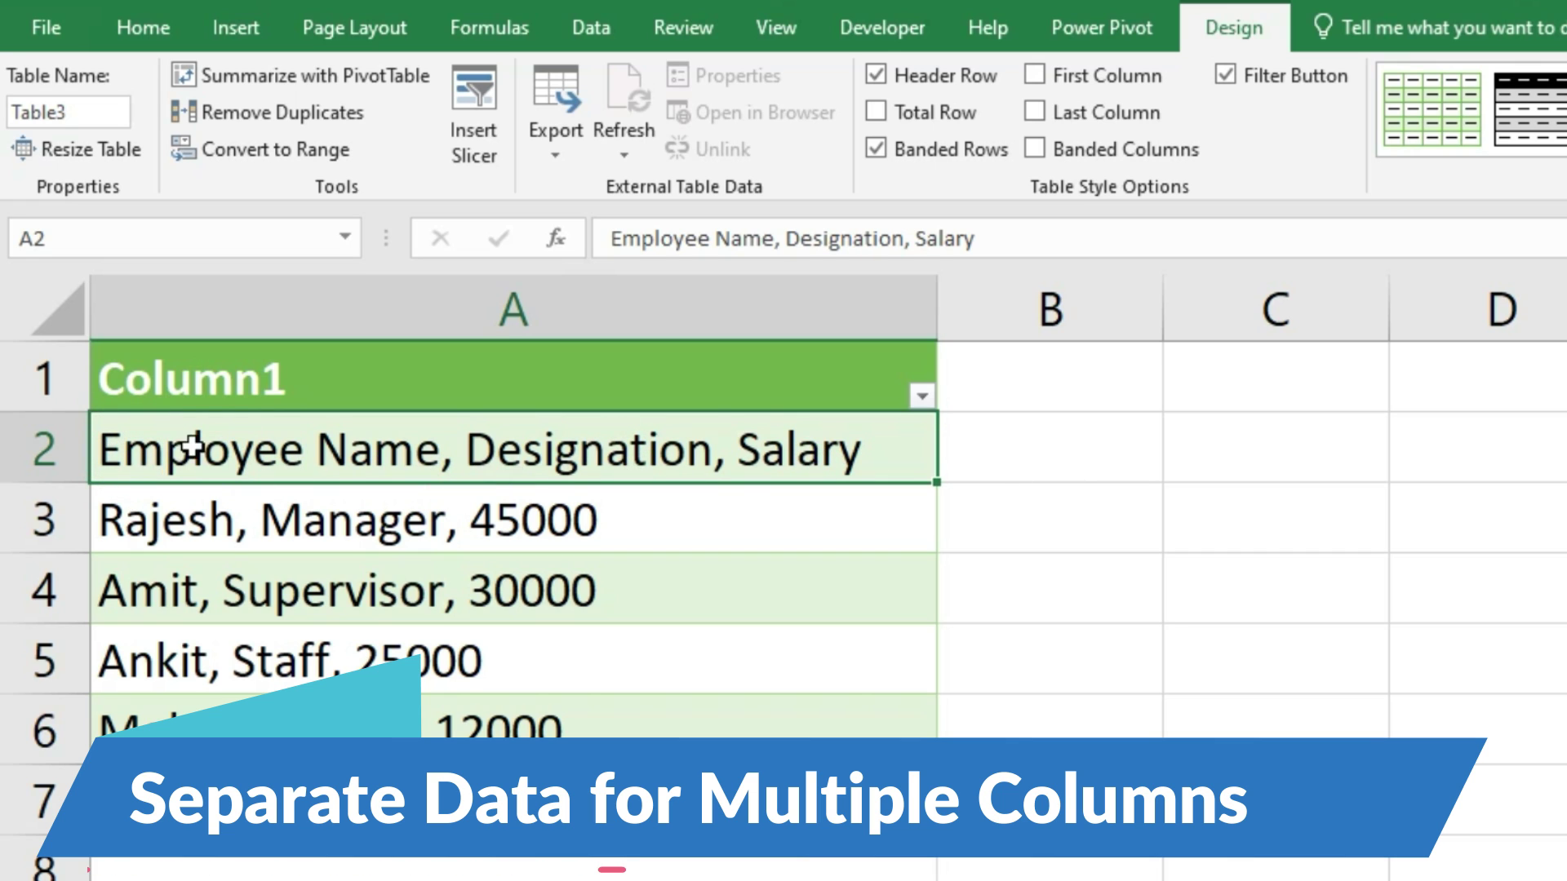
left_click(1041, 467)
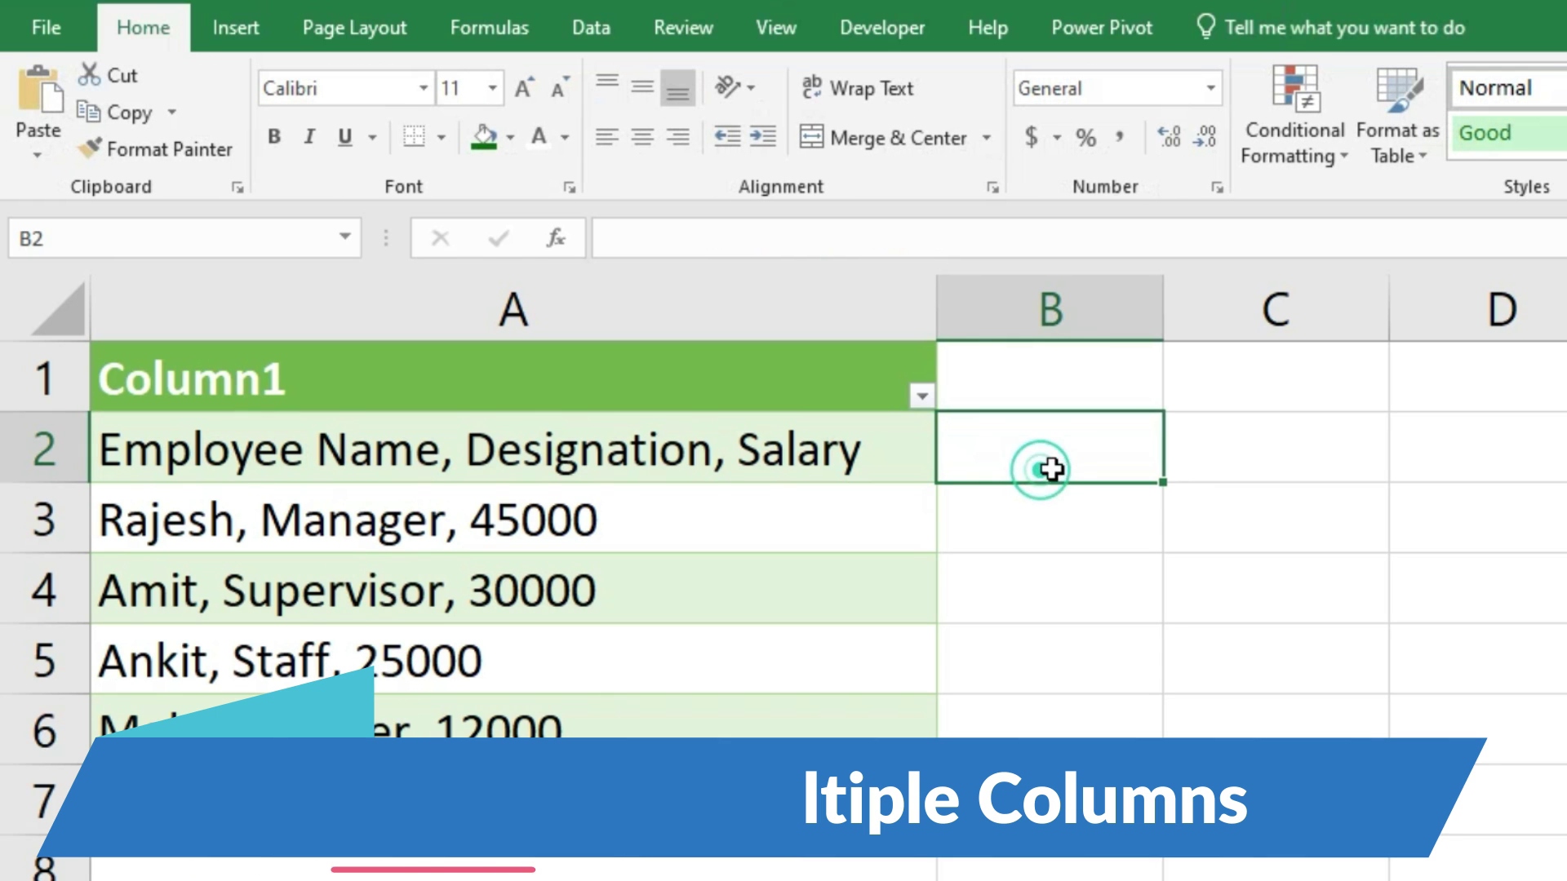
left_click(1248, 433)
left_click_drag(708, 374, 716, 711)
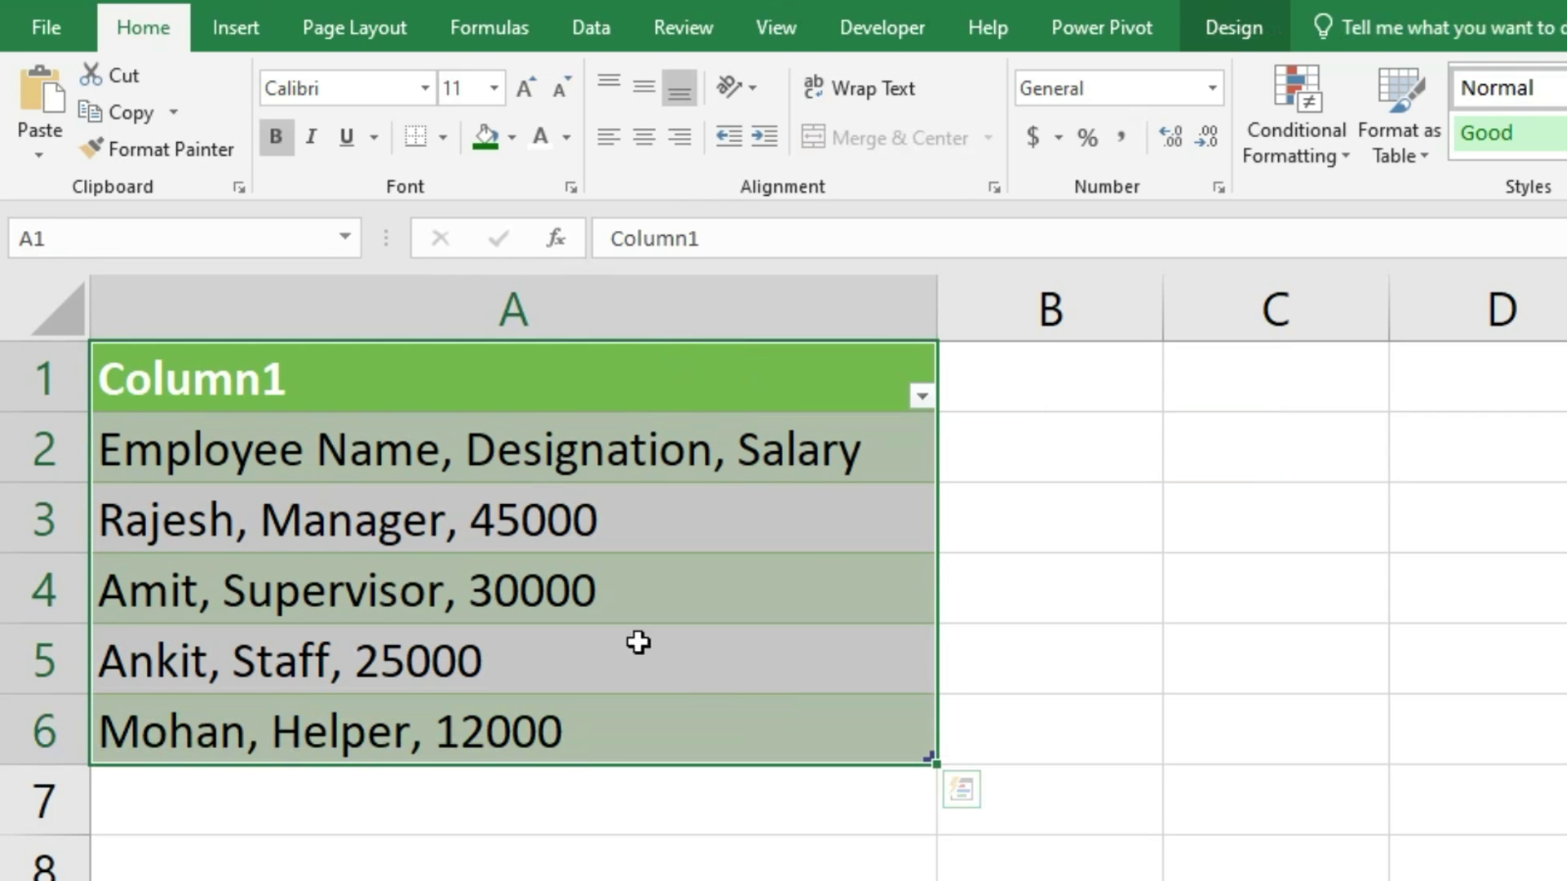
left_click(1232, 29)
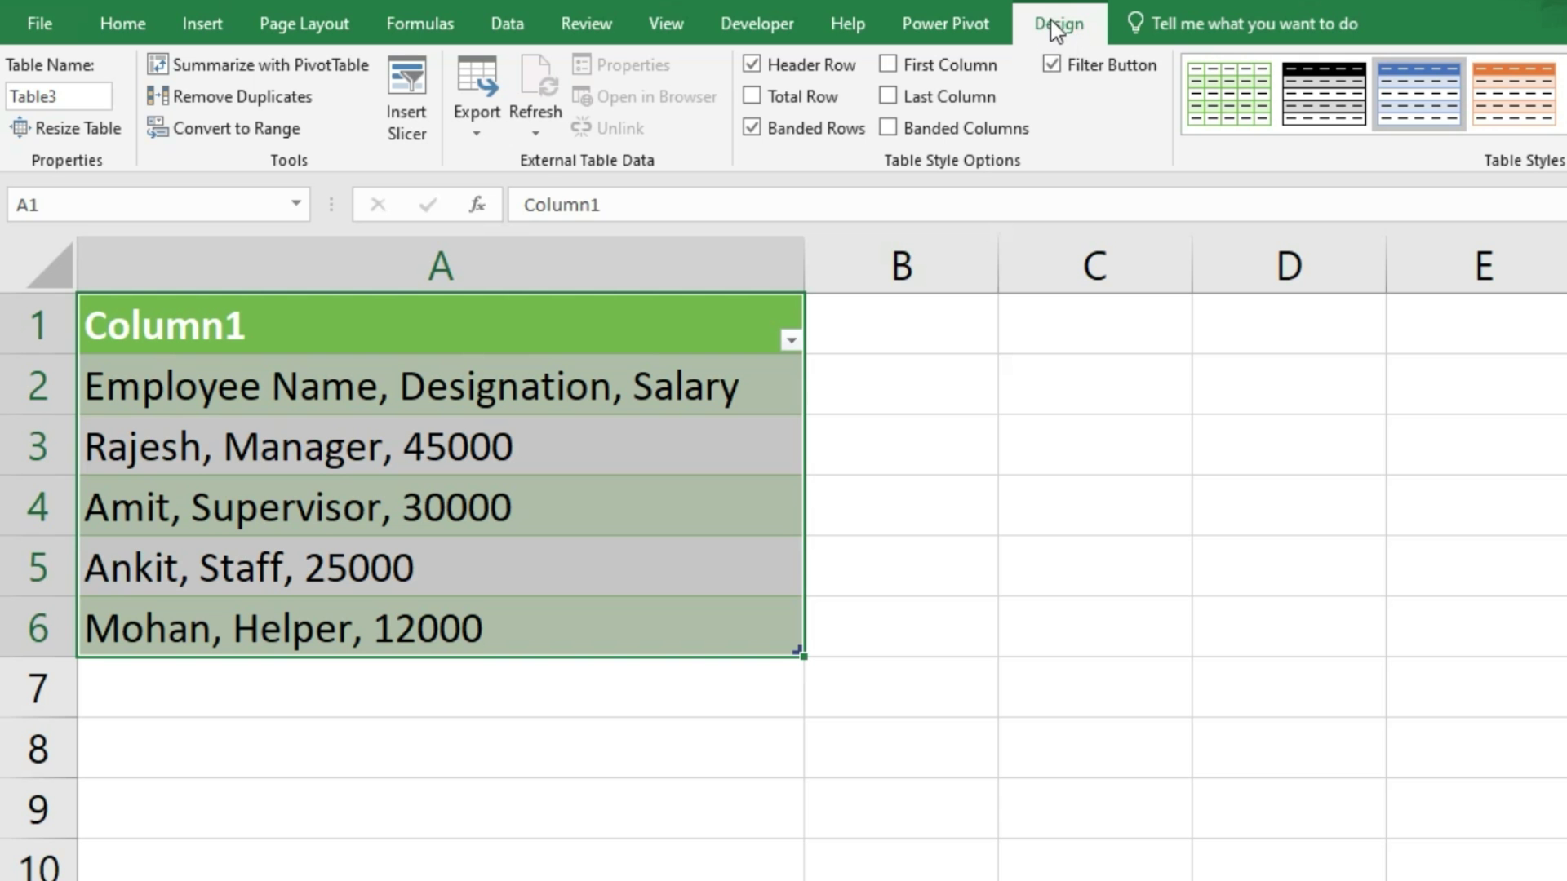
left_click(243, 129)
left_click(1053, 641)
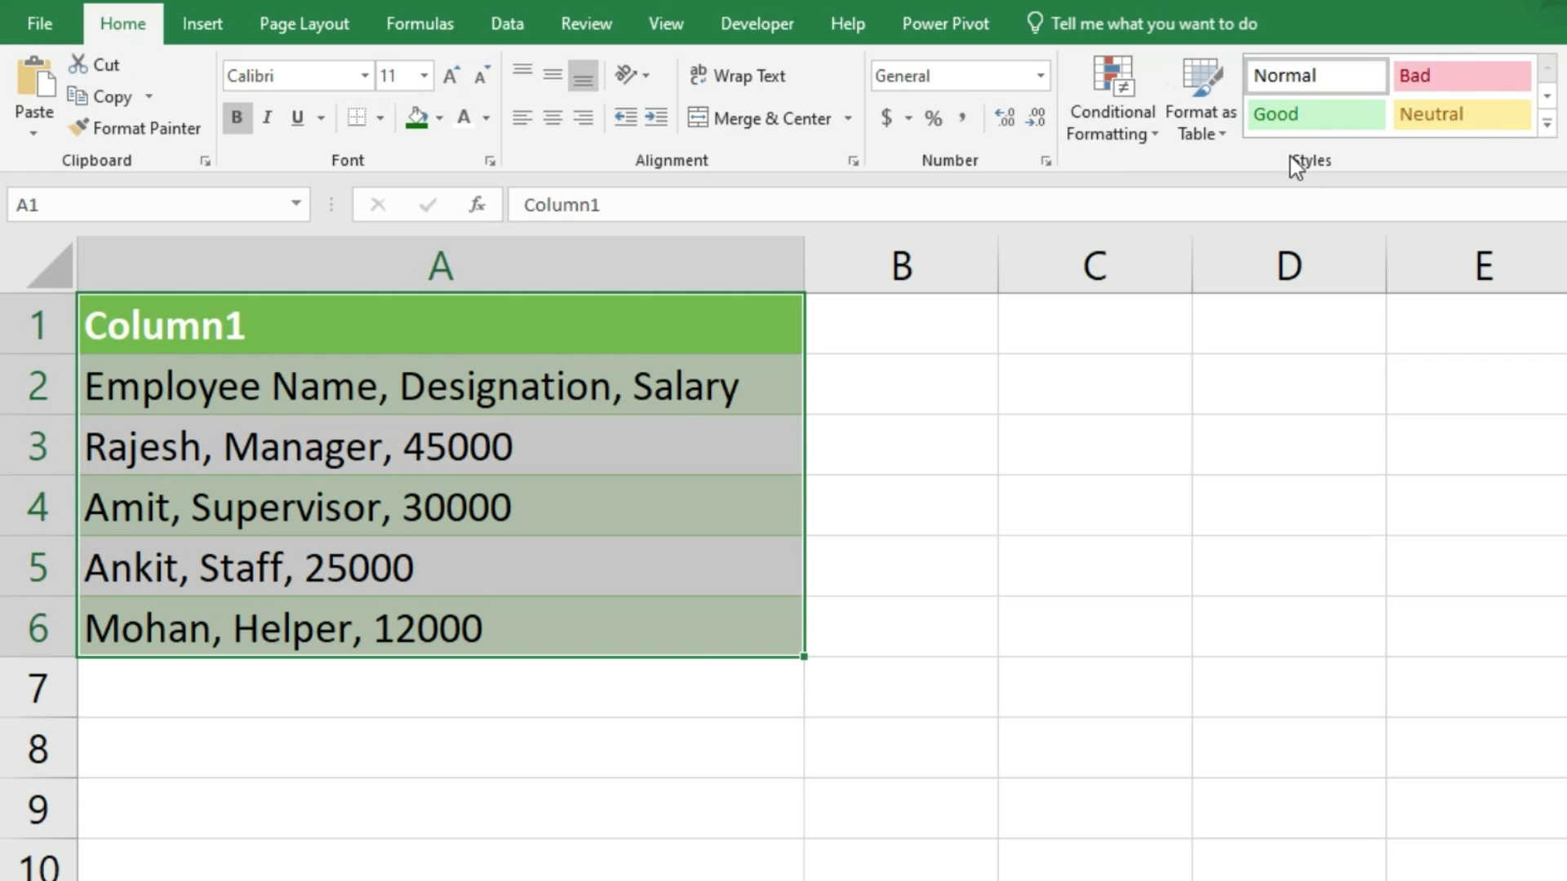
left_click(1316, 85)
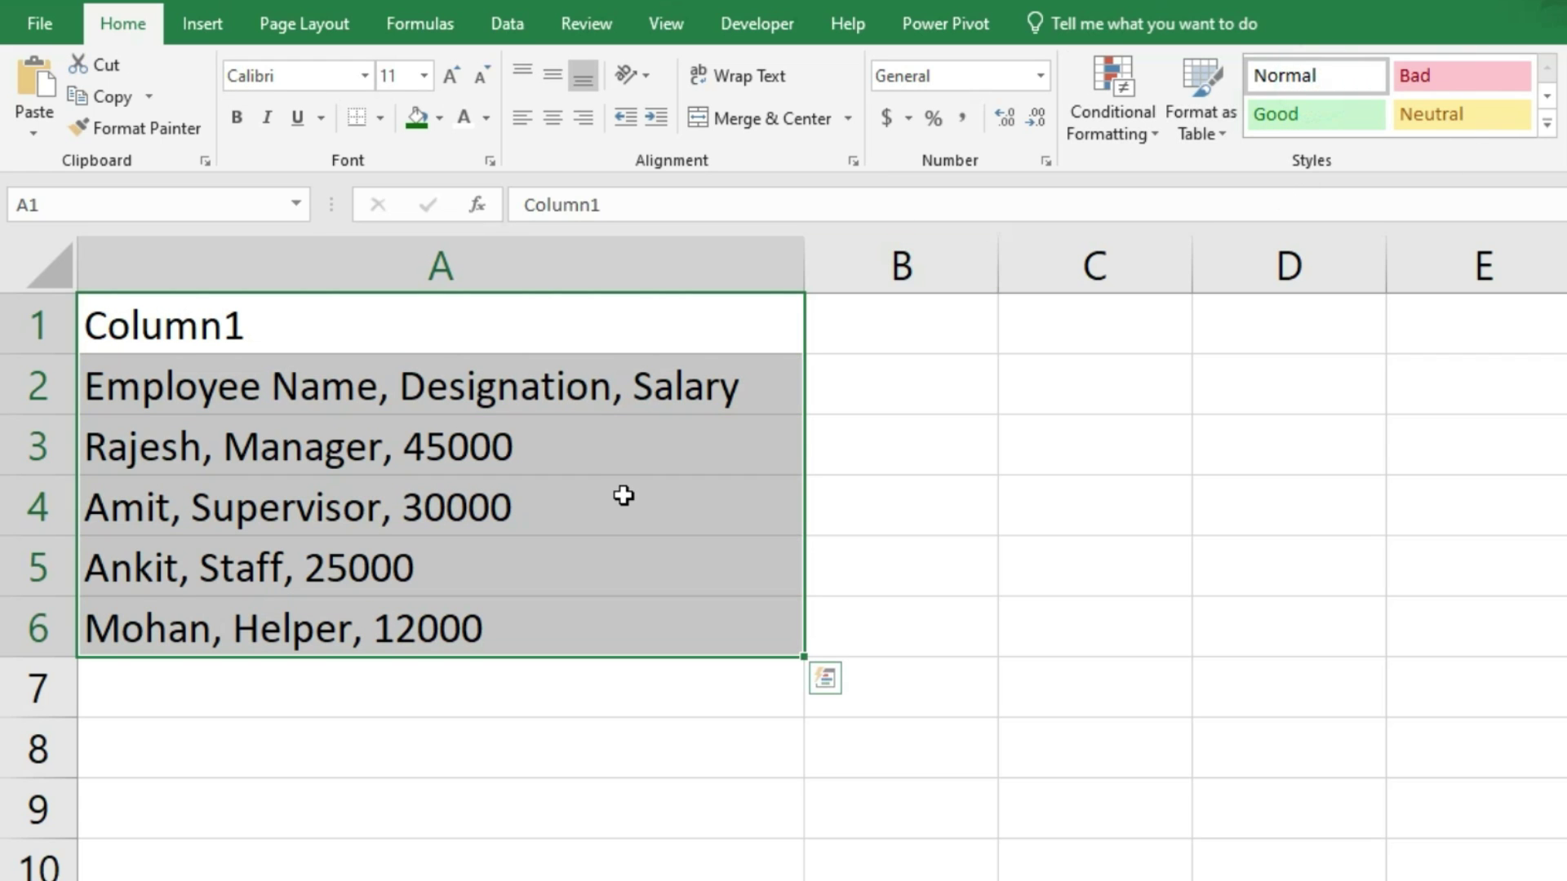
Step: Delete the Column1 header row so Employee Name, Designation, Salary starts in A1, then select column A's data
left_click(479, 343)
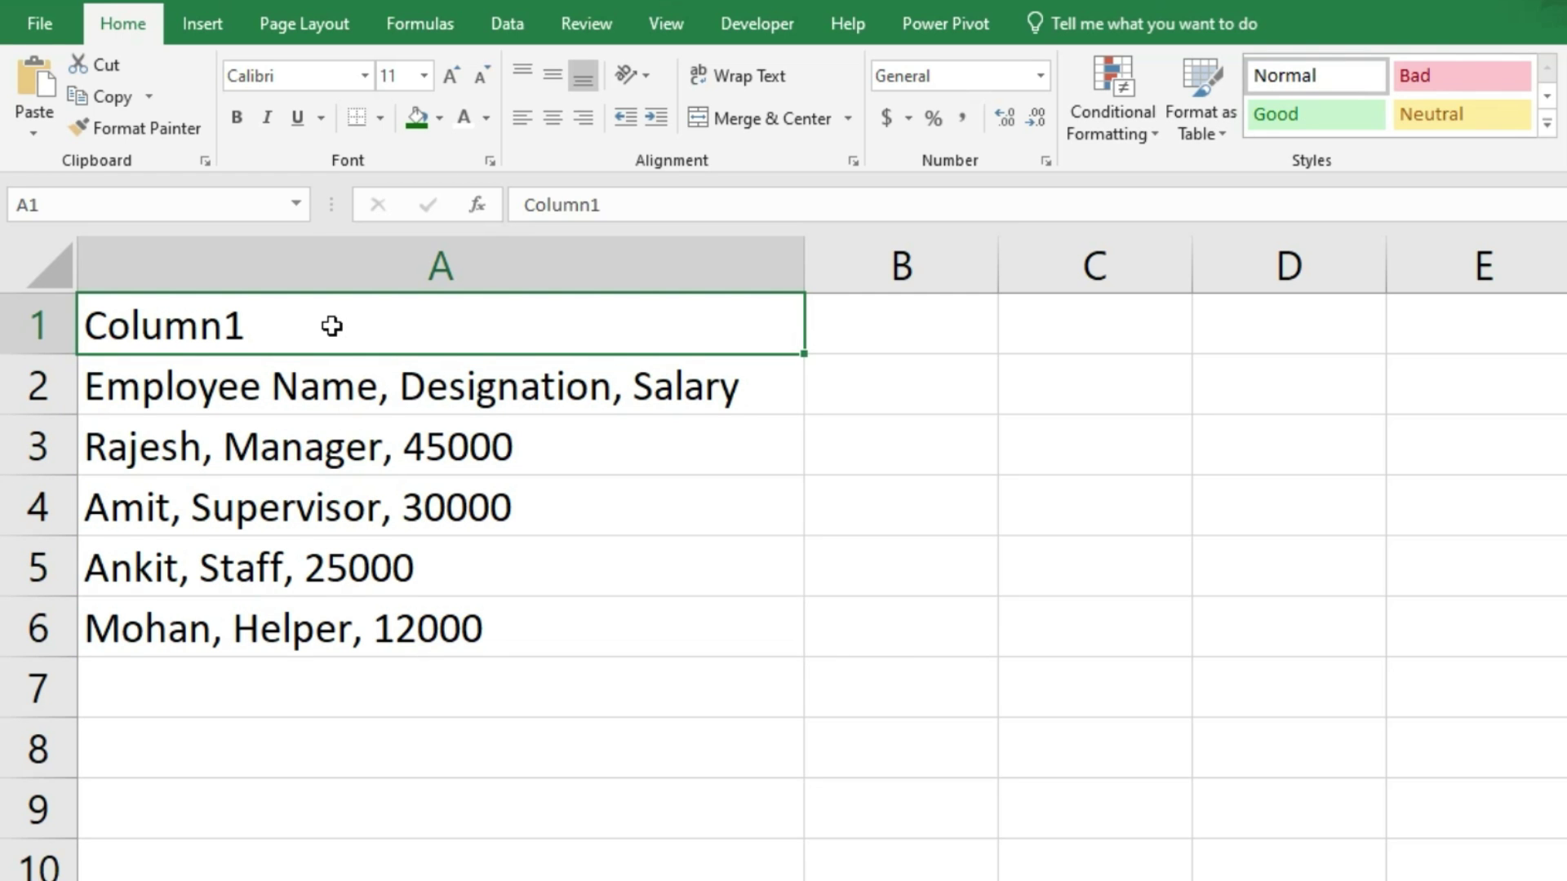
key("ctrl+minus")
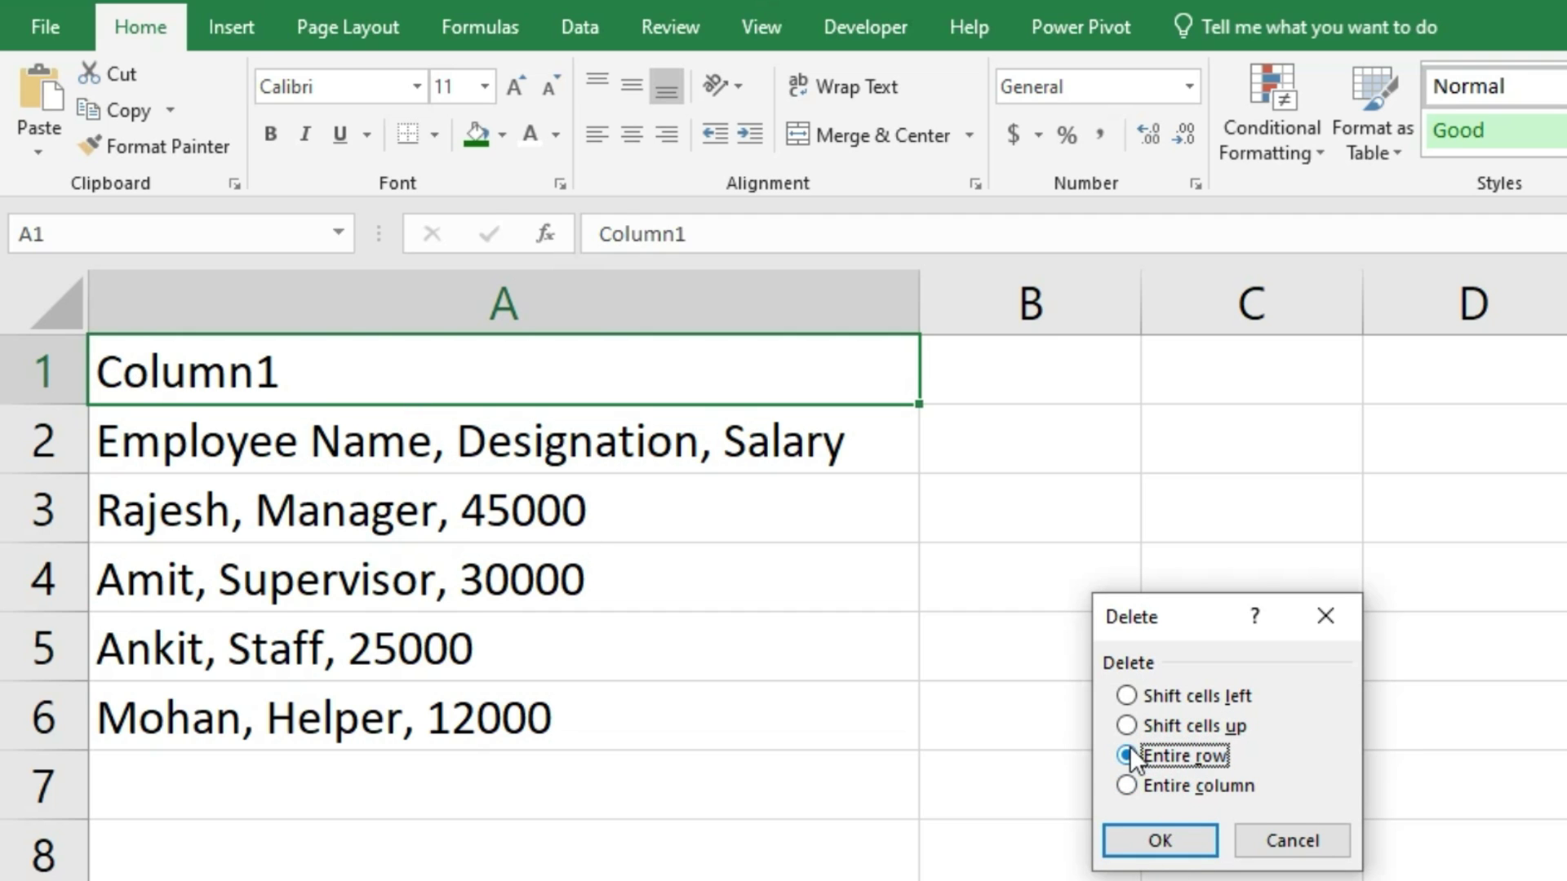
left_click(1175, 838)
left_click(526, 804)
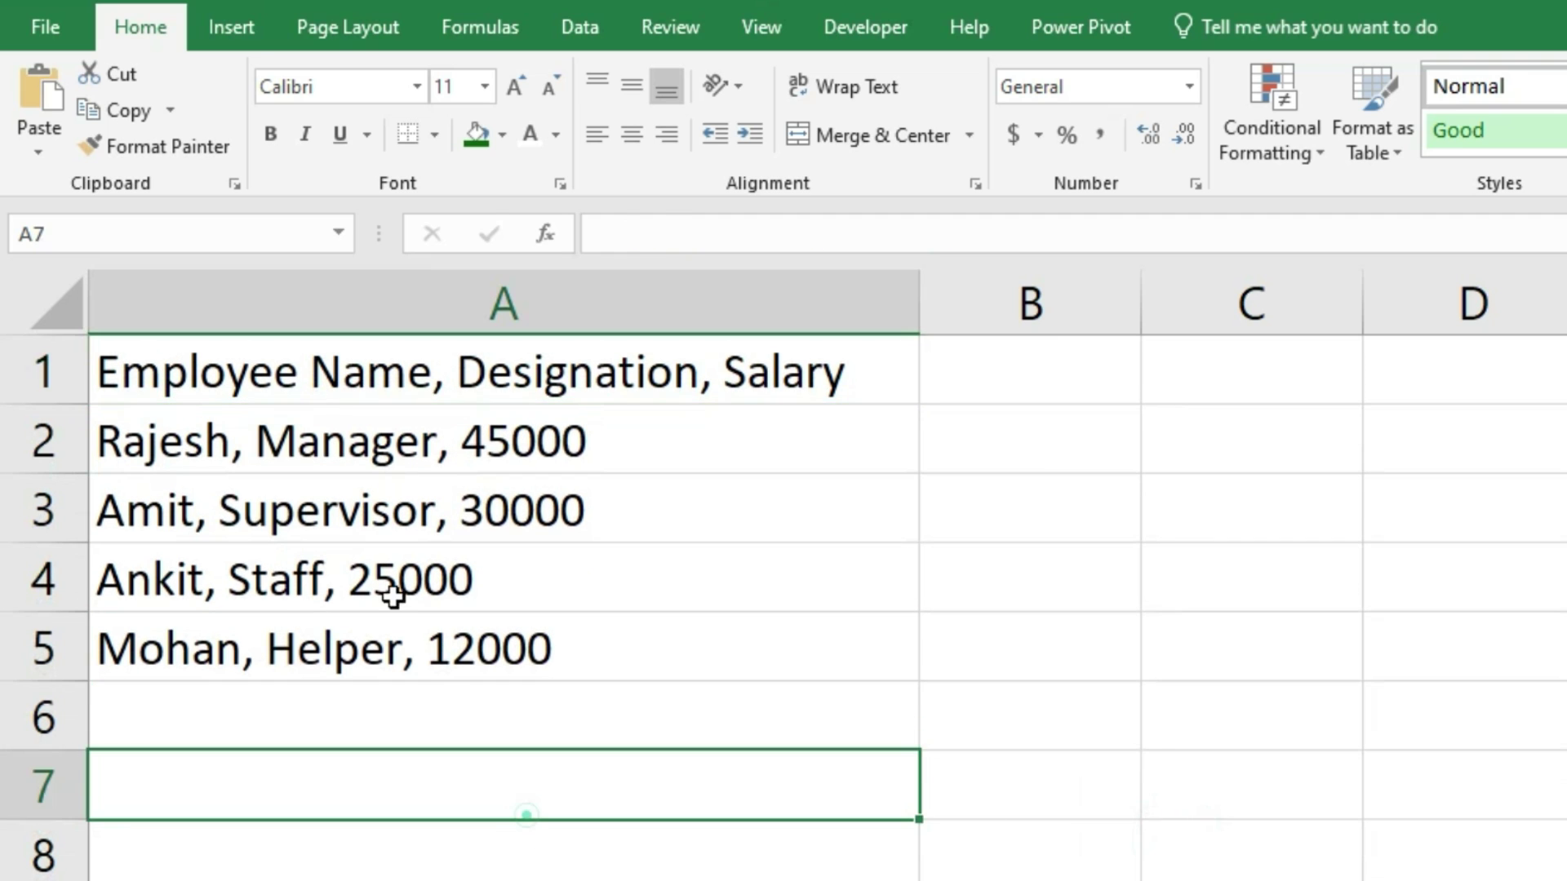
left_click_drag(326, 369, 360, 624)
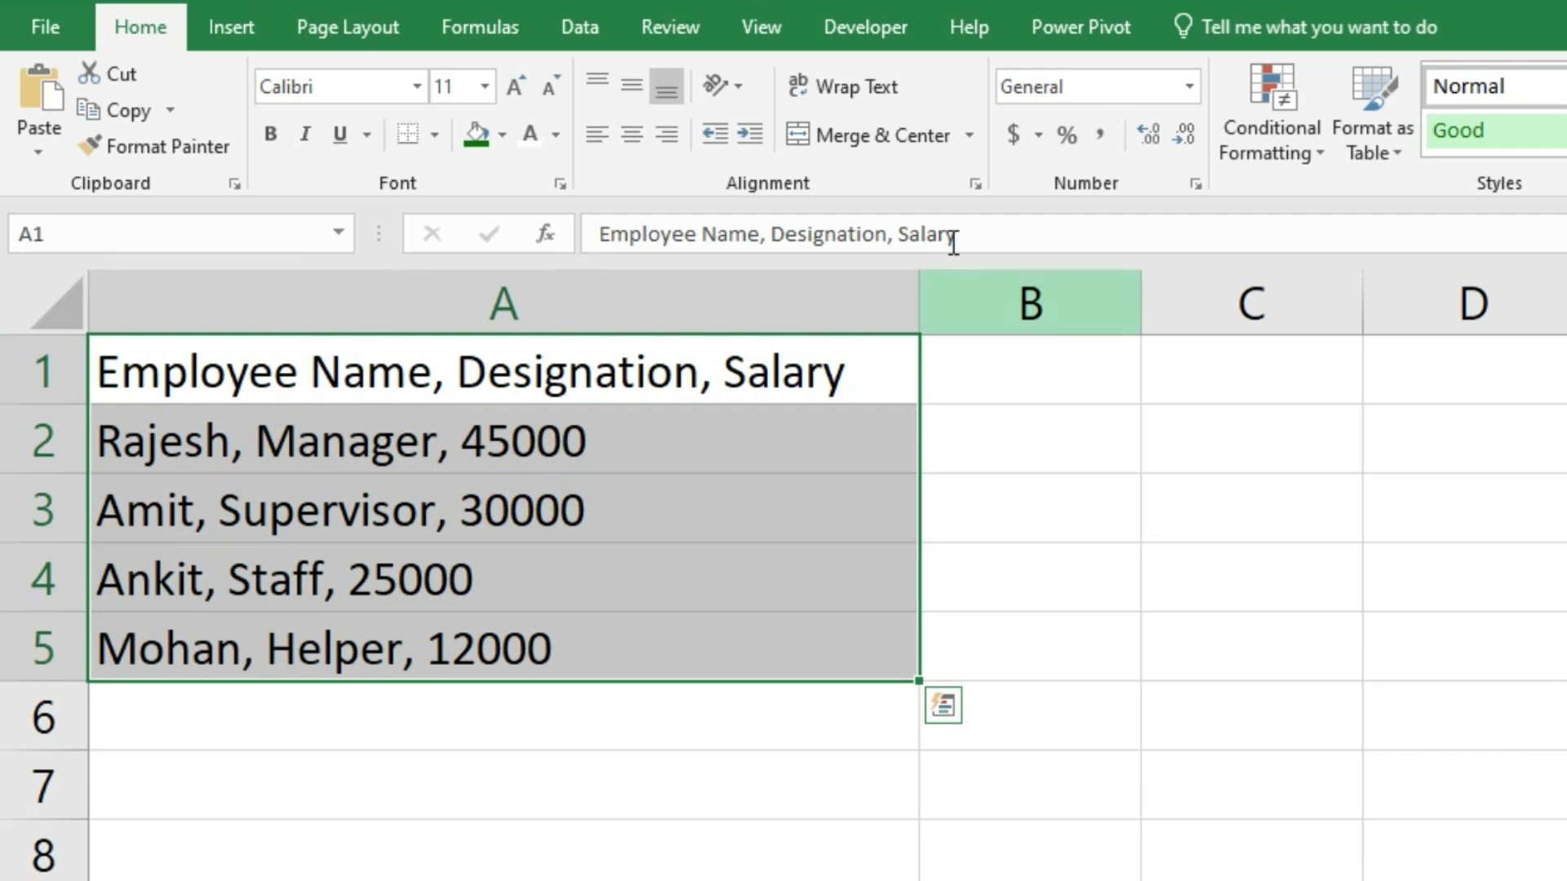
left_click(589, 31)
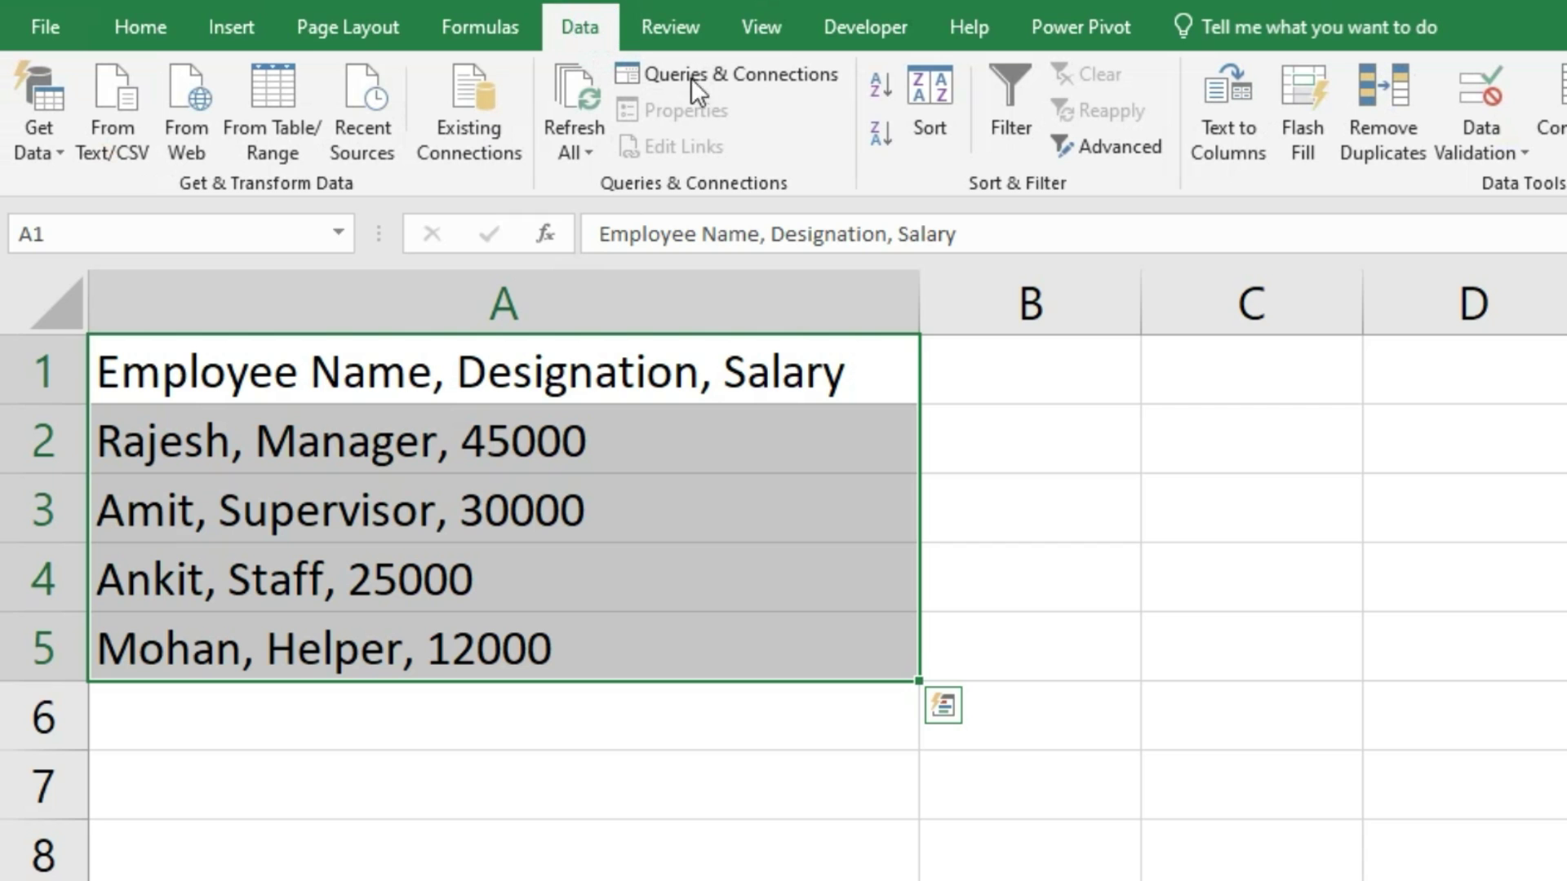
Step: Split A1:A5 at commas into Employee Name, Designation and Salary columns, then select A1:C5
left_click(1263, 152)
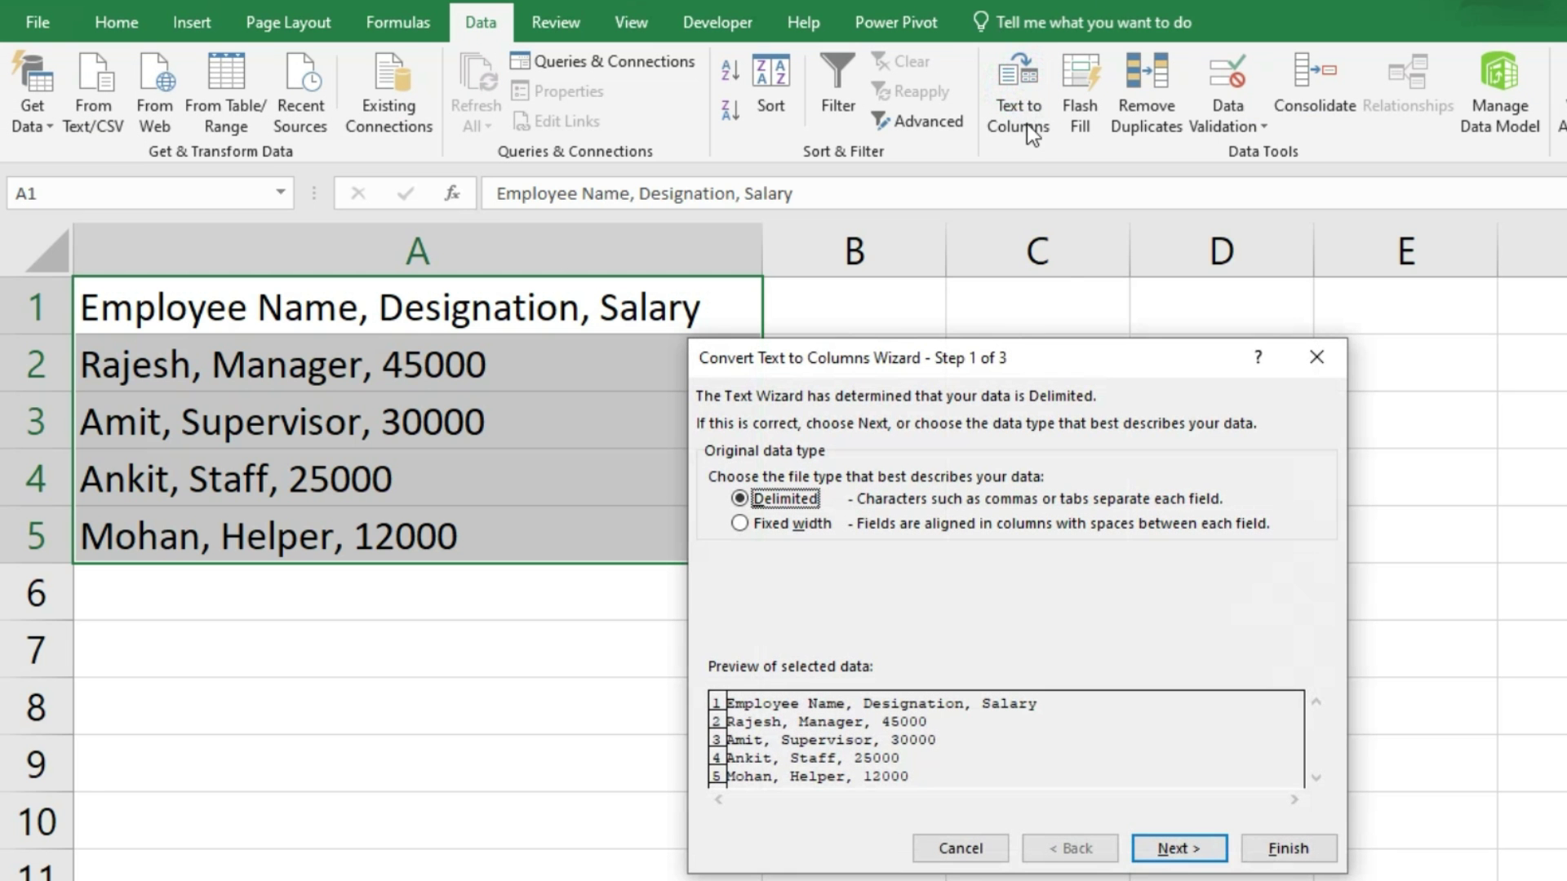
left_click(1191, 848)
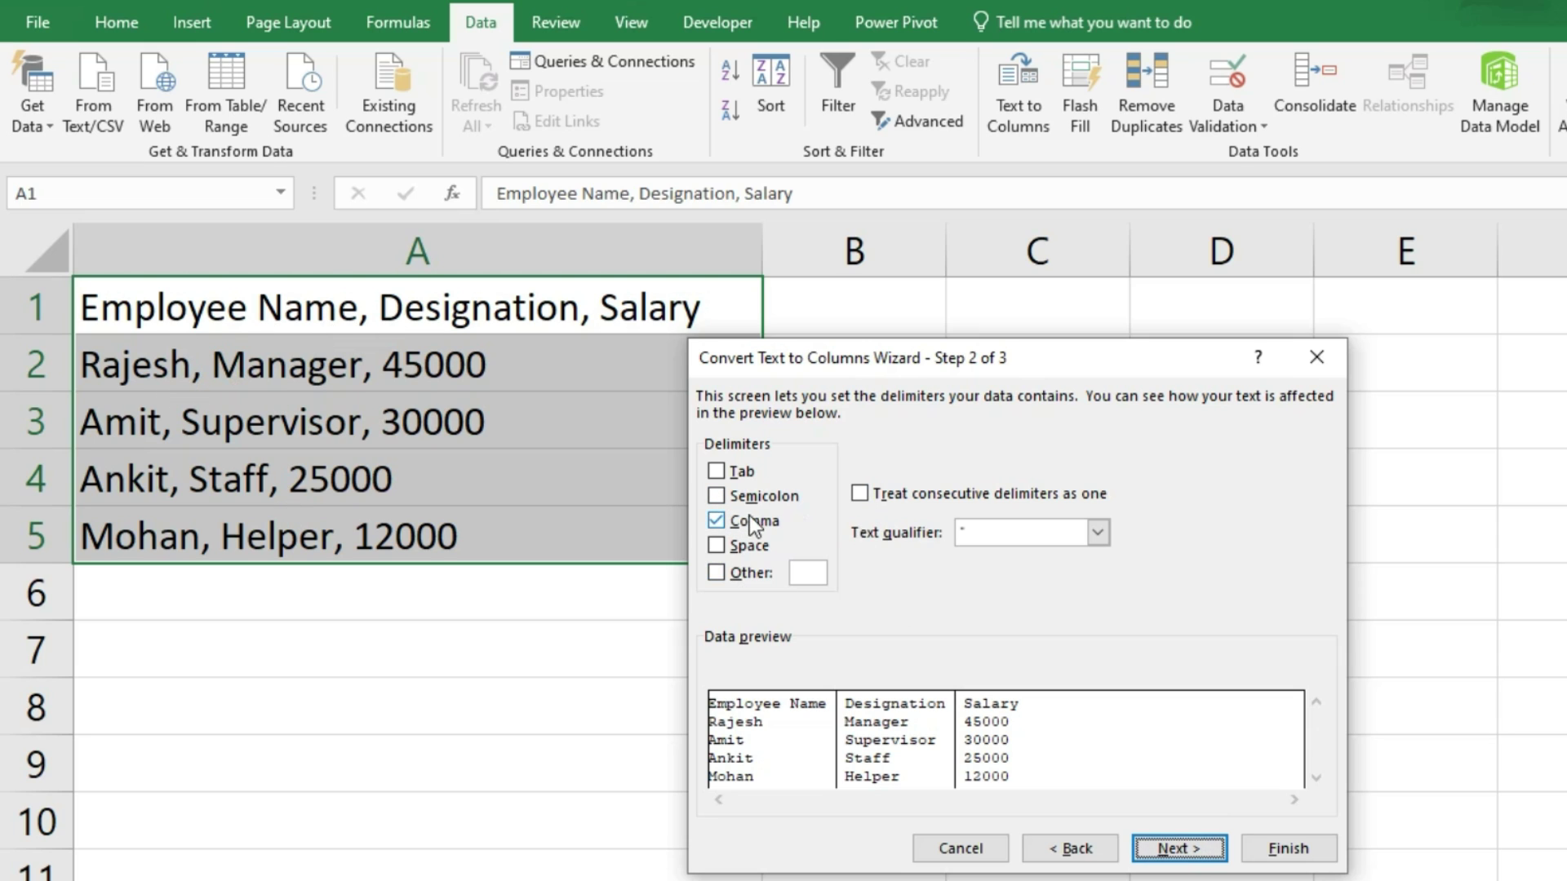
left_click(1172, 853)
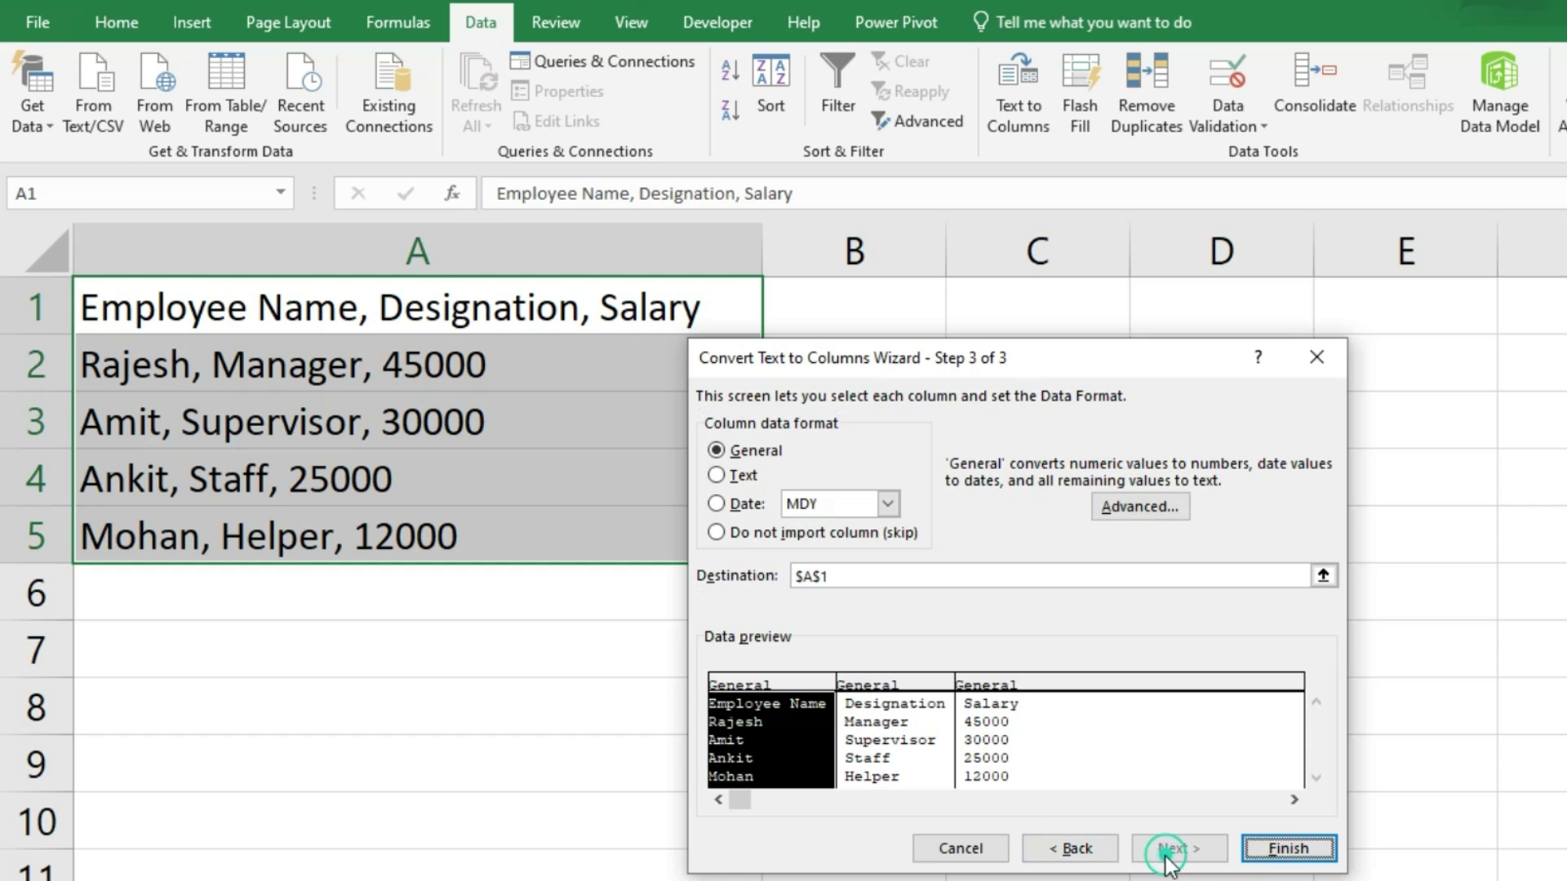
left_click(1287, 849)
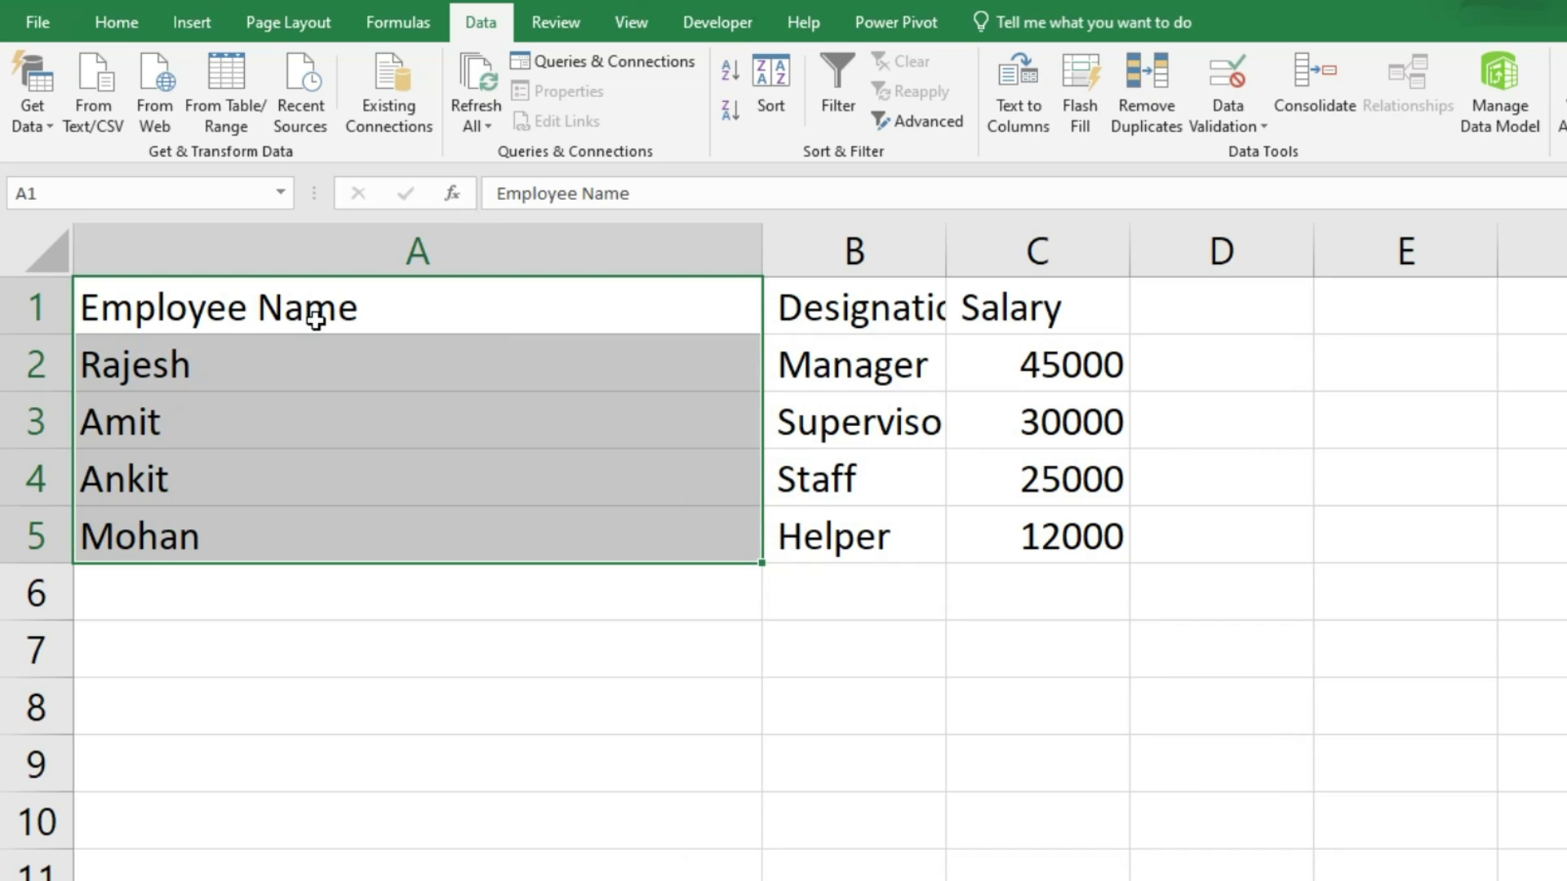
left_click_drag(857, 306, 856, 535)
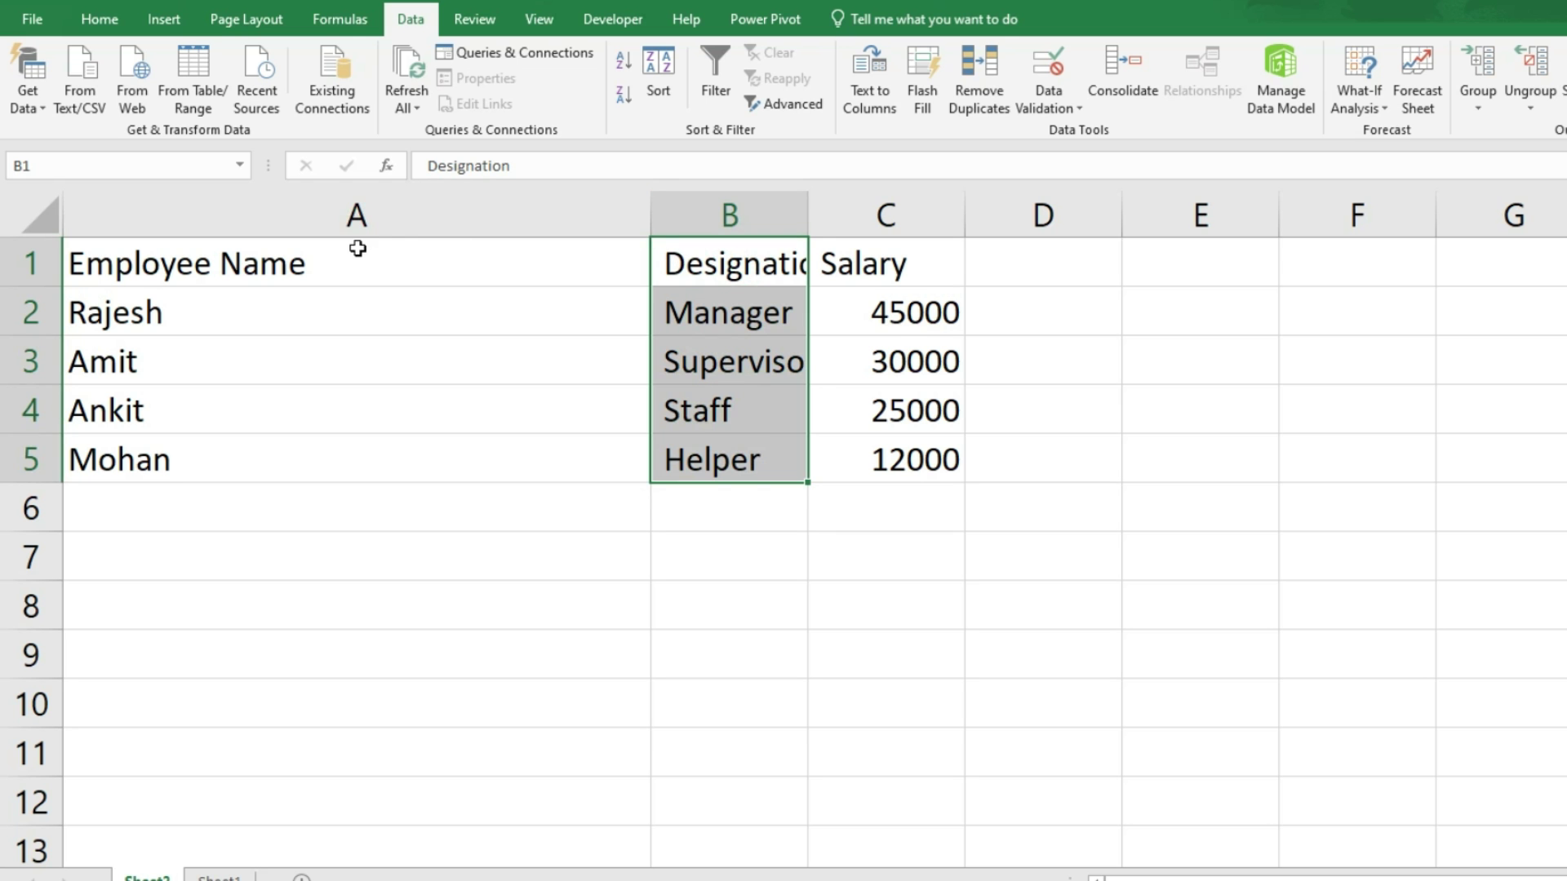
left_click_drag(358, 248, 846, 448)
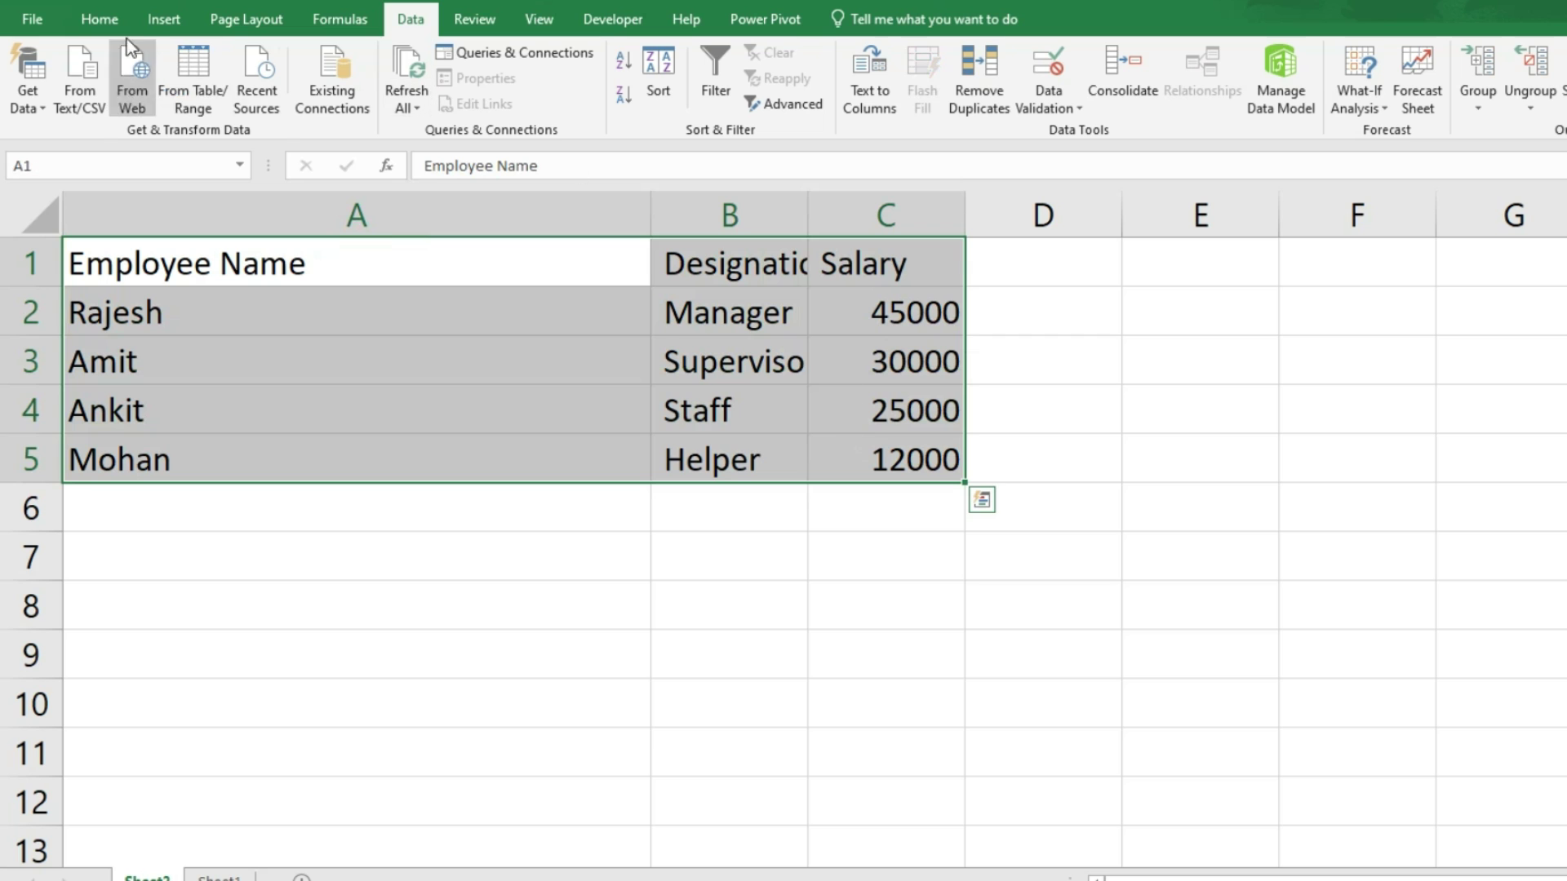
Step: AutoFit the widths of columns A to C to their contents
left_click(99, 19)
left_click(1396, 111)
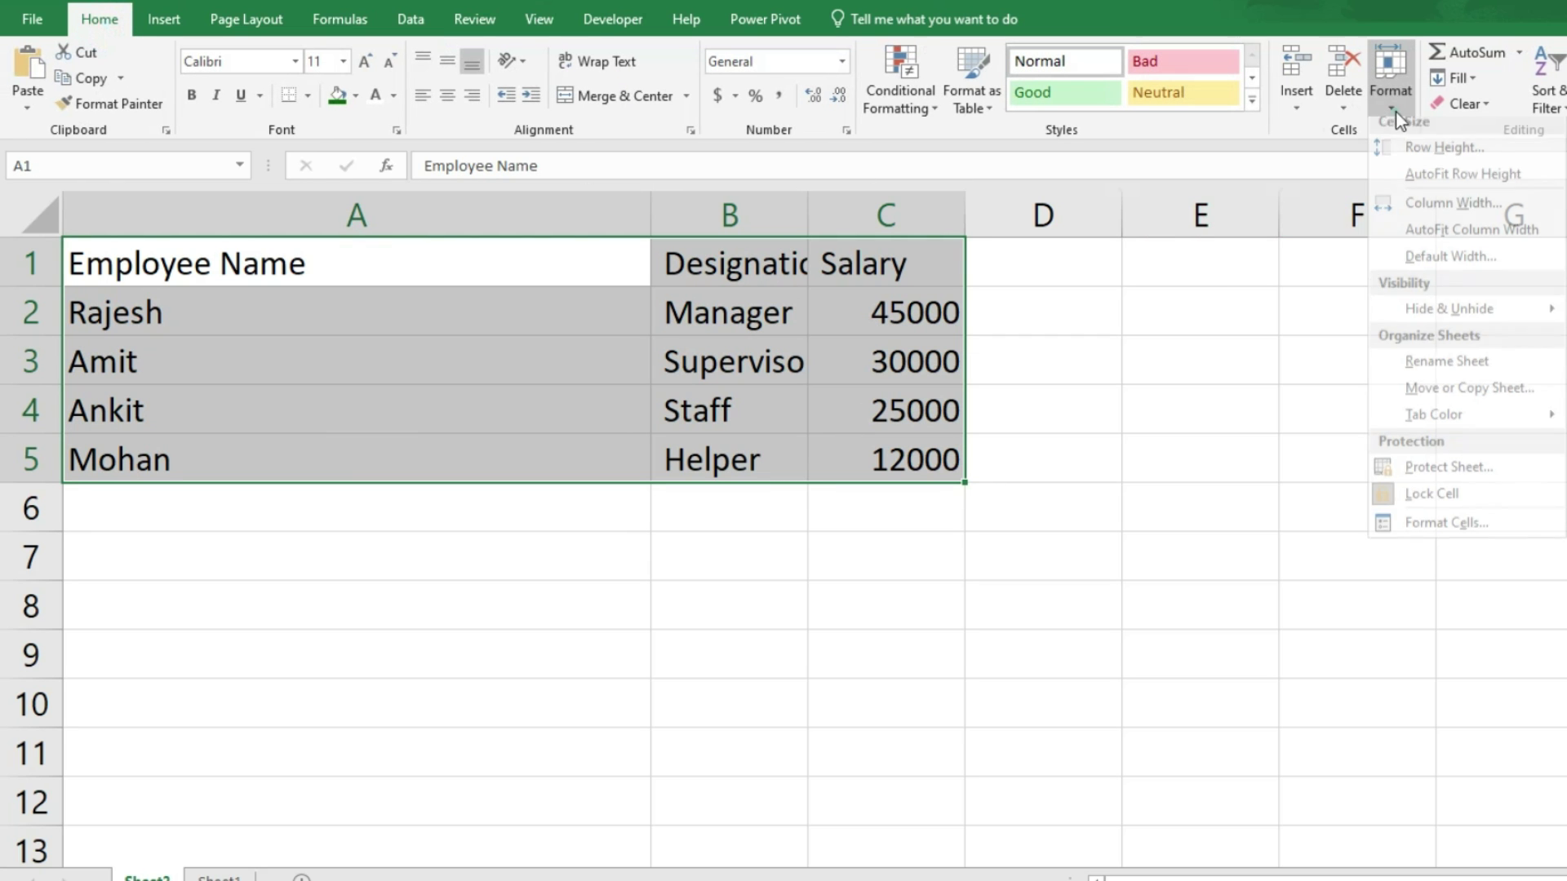
left_click(1427, 240)
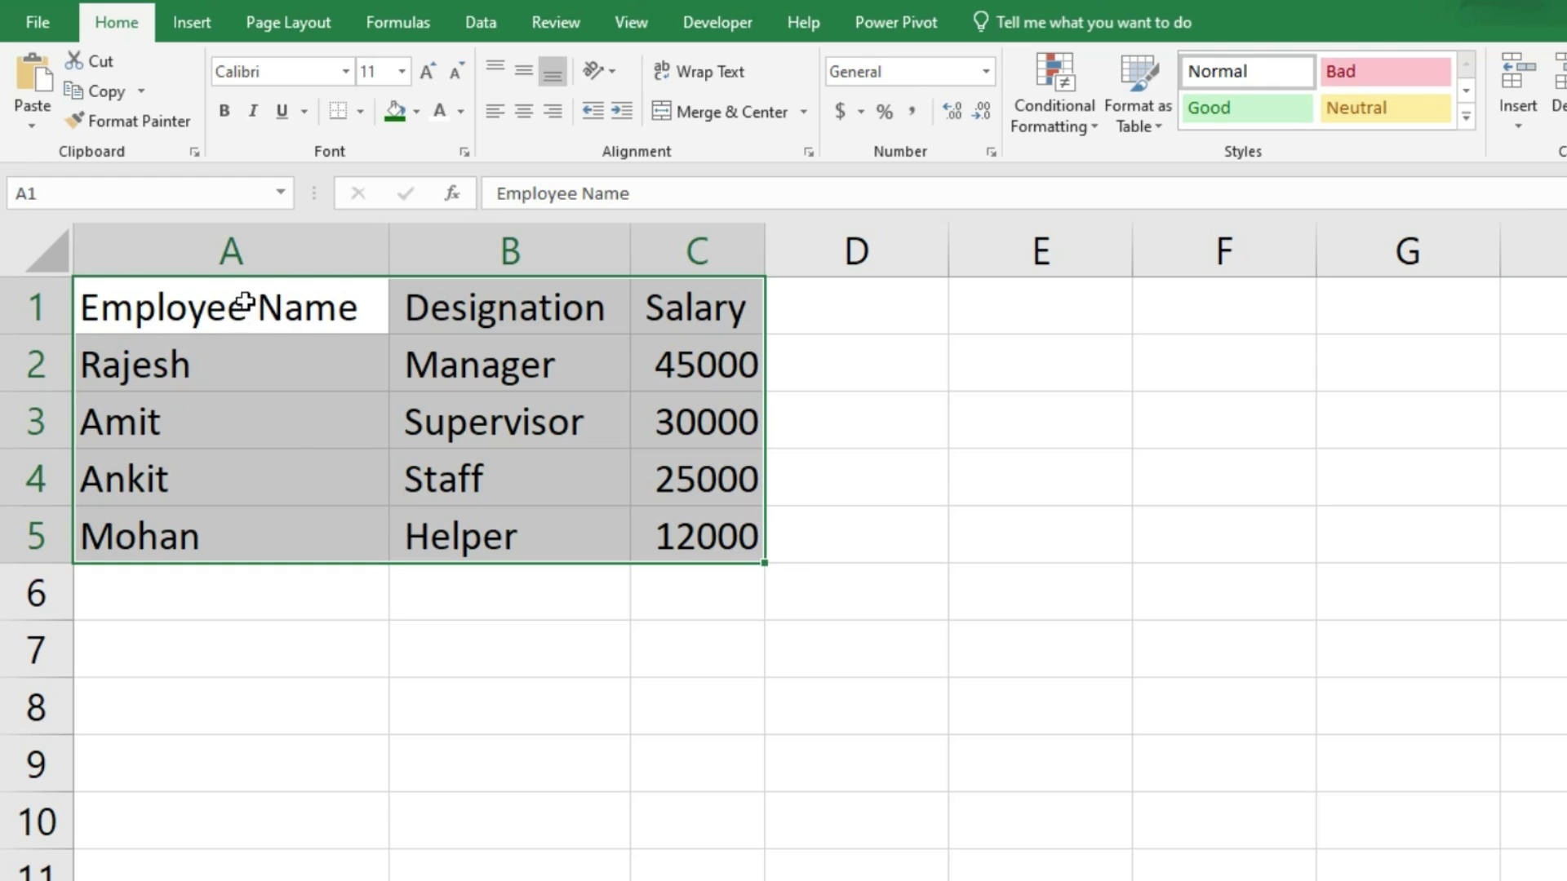
Step: Format A1:C5 as a blue Medium-style table with headers, and widen columns B and C
left_click_drag(130, 301, 721, 514)
left_click(1147, 105)
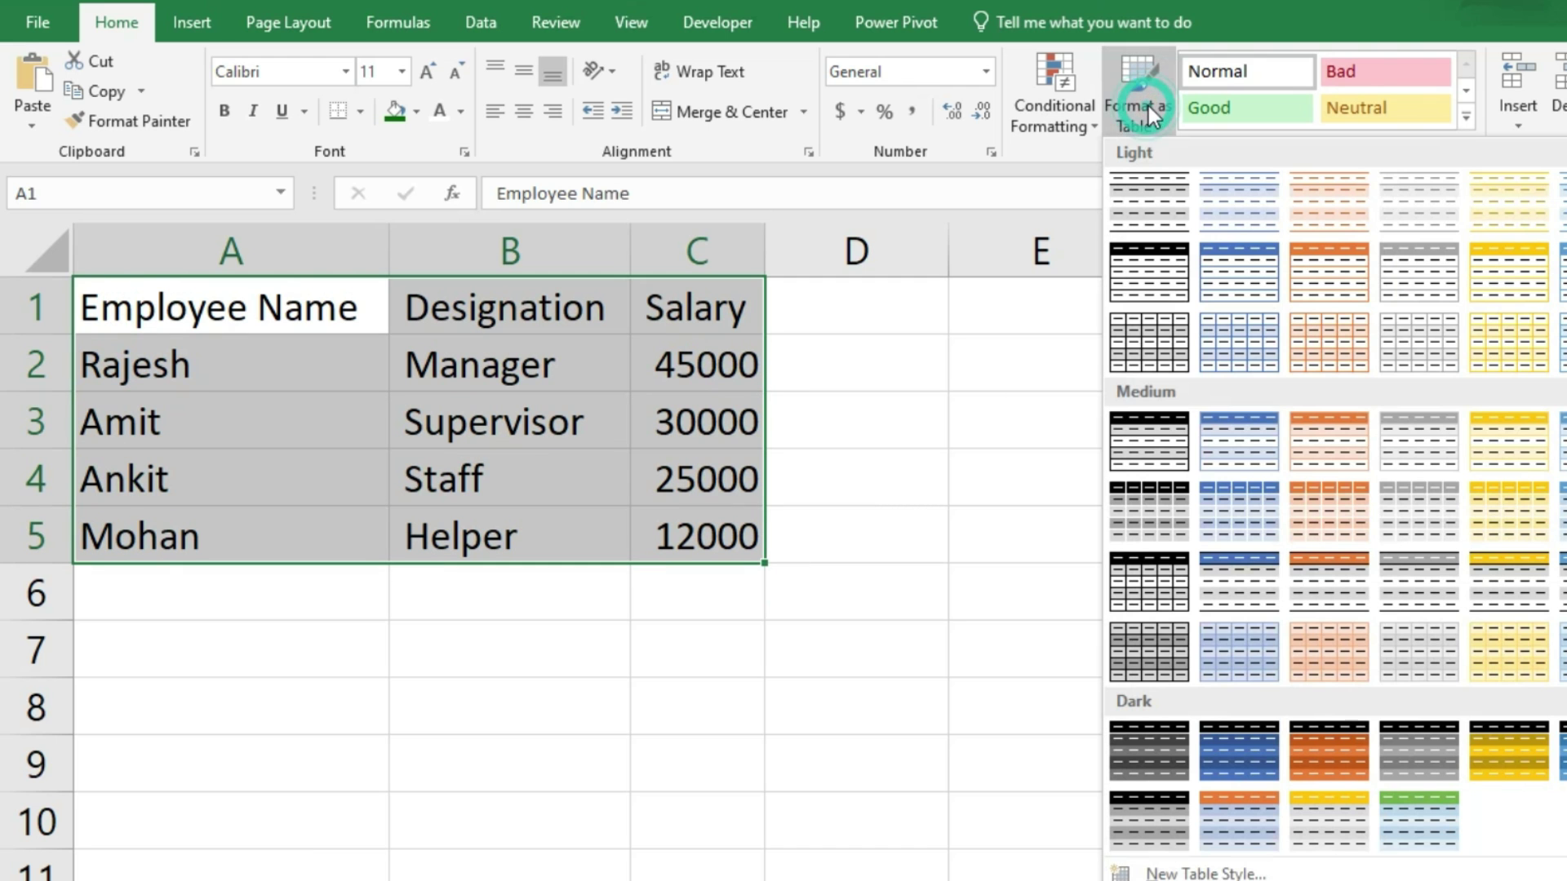
left_click(1242, 501)
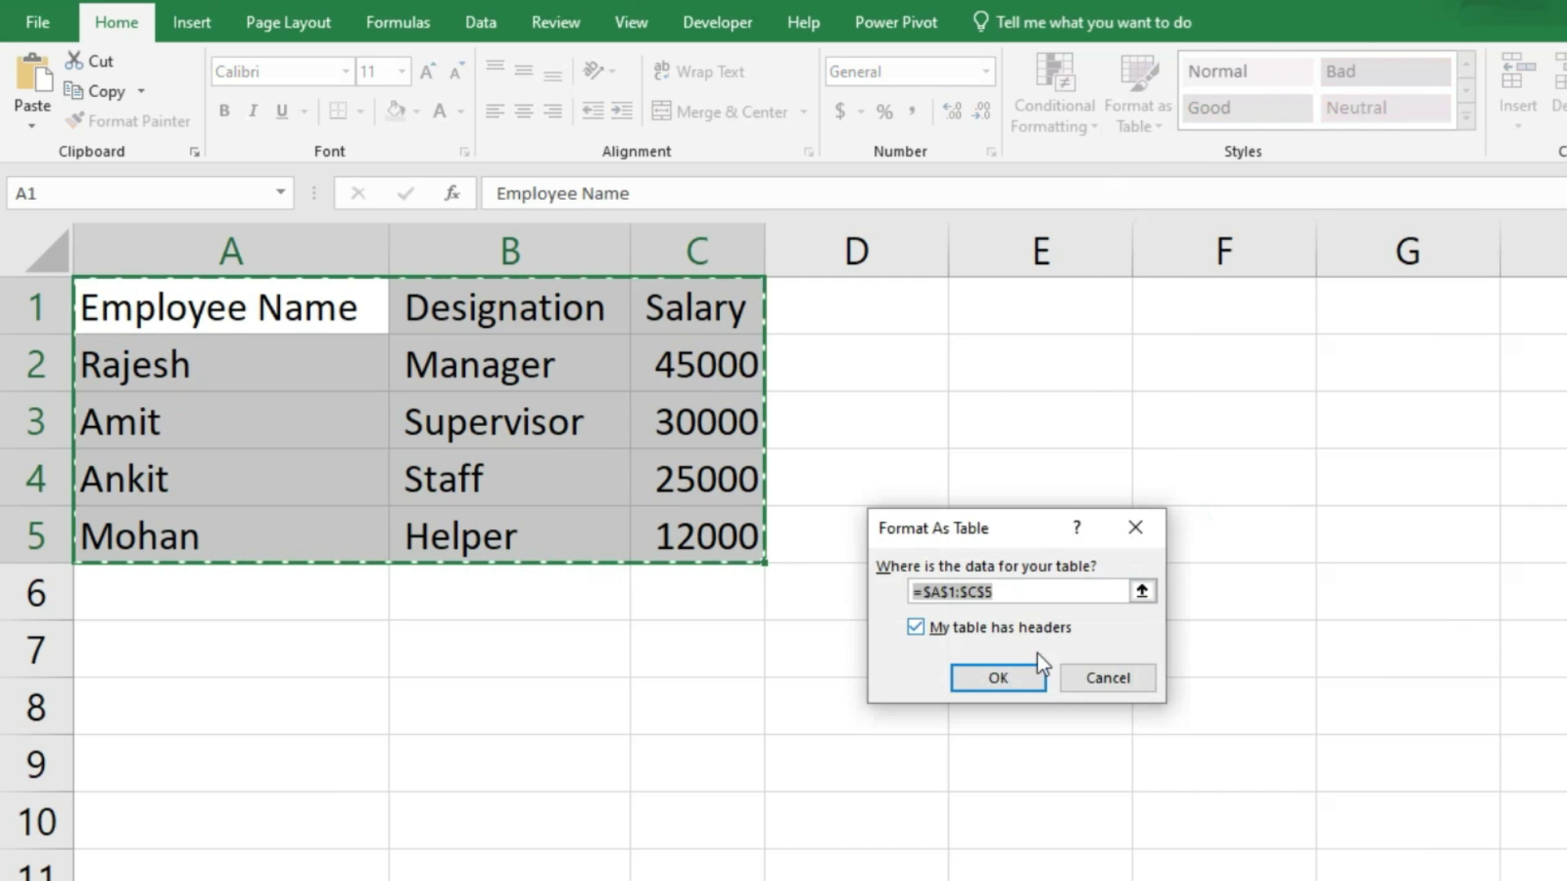
left_click(1027, 663)
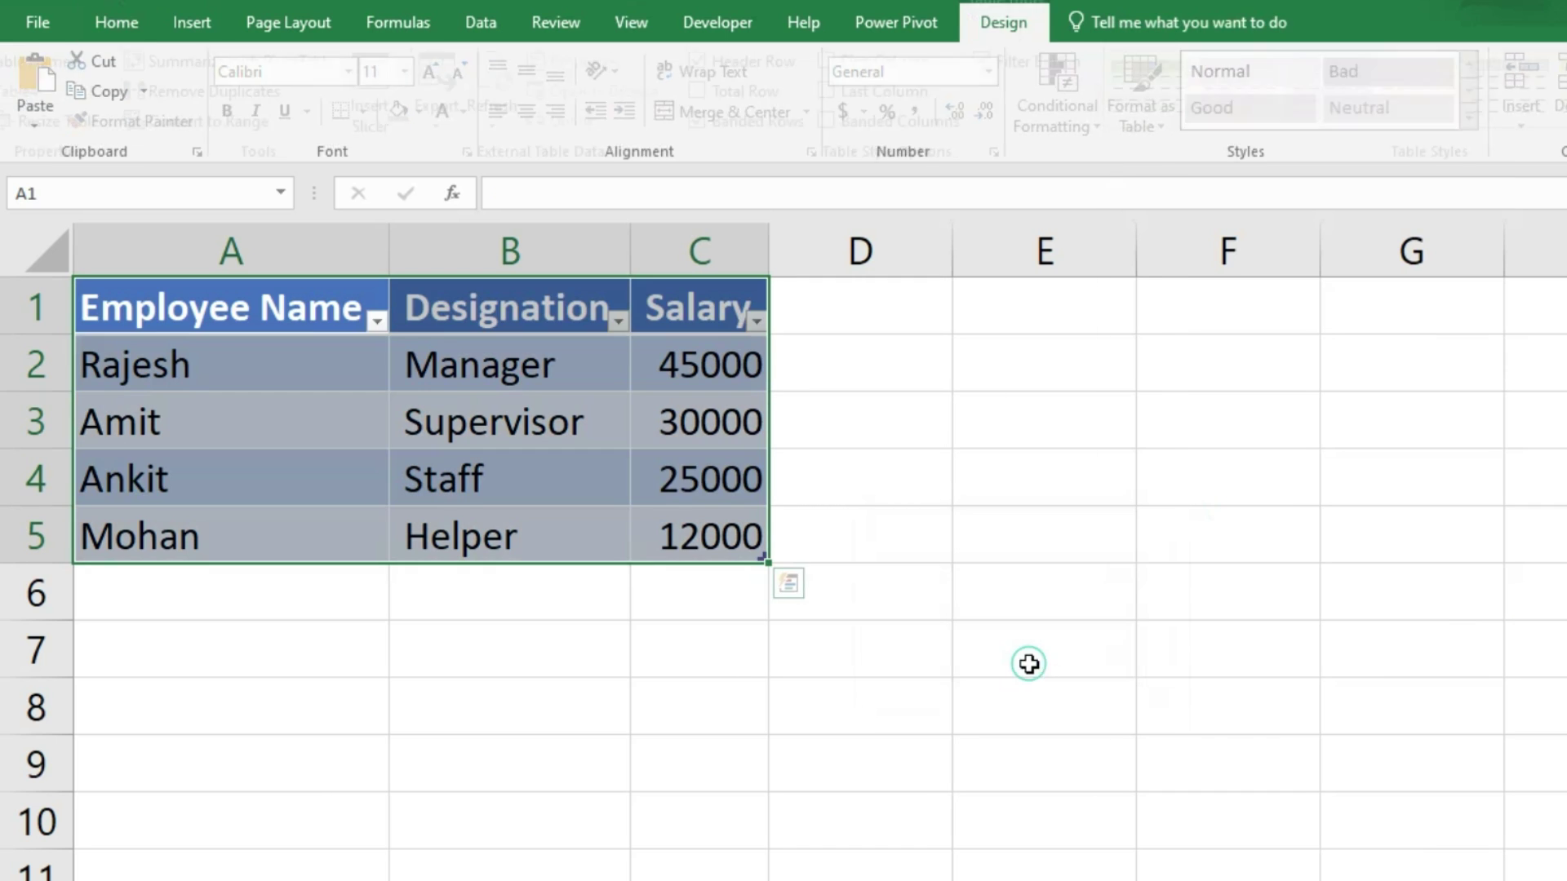
double_click(632, 252)
double_click(813, 246)
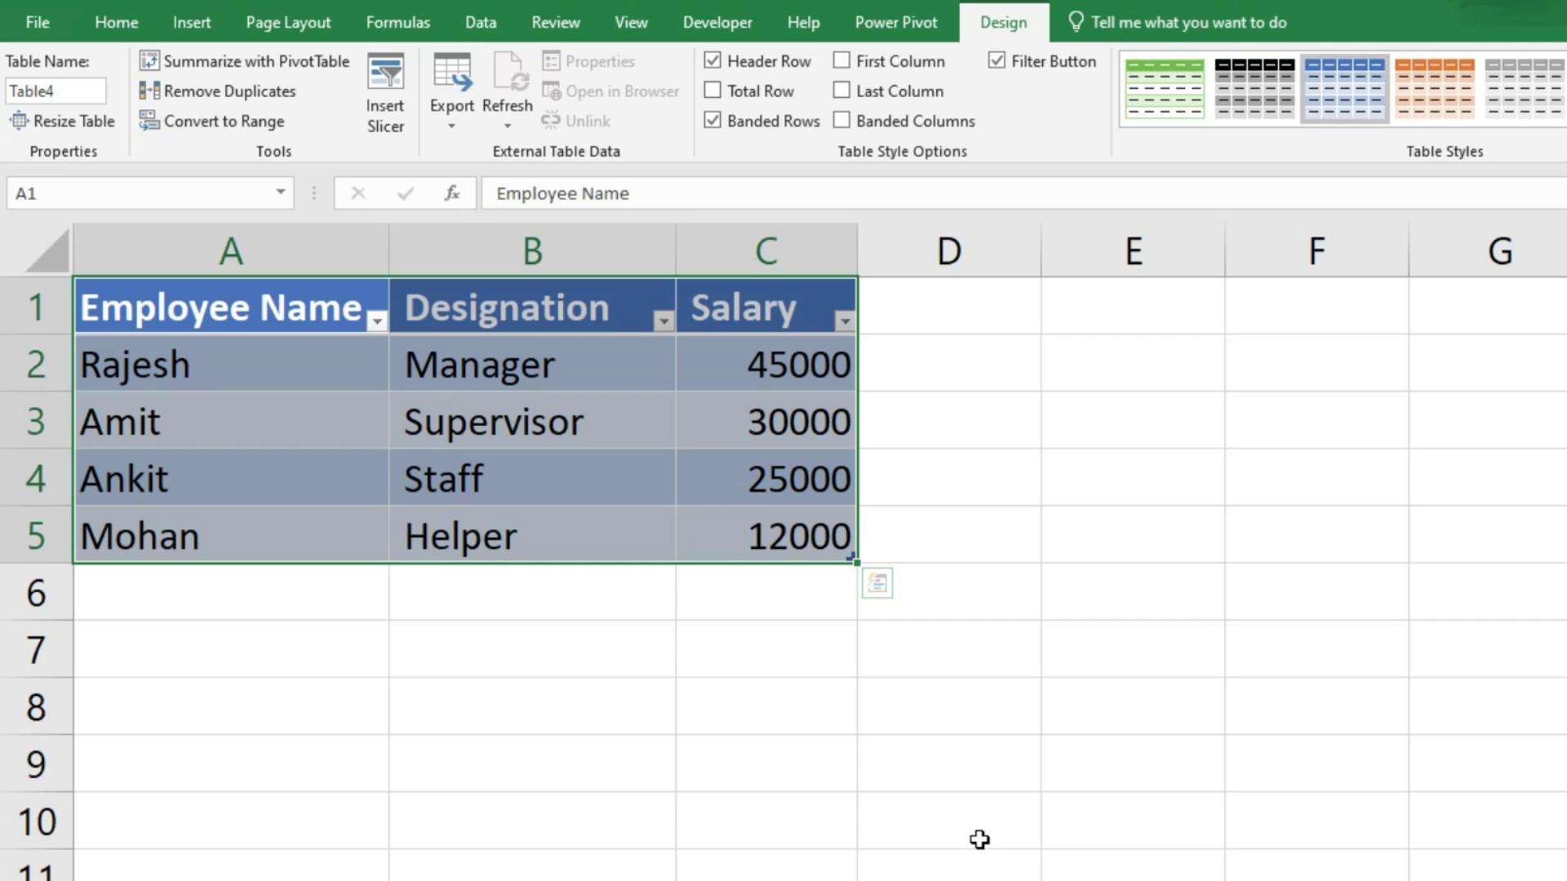
left_click(486, 23)
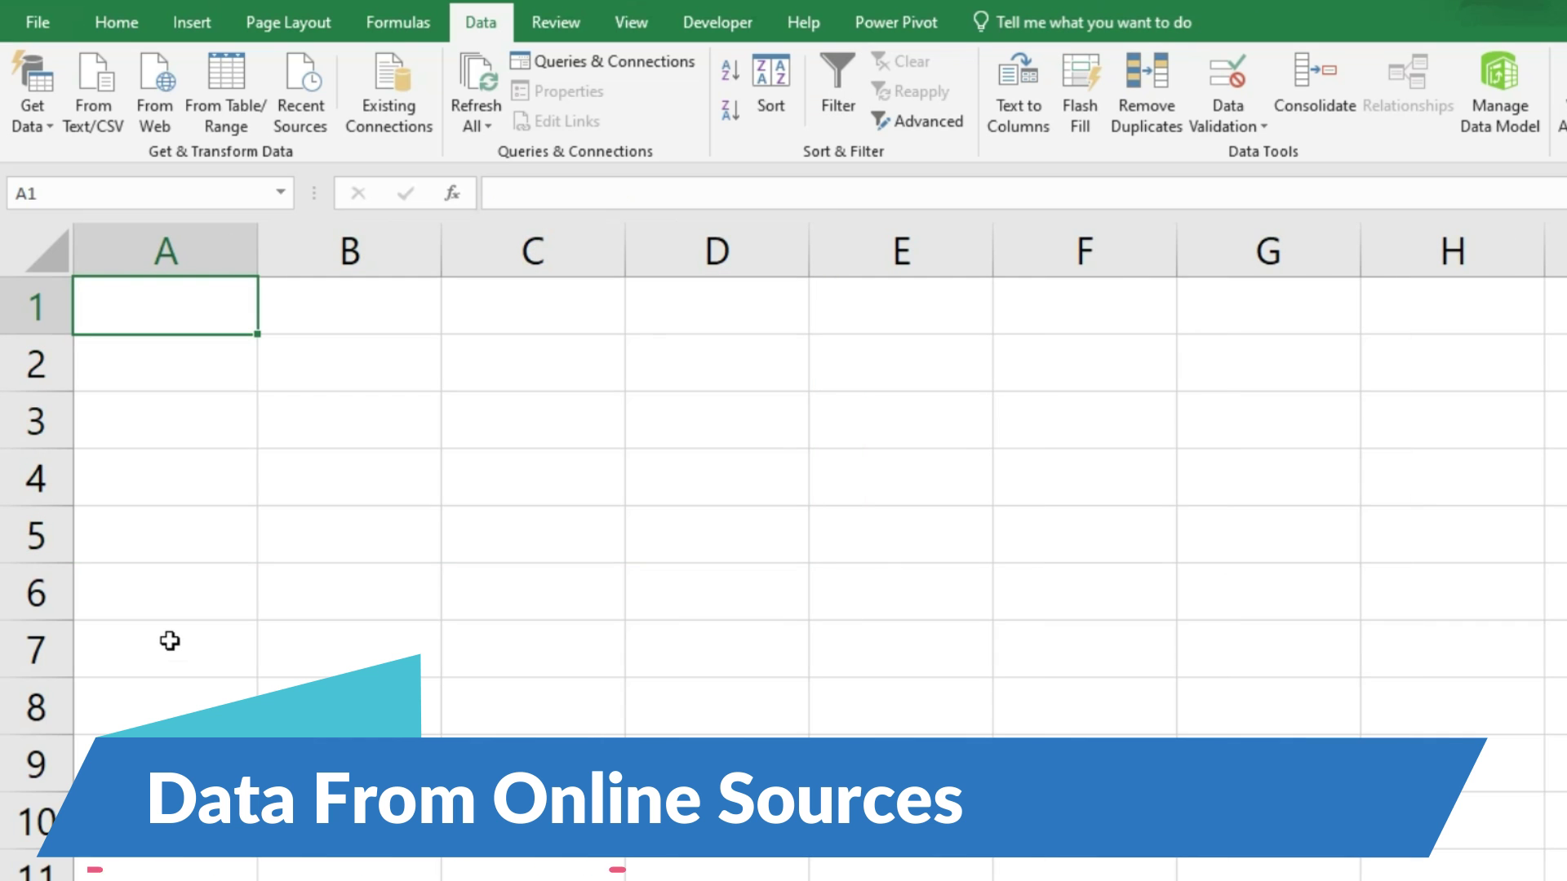
Step: Open the Narendra Modi Wikipedia article, copy its URL, and switch to the blank Book4 workbook
scroll(169, 640, "up", 2)
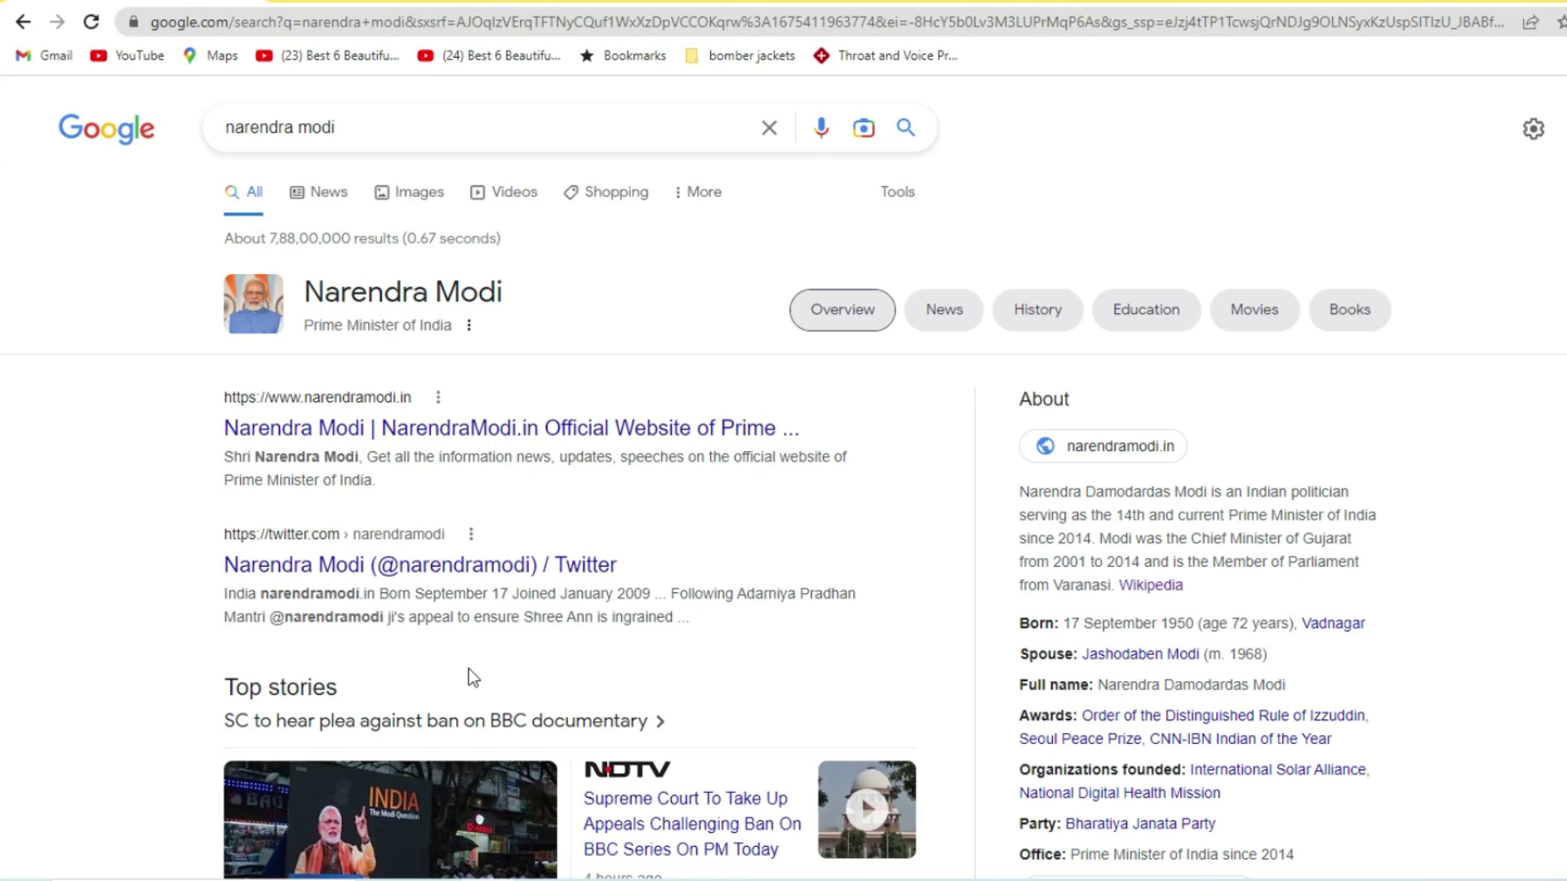
scroll(468, 668, "down", 5)
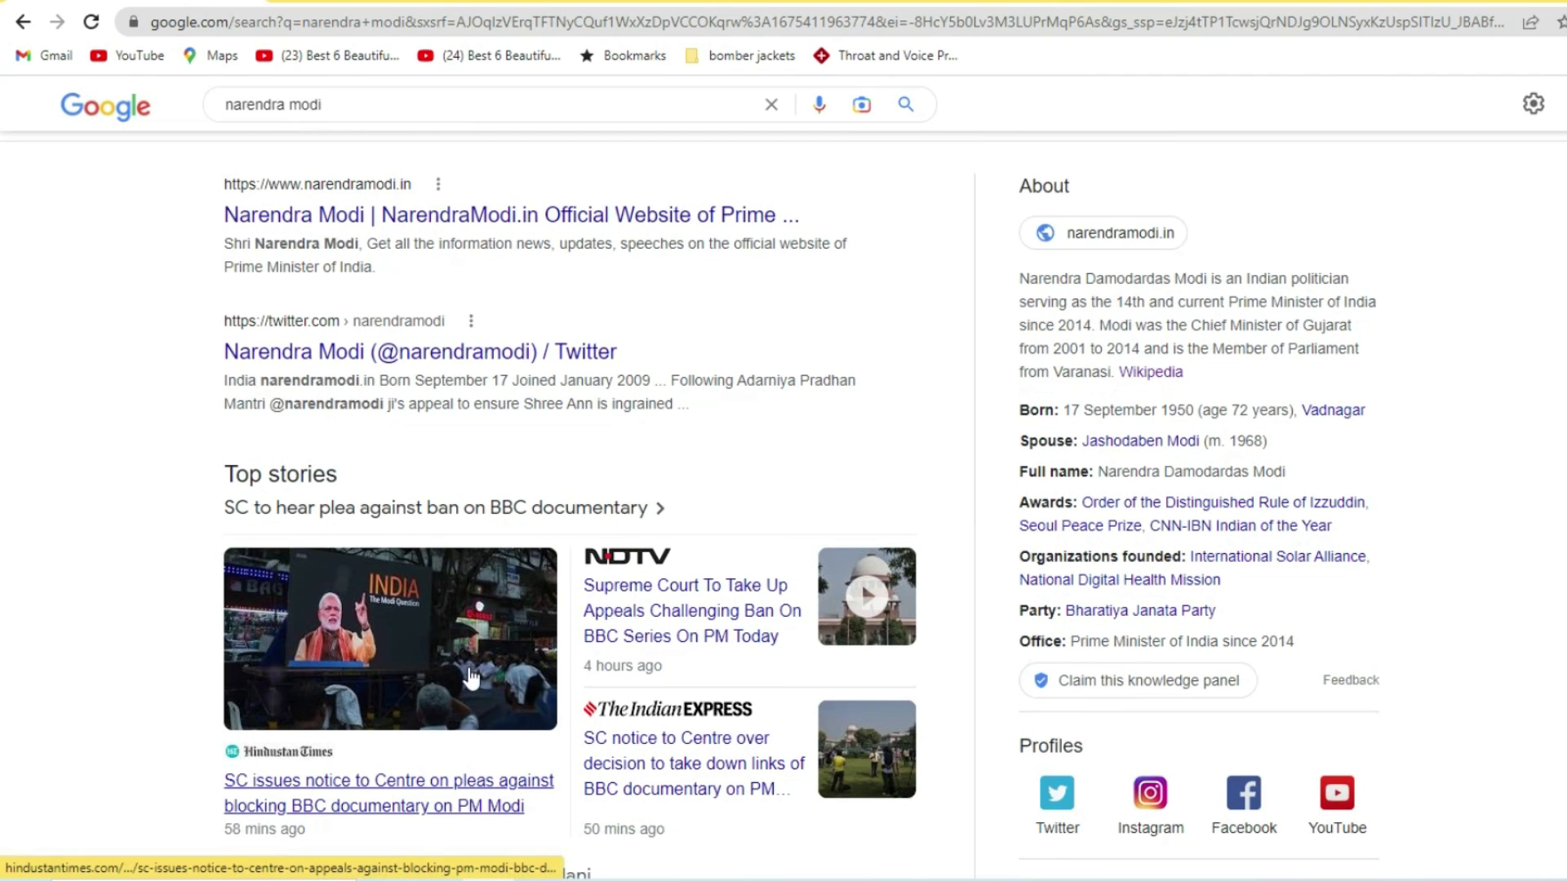
scroll(325, 595, "down", 14)
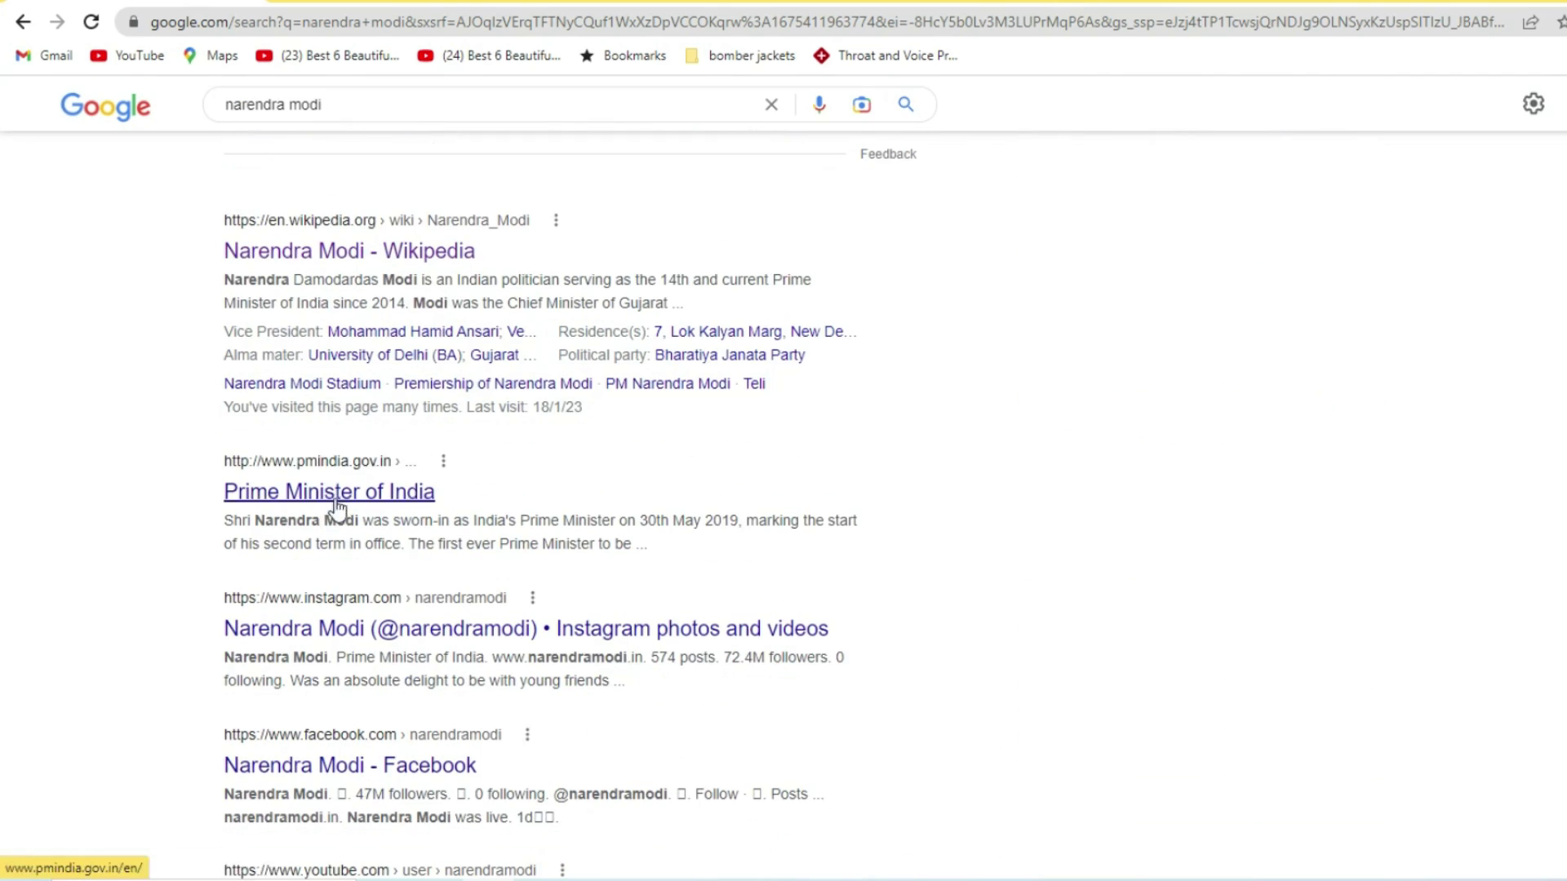
left_click(457, 262)
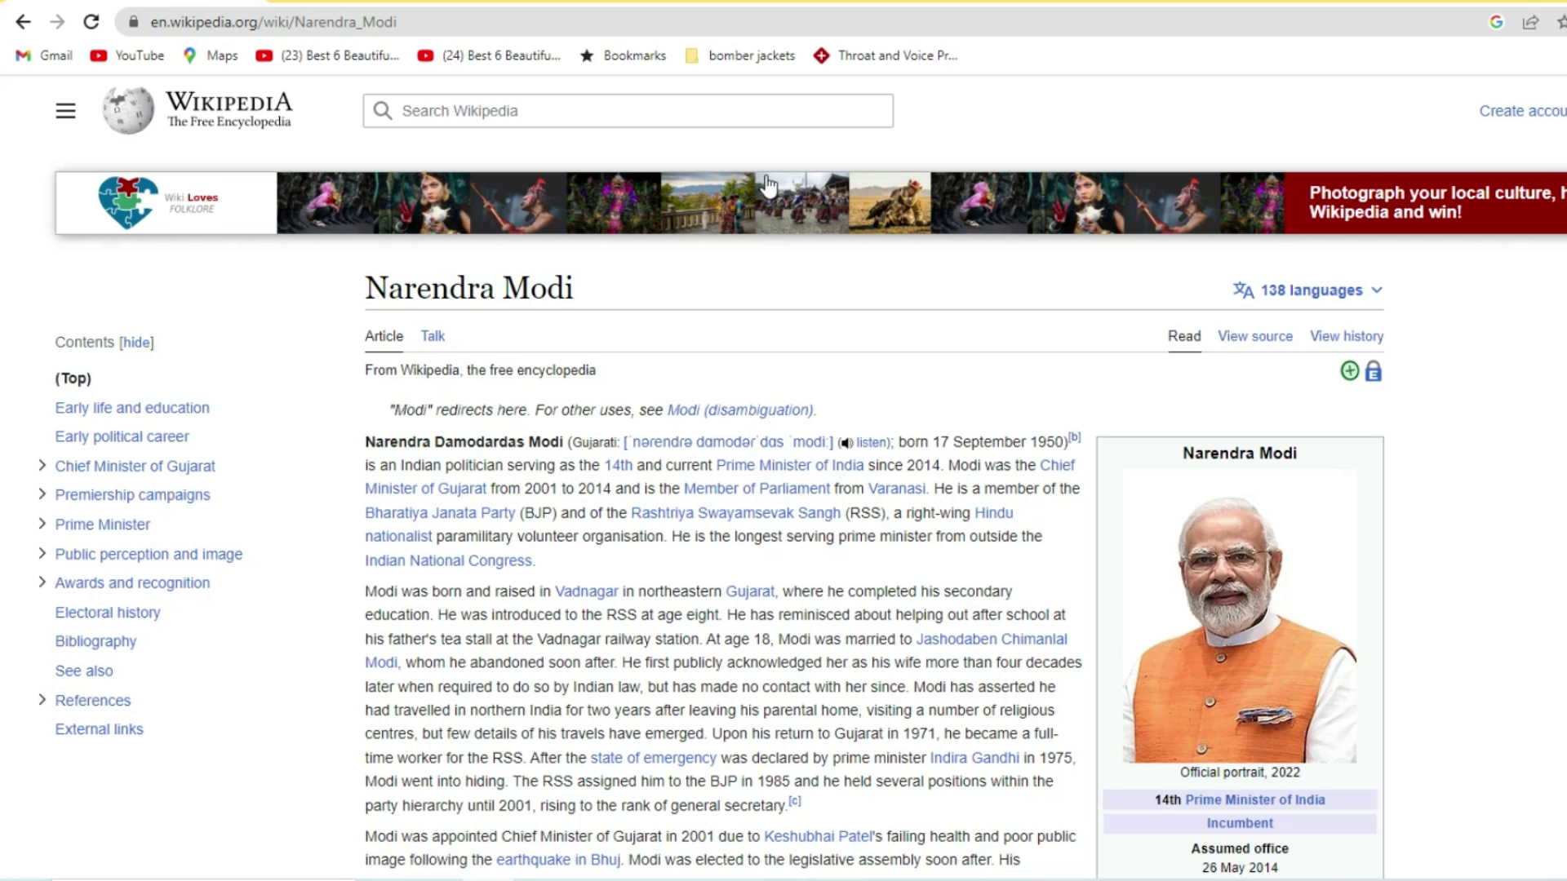
left_click(440, 26)
key("ctrl+c")
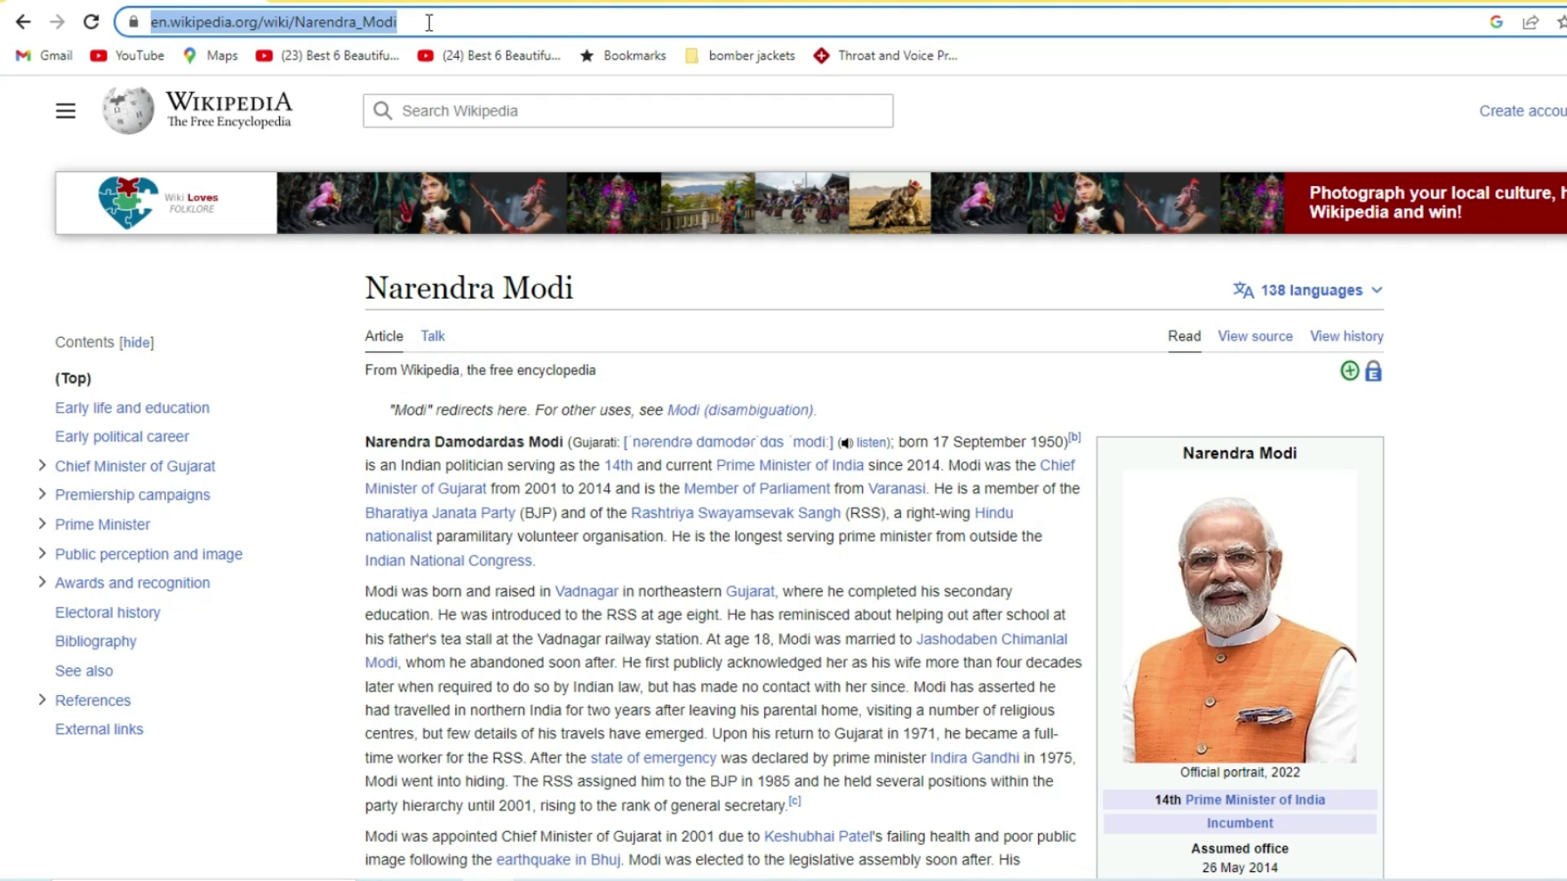
left_click(591, 879)
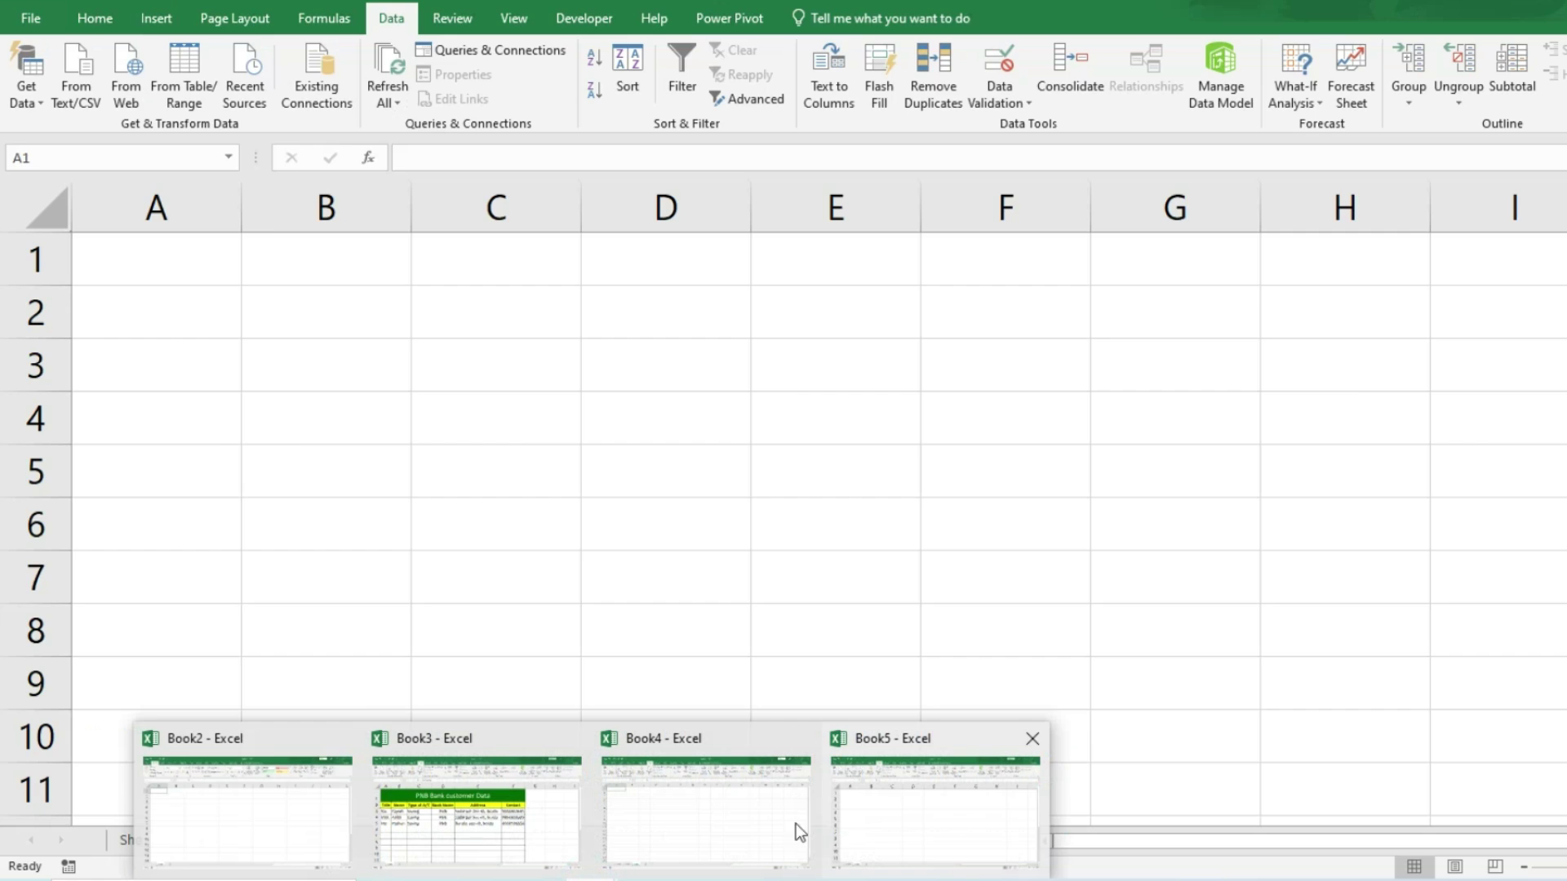
left_click(718, 824)
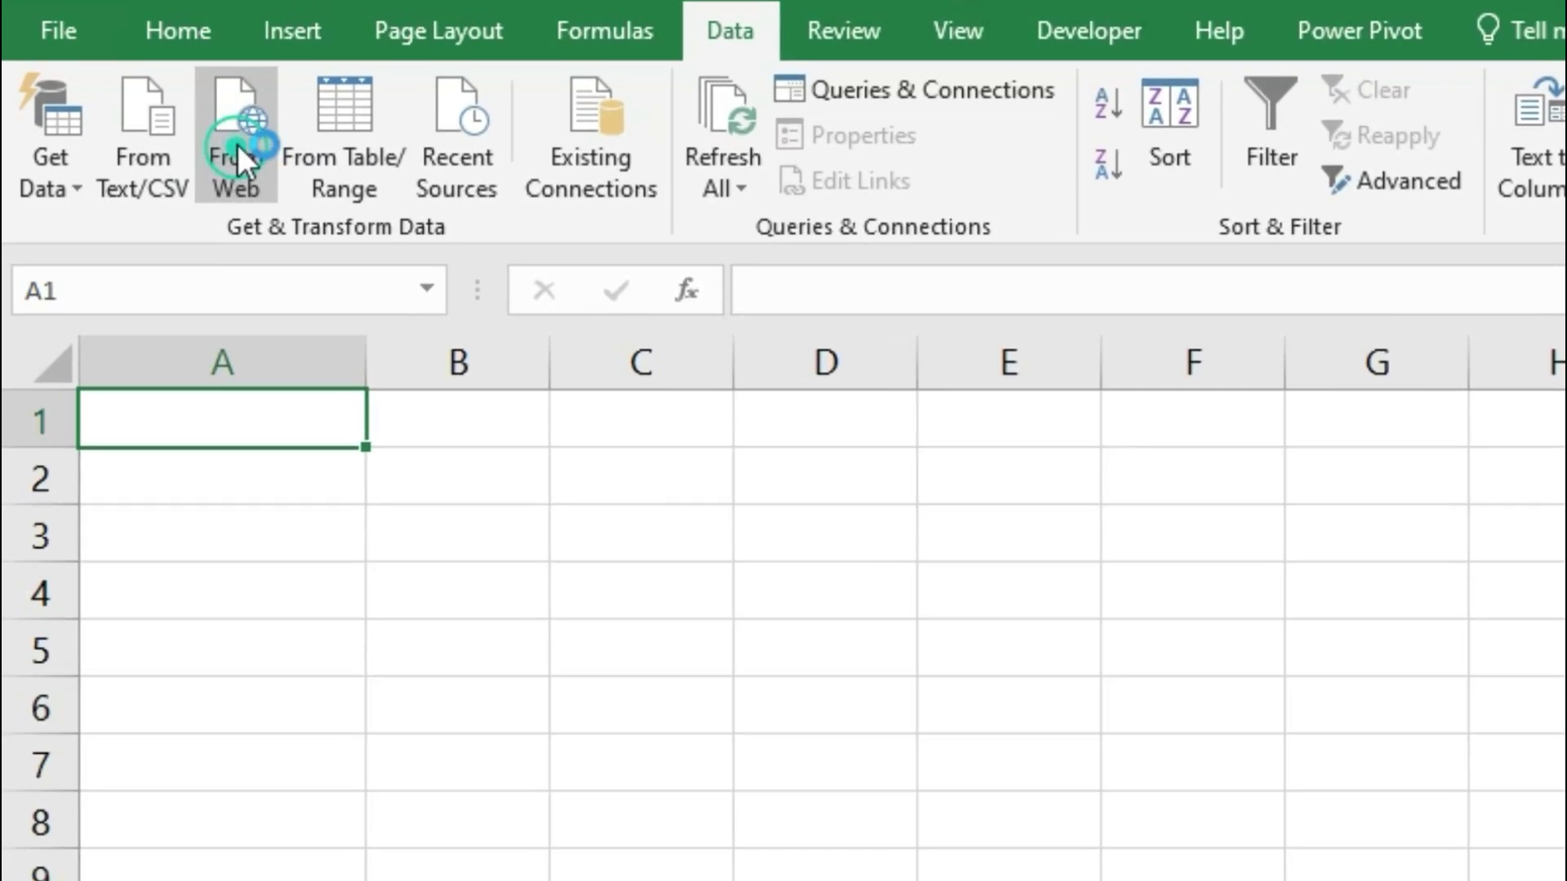
Step: Import the Wikipedia page's Election results table via From Web into Power Query Editor
left_click(126, 80)
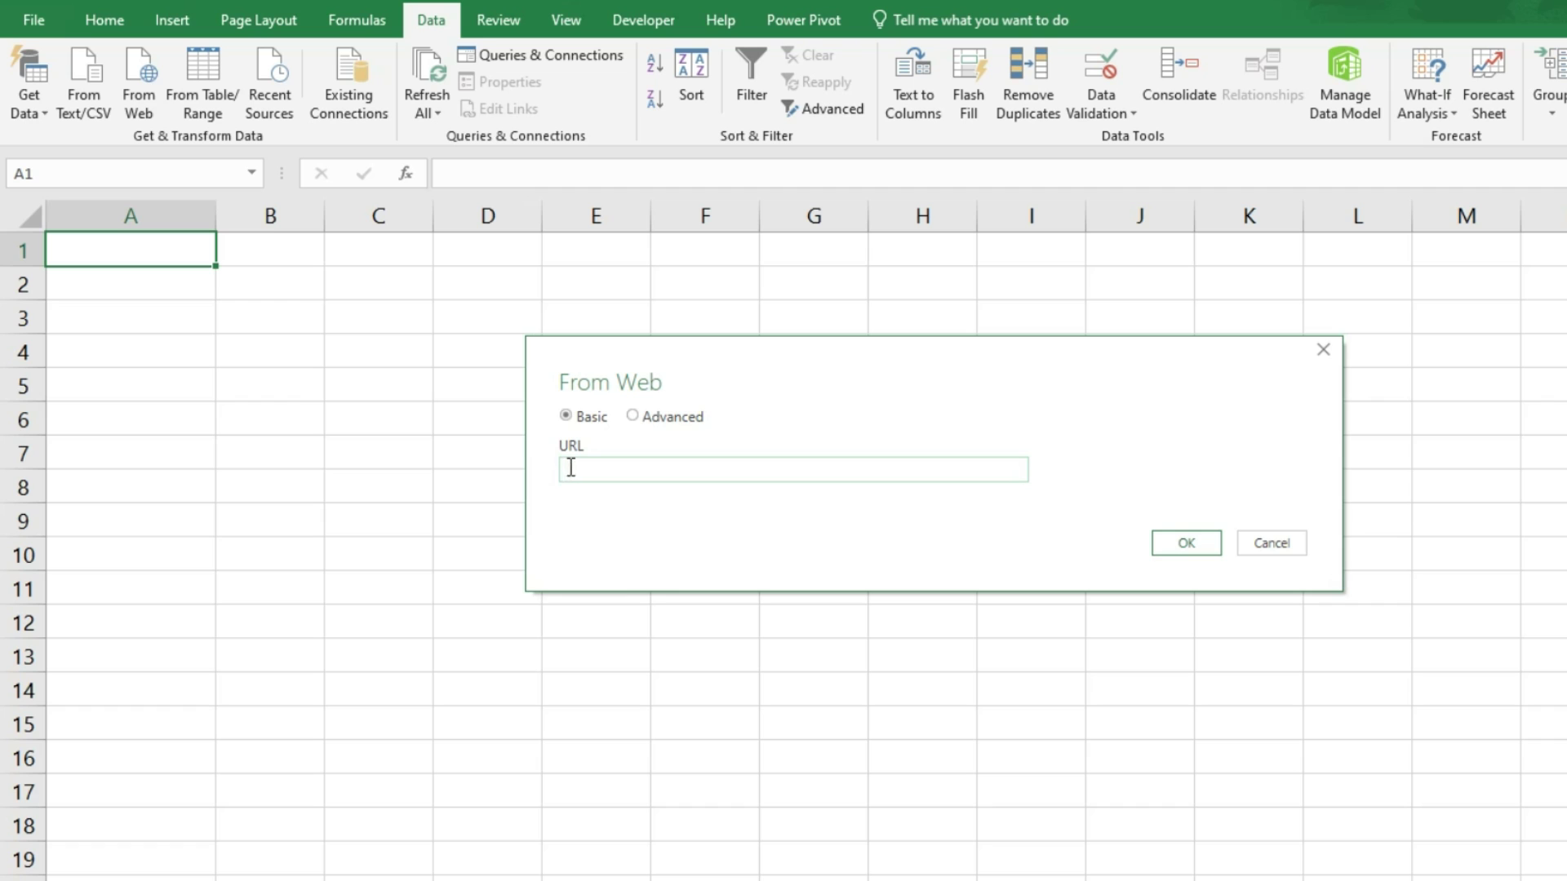
key("ctrl+v")
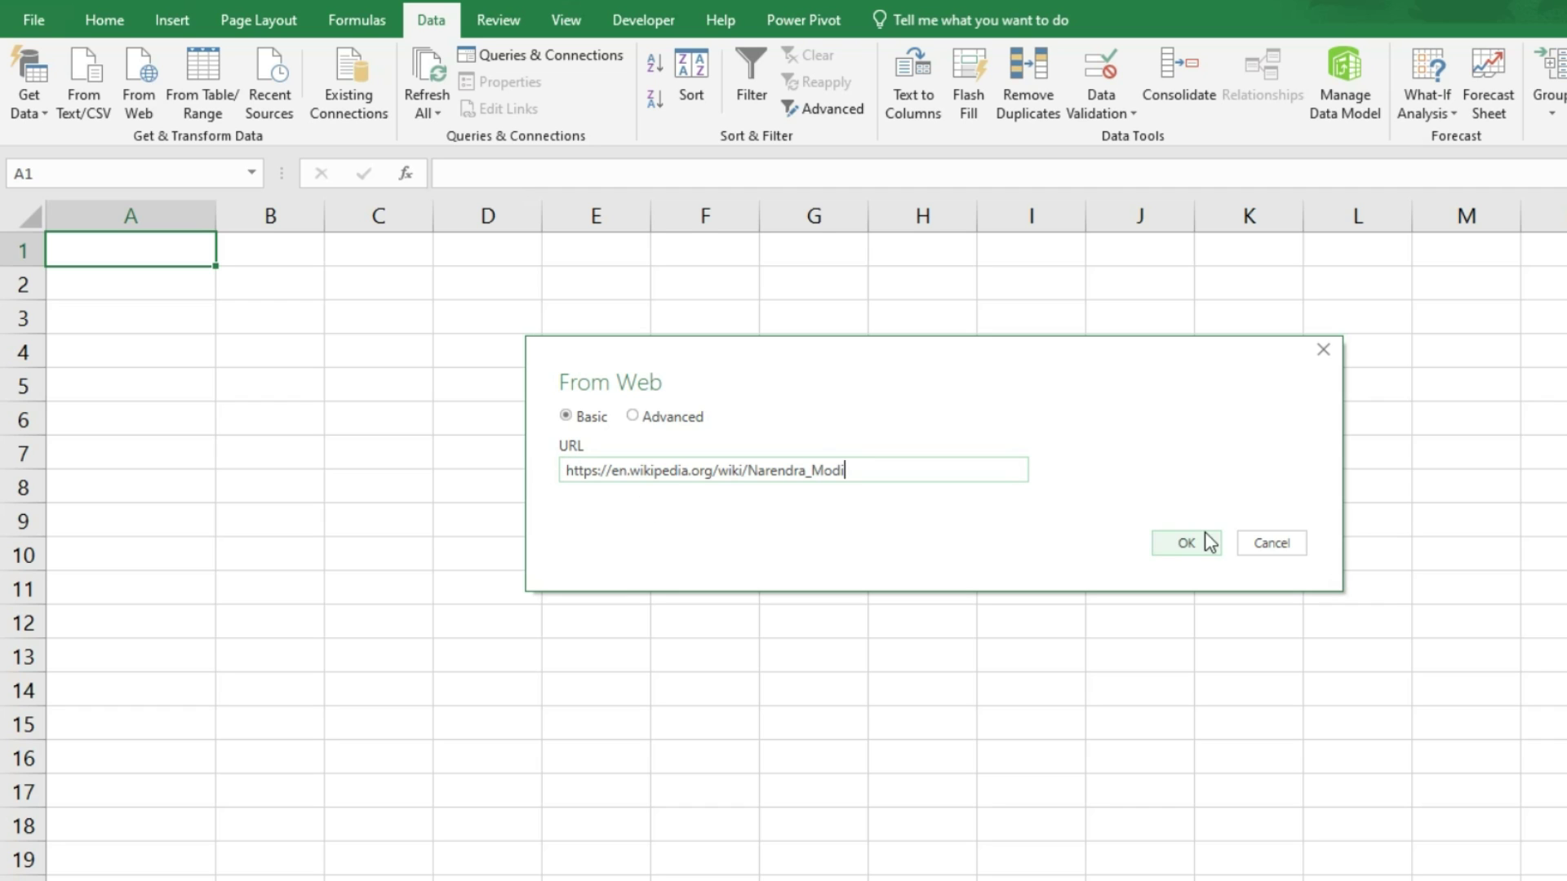
left_click(1204, 543)
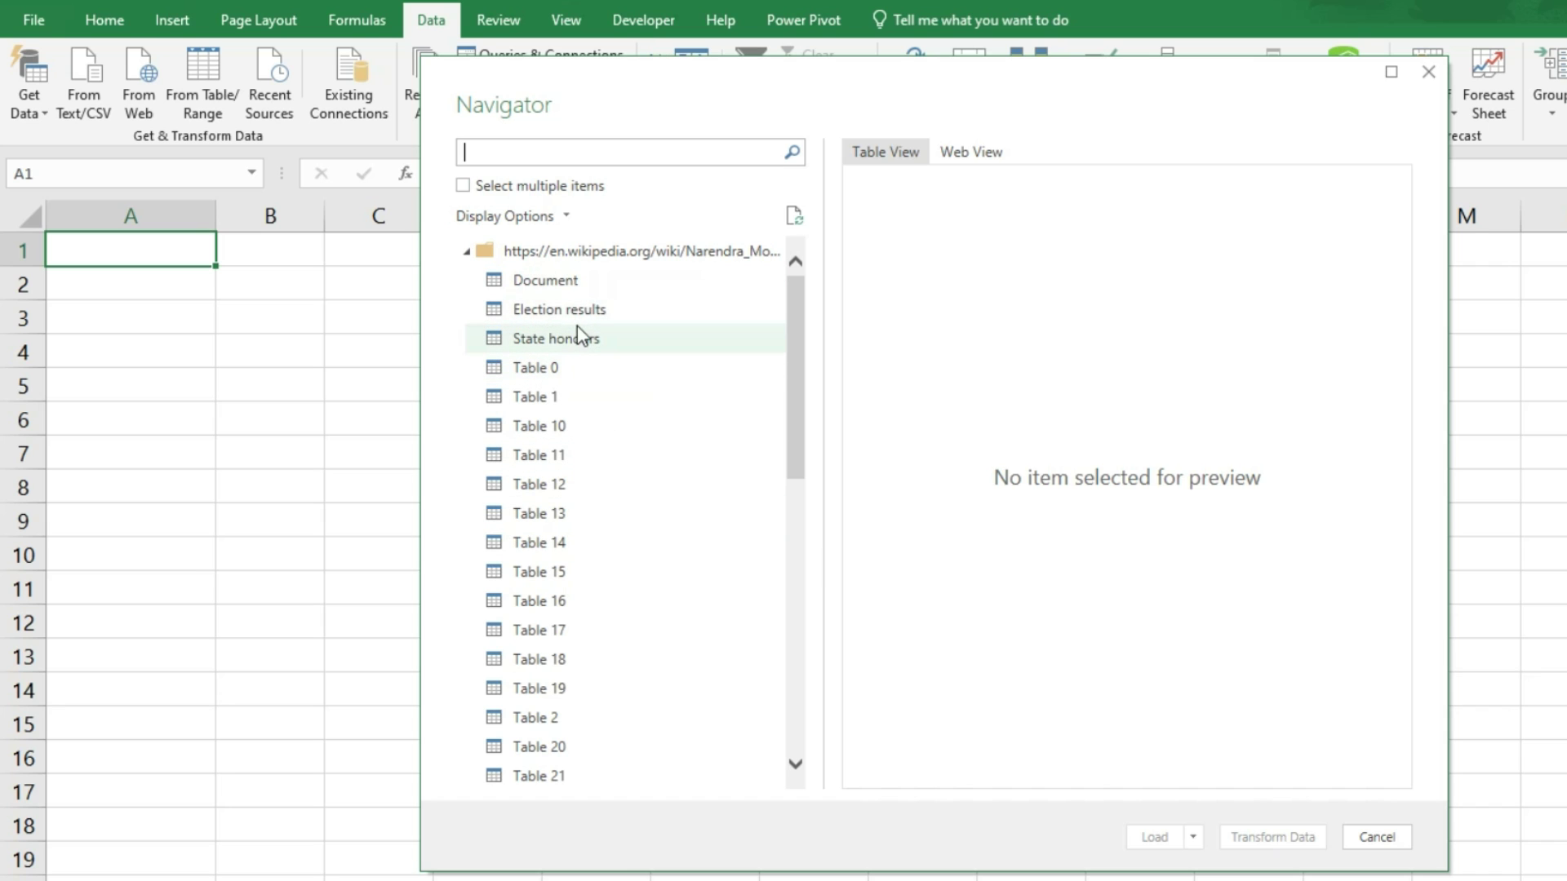
left_click(589, 314)
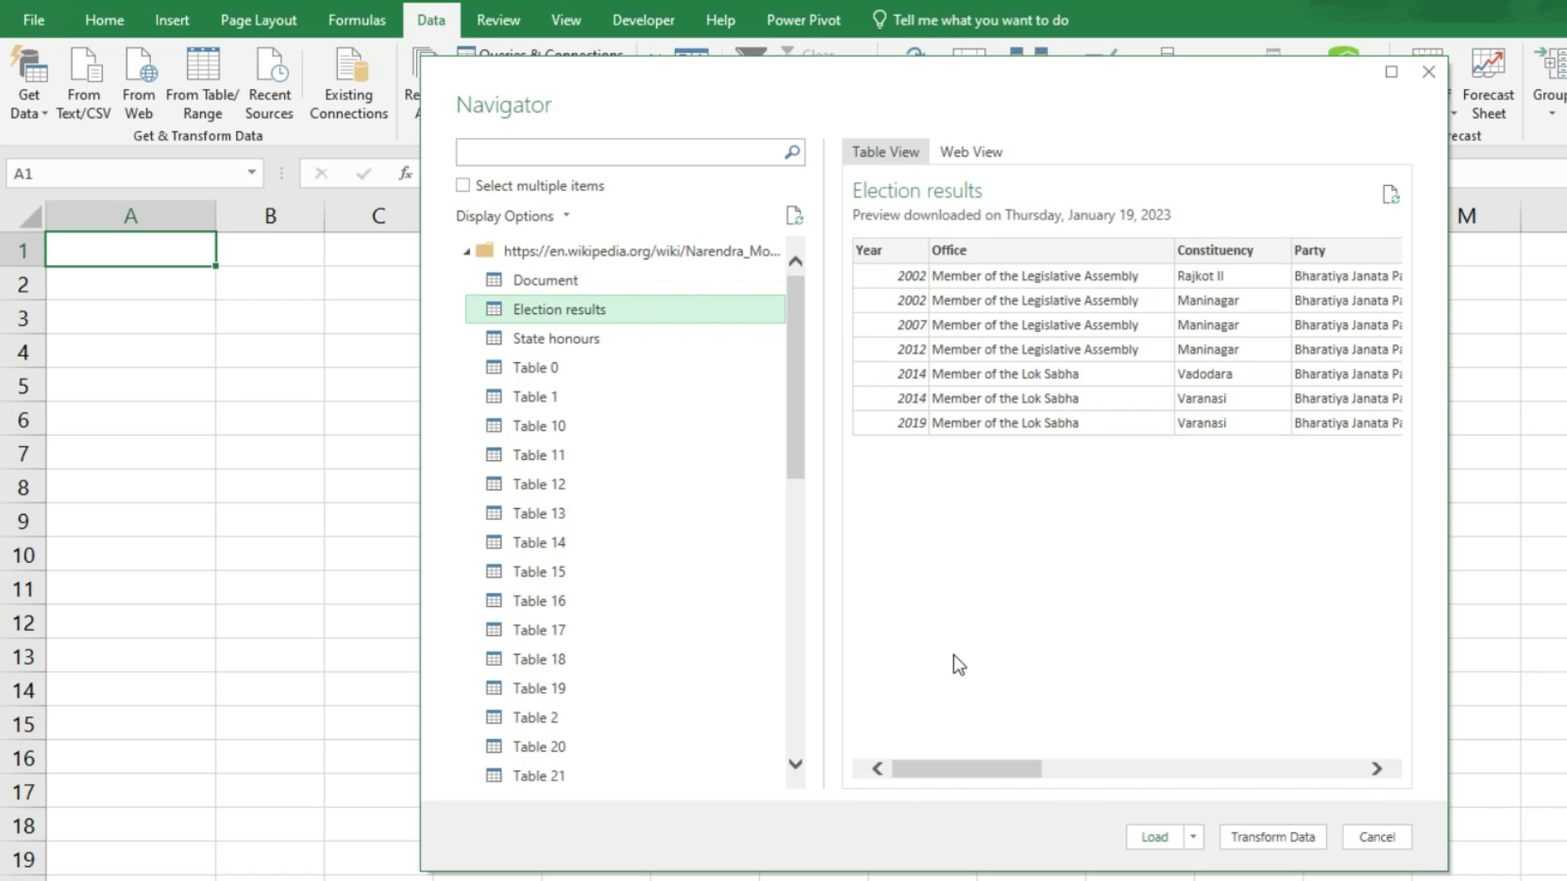
left_click_drag(957, 771, 1077, 796)
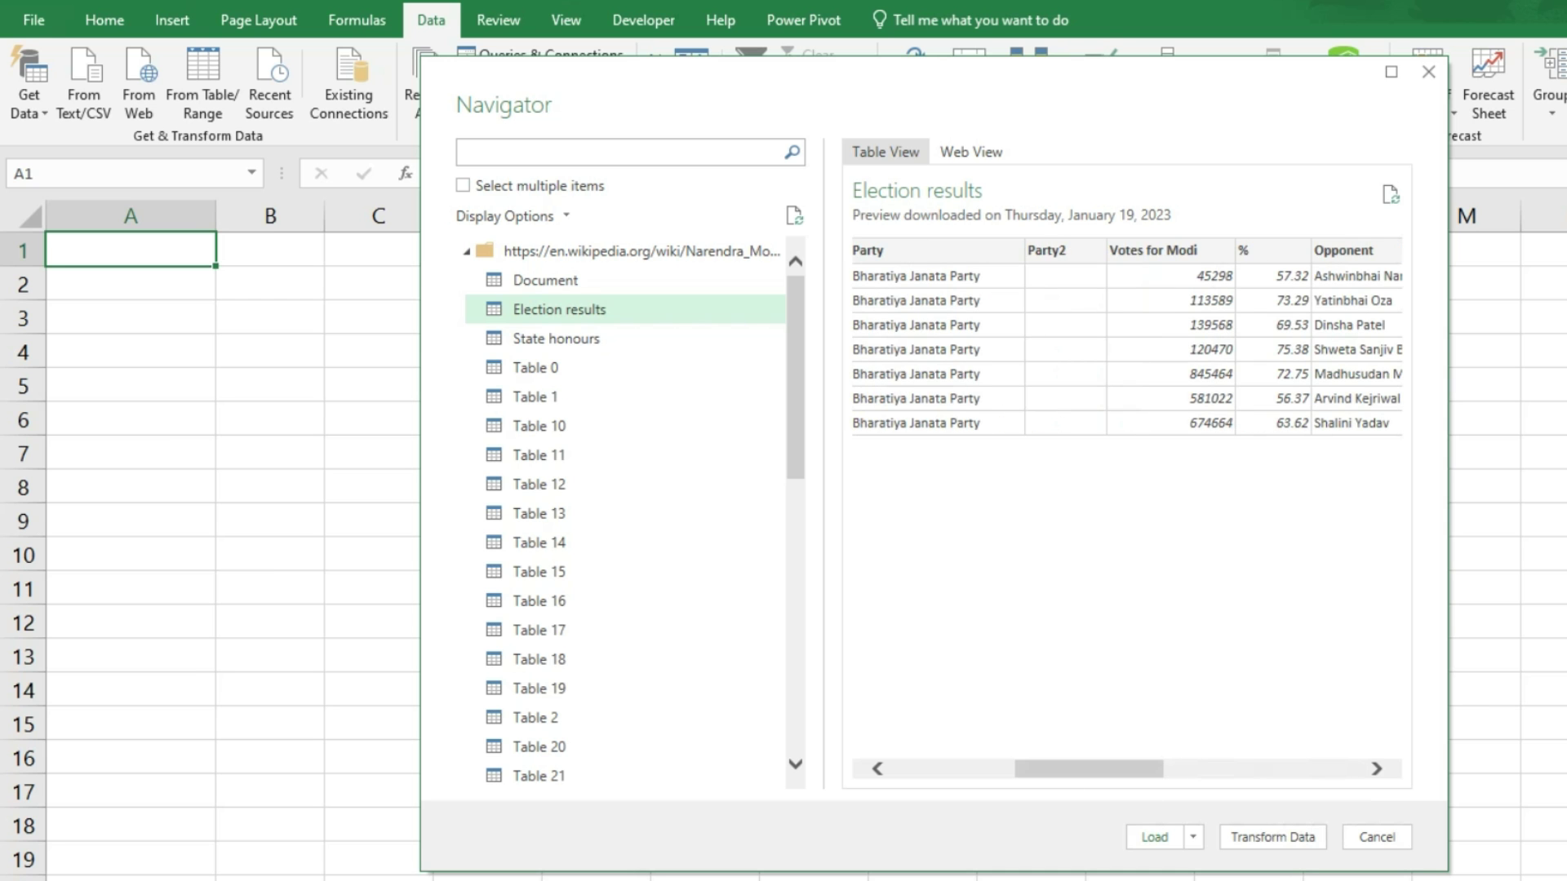
left_click(1273, 838)
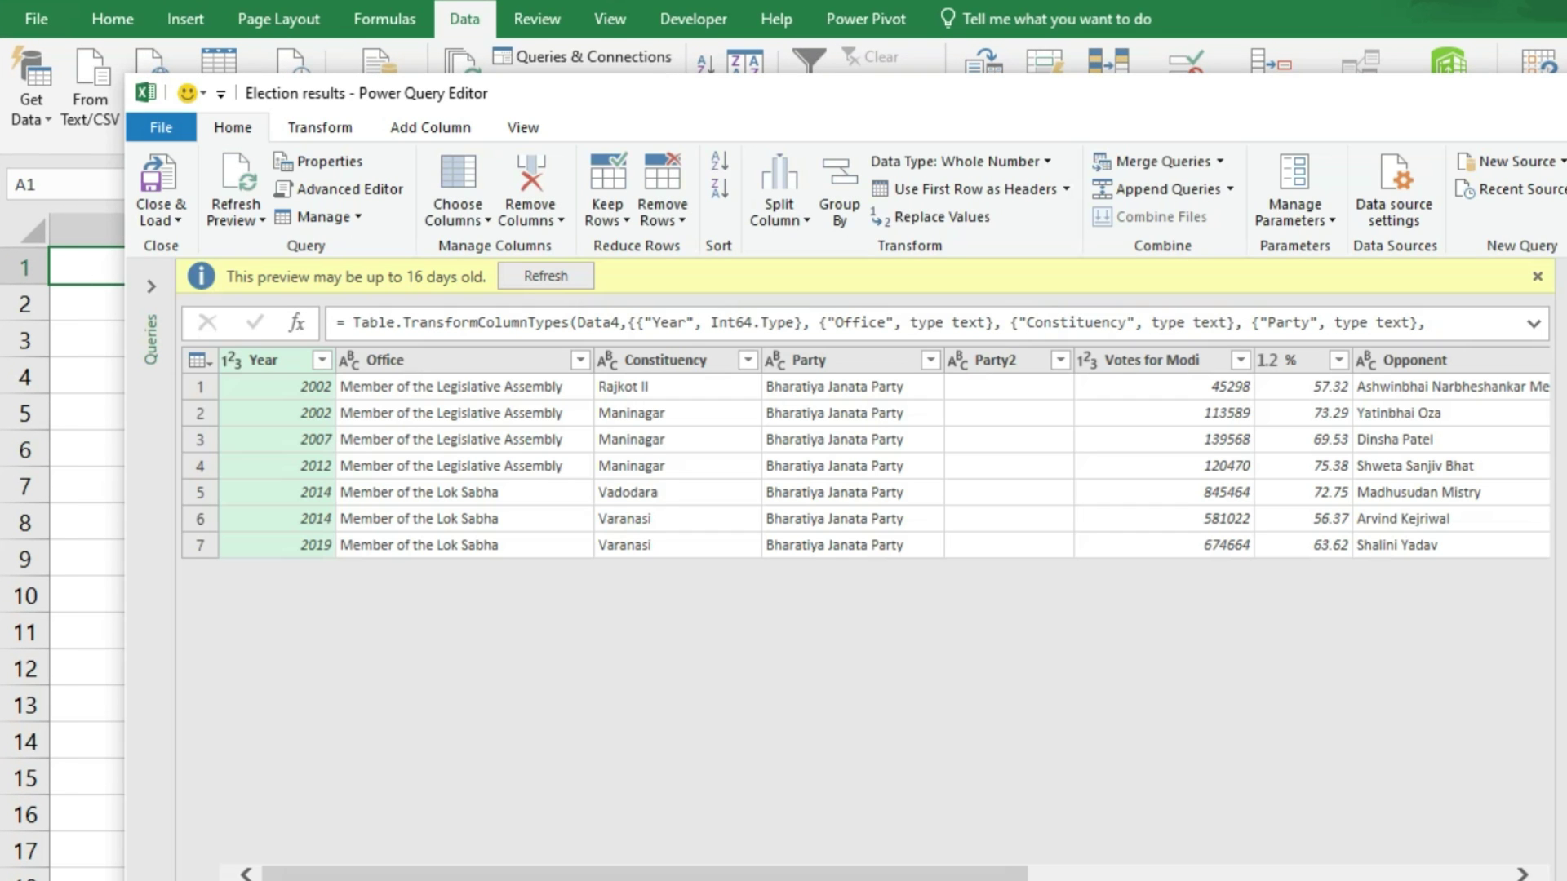
Step: Remove the empty Party2, Party4 and Ref columns, then Close & Load to the worksheet
left_click(992, 387)
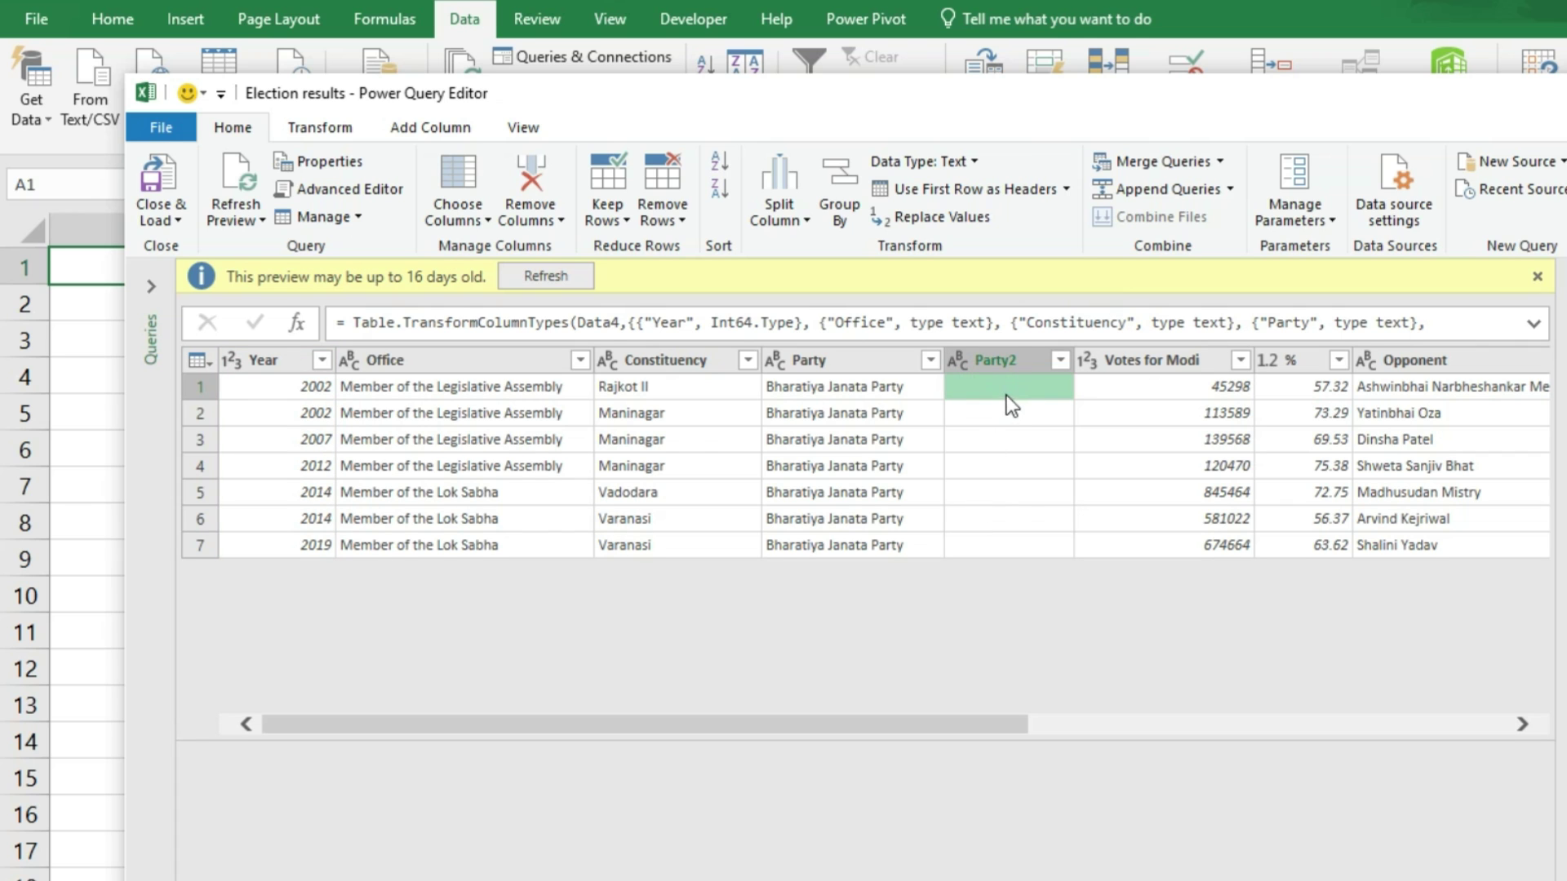
left_click(532, 185)
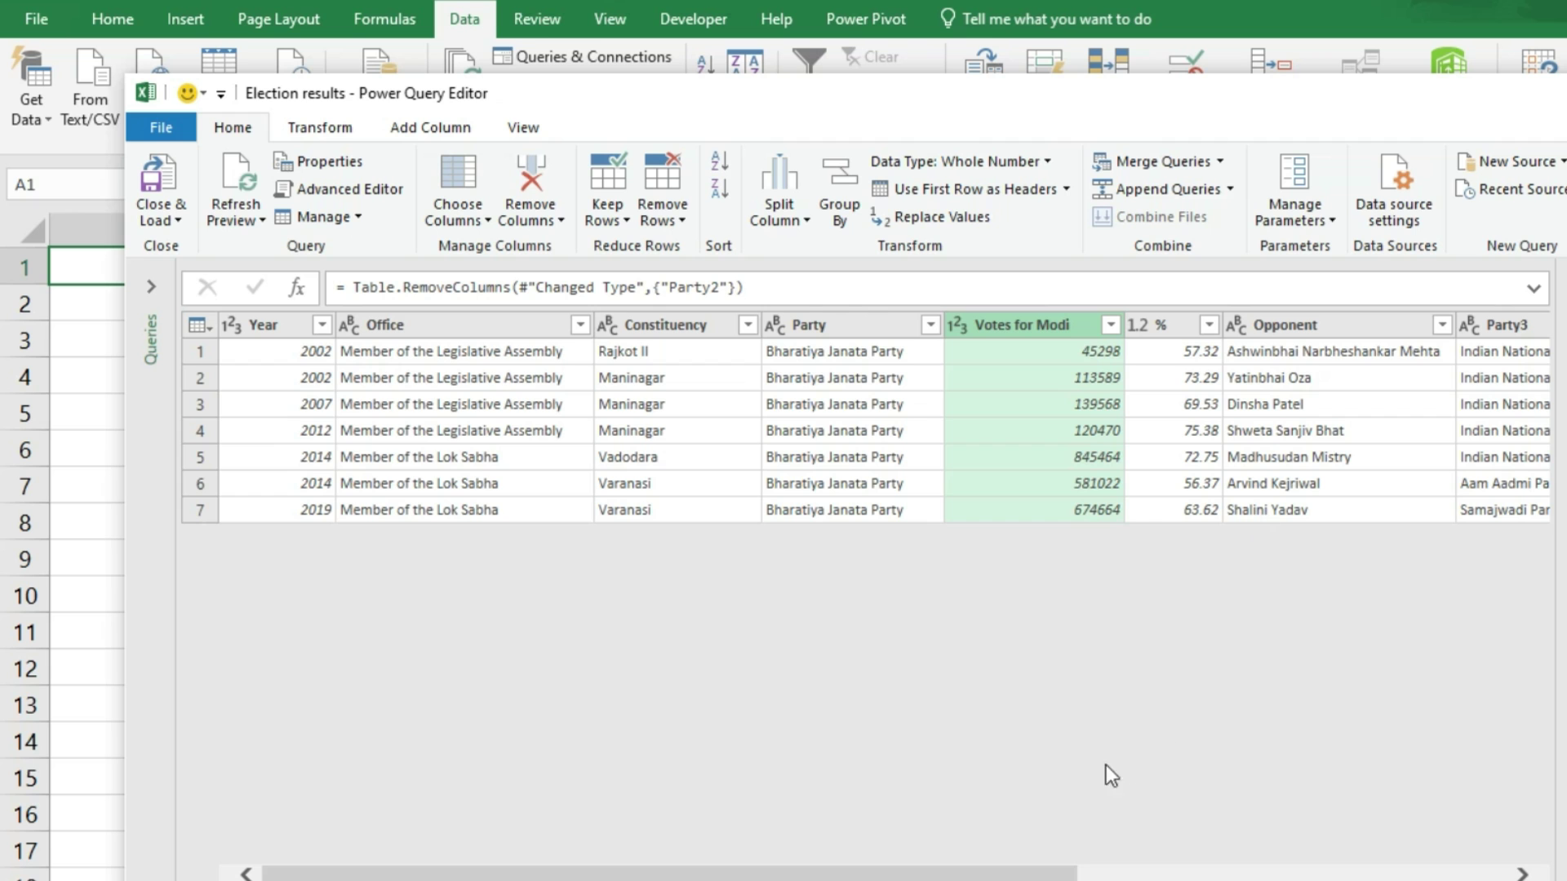
scroll(1028, 872, "right", 5)
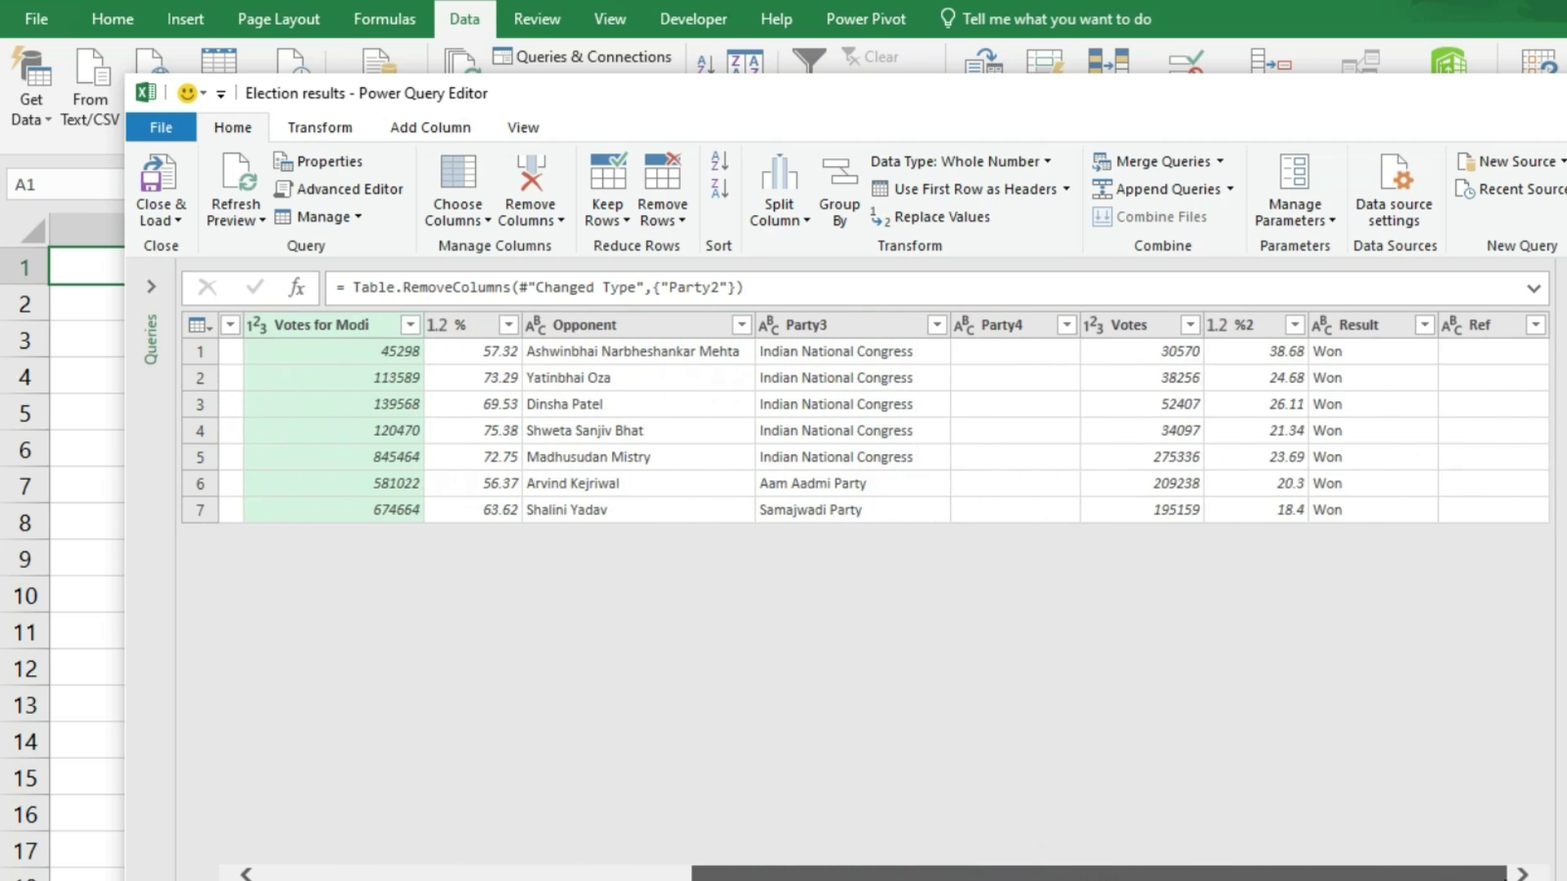
left_click(1024, 355)
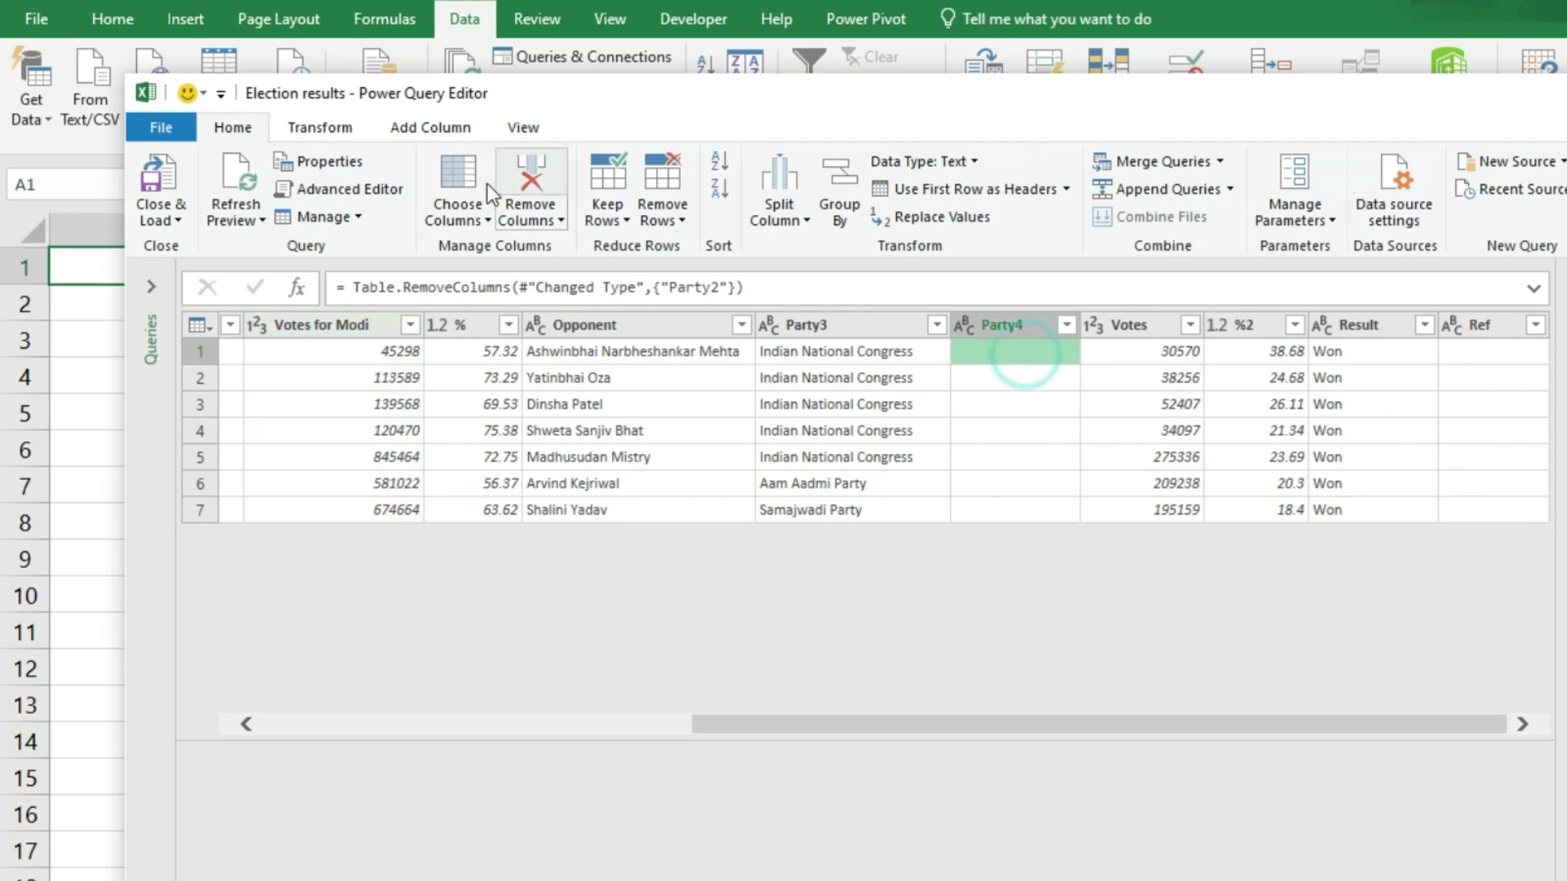
left_click(531, 174)
left_click(1467, 357)
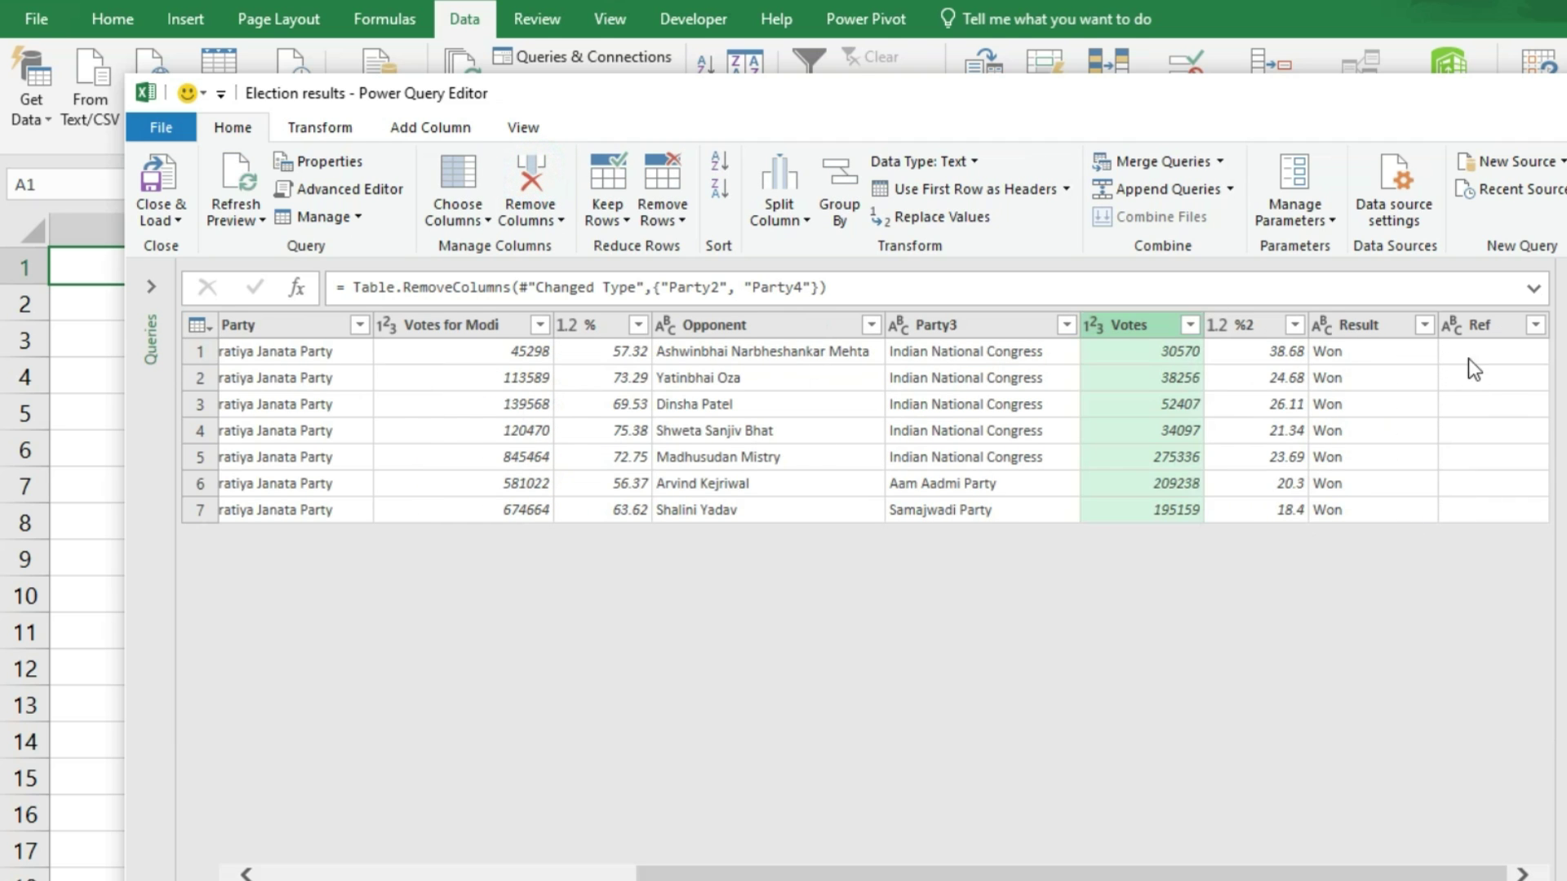
left_click(531, 175)
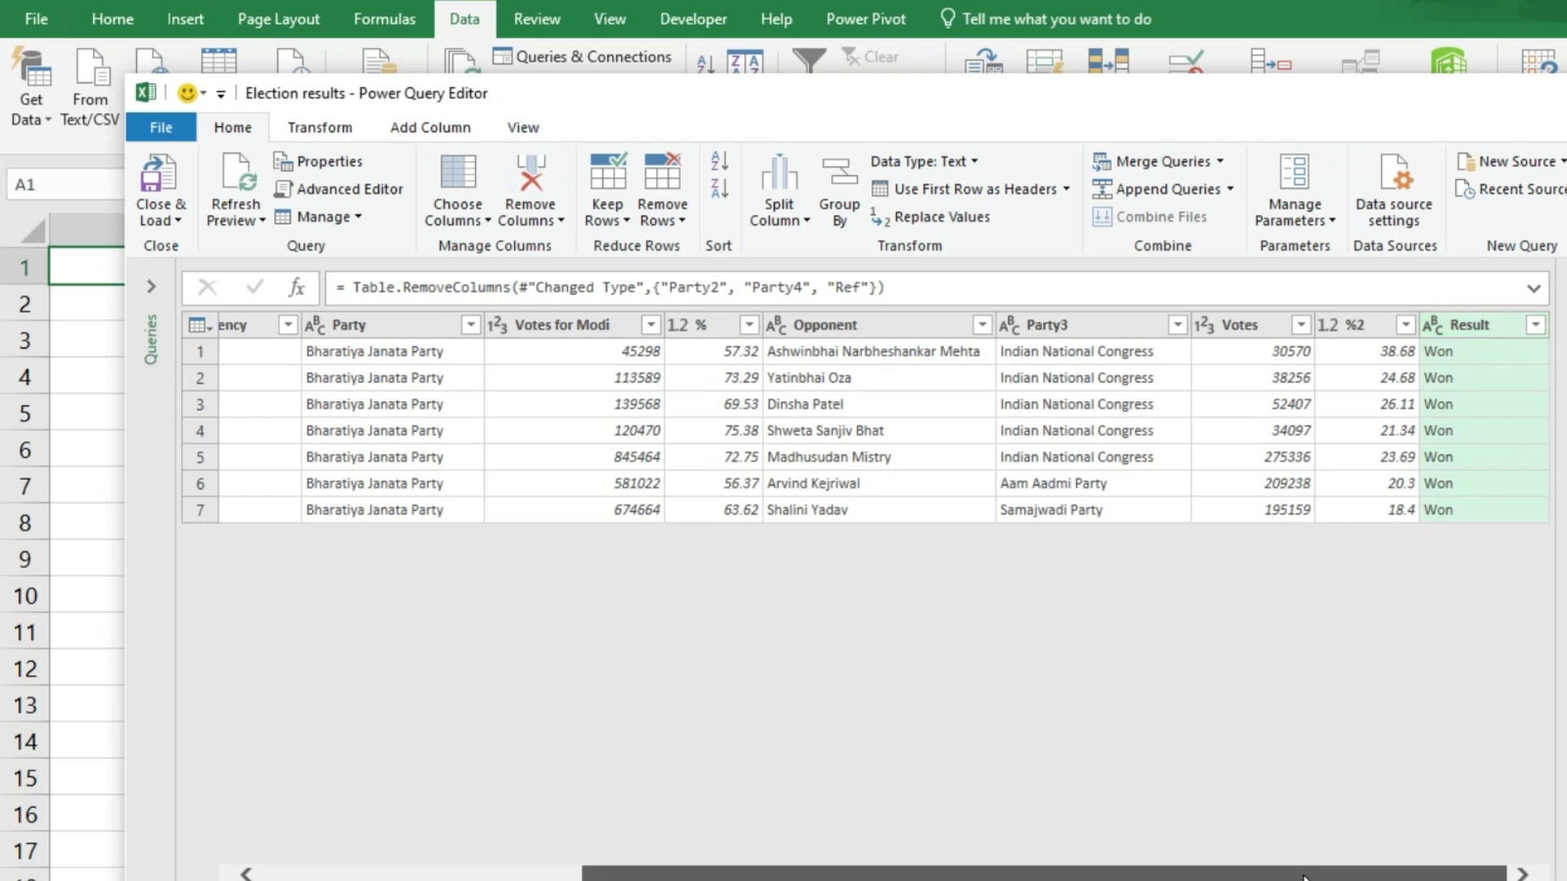
left_click_drag(1302, 871, 979, 872)
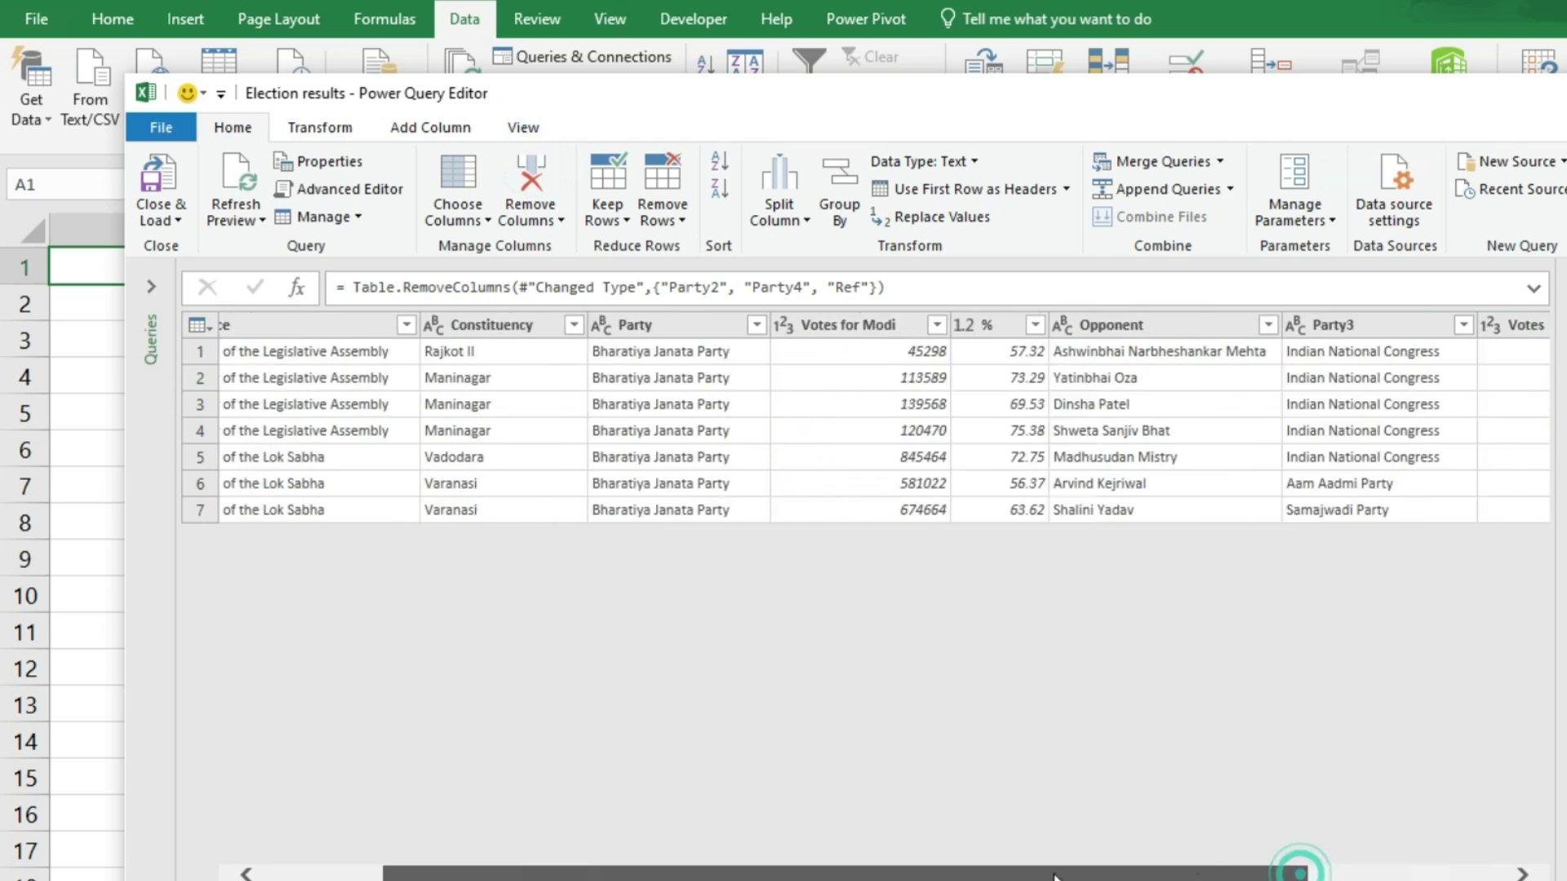
left_click(161, 178)
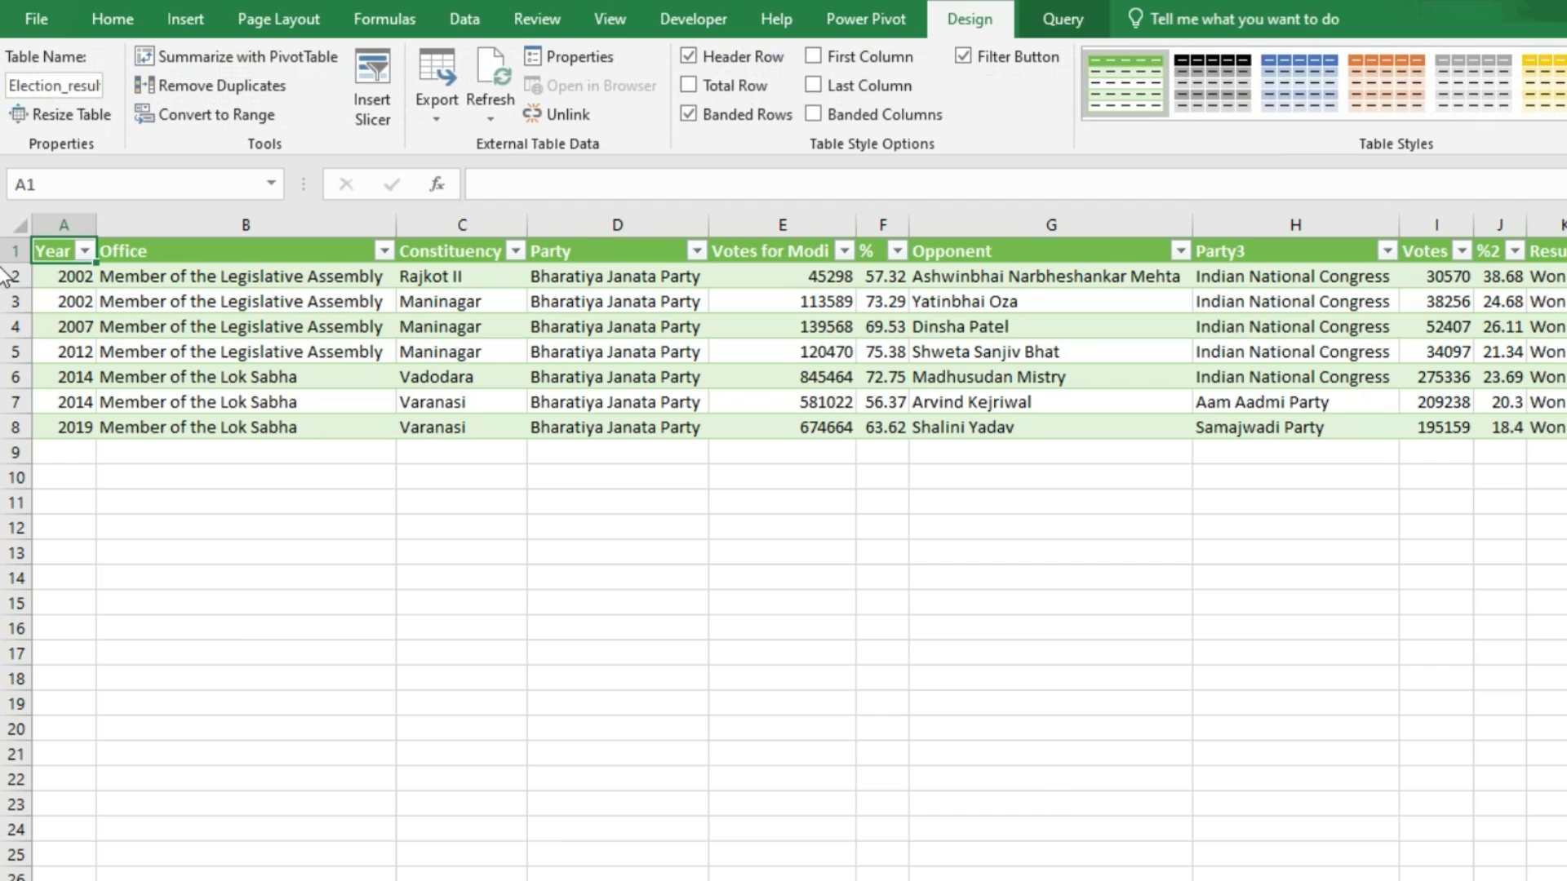
Step: Let the election results query finish loading, scrolling back to the top of the sheet
scroll(1050, 685, "up", 2, "ctrl")
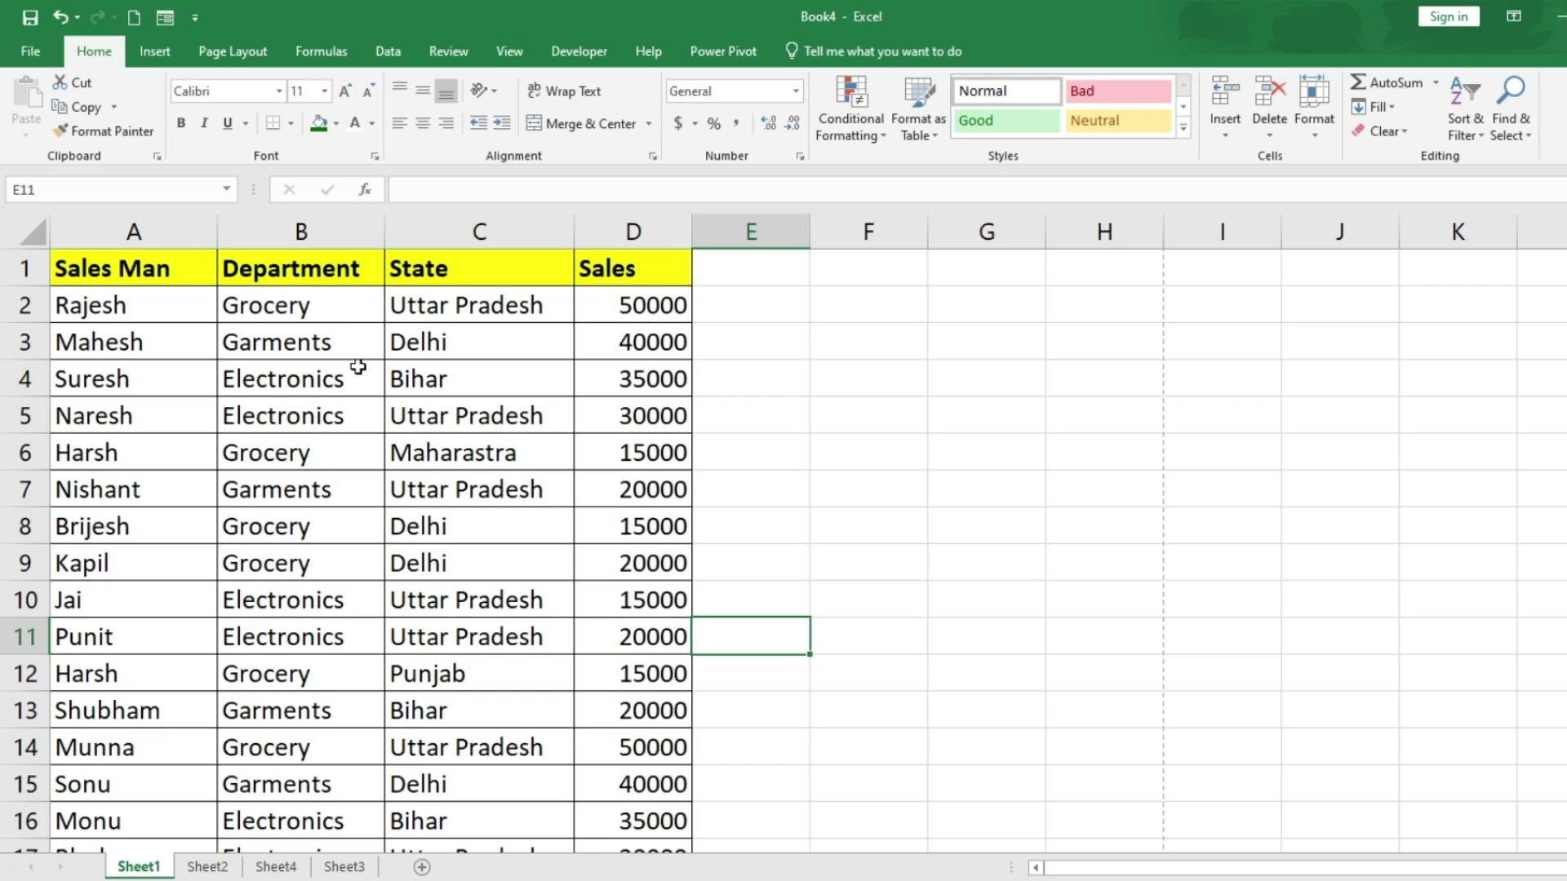
Step: Select the sales table A1:D76, starting from the Sales Man header cell
left_click(131, 267)
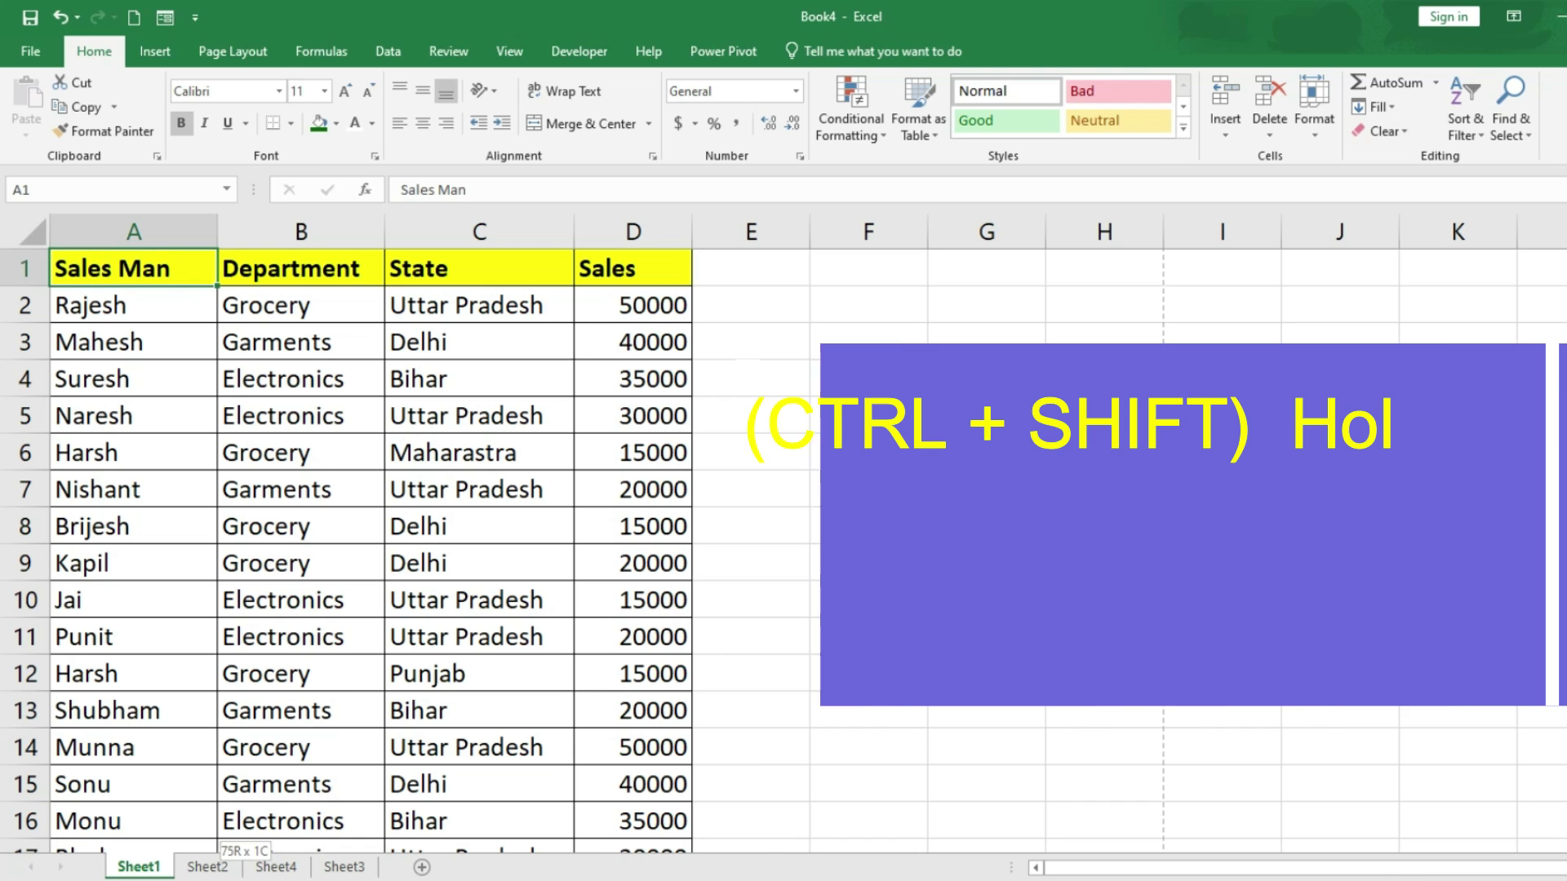
key("ctrl+shift+Down")
key("ctrl+shift+Right")
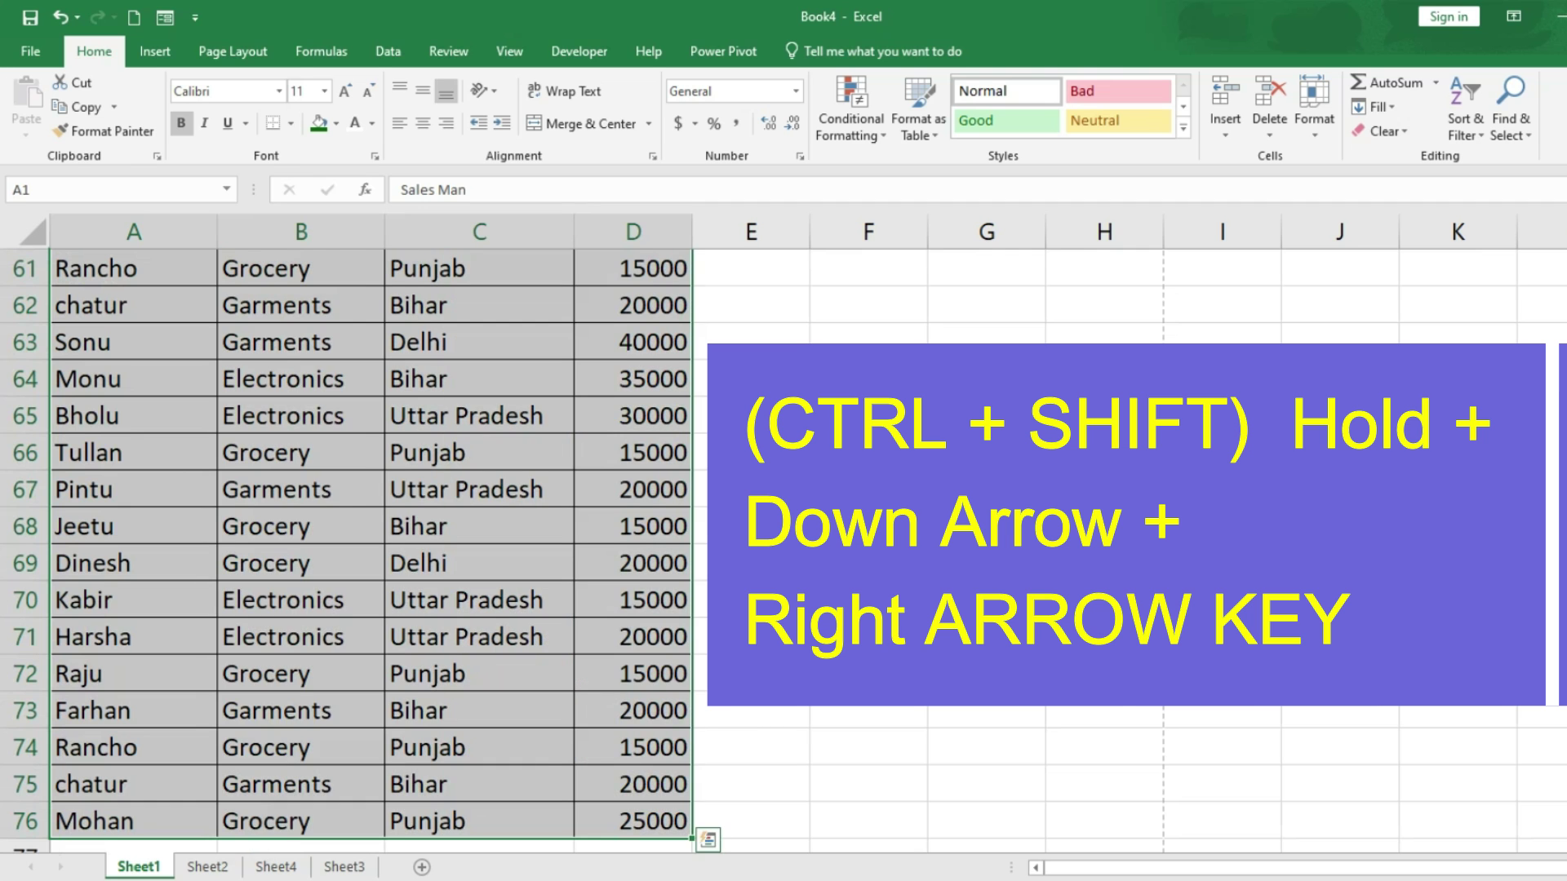
scroll(372, 550, "up", 19)
scroll(1113, 565, "up", 1)
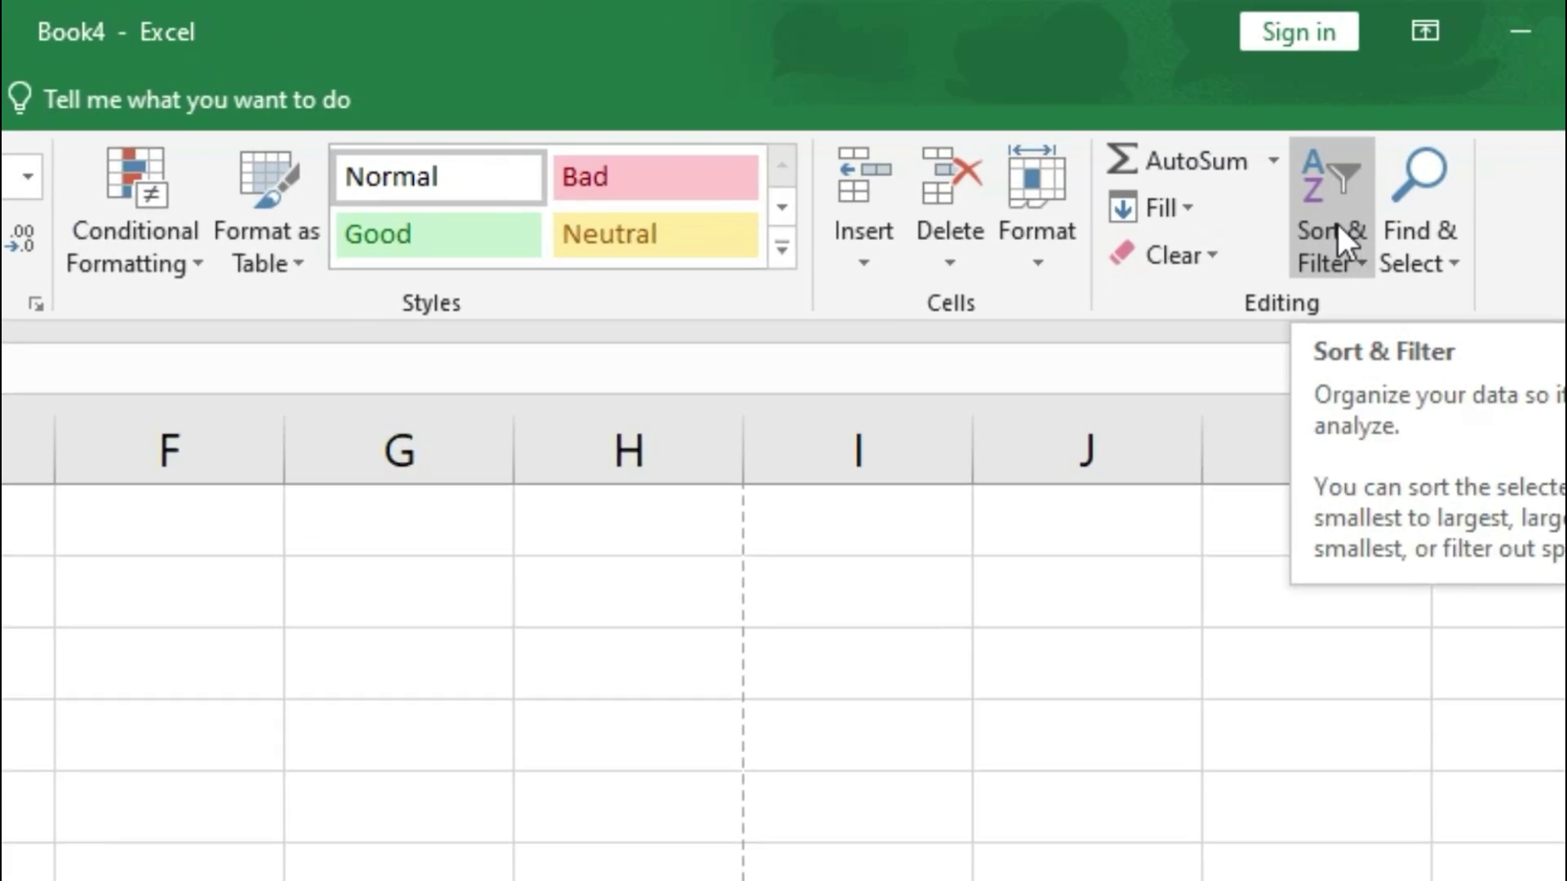
Step: Turn on filters for the sales table and sort Sales from largest to smallest
left_click(1338, 224)
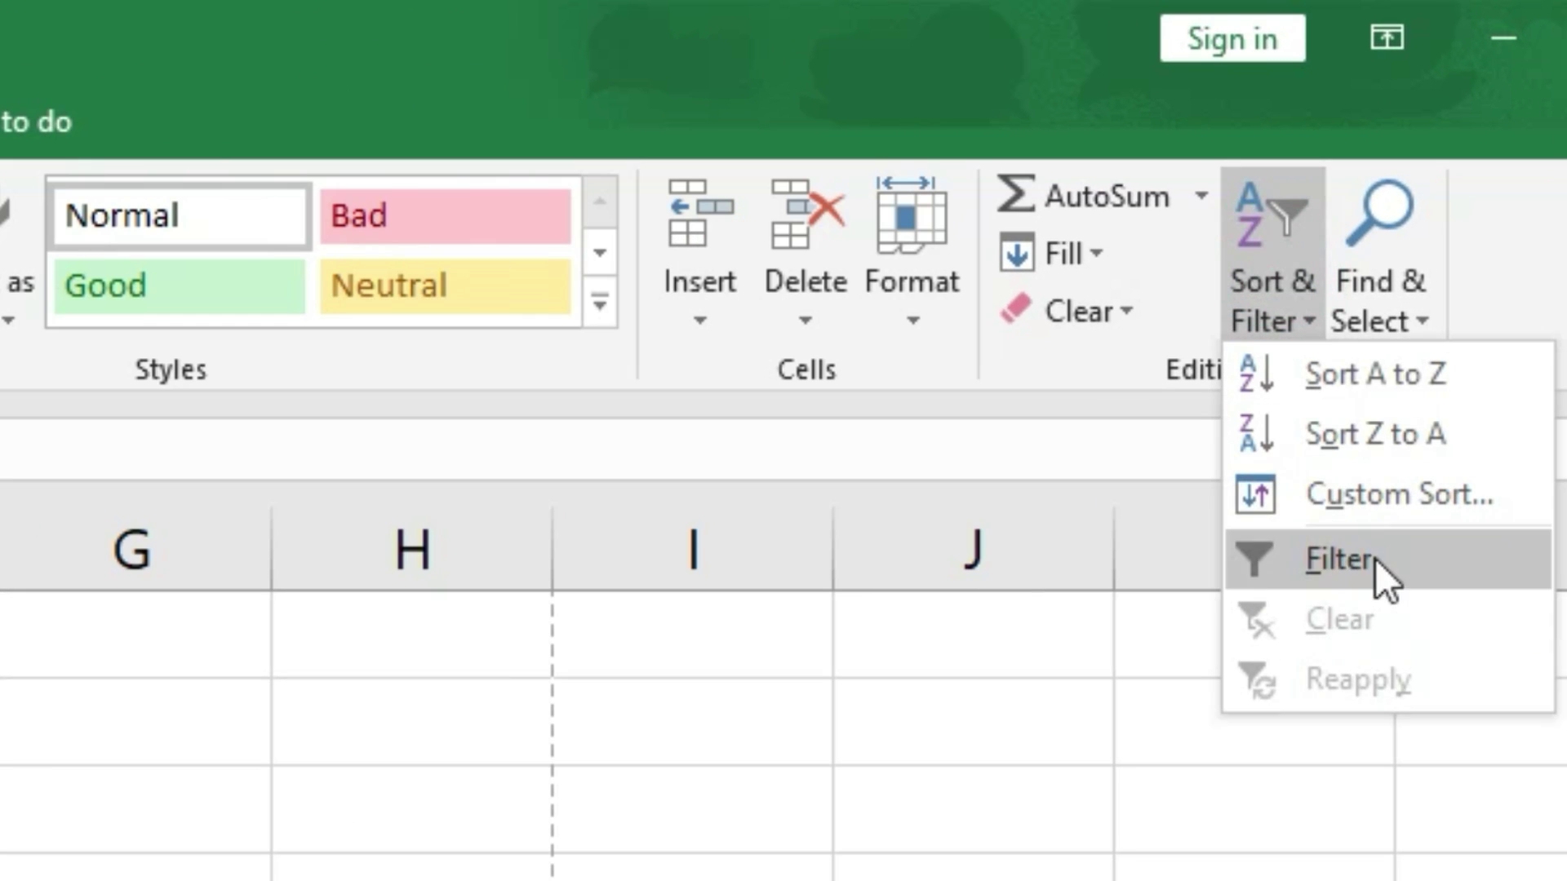
left_click(1374, 558)
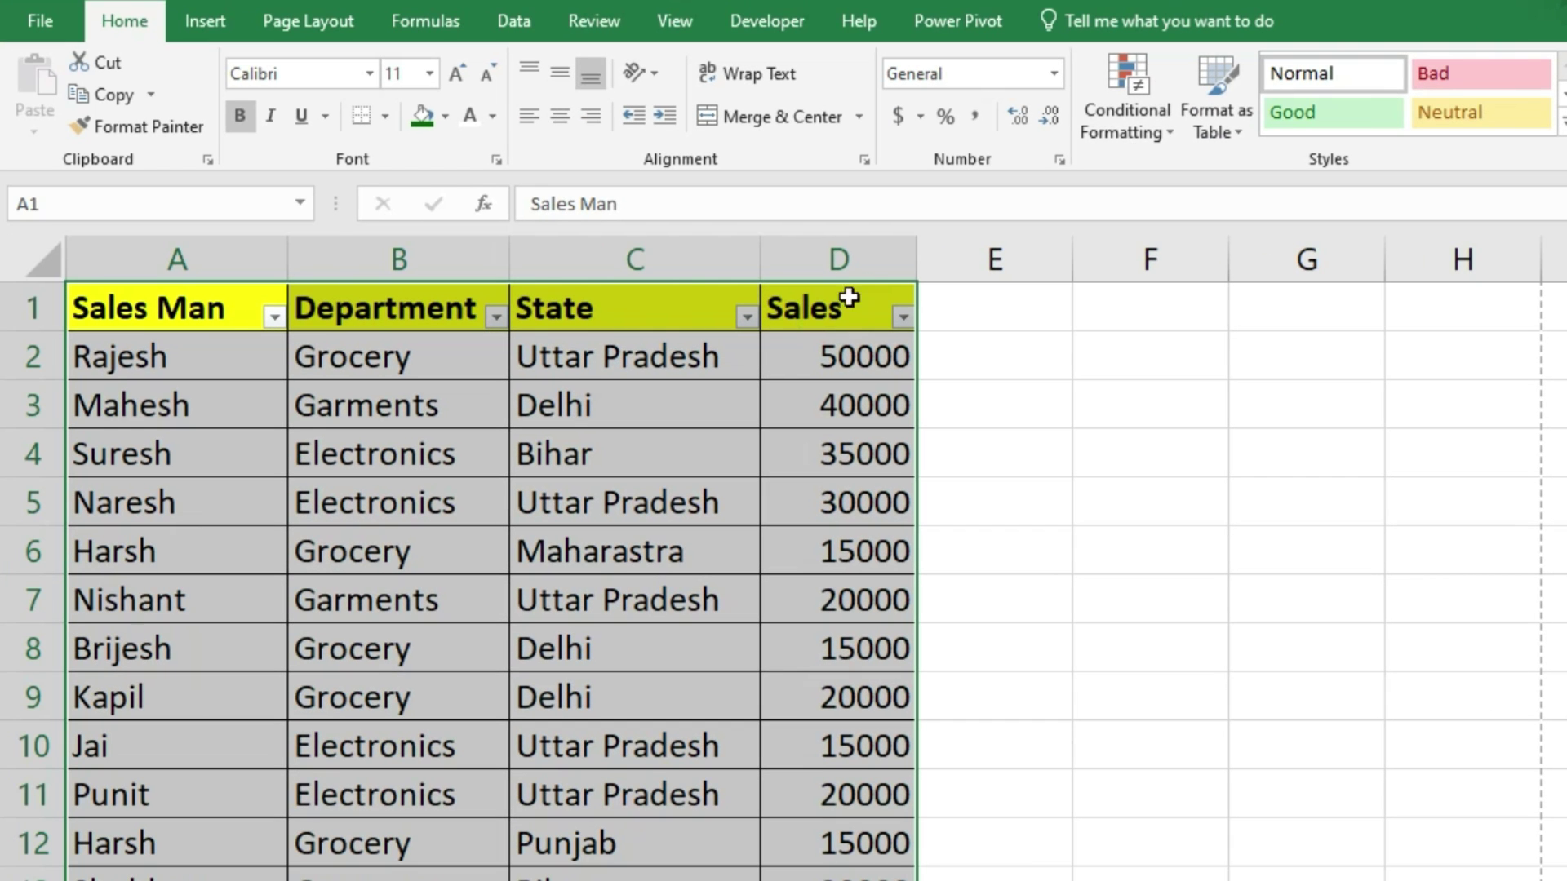
left_click(901, 319)
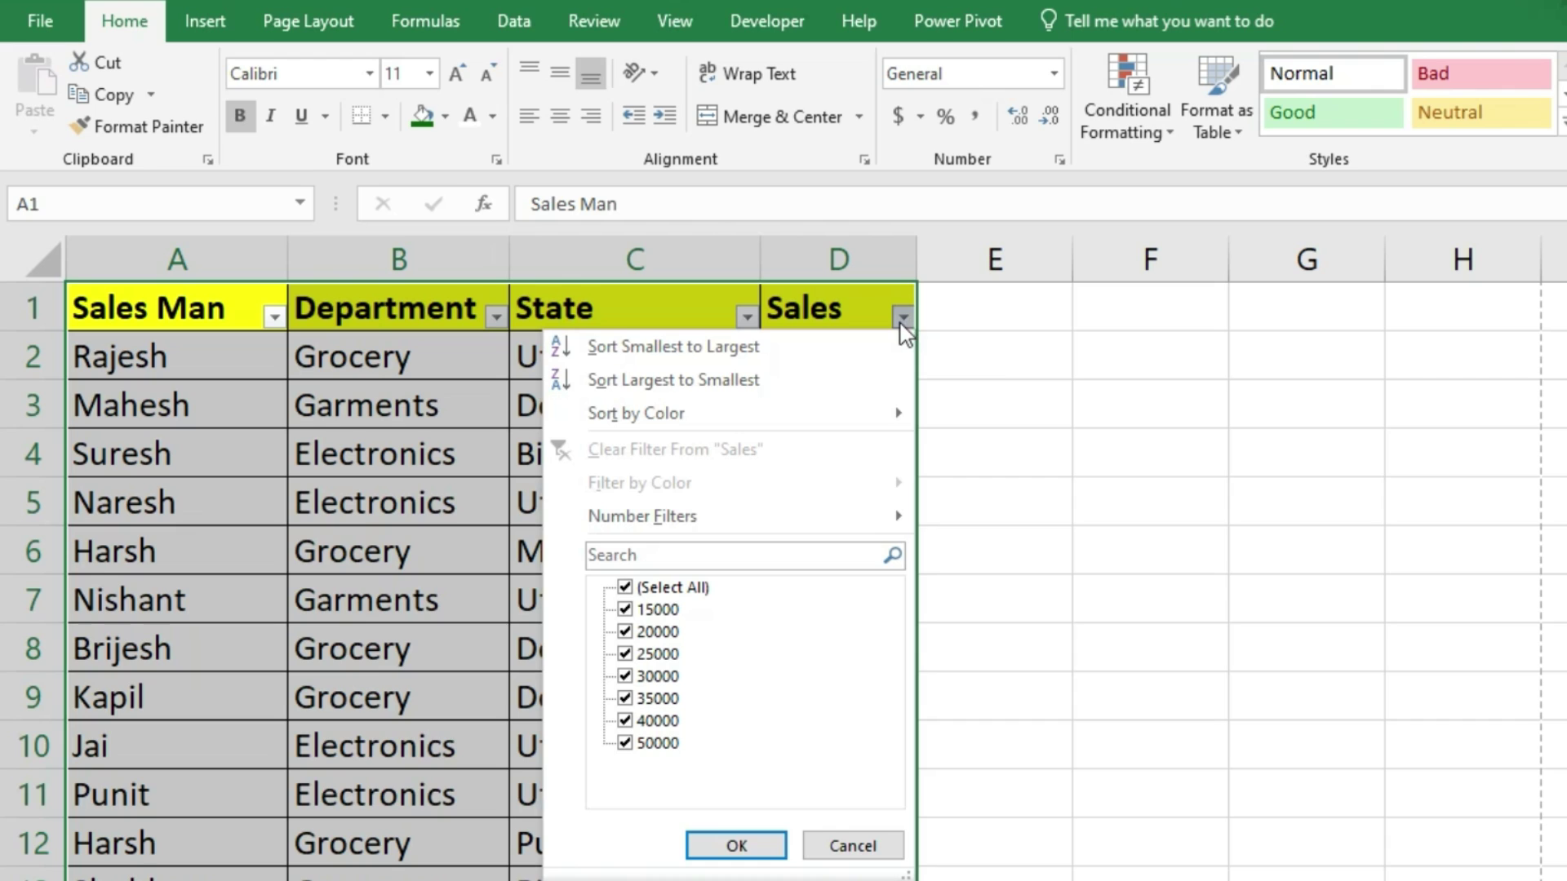
left_click(617, 382)
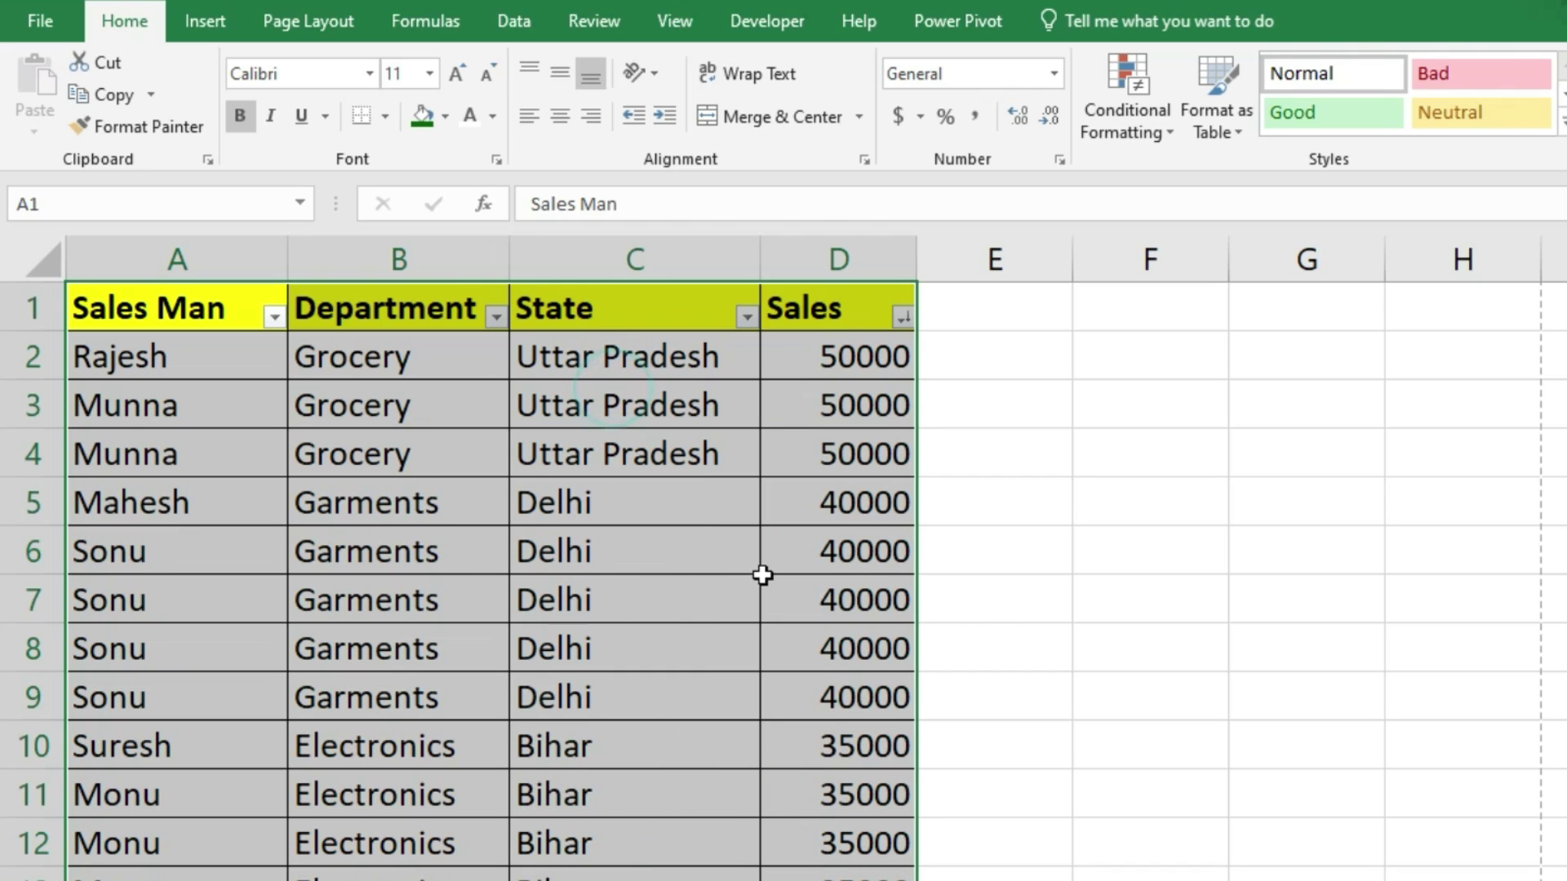
left_click_drag(886, 361, 884, 465)
left_click_drag(884, 521, 890, 880)
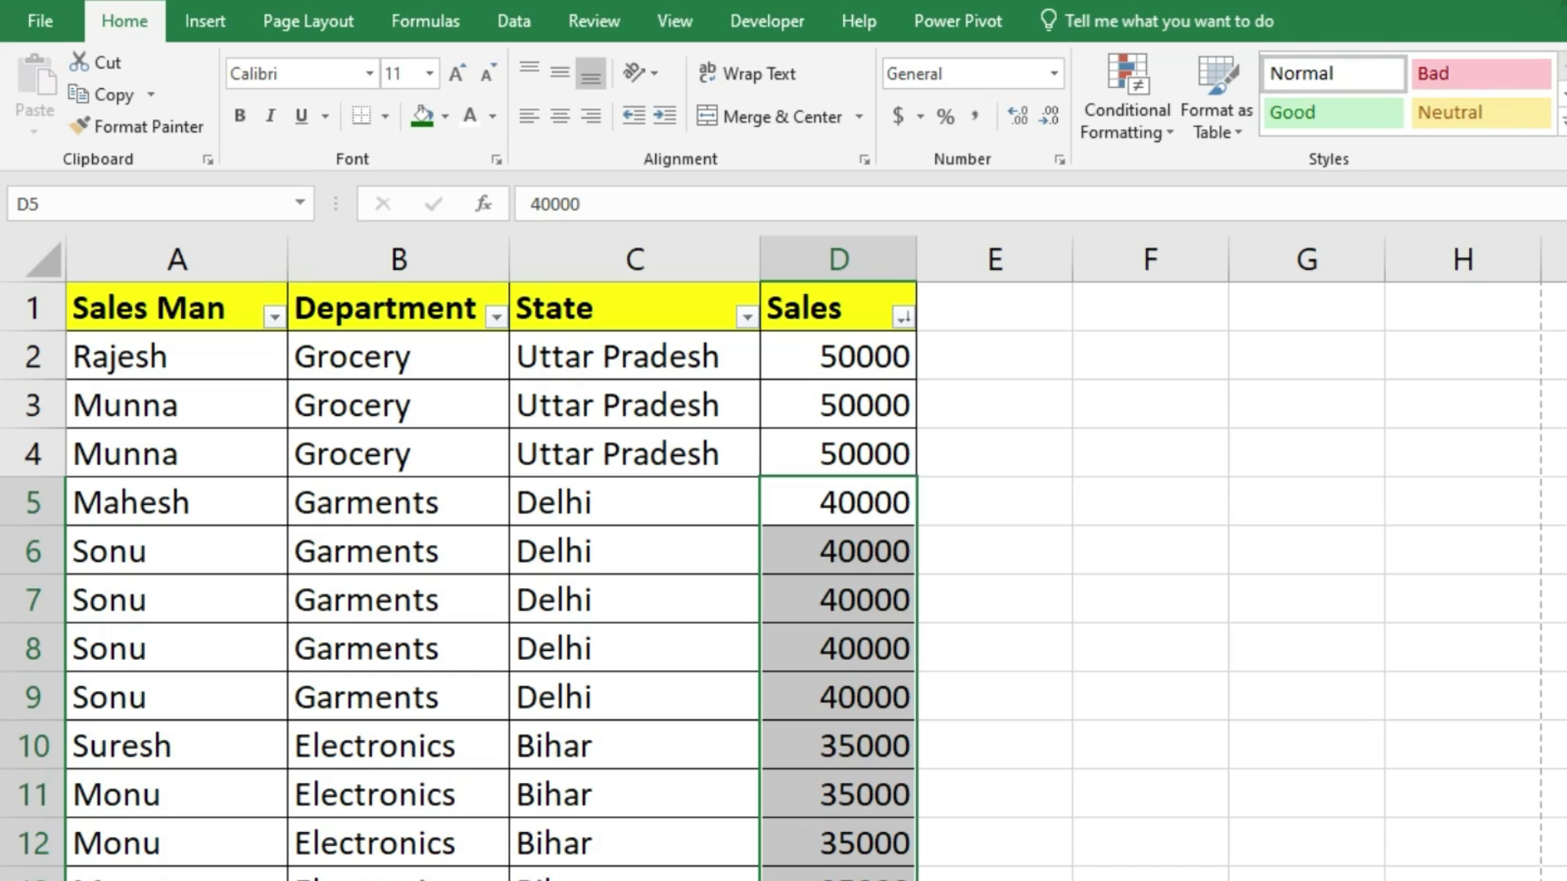
Step: Filter Department to show only Electronics, then restore all departments
left_click(496, 317)
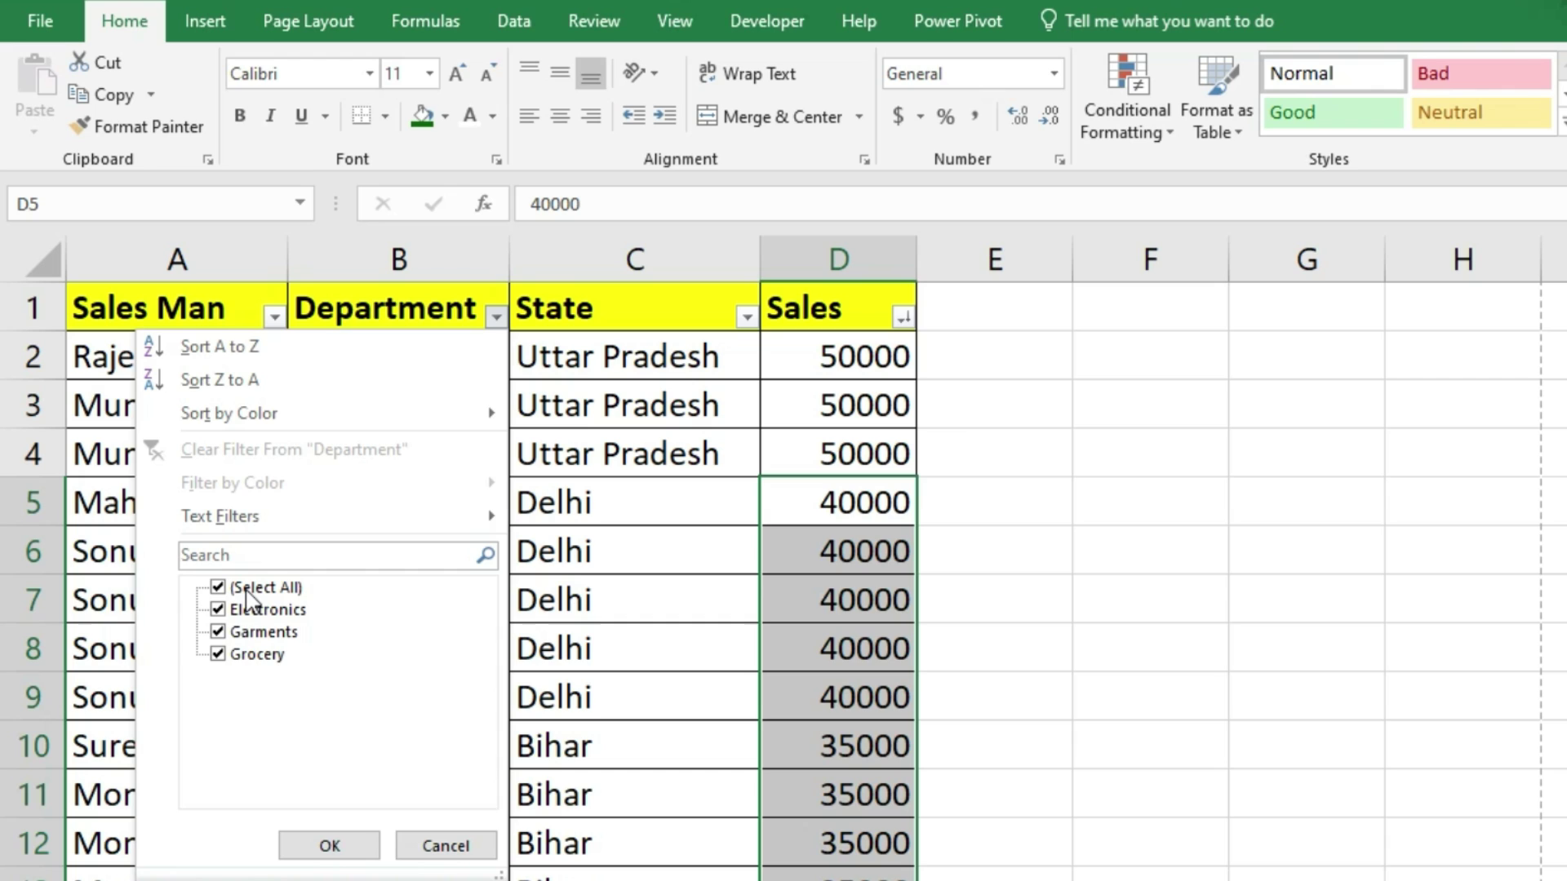
left_click(247, 603)
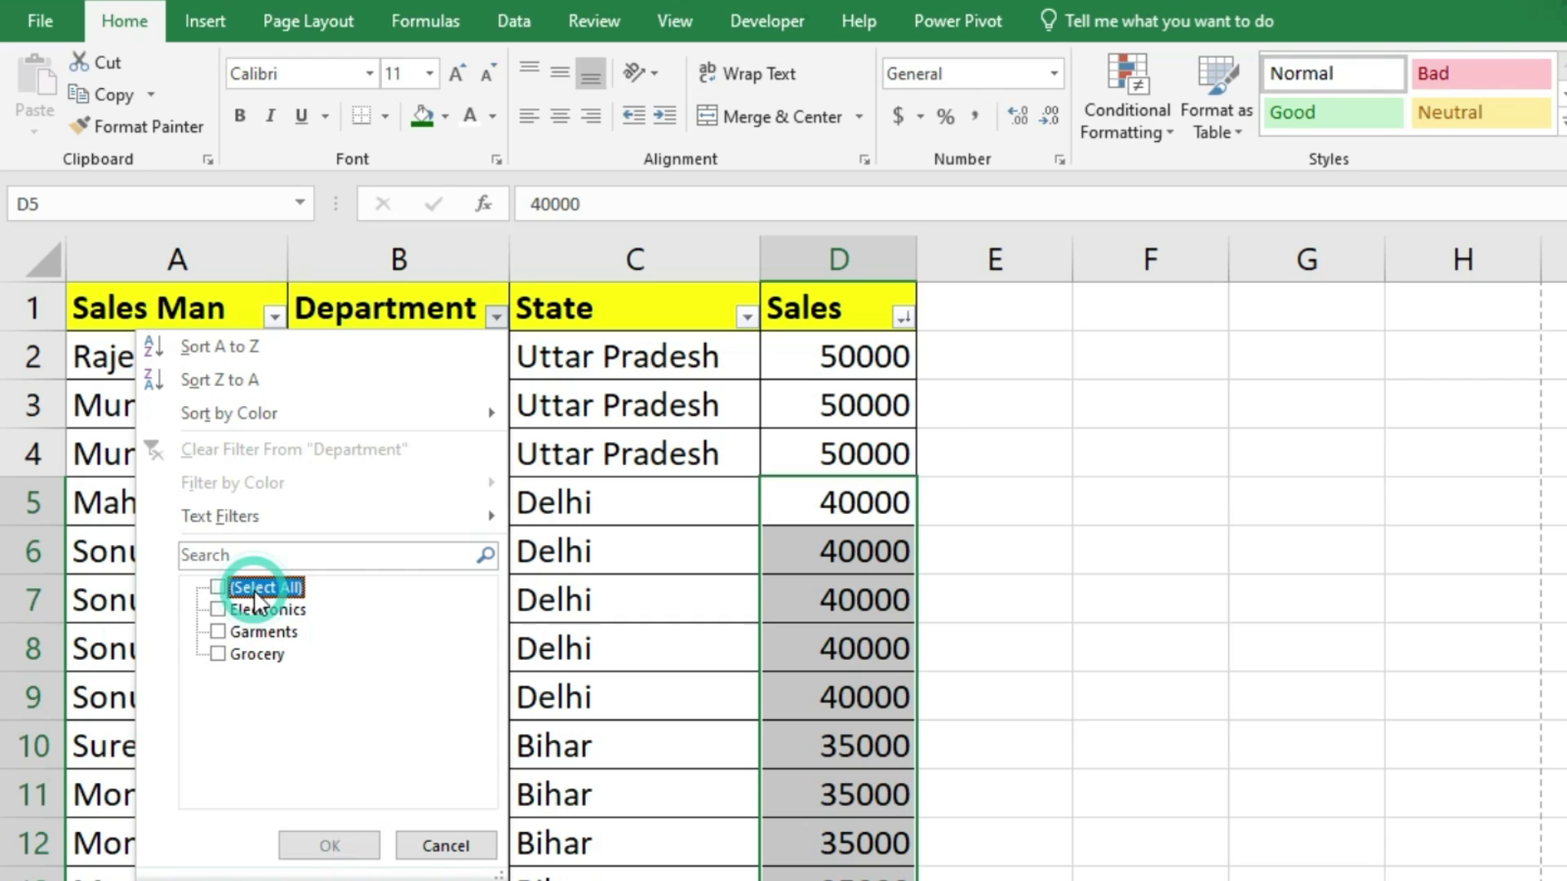
left_click(216, 610)
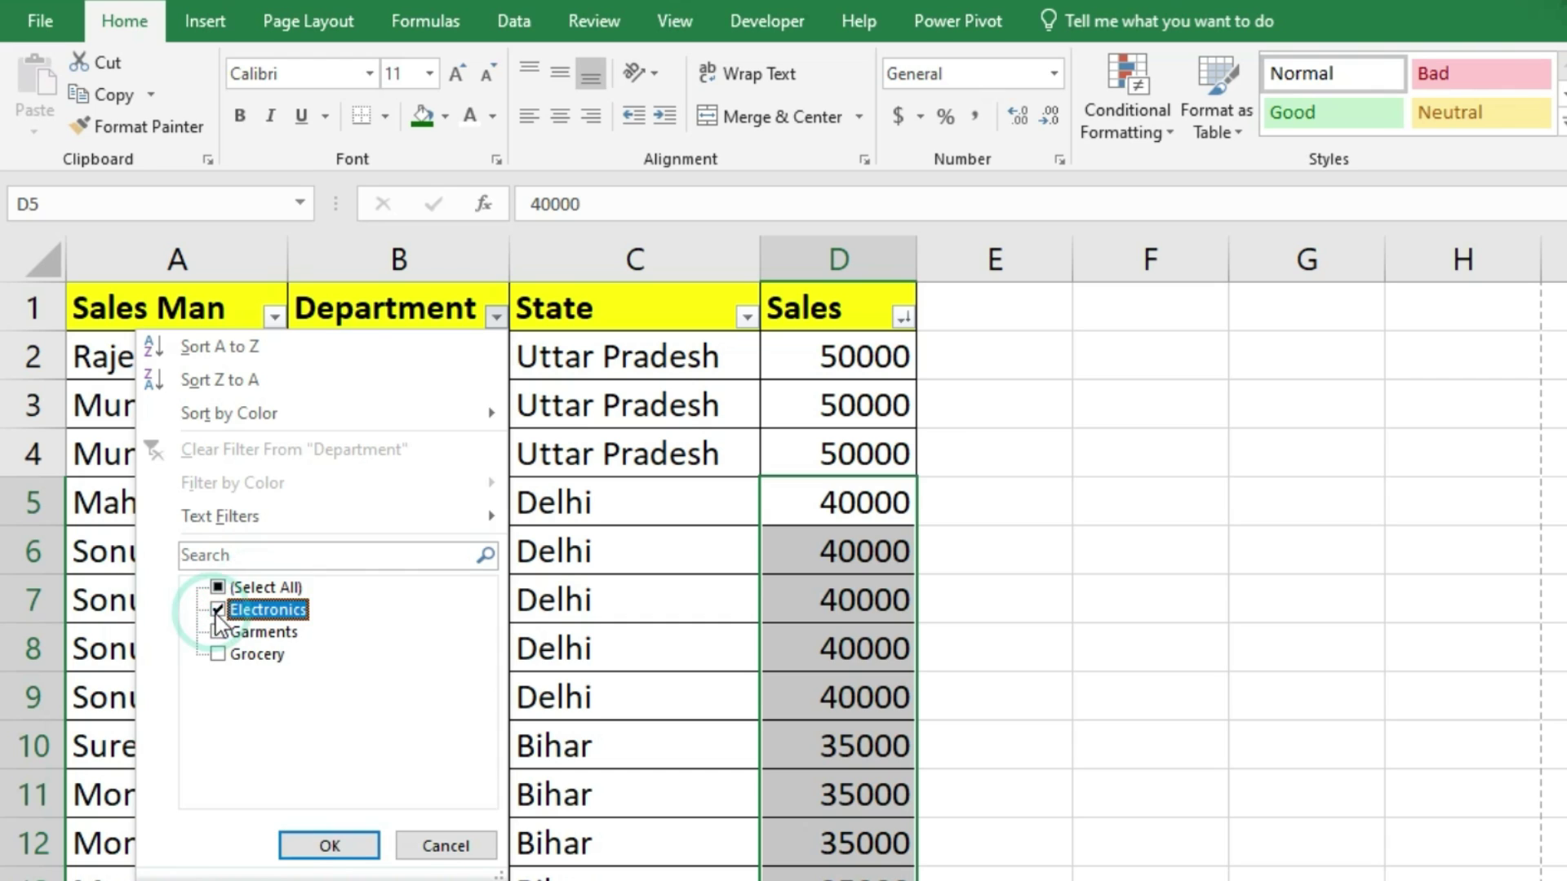
left_click(330, 846)
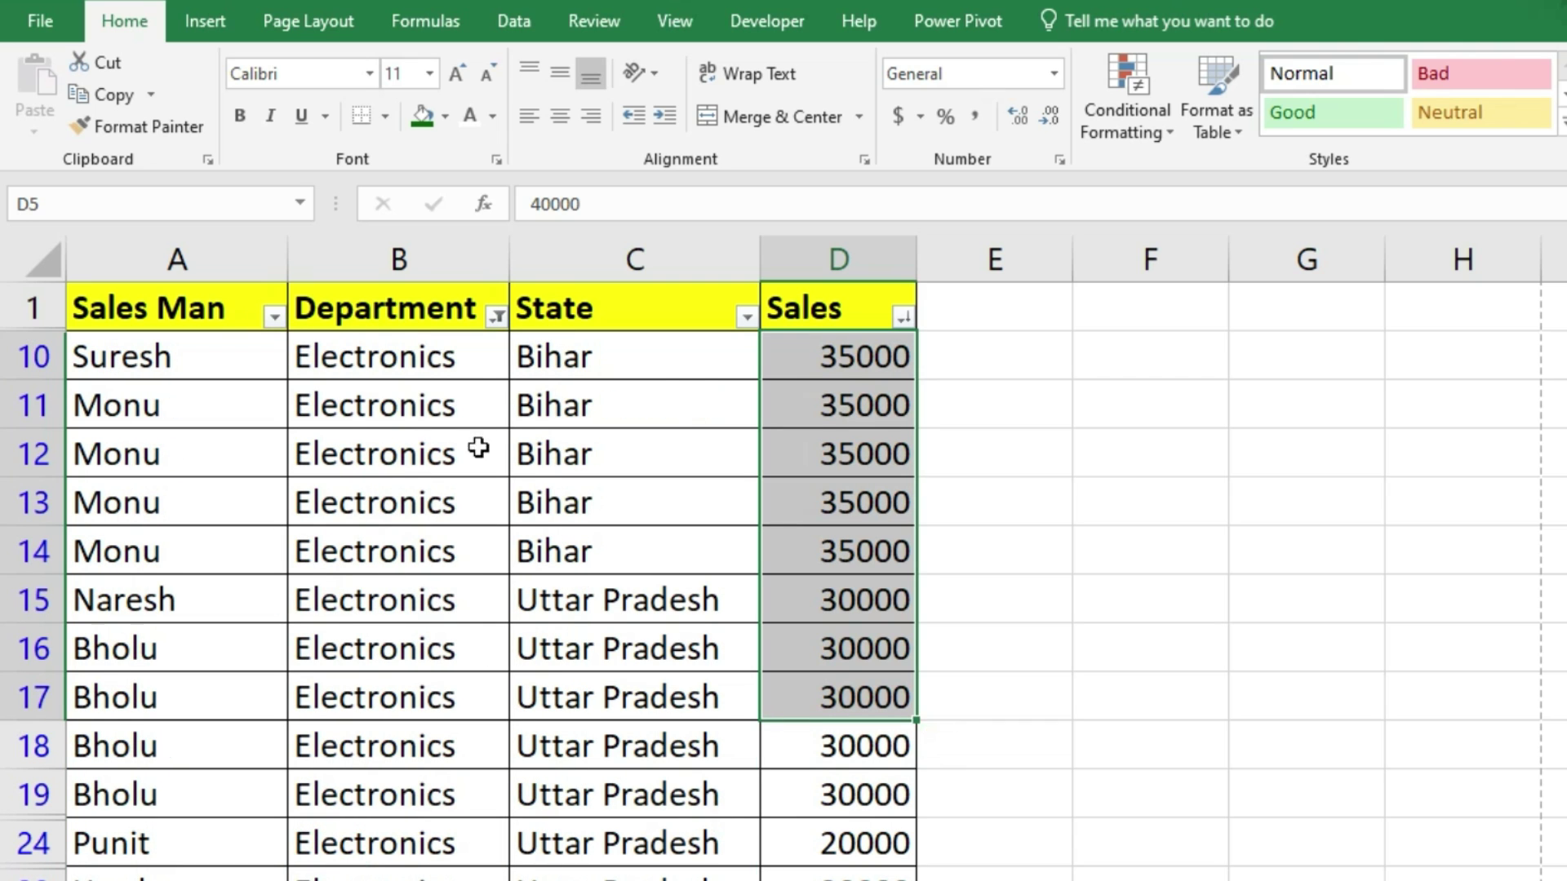
scroll(465, 602, "down", 3)
left_click(497, 316)
left_click(245, 589)
left_click(329, 845)
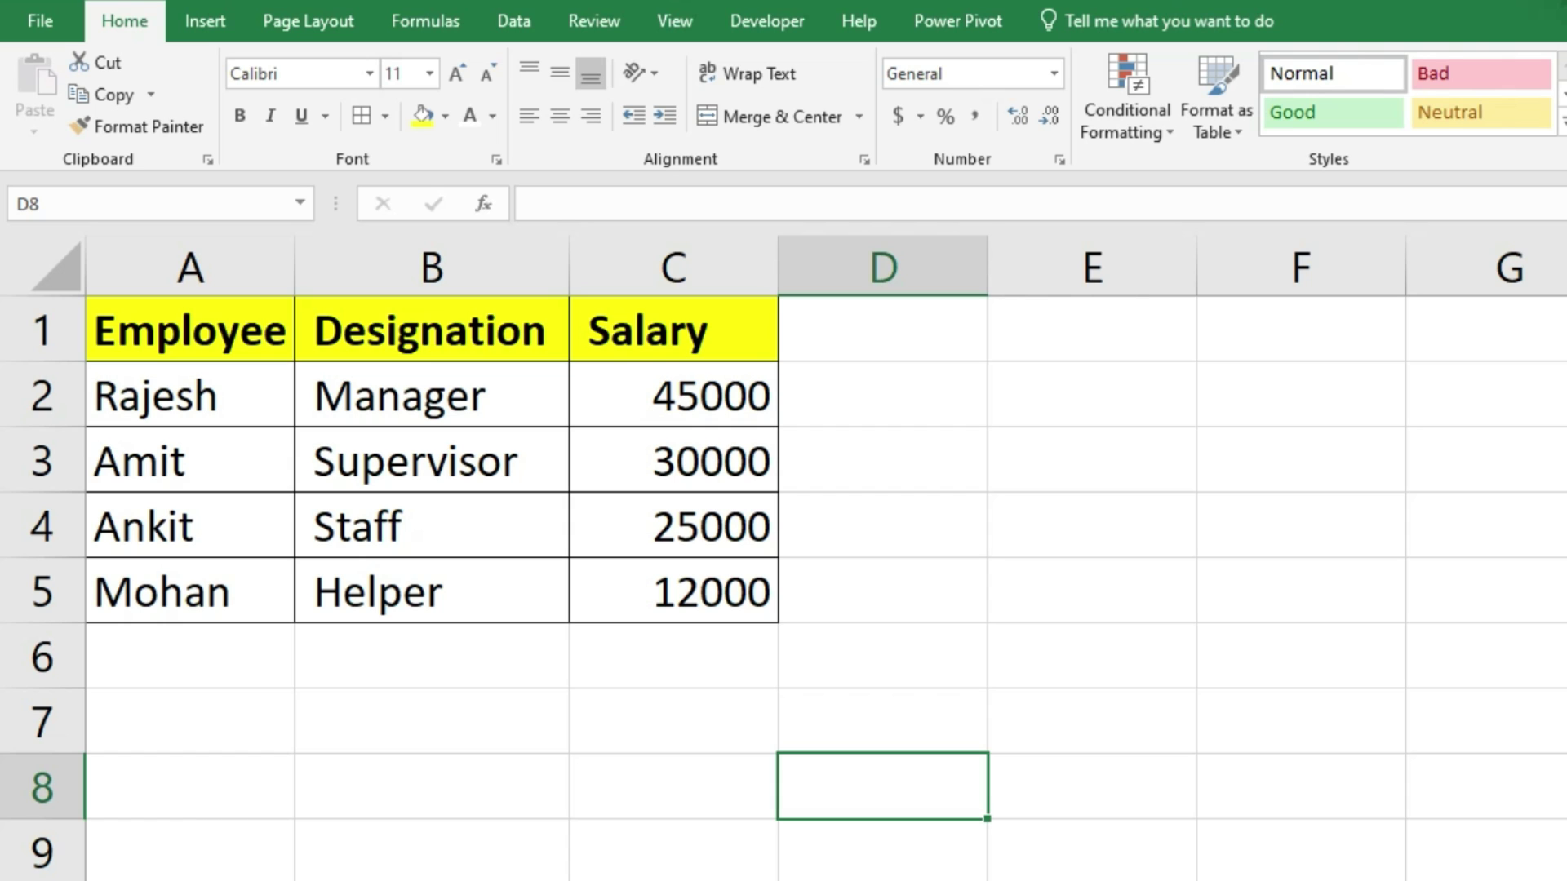
Step: Copy the employee table A1:C5 and open Paste Special at cell E2
left_click_drag(209, 325, 695, 571)
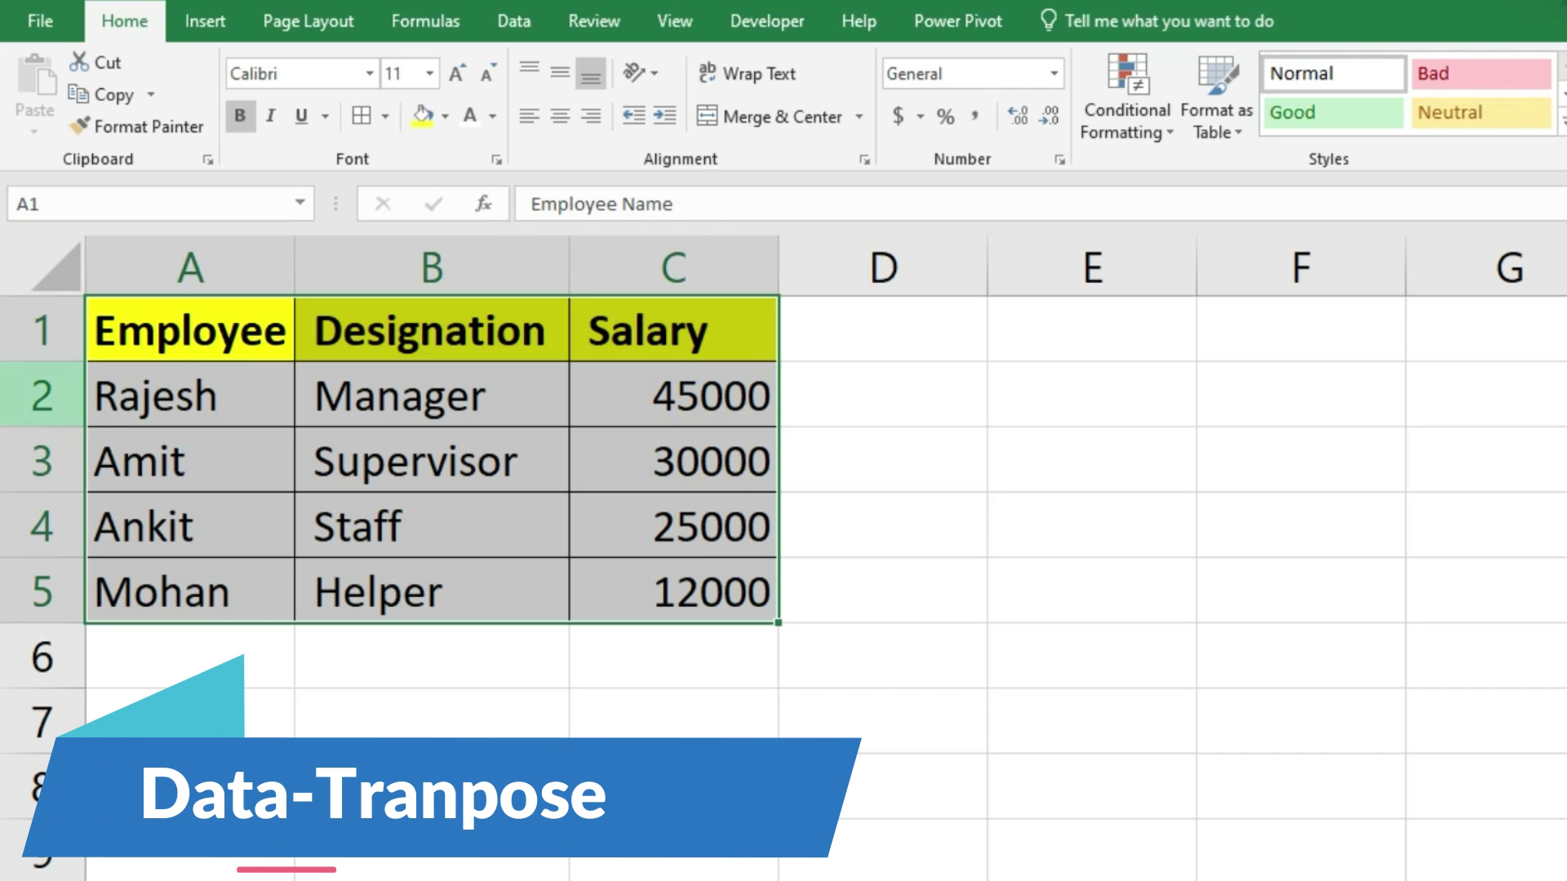
left_click(106, 94)
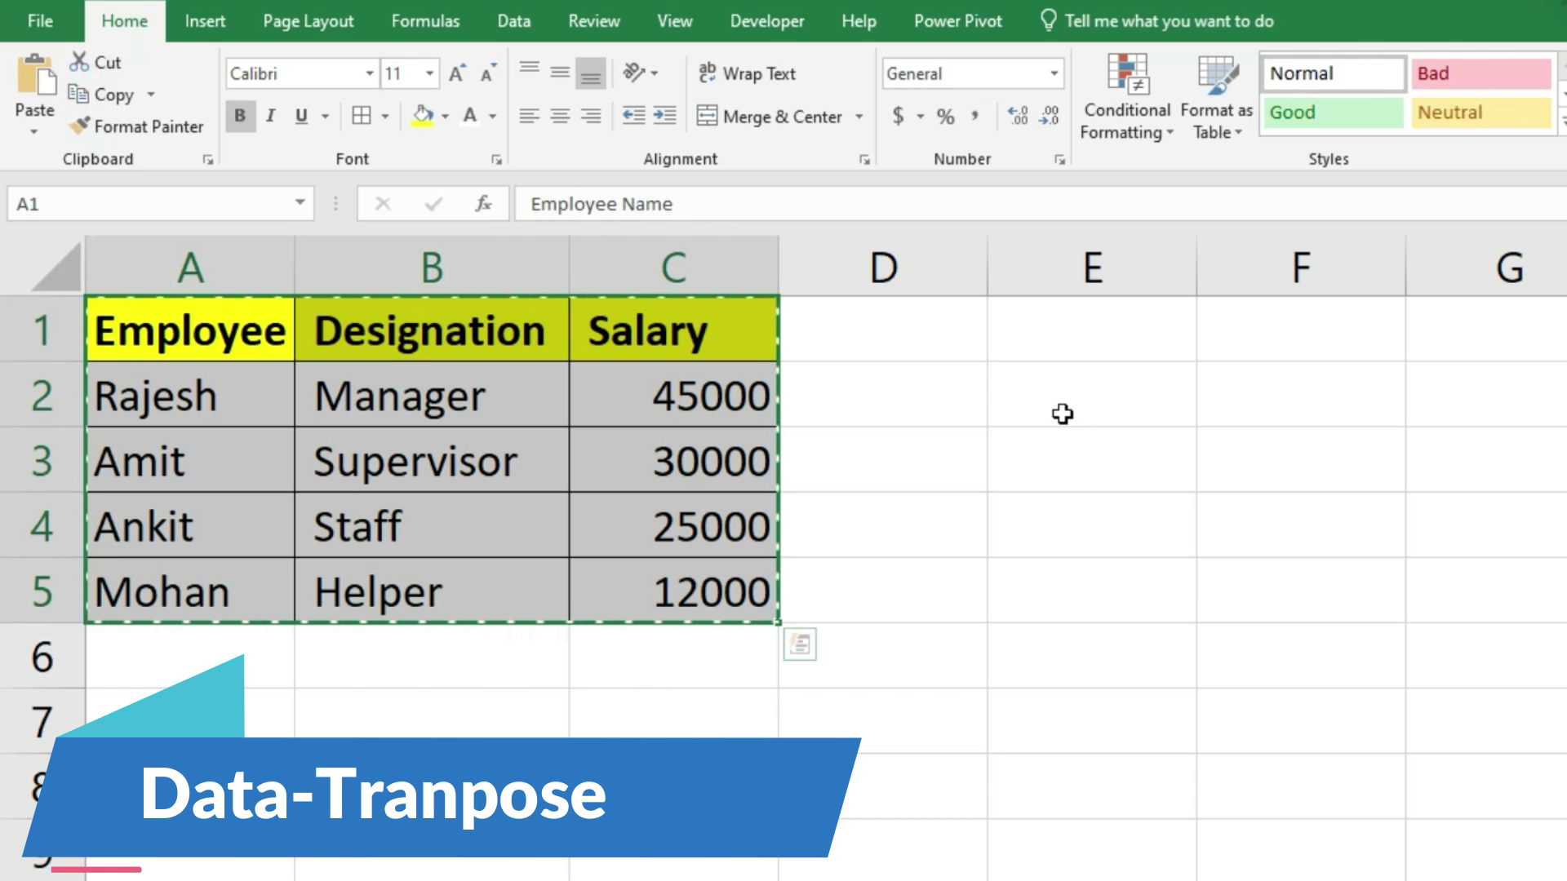
left_click(1041, 398)
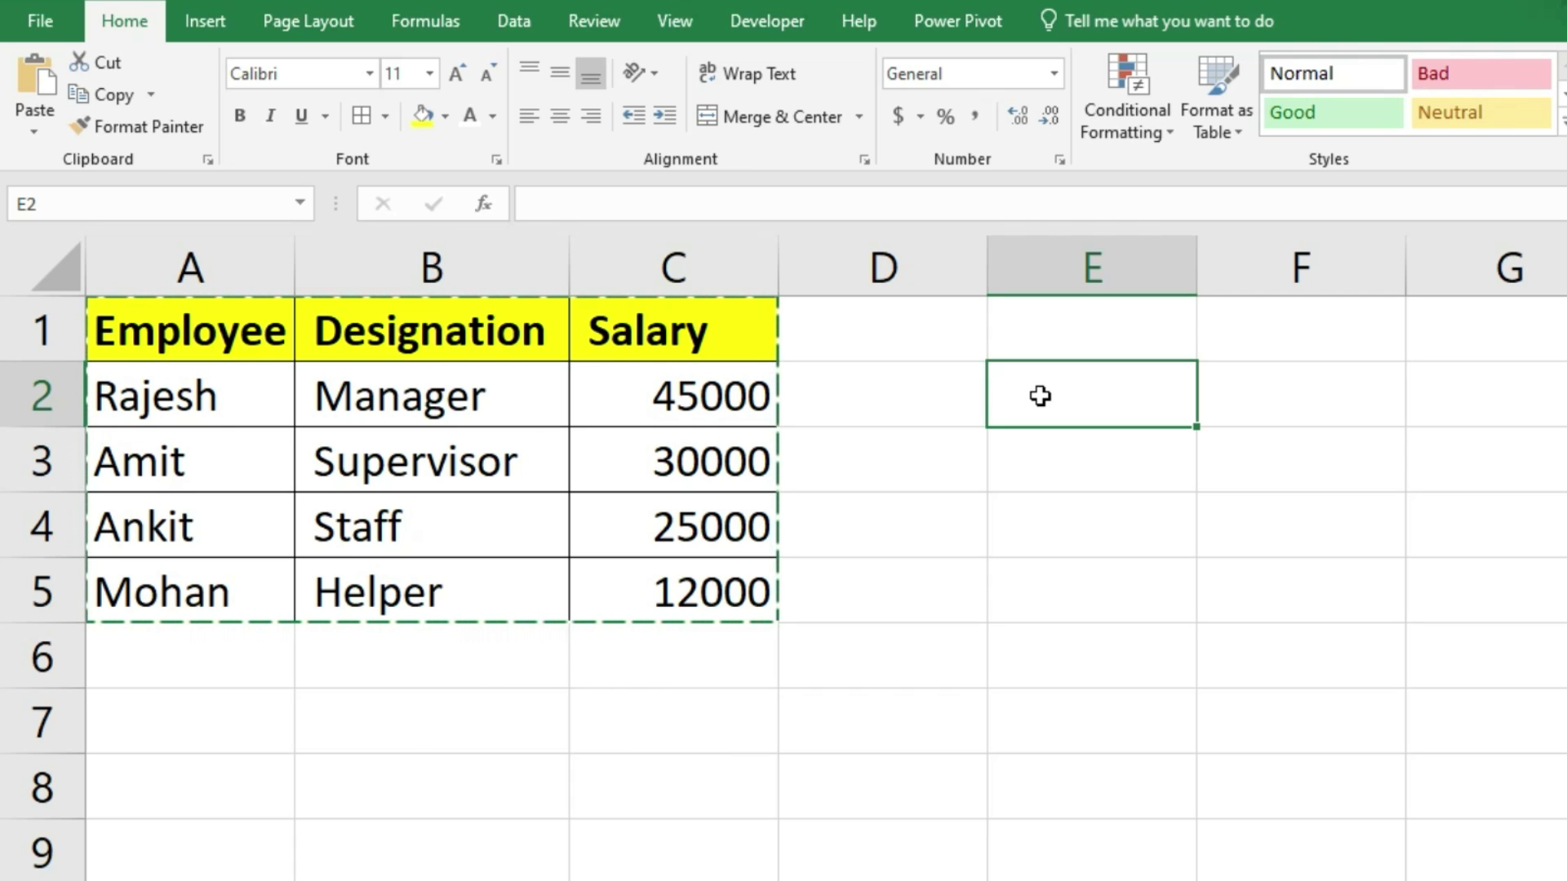
key("ctrl+alt+v")
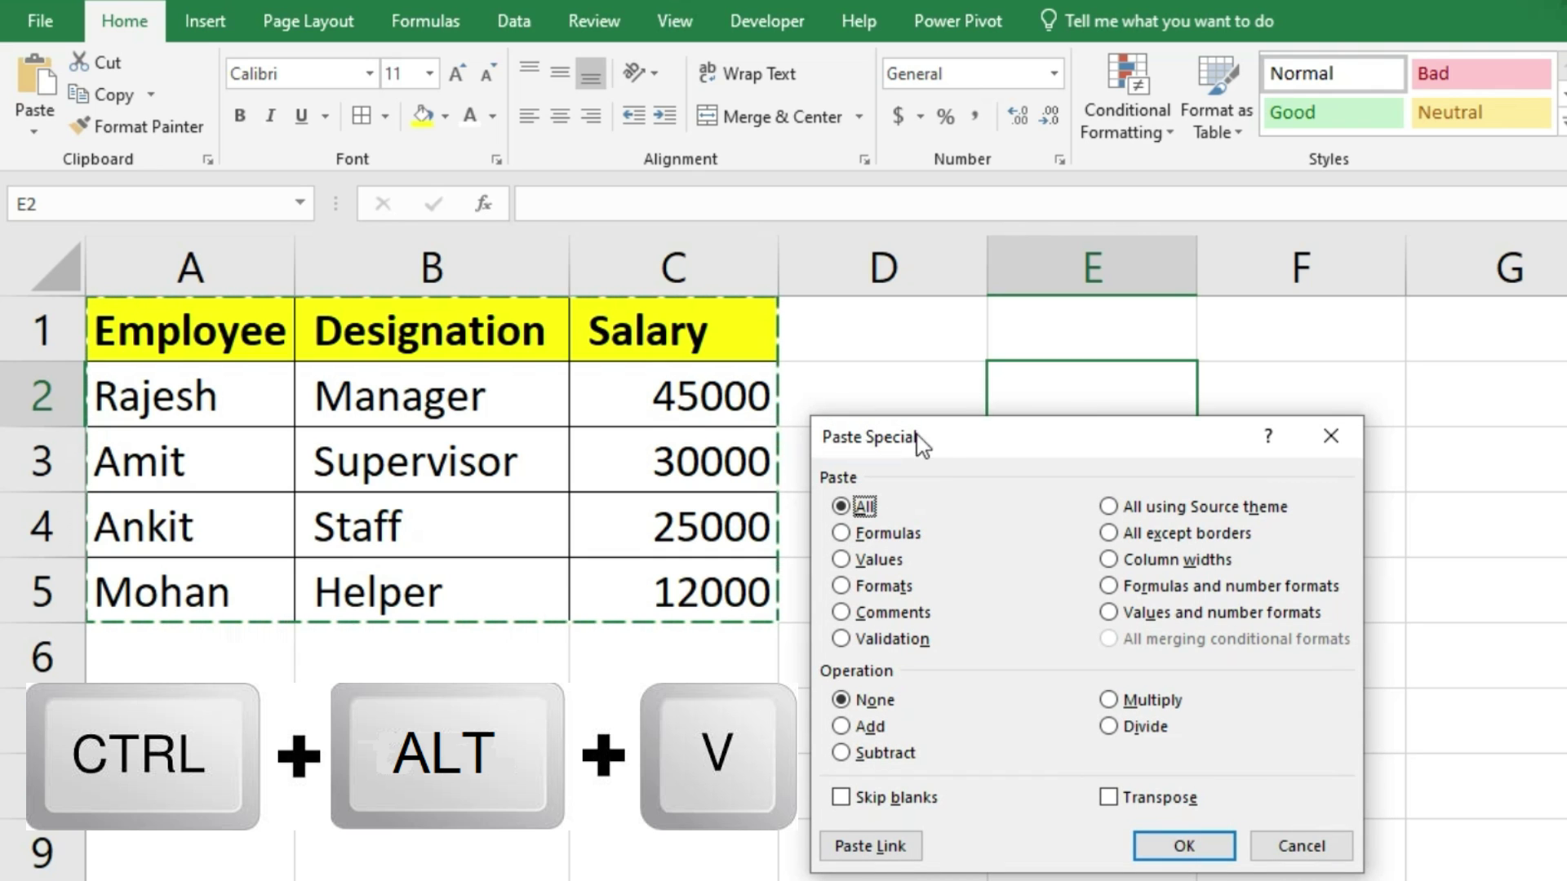
Step: Paste the employee table transposed into E2:I4
left_click(1109, 797)
left_click(1109, 798)
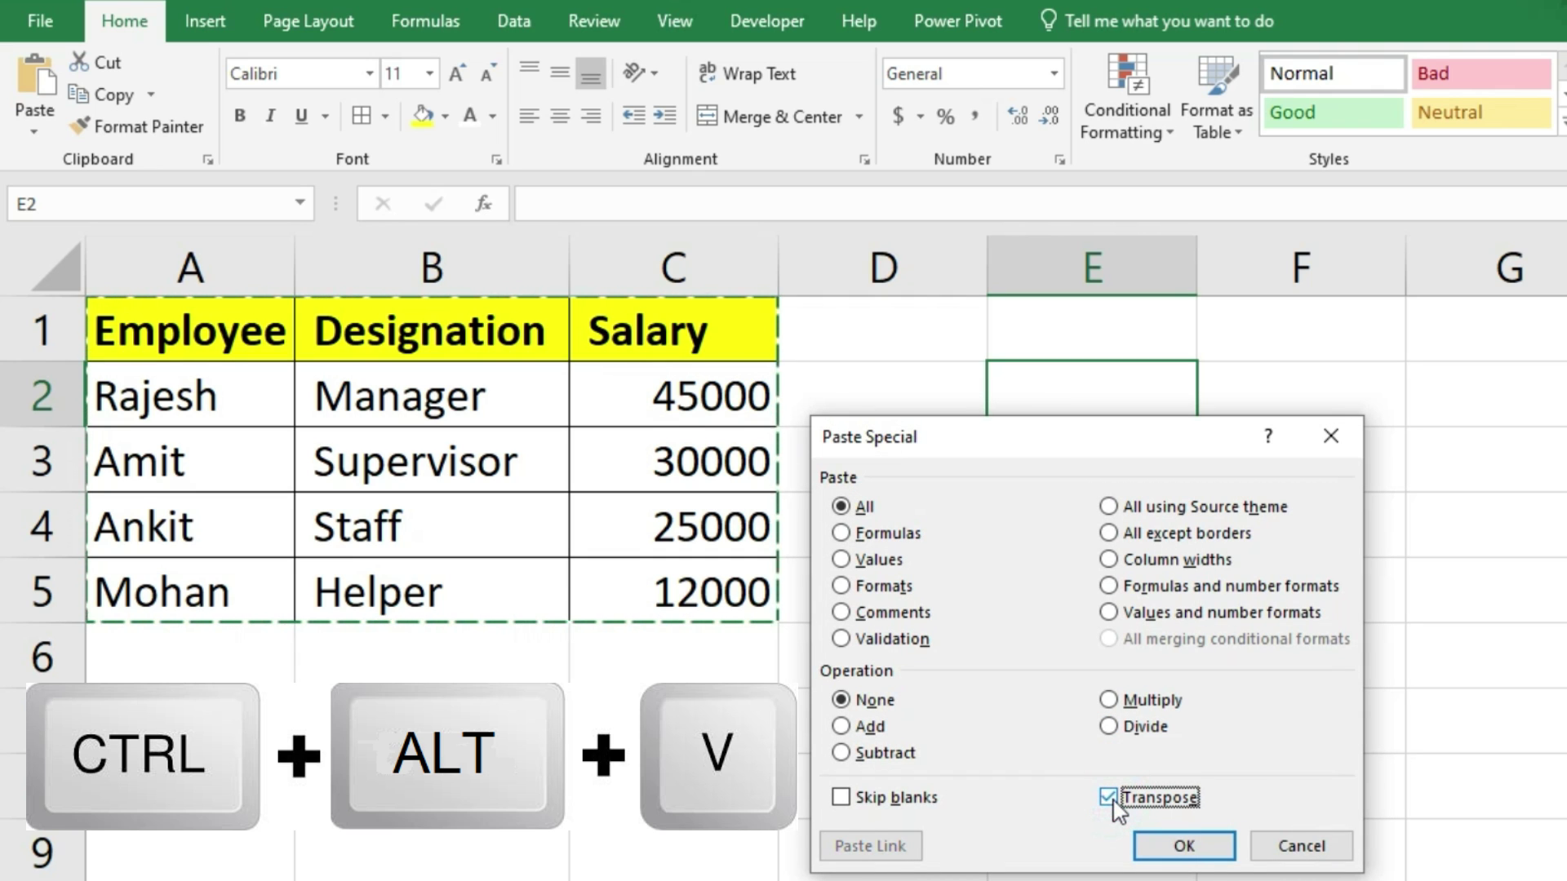
left_click(1185, 847)
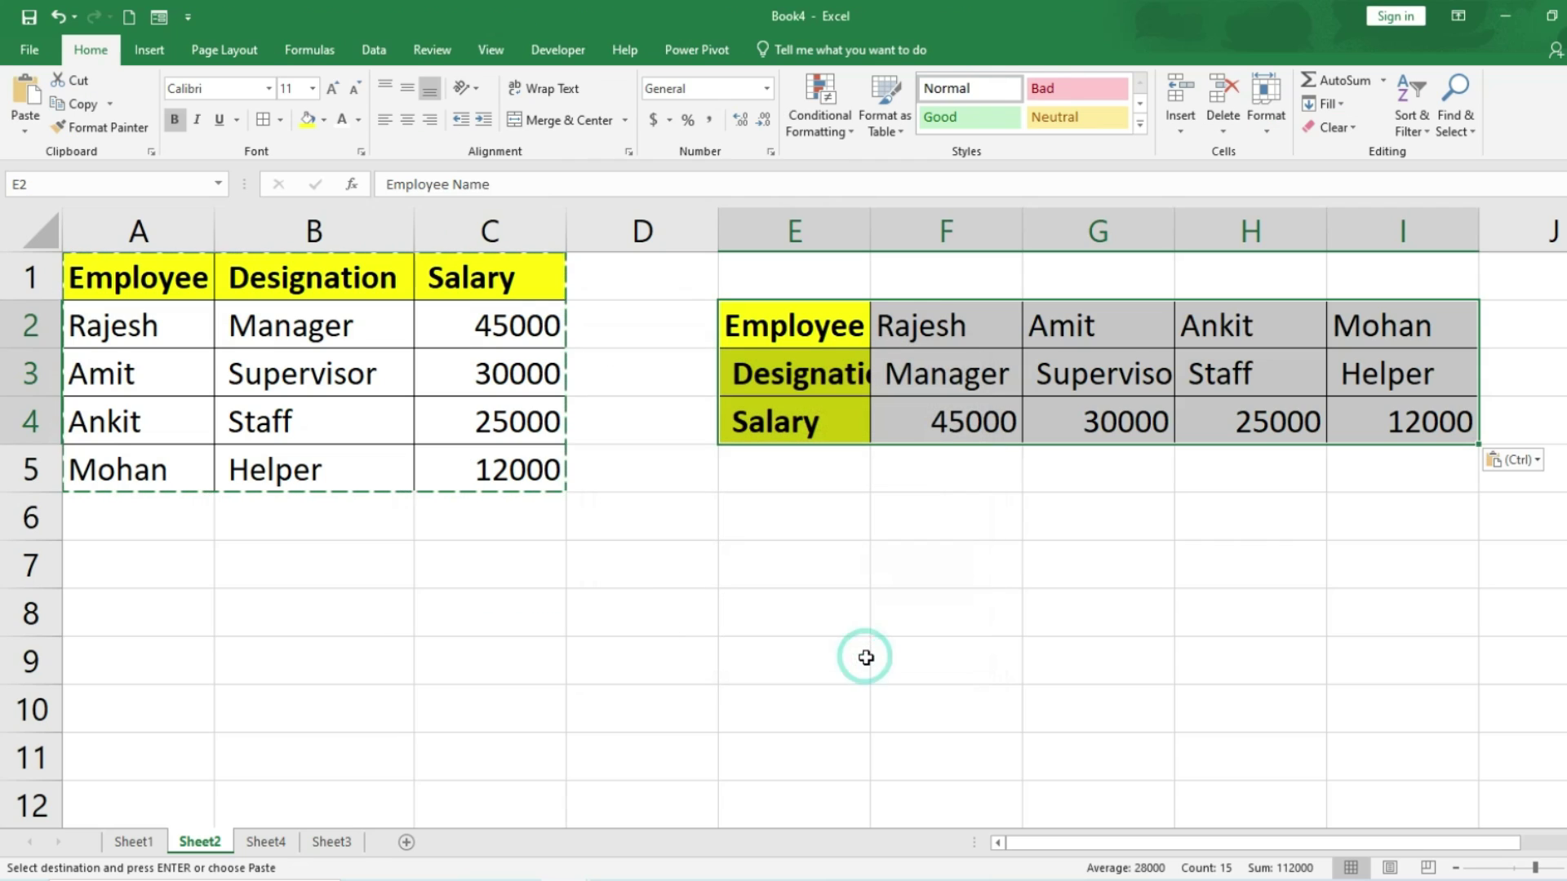
Step: Autofit column E, center the transposed values F2:I4, and compare with the original table
double_click(875, 234)
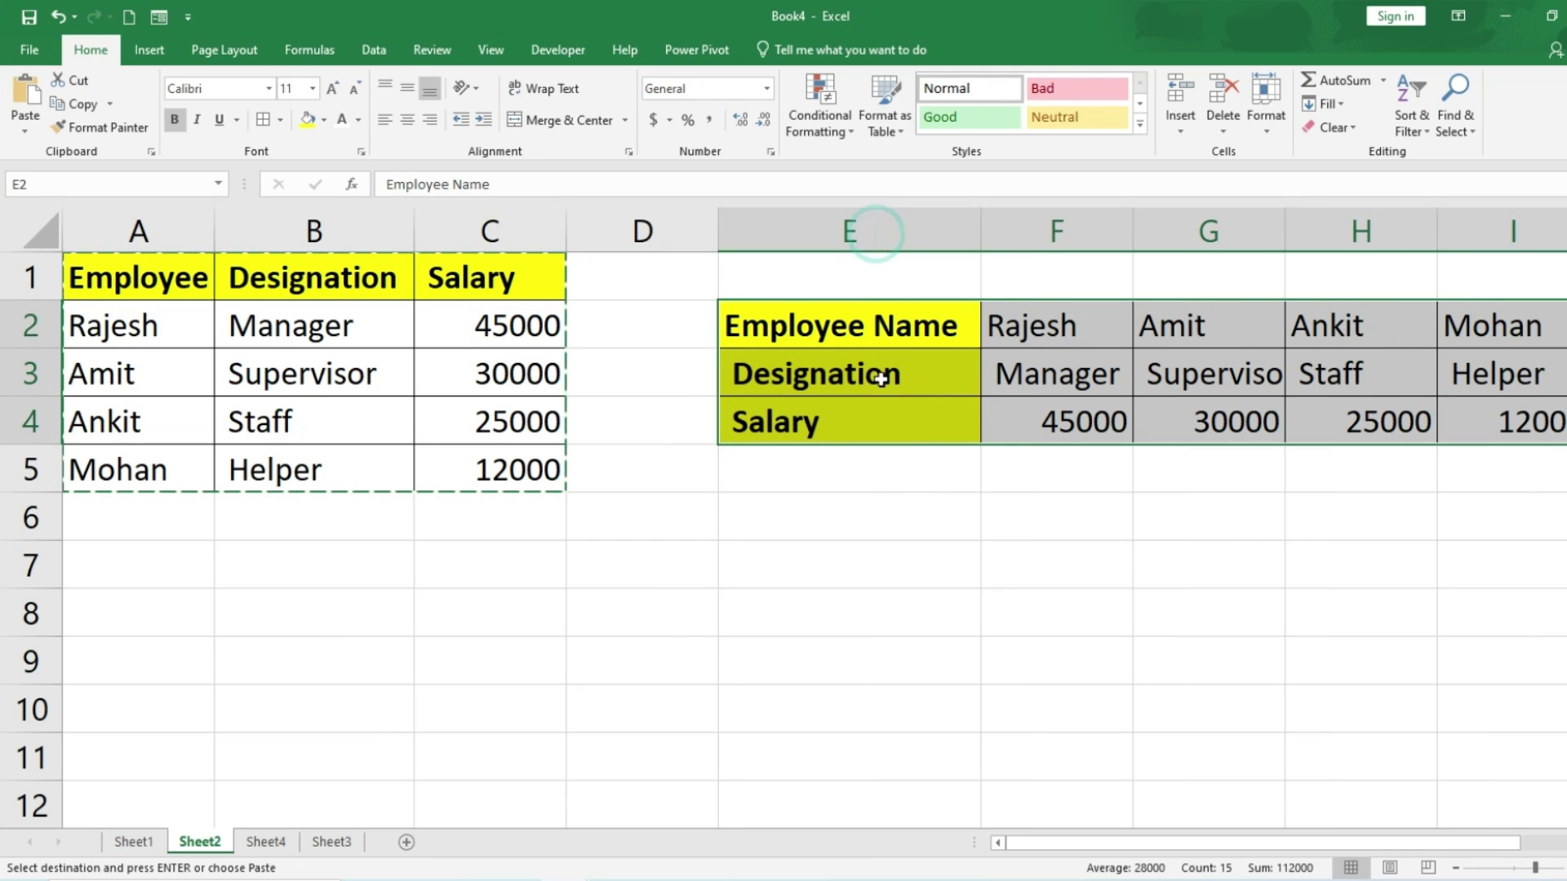
left_click(1033, 325)
key("ctrl+shift+Down")
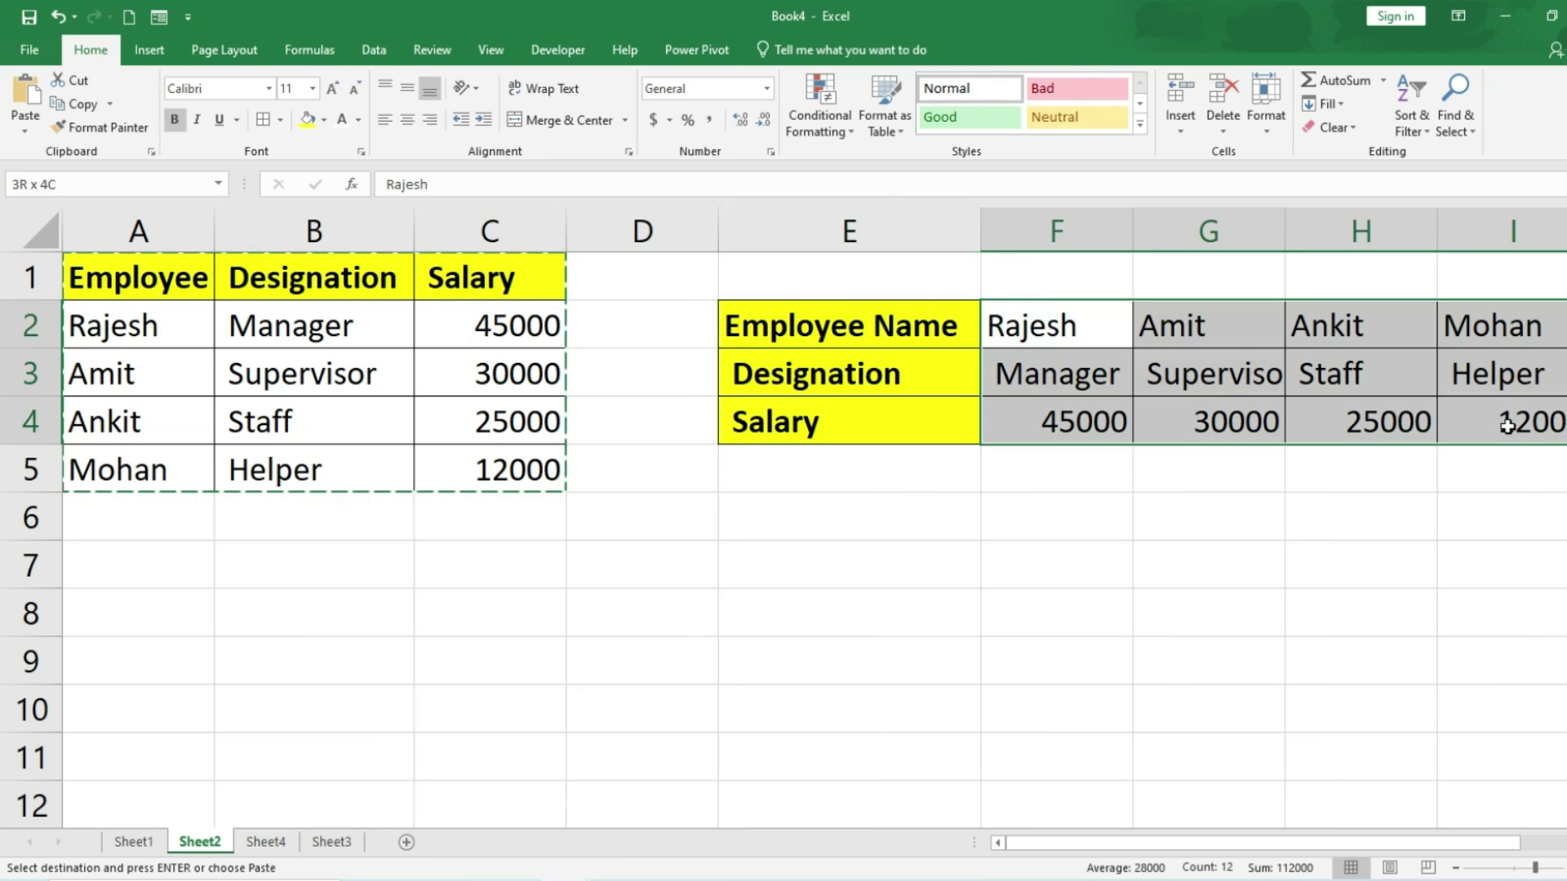
left_click(413, 120)
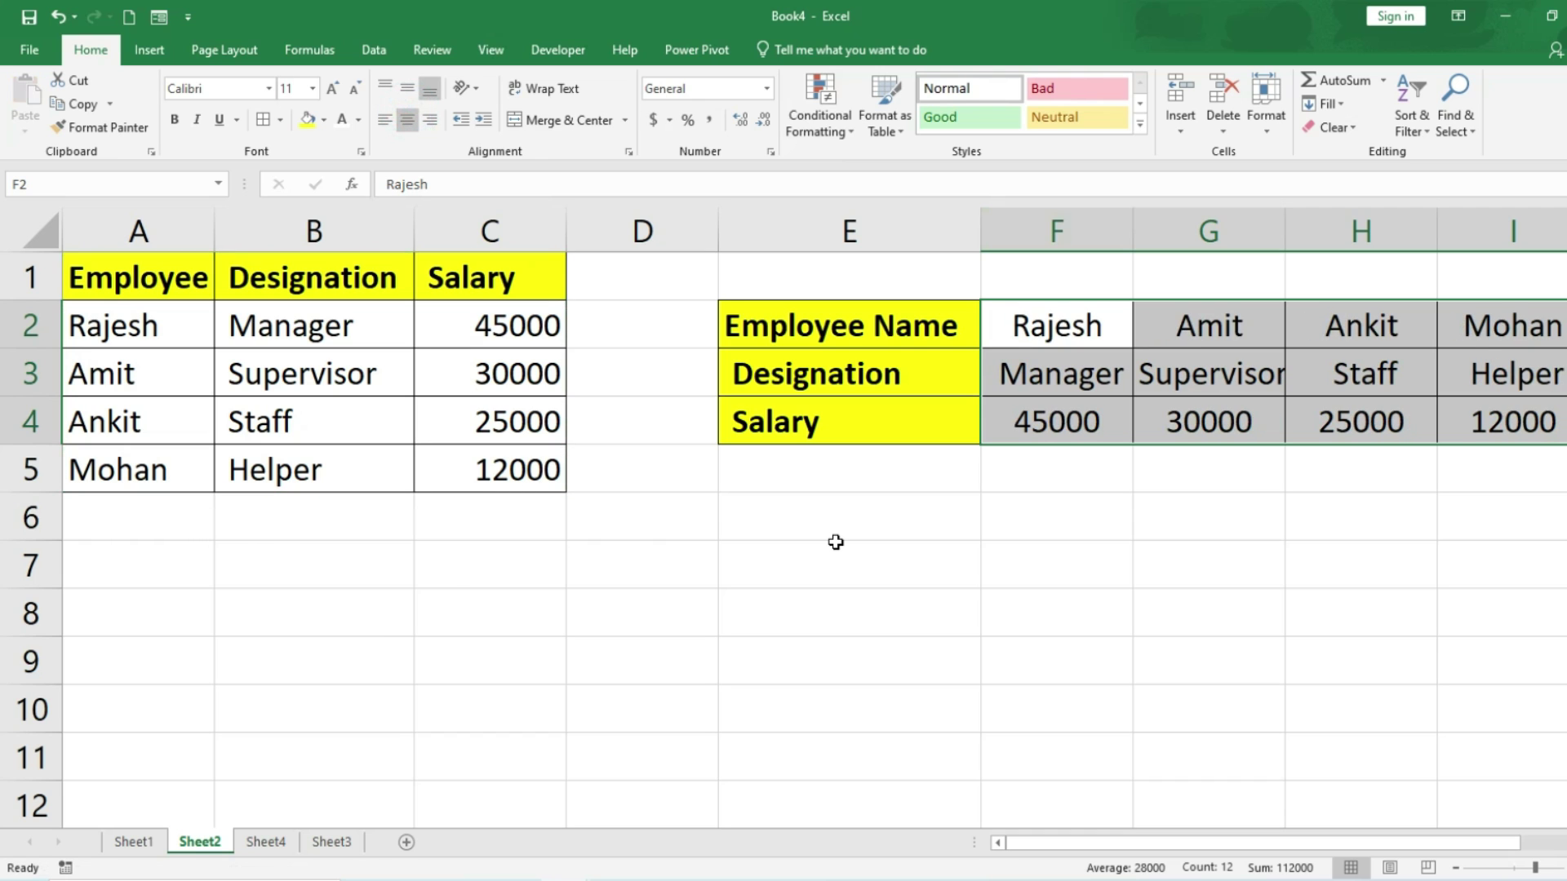
left_click_drag(755, 313, 1472, 423)
left_click_drag(108, 277, 434, 471)
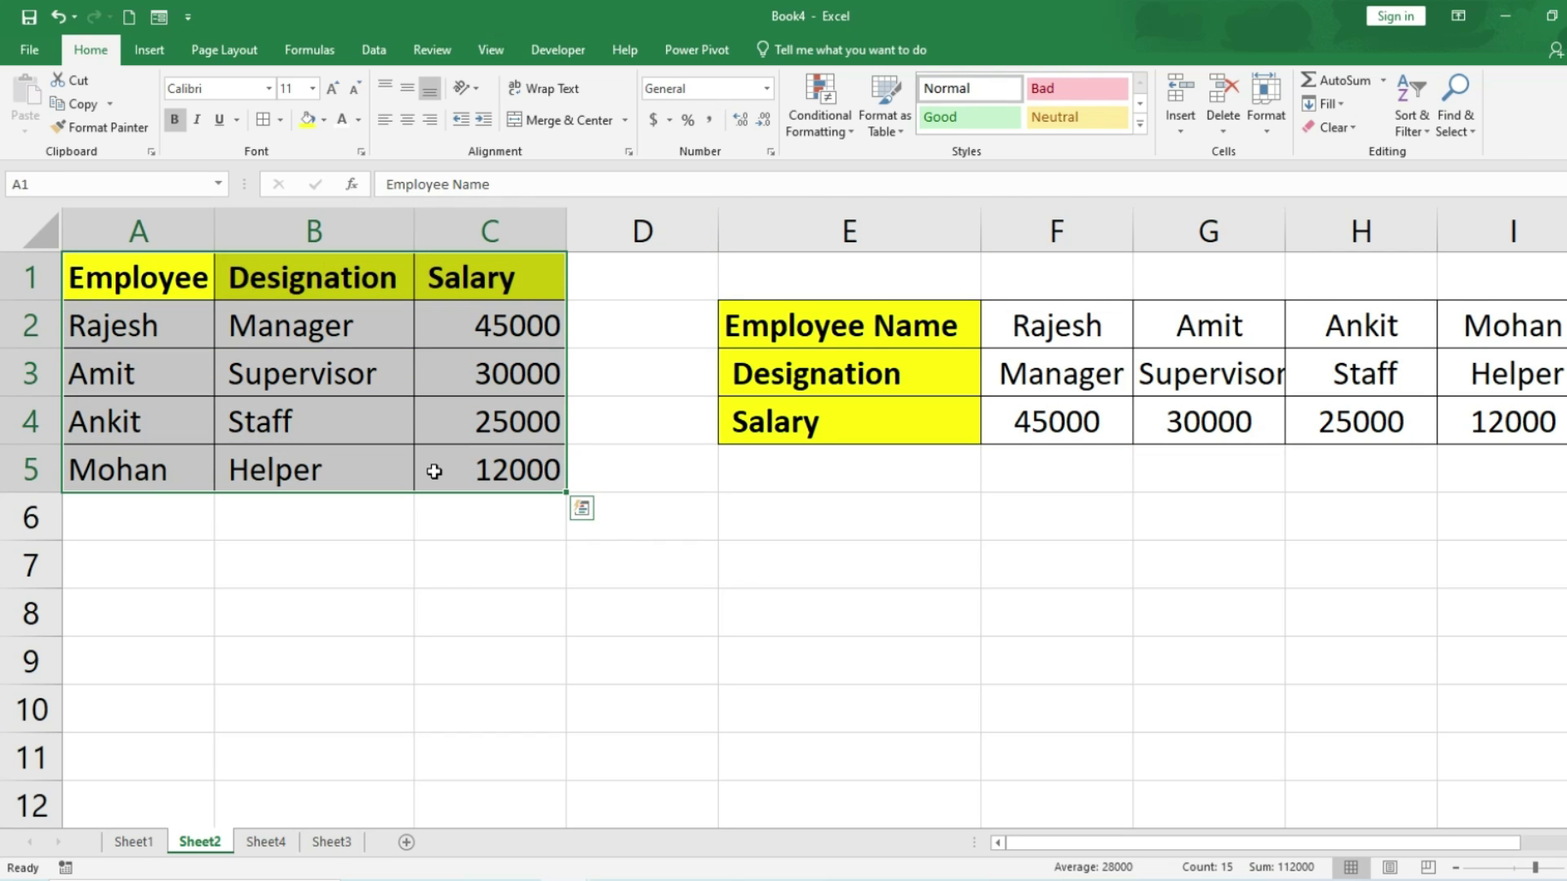
left_click_drag(123, 273, 445, 459)
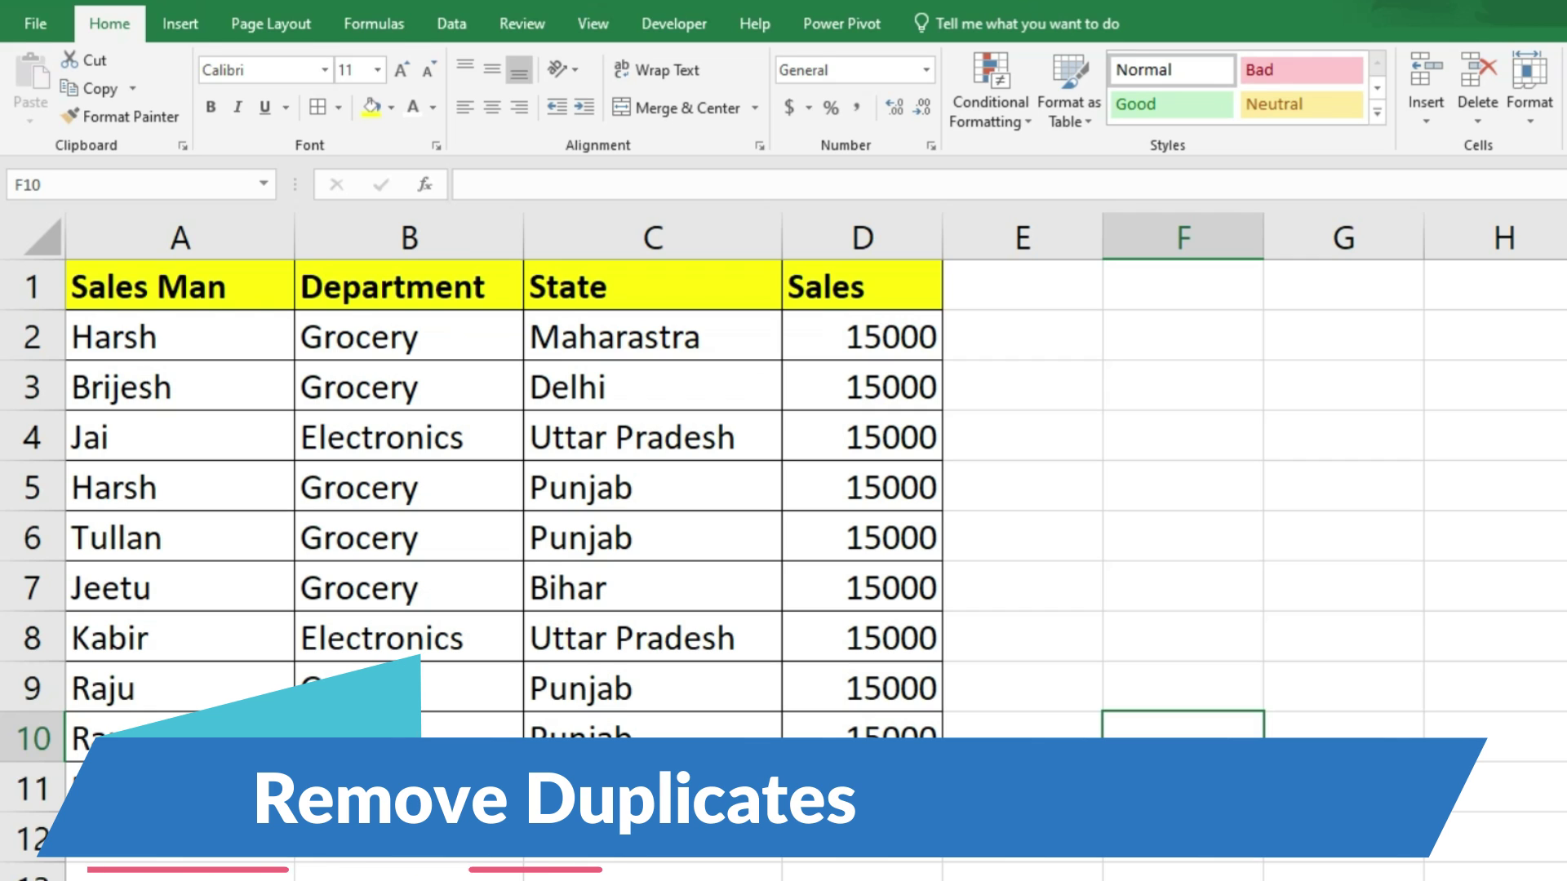
Step: Paste a duplicate of the row 4 Electronics record into empty row 12
left_click_drag(84, 437, 865, 455)
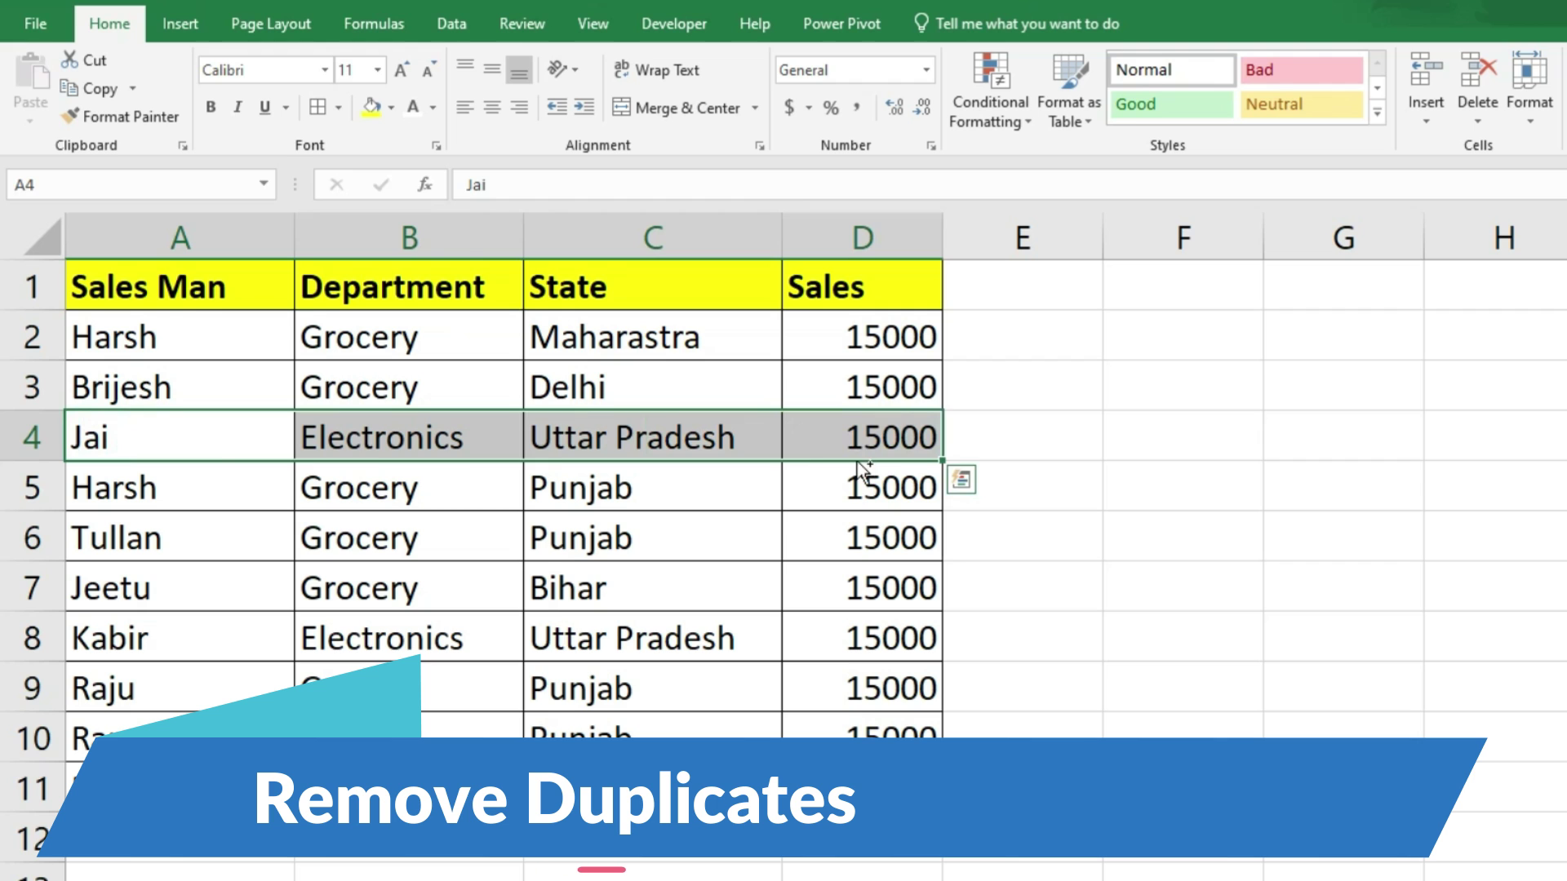
key("ctrl+c")
left_click(233, 847)
key("ctrl+v")
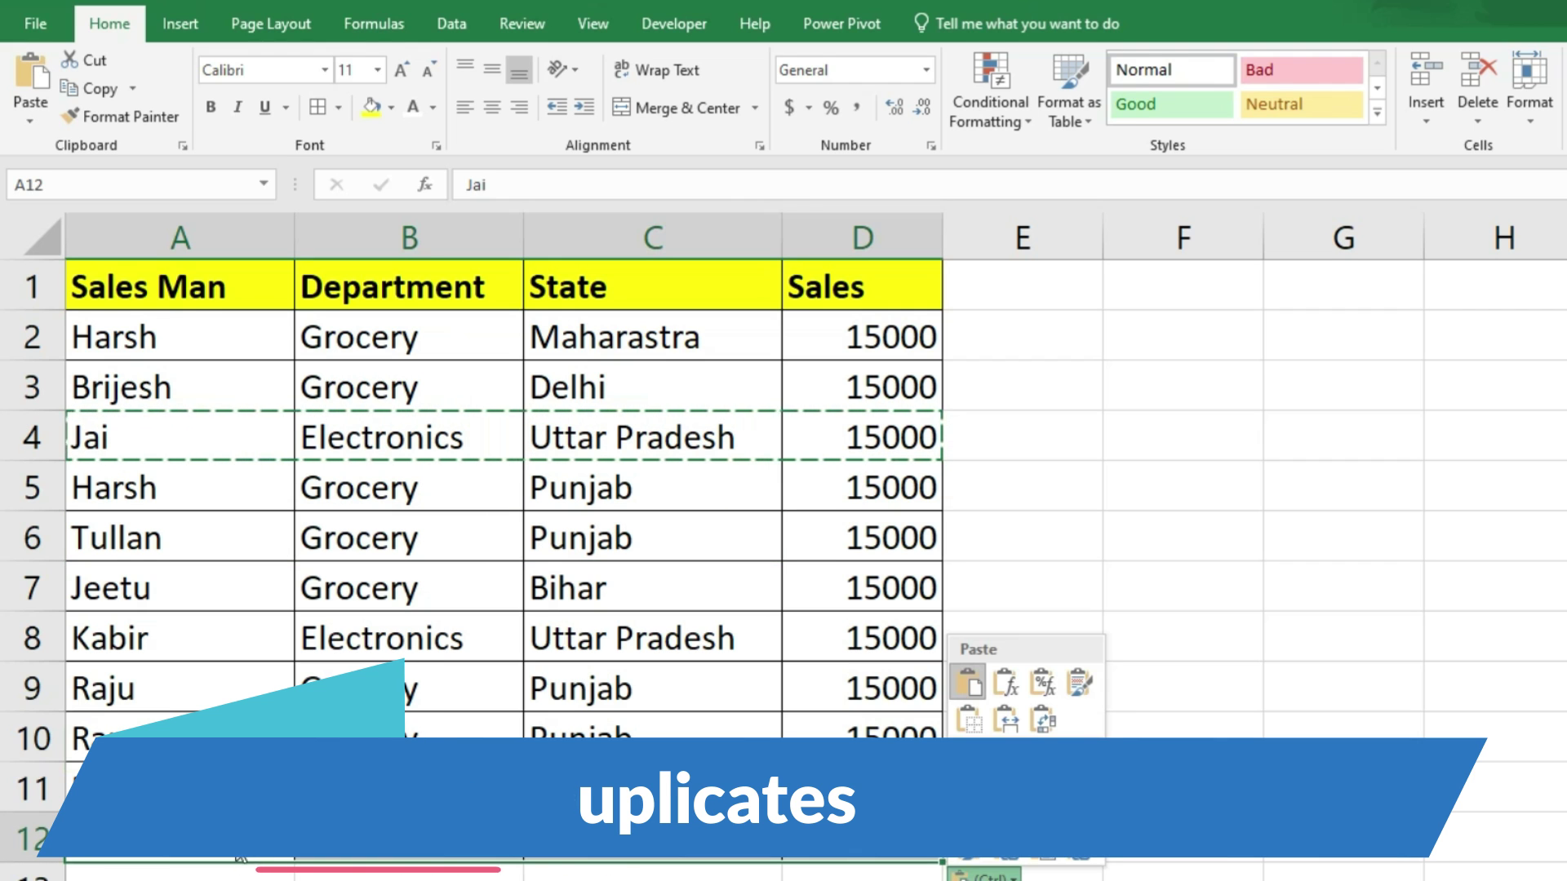
left_click_drag(115, 500, 903, 517)
key("ctrl+c")
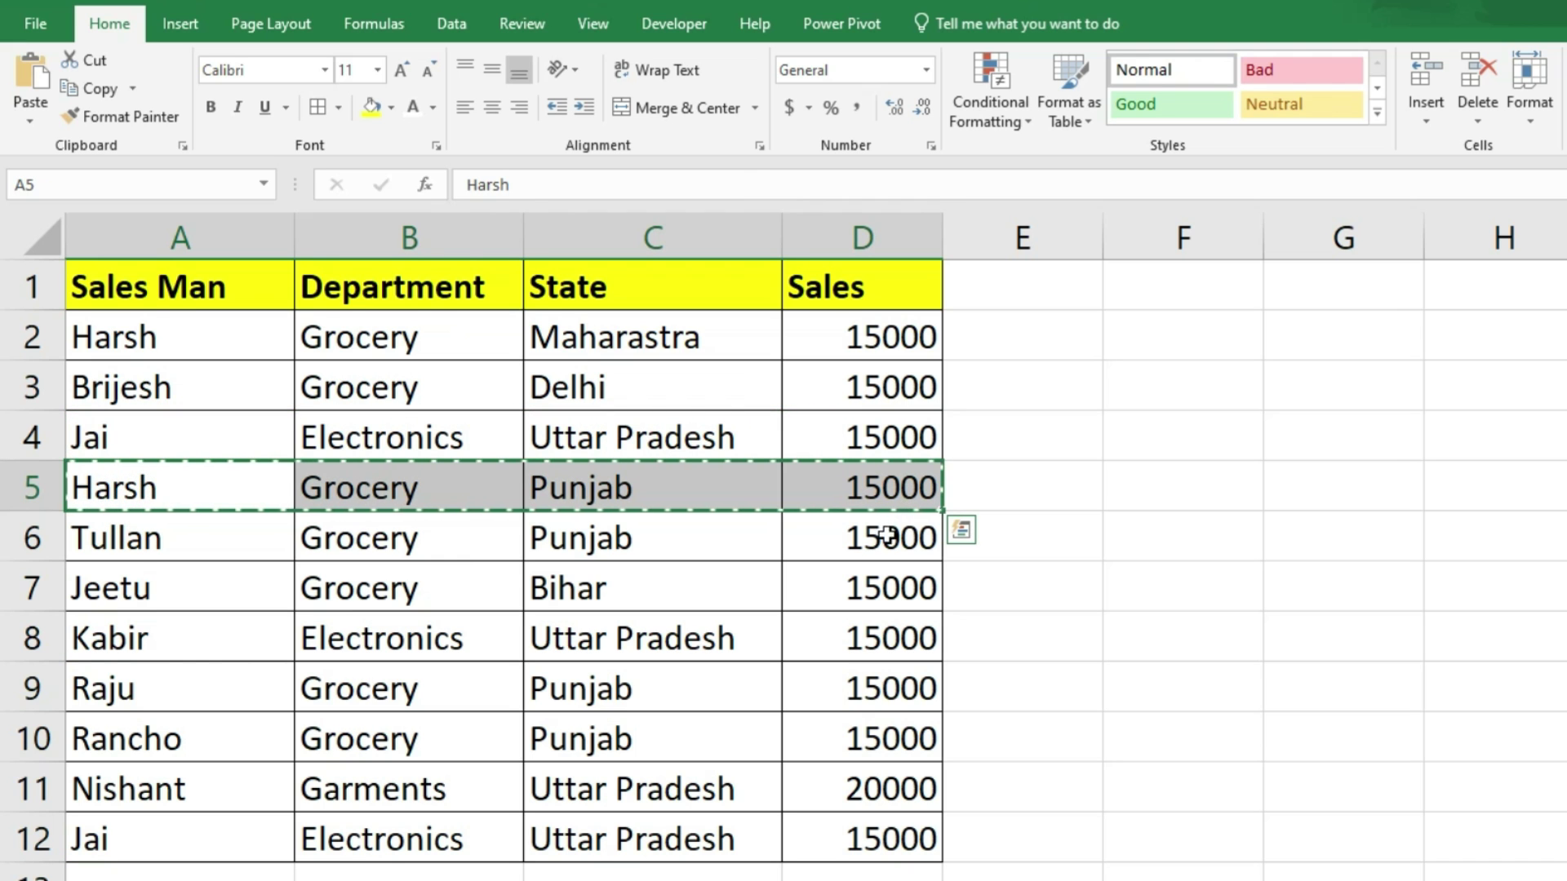
key("Escape")
Step: Insert a blank entire row at row 5
left_click(882, 477)
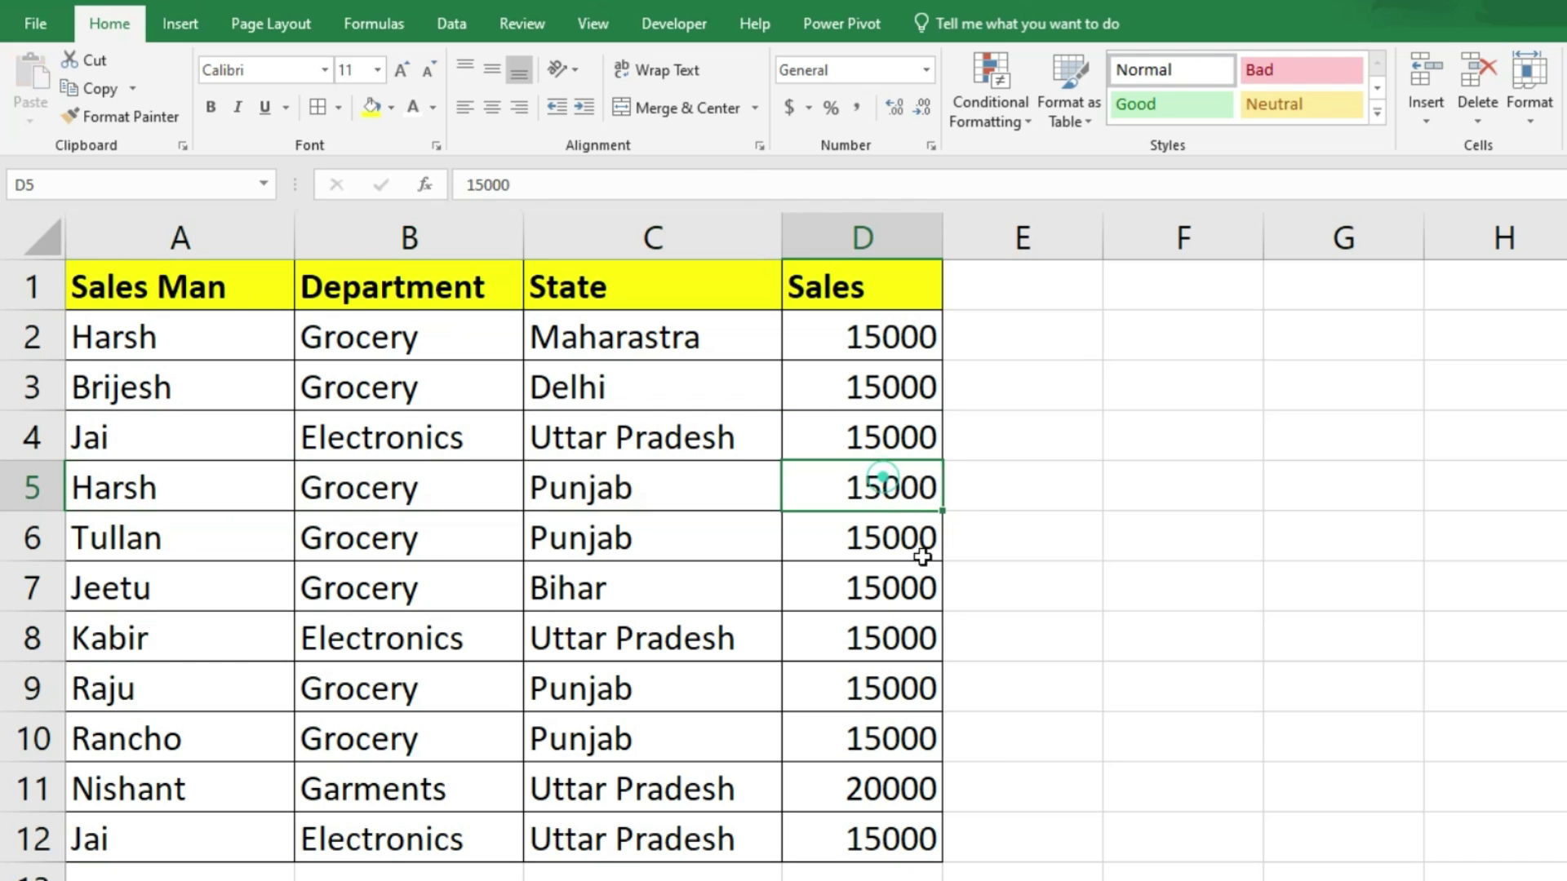
key("ctrl+shift+plus")
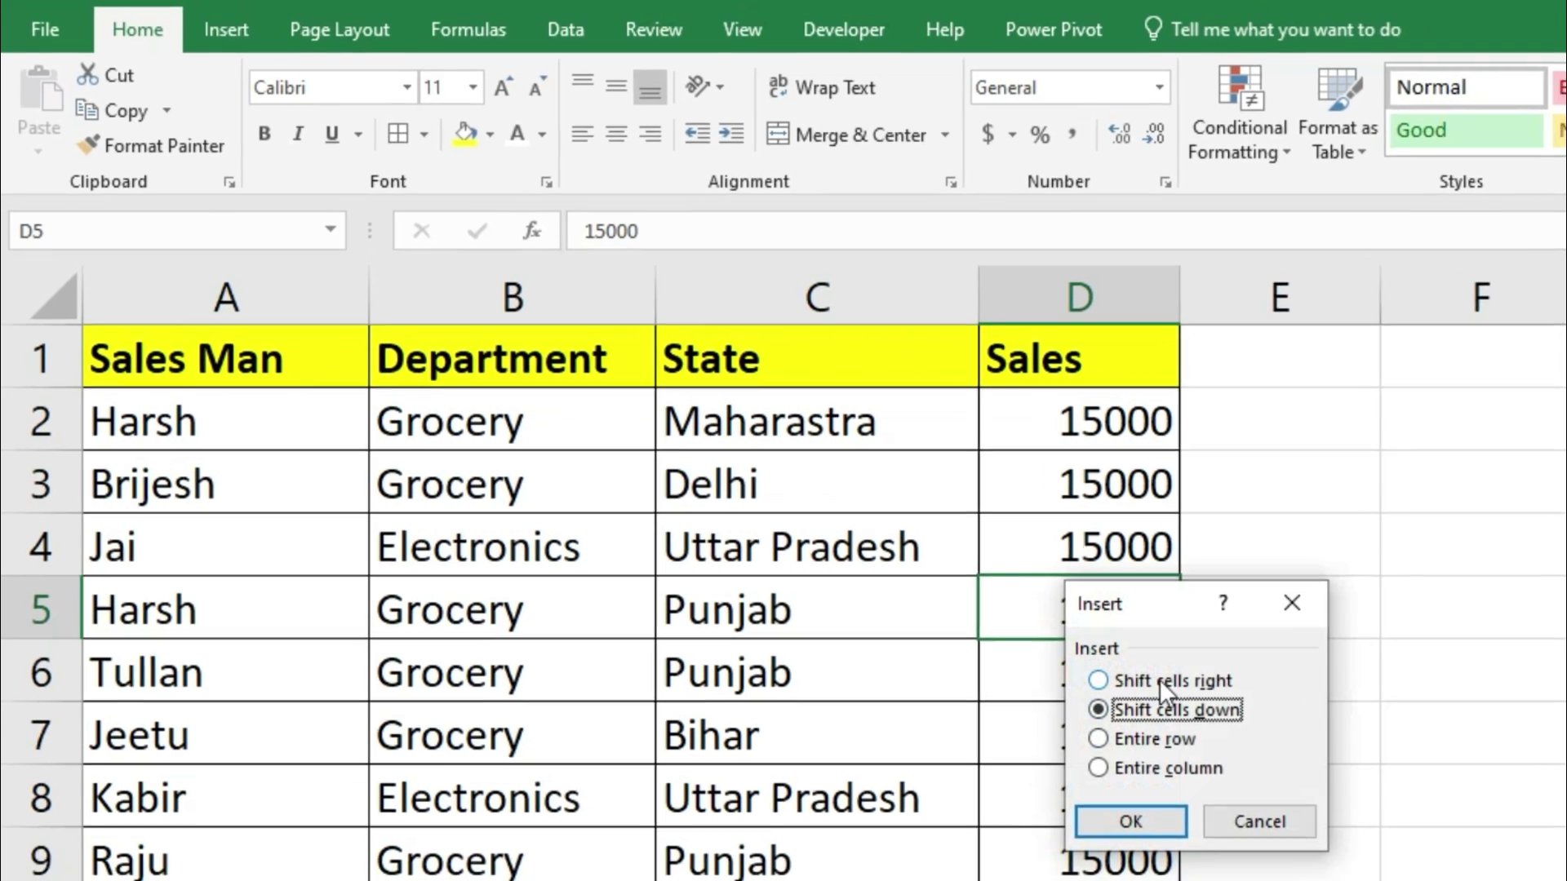
left_click(912, 610)
left_click(1175, 757)
left_click(1157, 840)
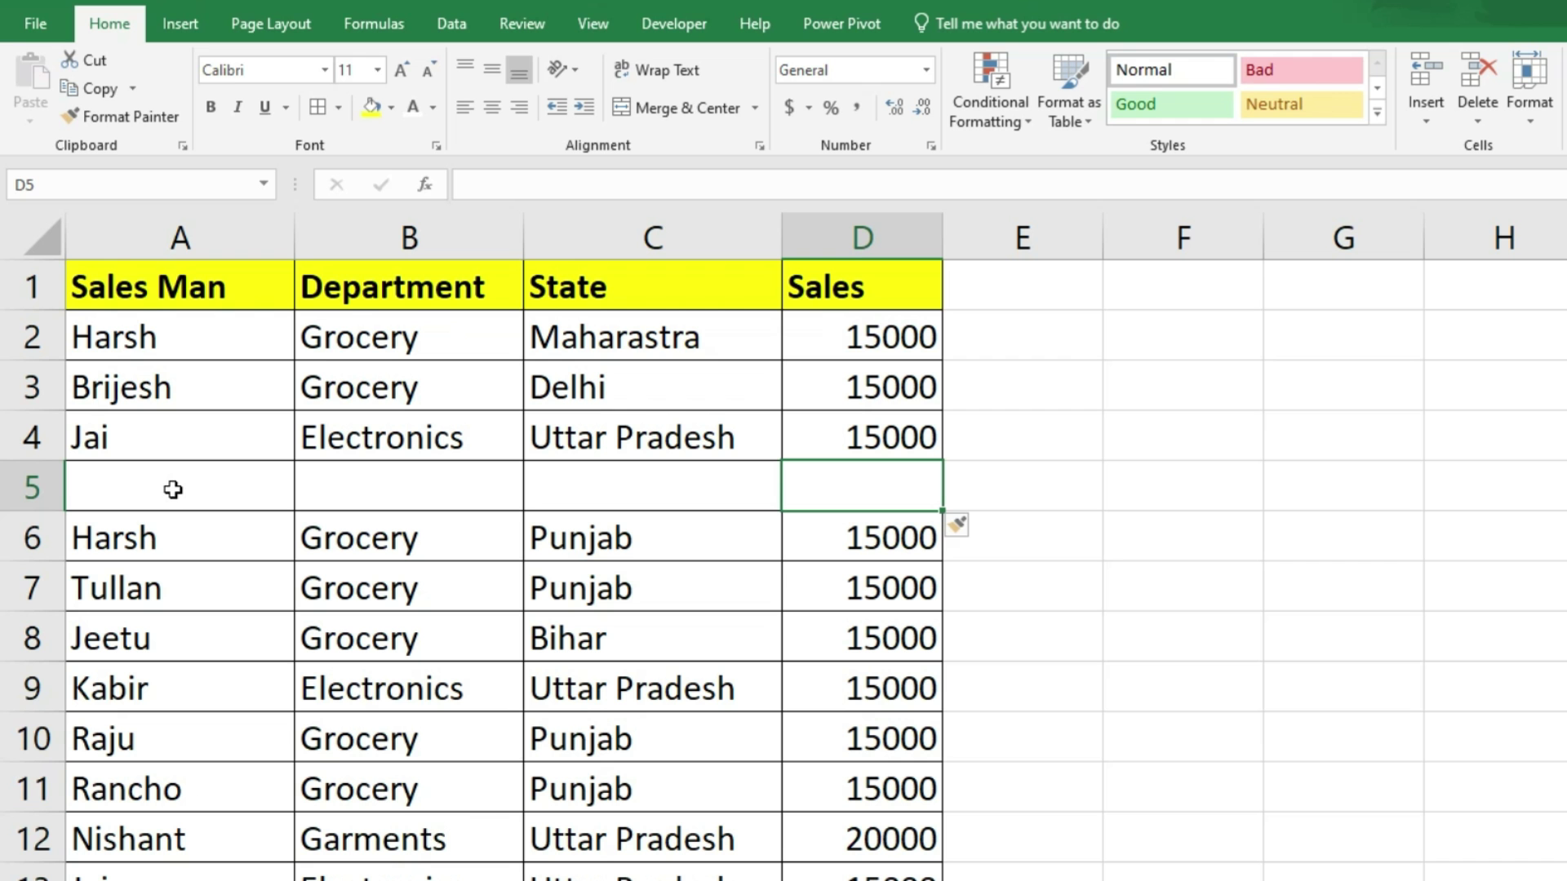
Step: Paste the row 9 Electronics, Uttar Pradesh, 15000 record into the new row 5
left_click_drag(106, 708, 824, 689)
key("ctrl+x")
left_click(217, 501)
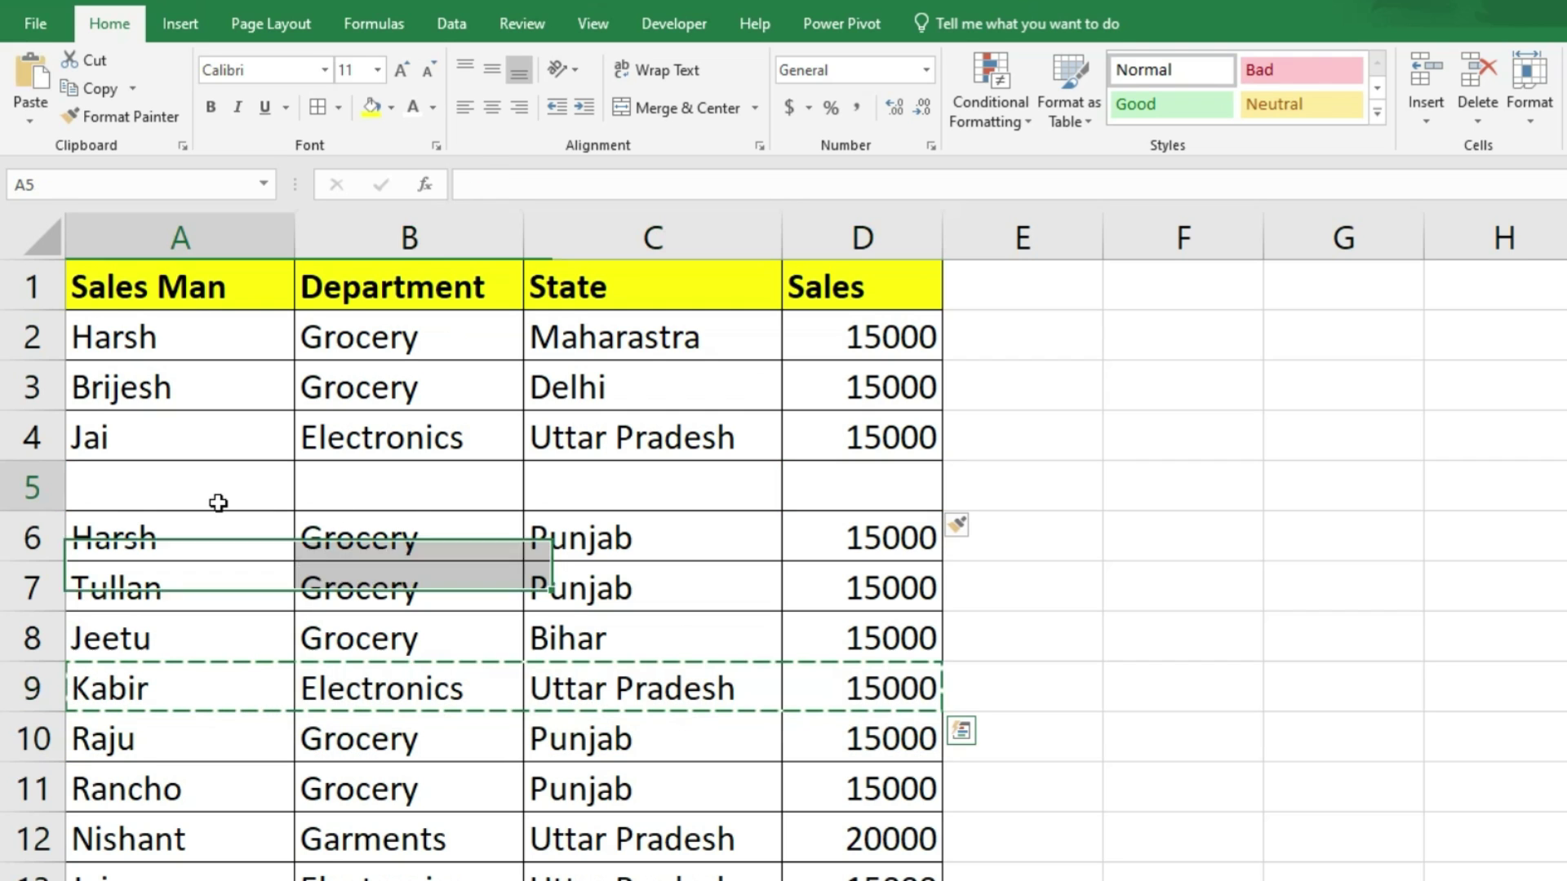
key("ctrl+v")
key("Escape")
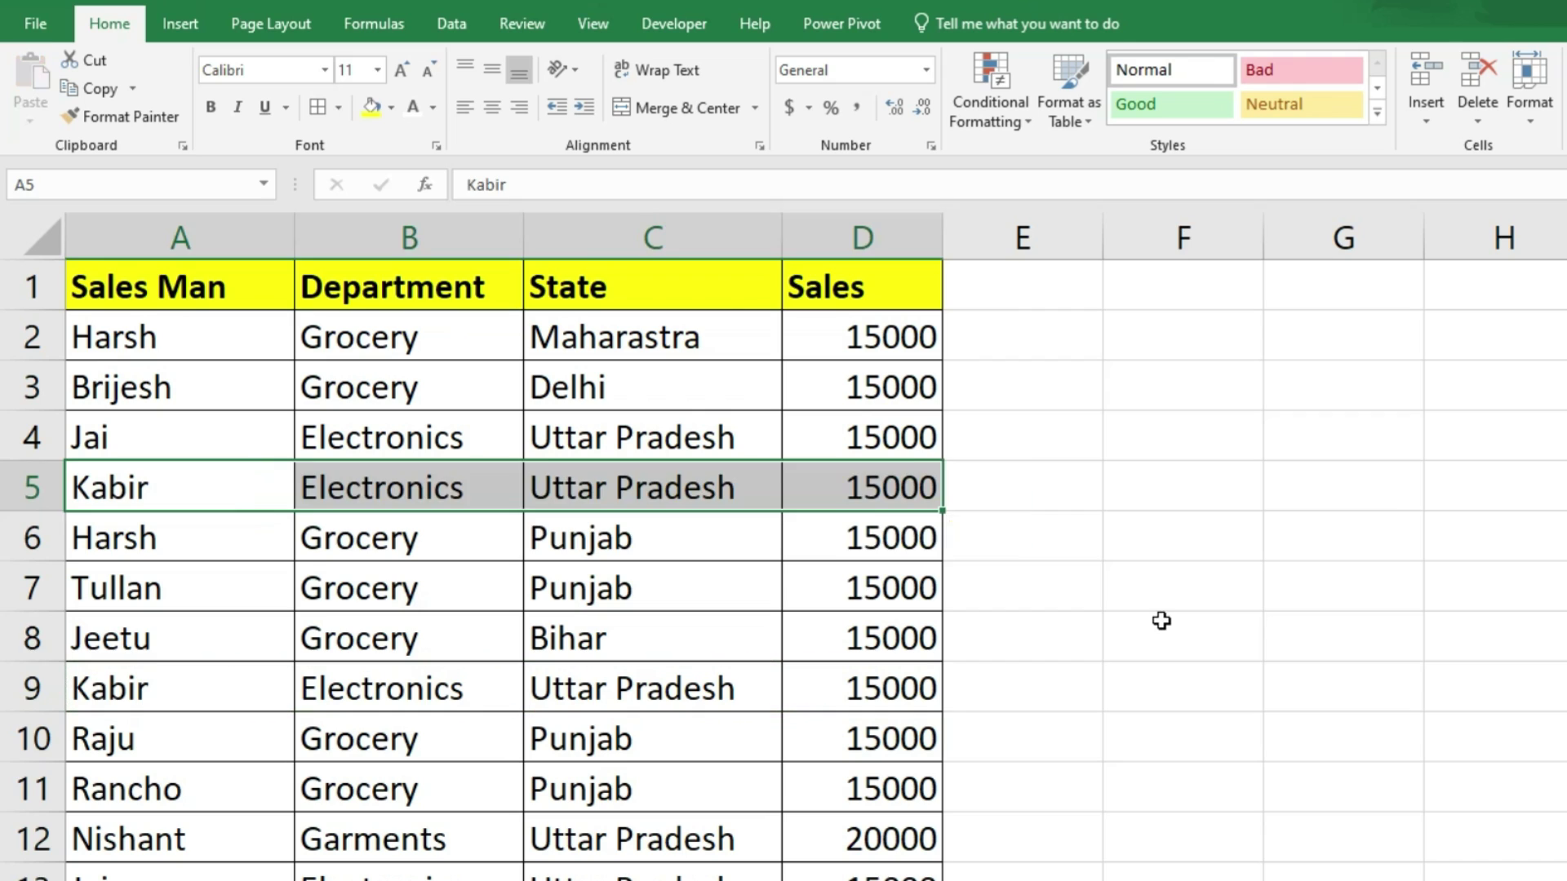
left_click(1162, 622)
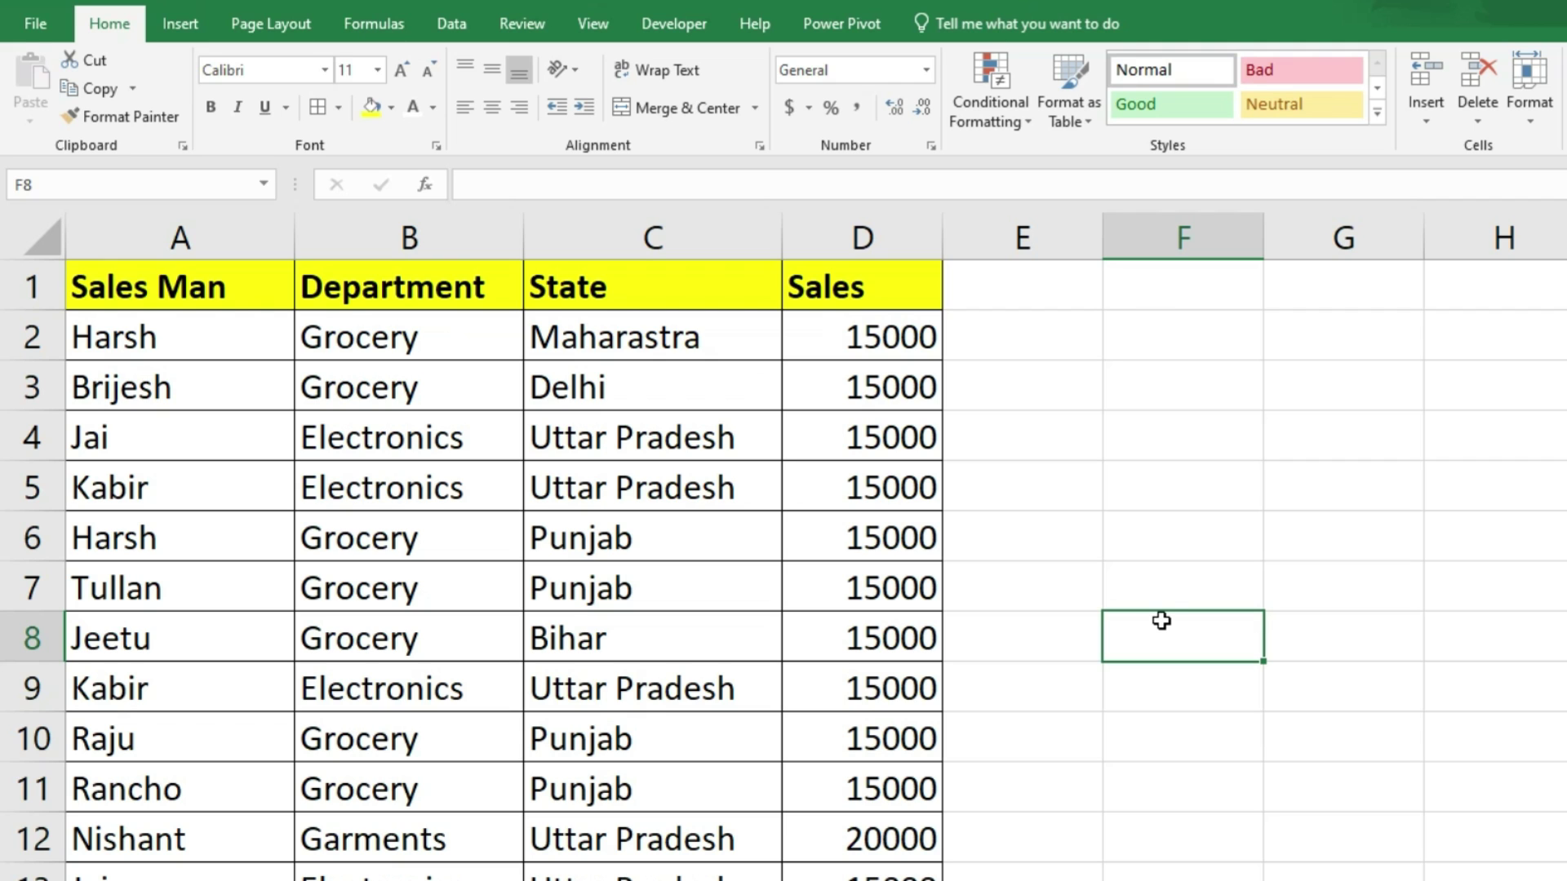
Step: Run Remove Duplicates on the whole sales table comparing all four columns, including Department
left_click_drag(129, 289, 849, 878)
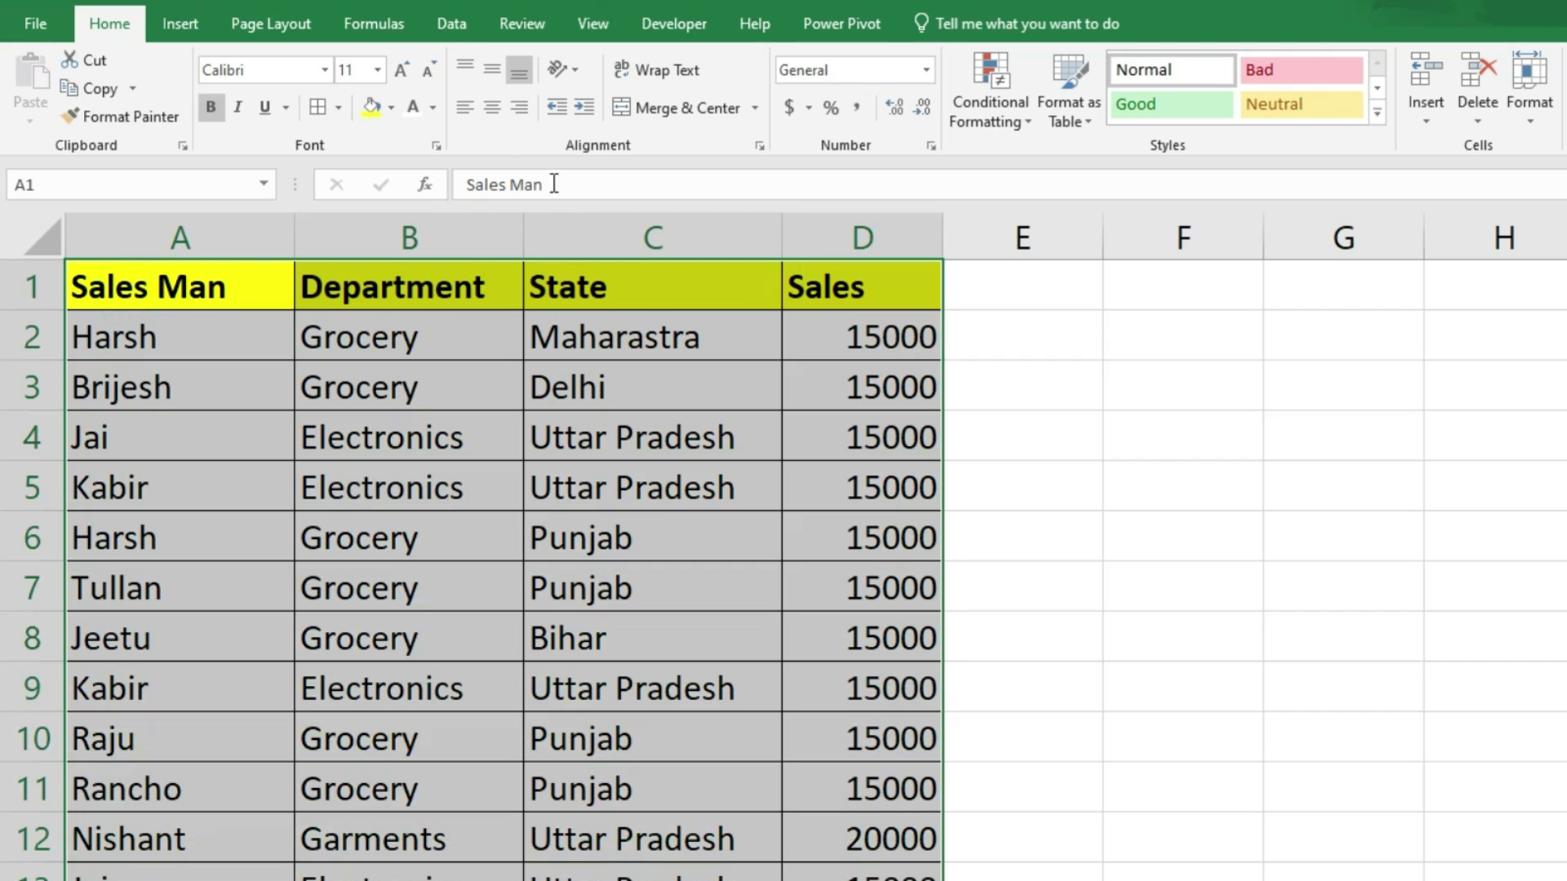
left_click(459, 22)
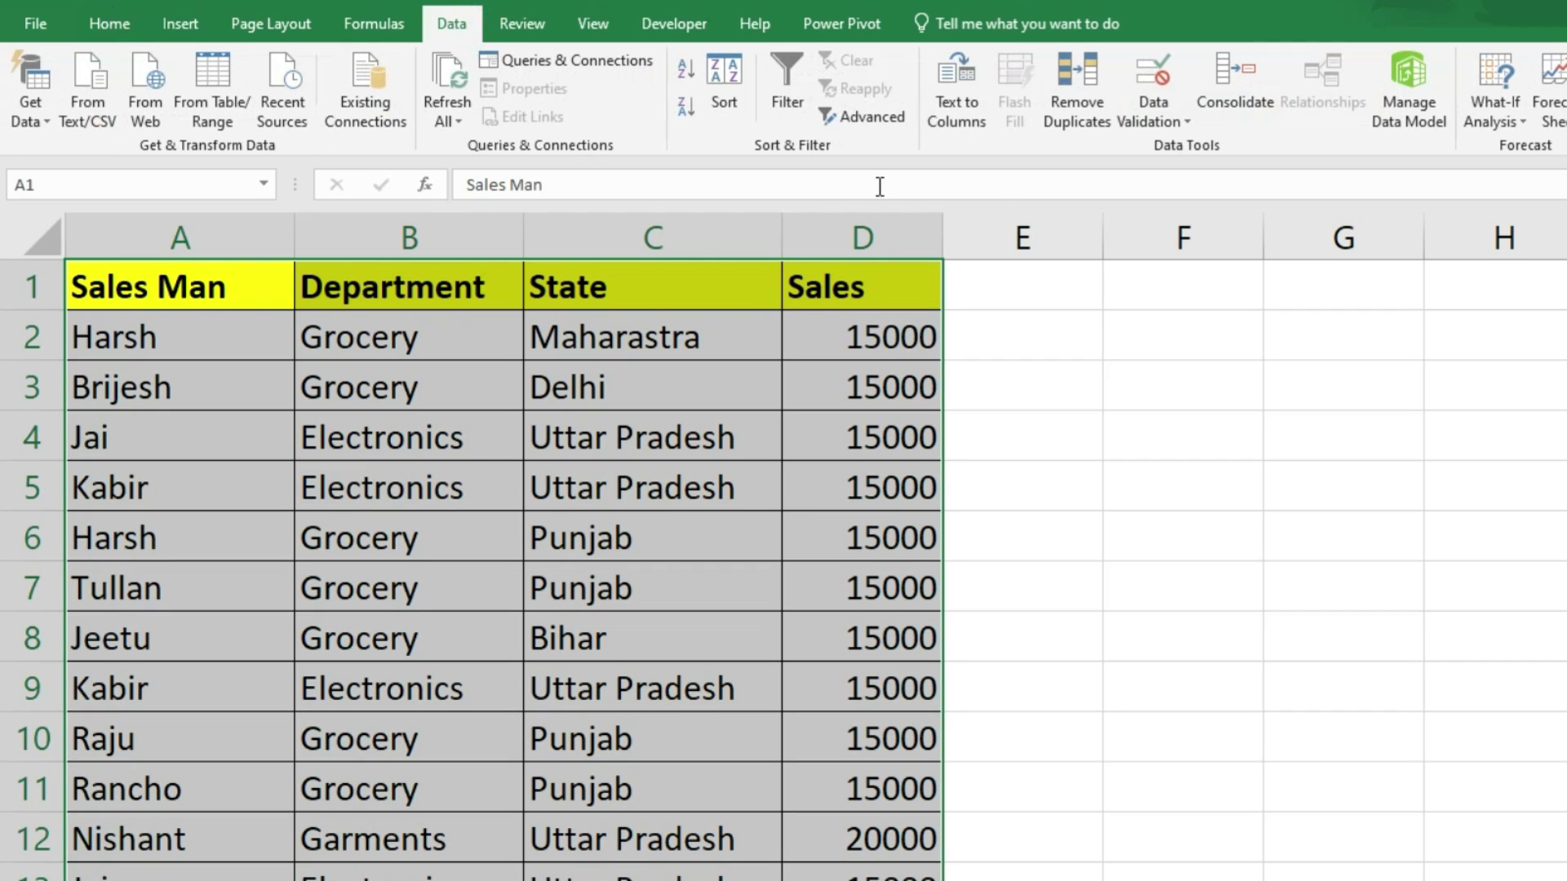
left_click(1087, 106)
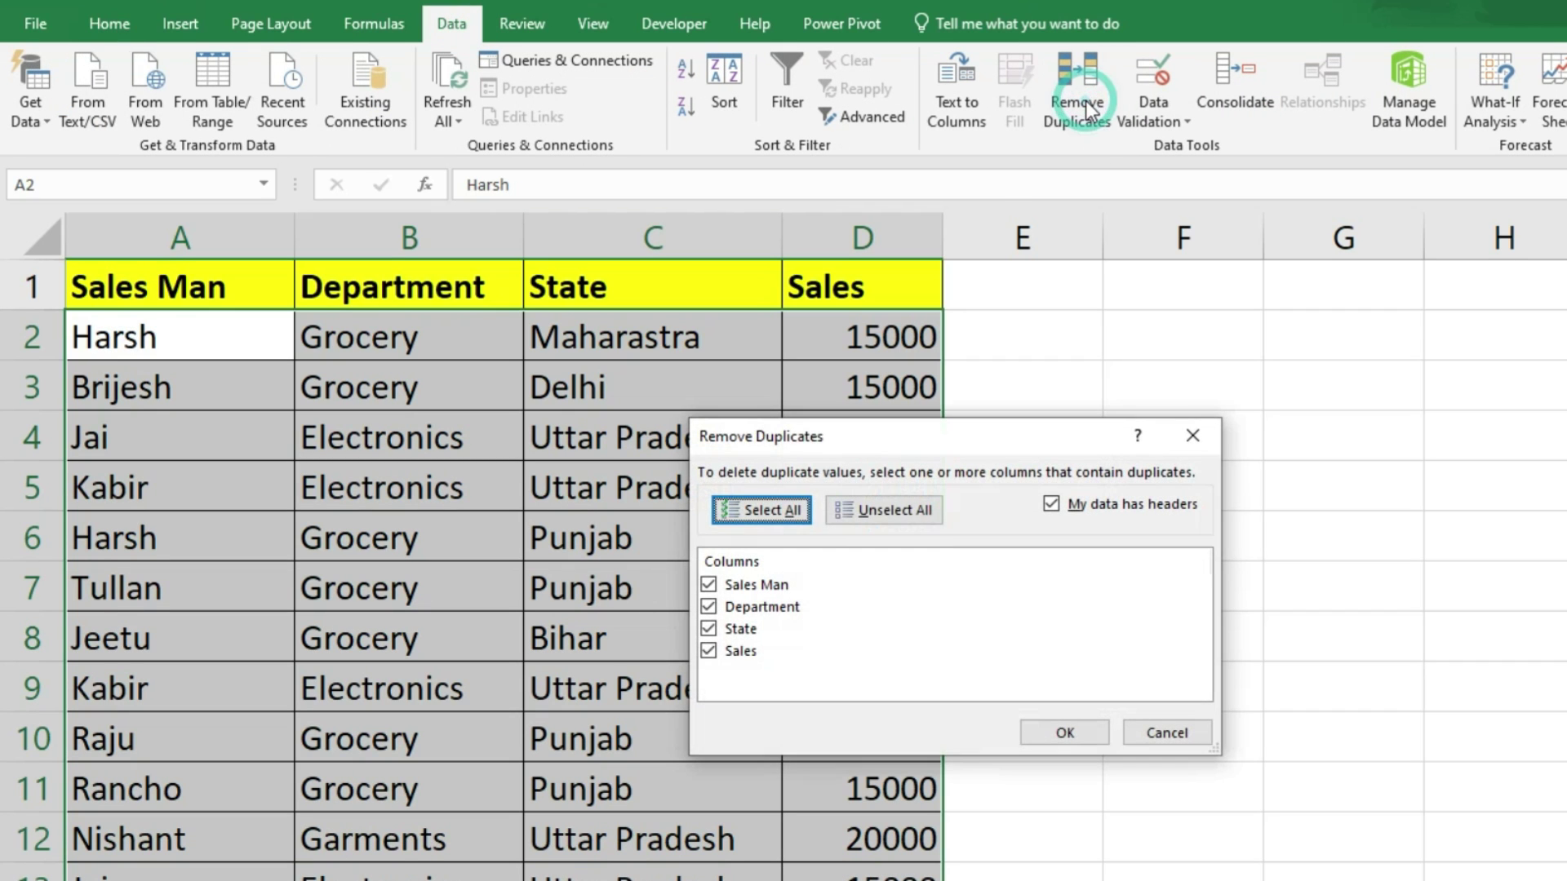
left_click_drag(972, 445, 1315, 354)
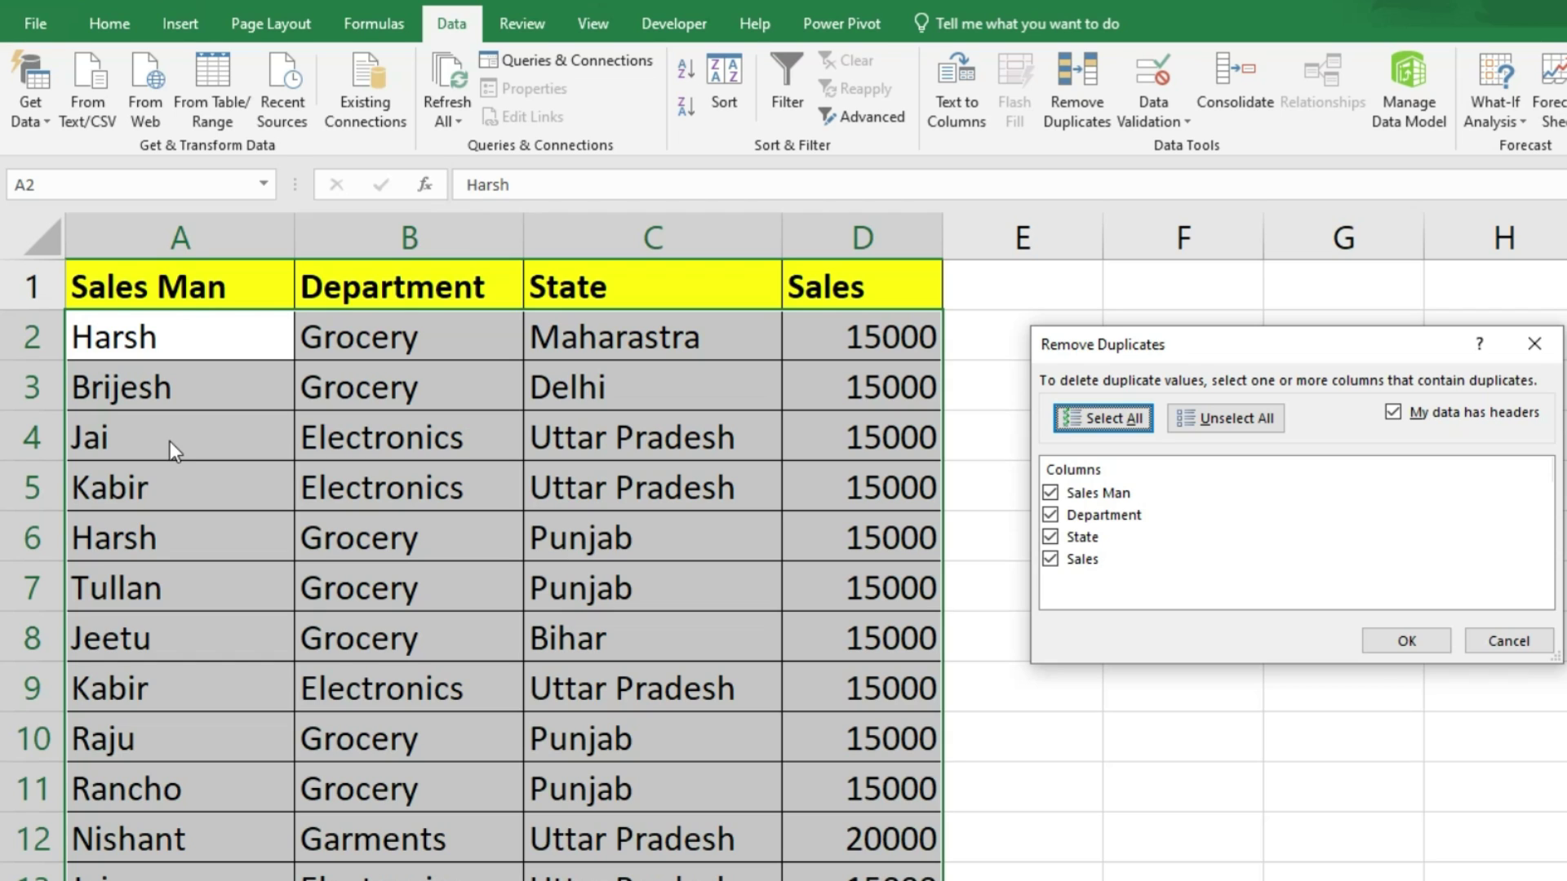
left_click(1051, 514)
left_click(1398, 645)
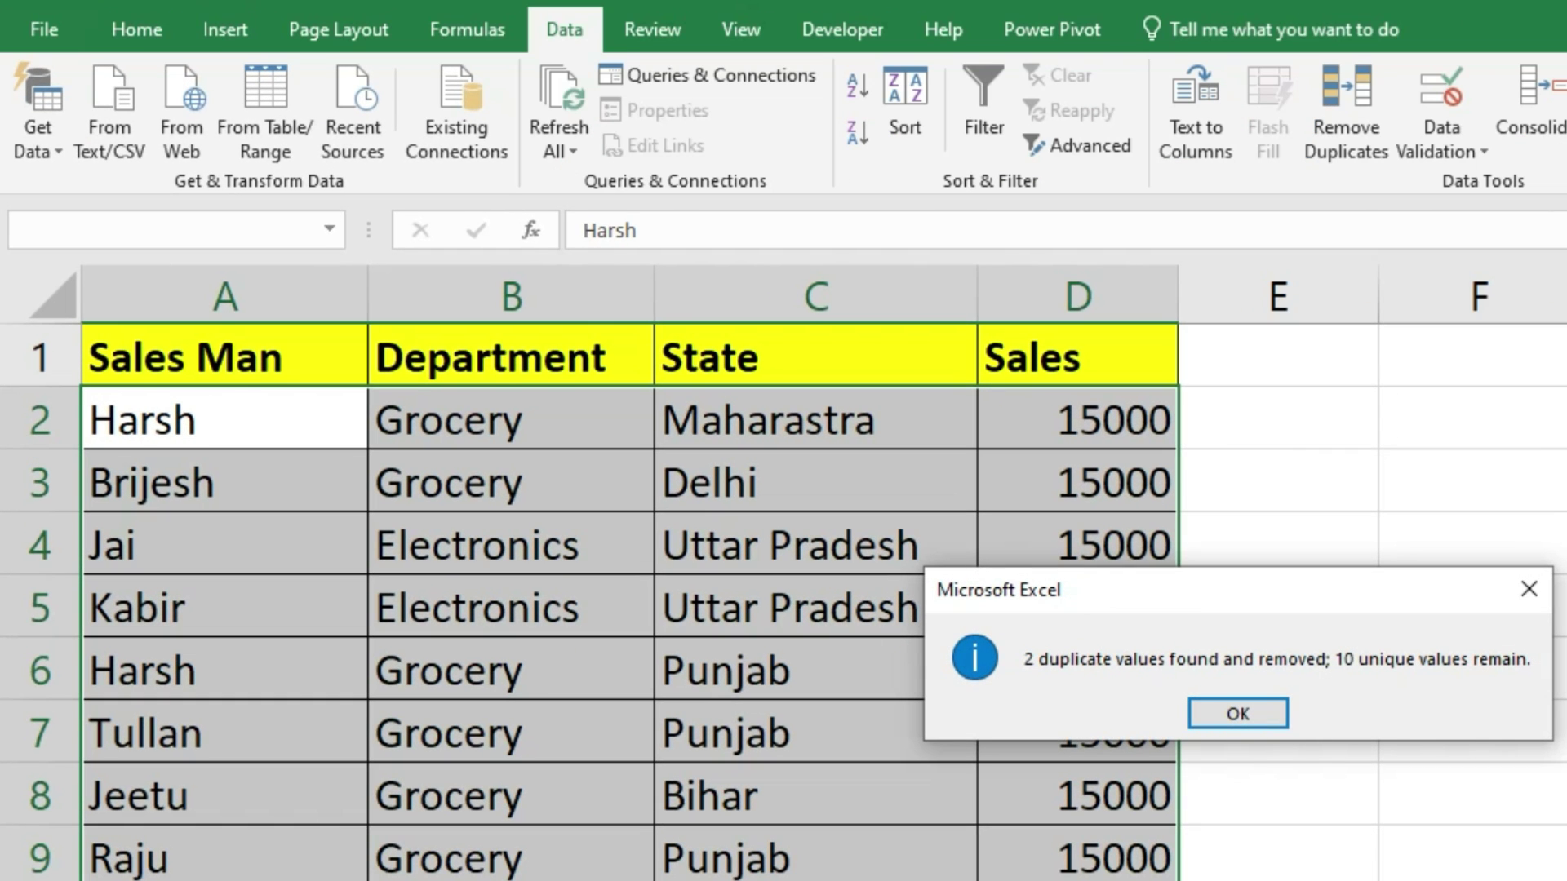
Step: Undo the duplicate removal and insert a blank column A before Sales Man
left_click(1237, 713)
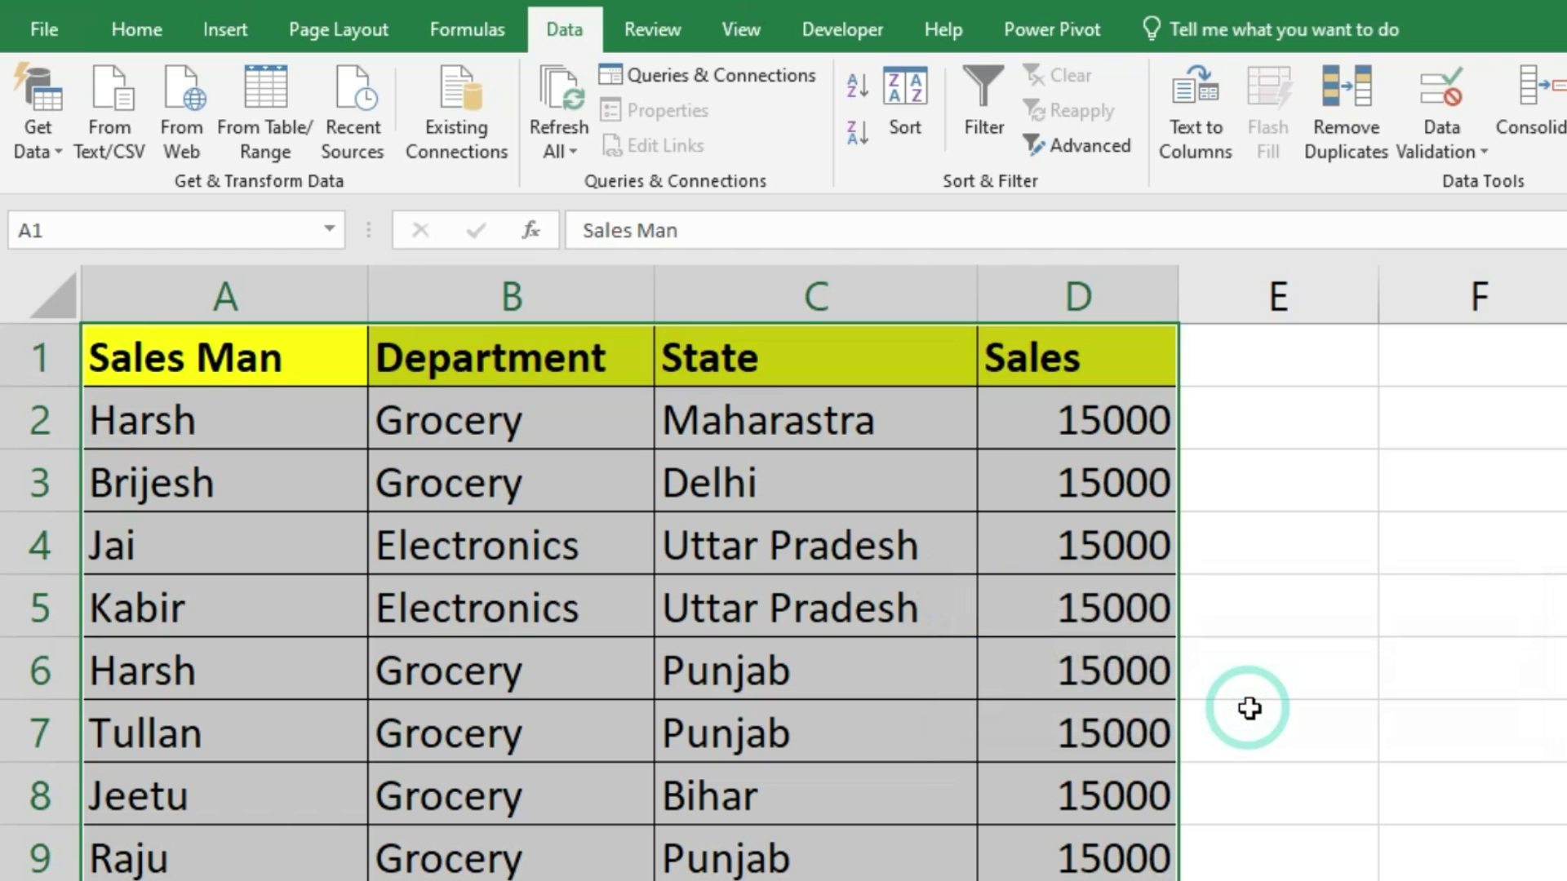
left_click(1278, 877)
key("ctrl+z")
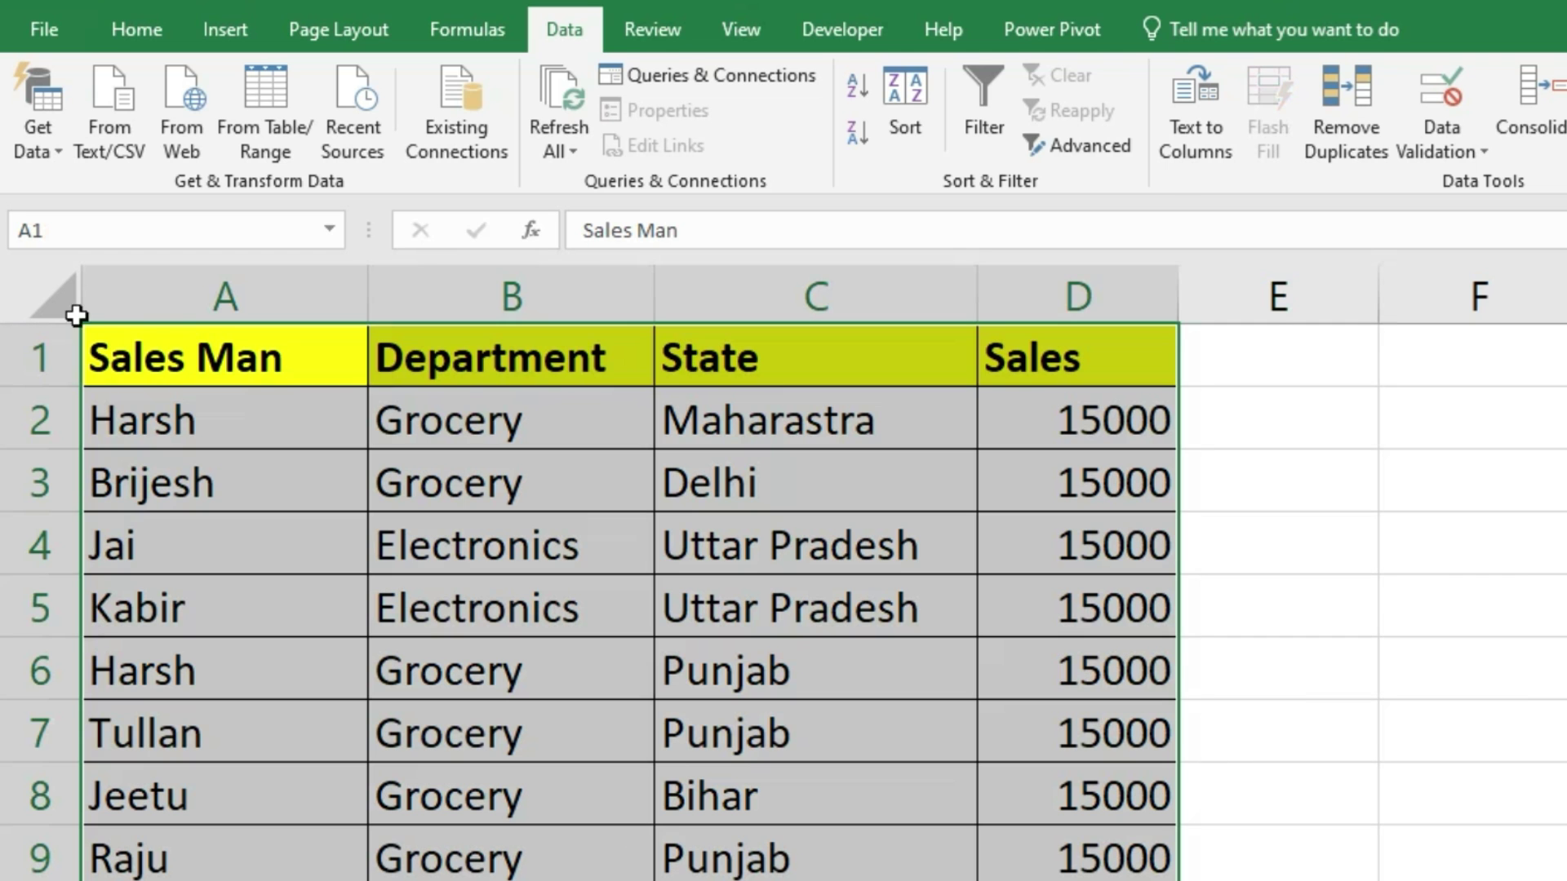
left_click(150, 359)
key("ctrl+shift+plus")
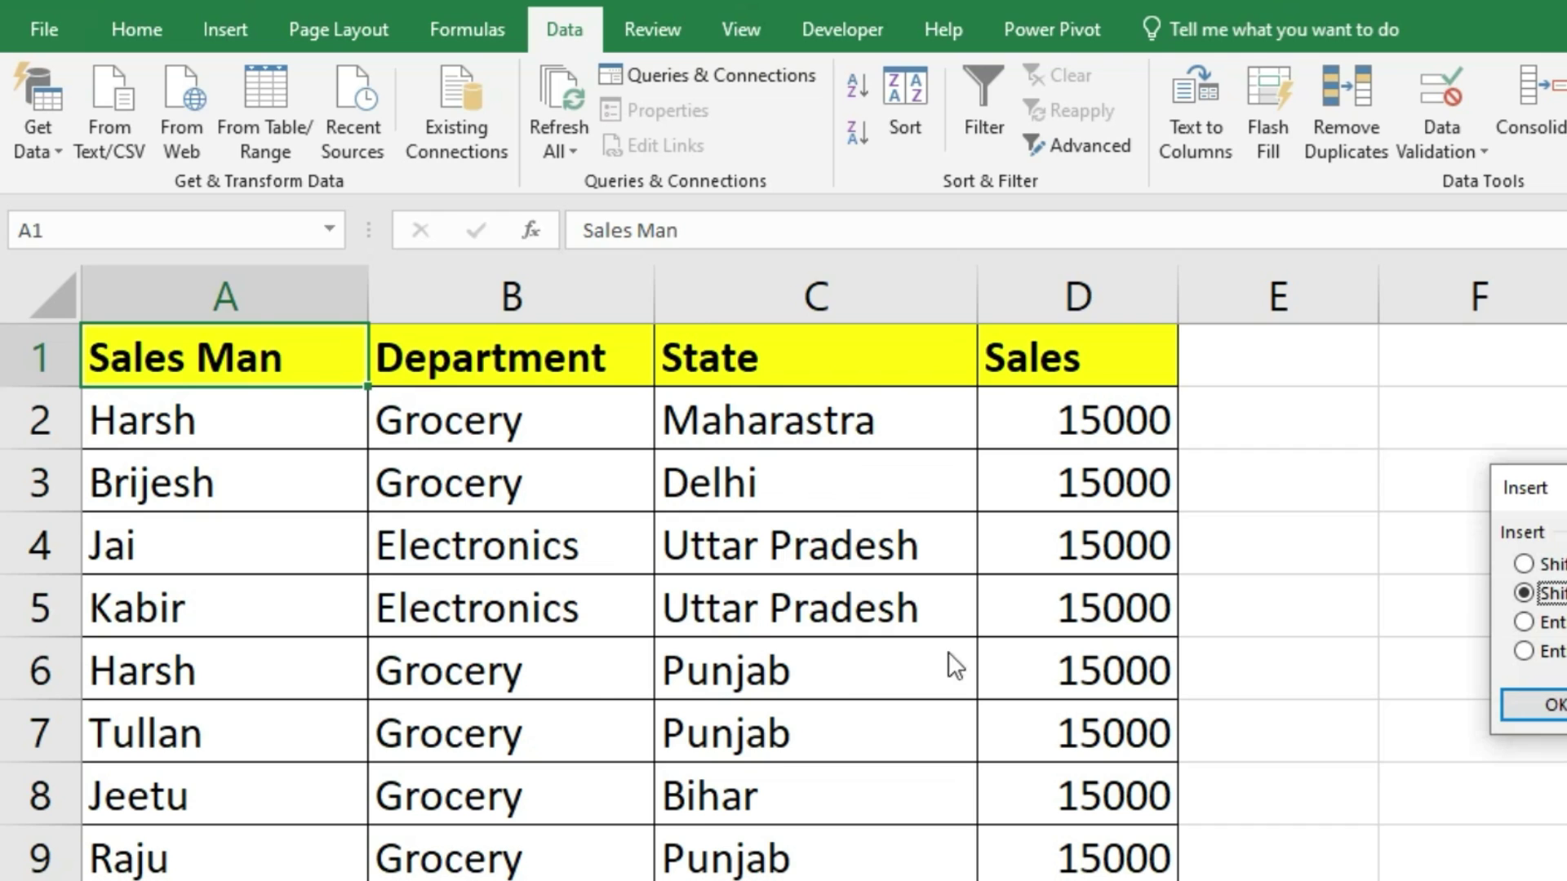
left_click(1512, 651)
left_click(1530, 700)
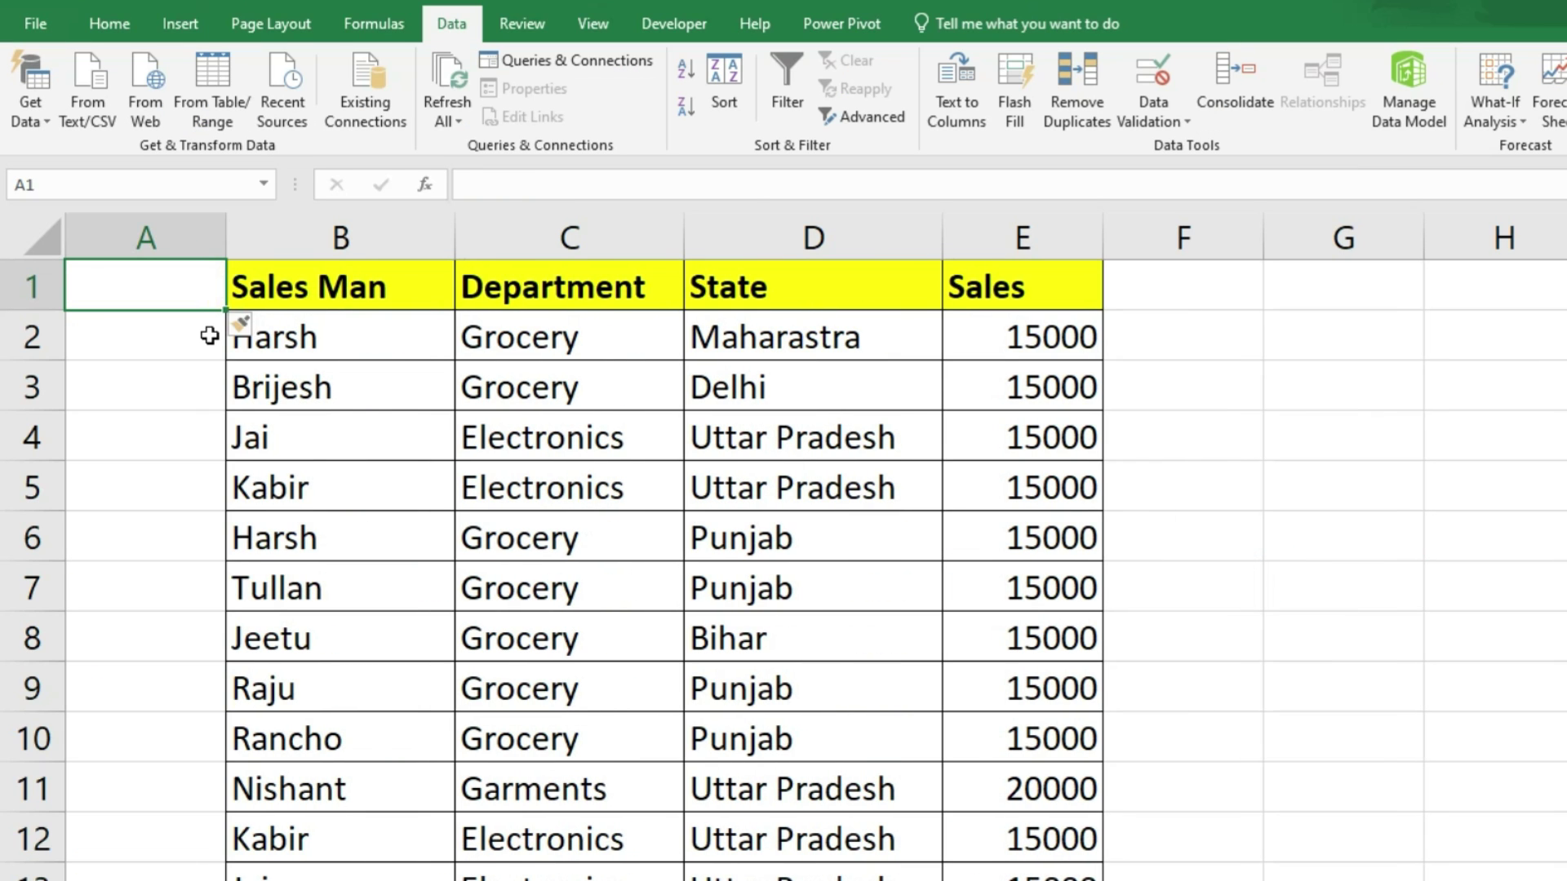
Step: Head column A 'S.no', fill serial numbers 1, 2, 3 downward, and select A1:E13
type("S.")
key("BackSpace")
type("no")
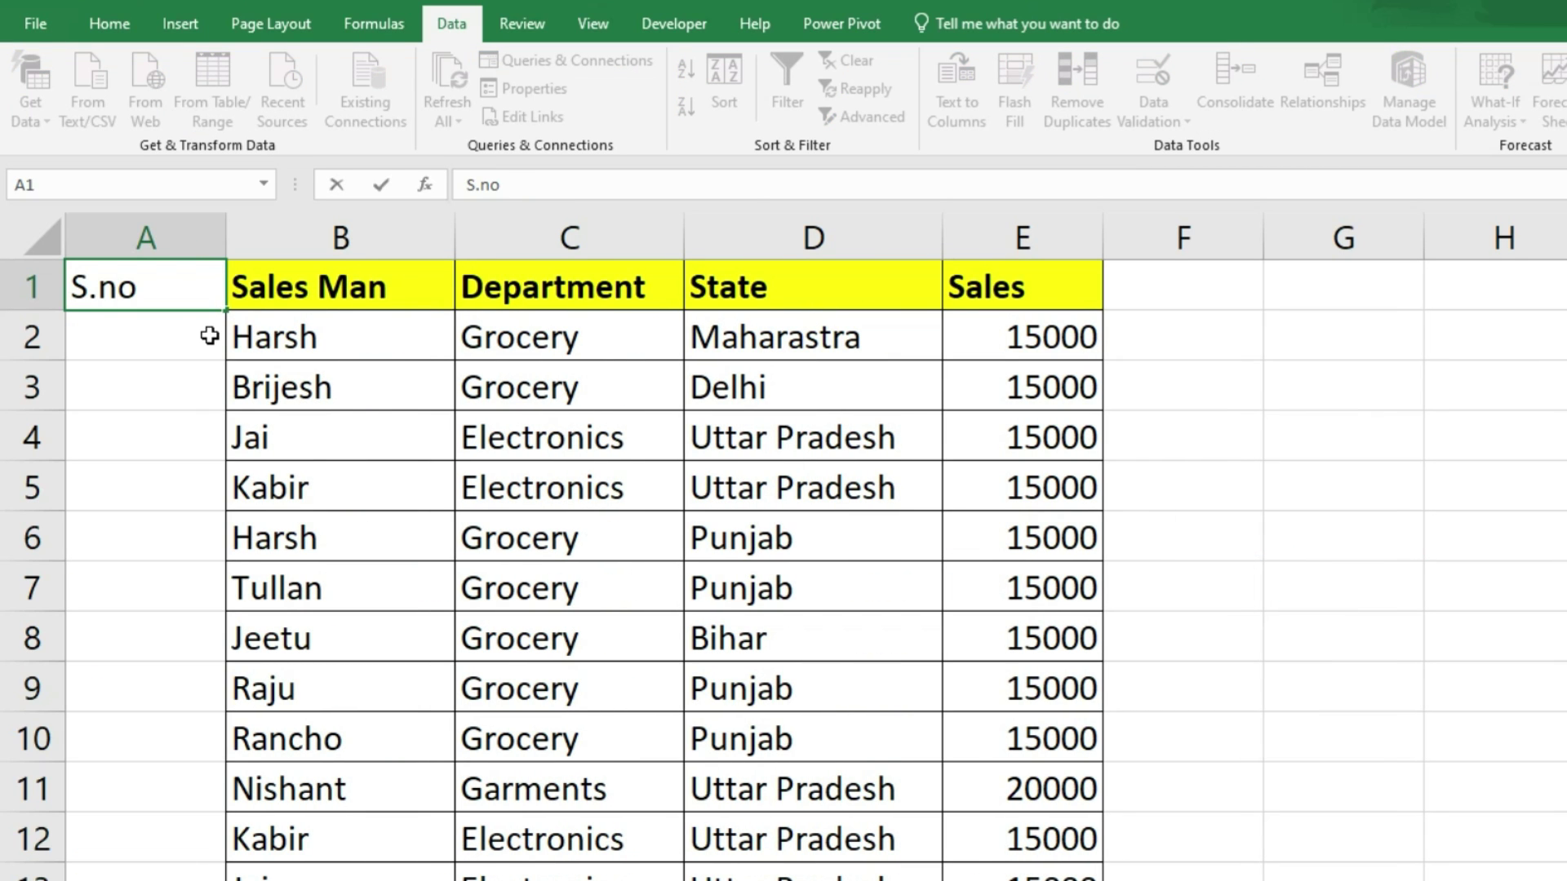
key("Return")
double_click(209, 335)
type("1")
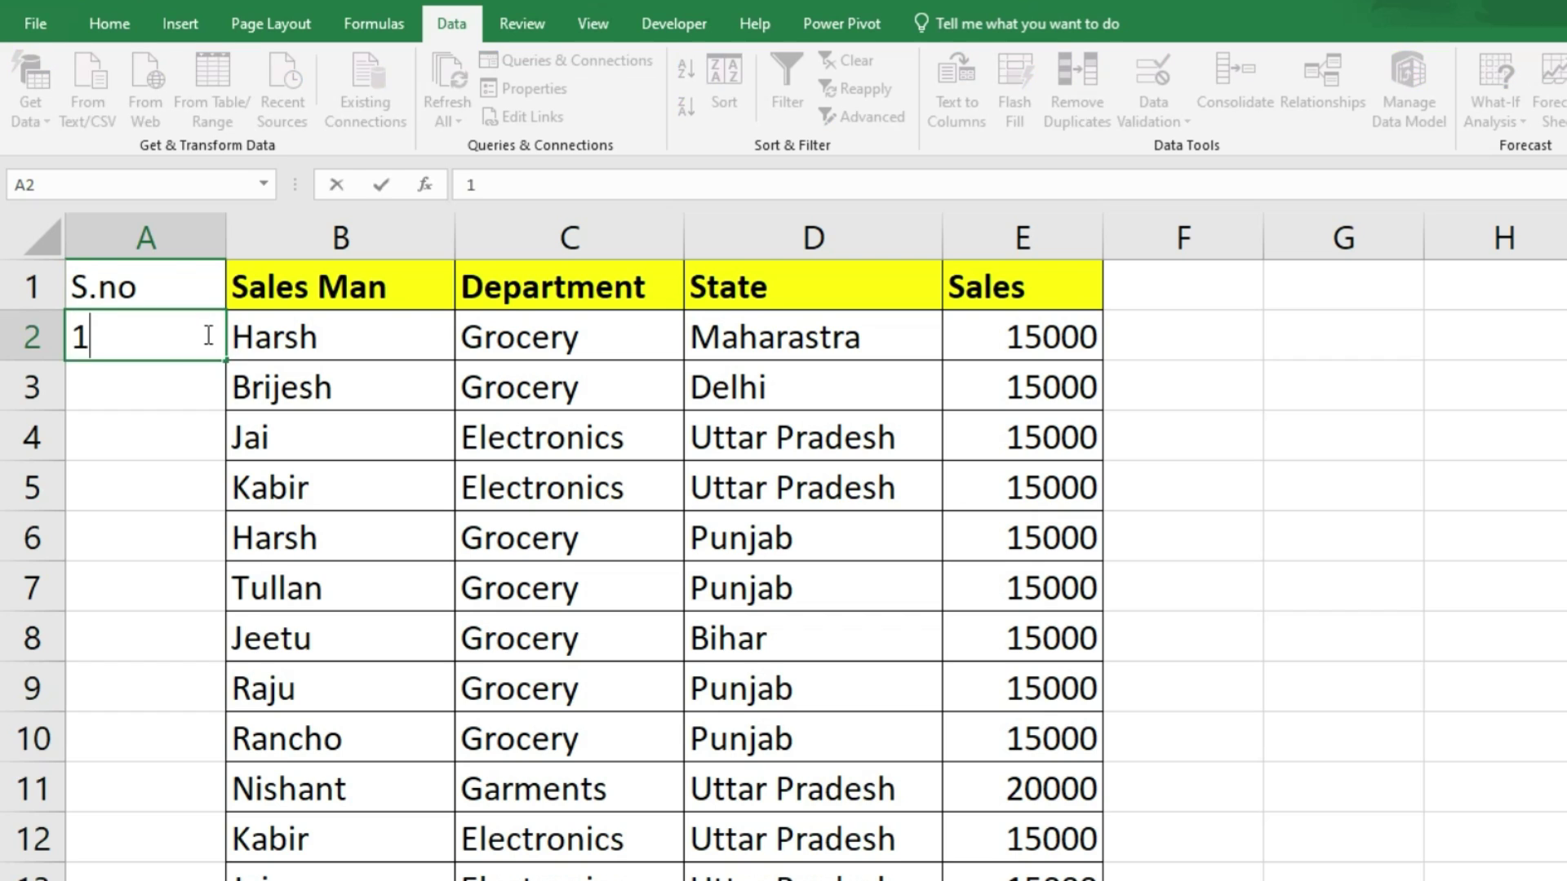
key("Return")
type("2")
key("Return")
left_click(269, 546)
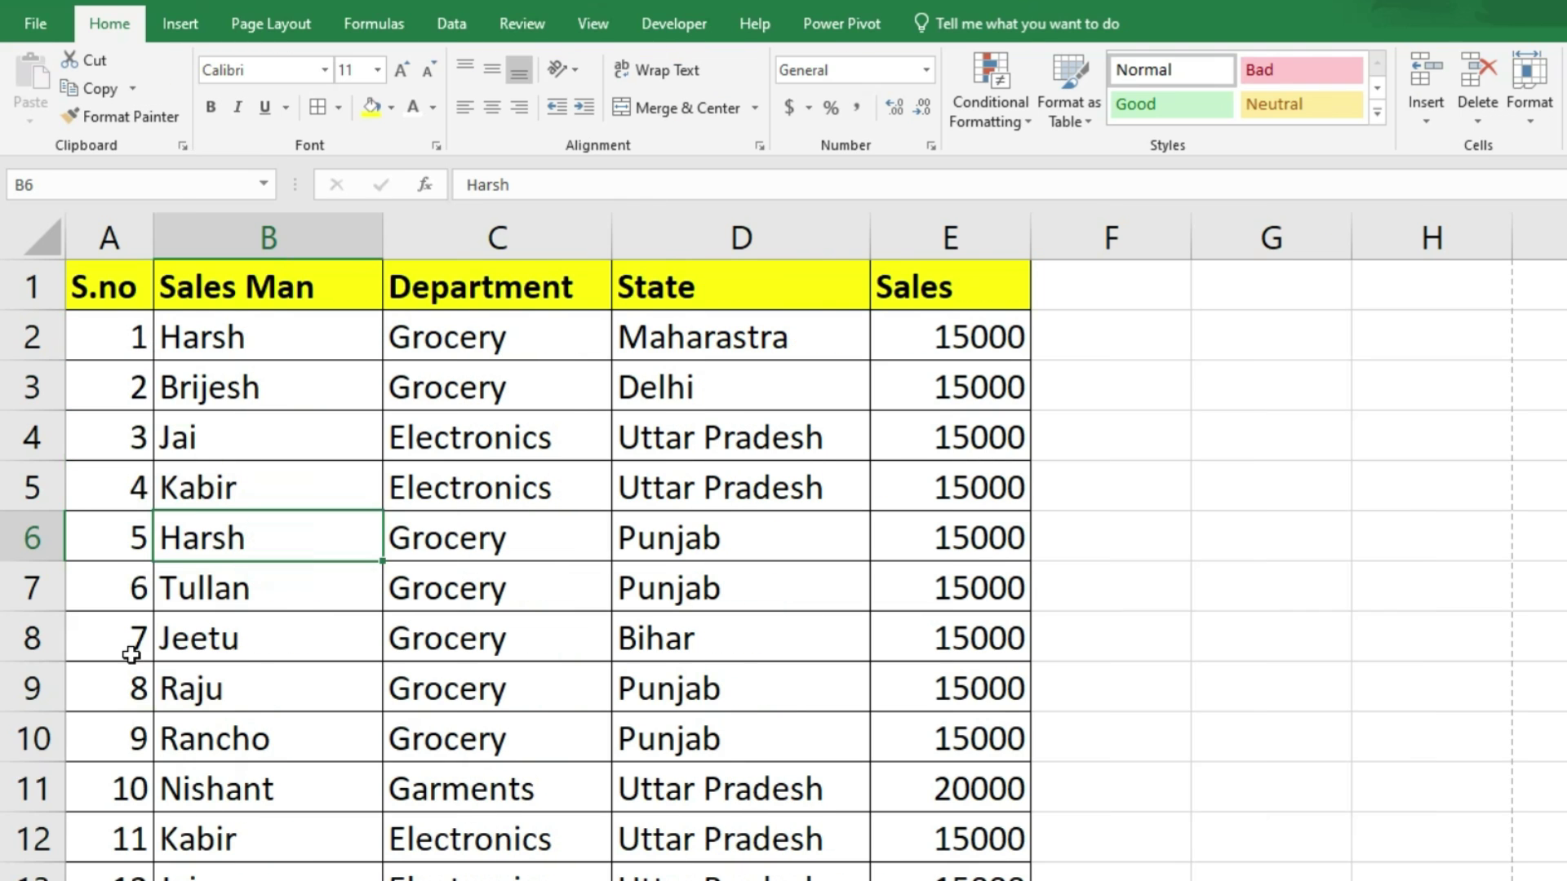
left_click_drag(209, 363, 245, 877)
left_click_drag(124, 303, 918, 878)
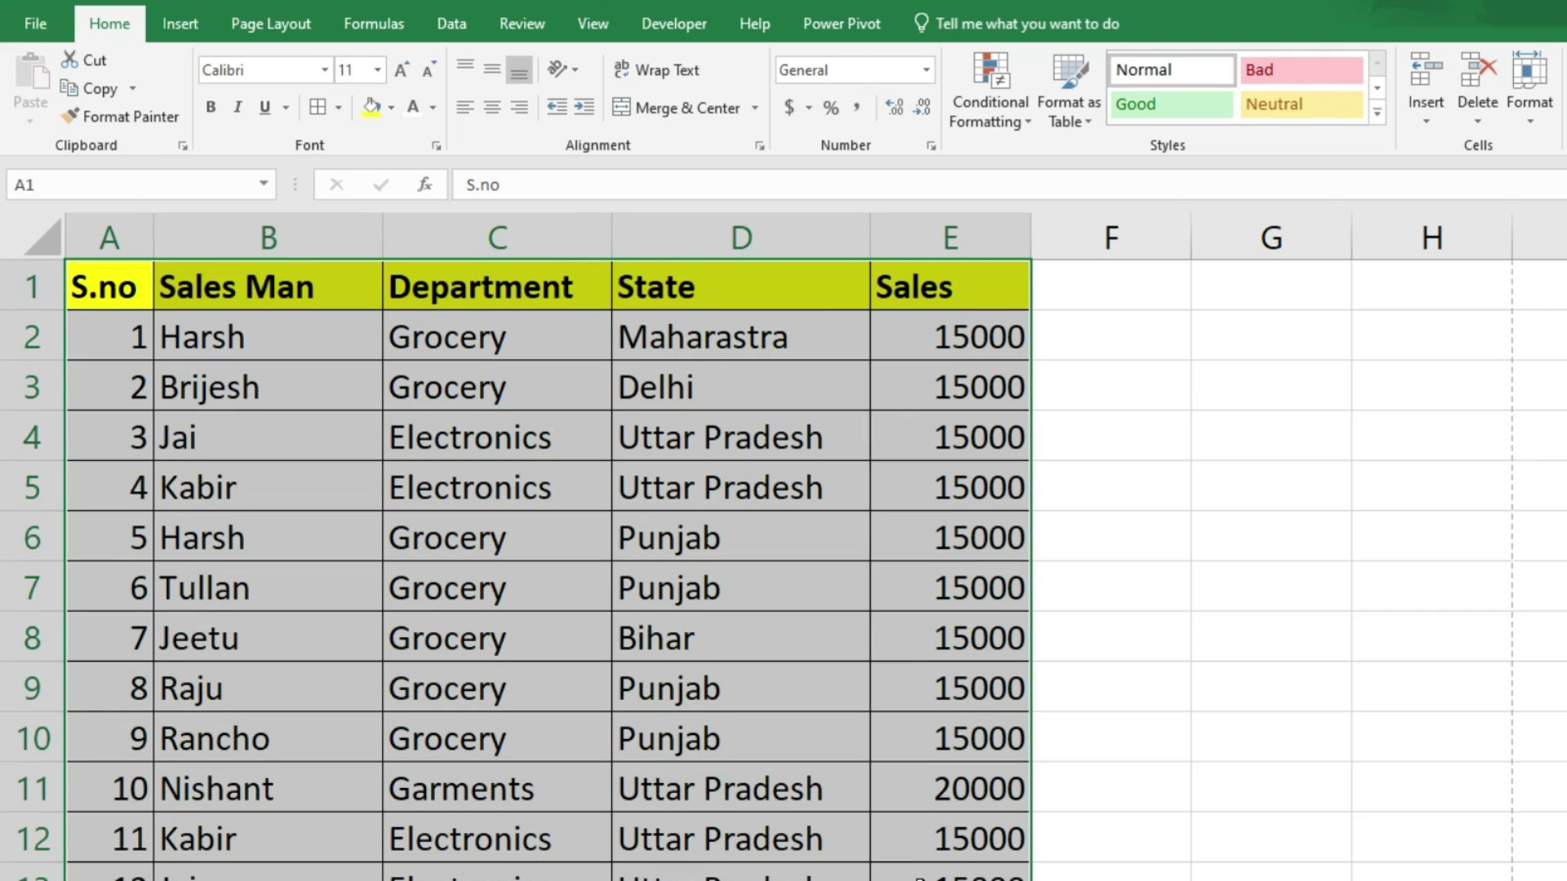
Step: Remove duplicate records with S.no excluded from comparison, dropping 2 rows to leave 10
left_click(451, 23)
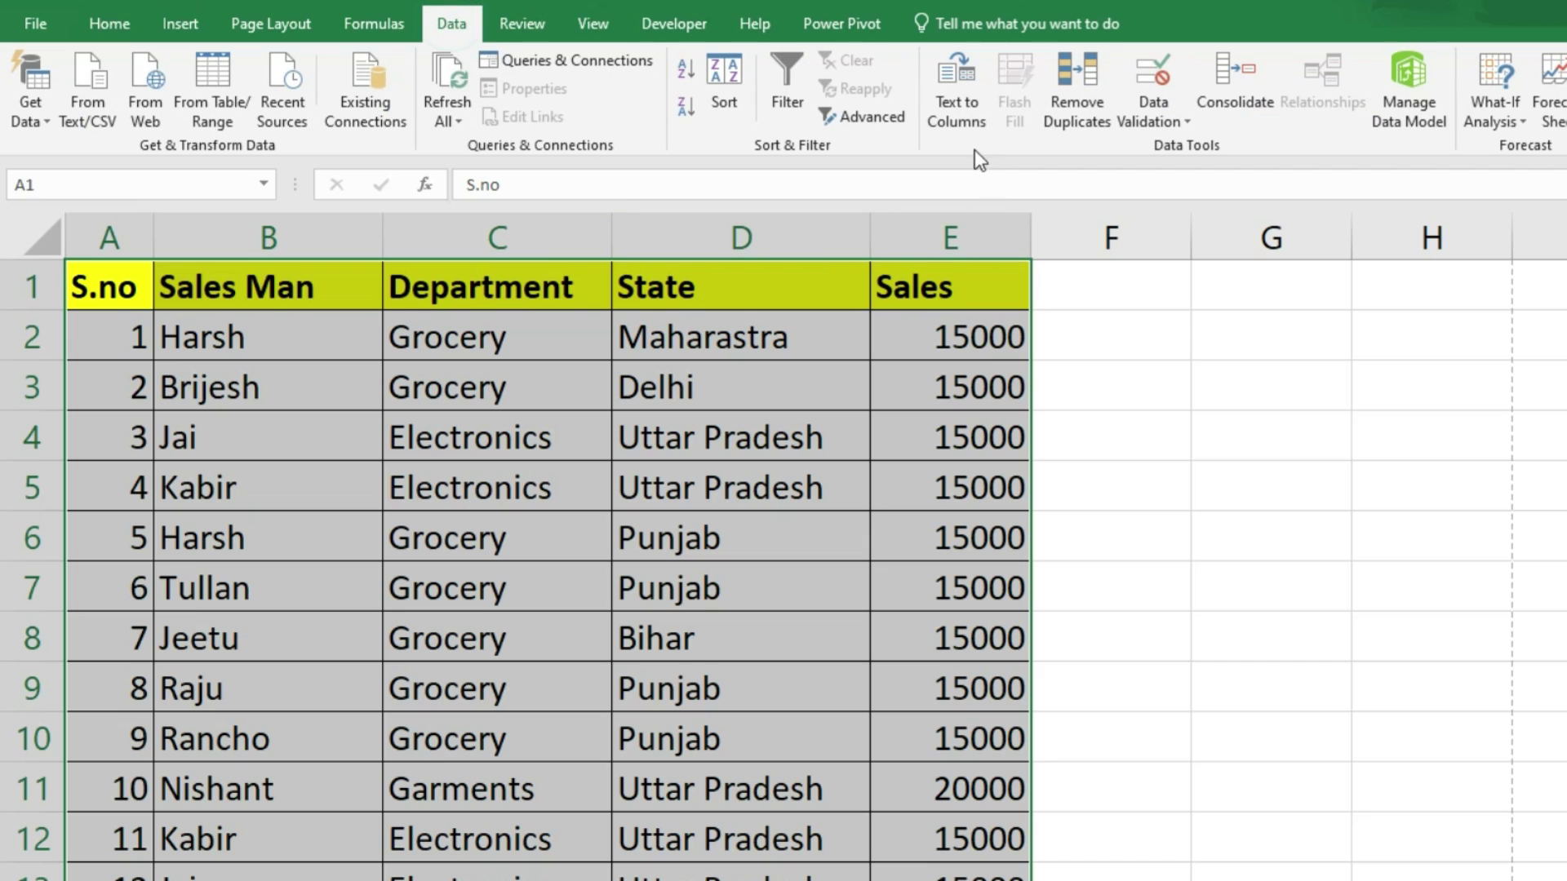
left_click(1077, 86)
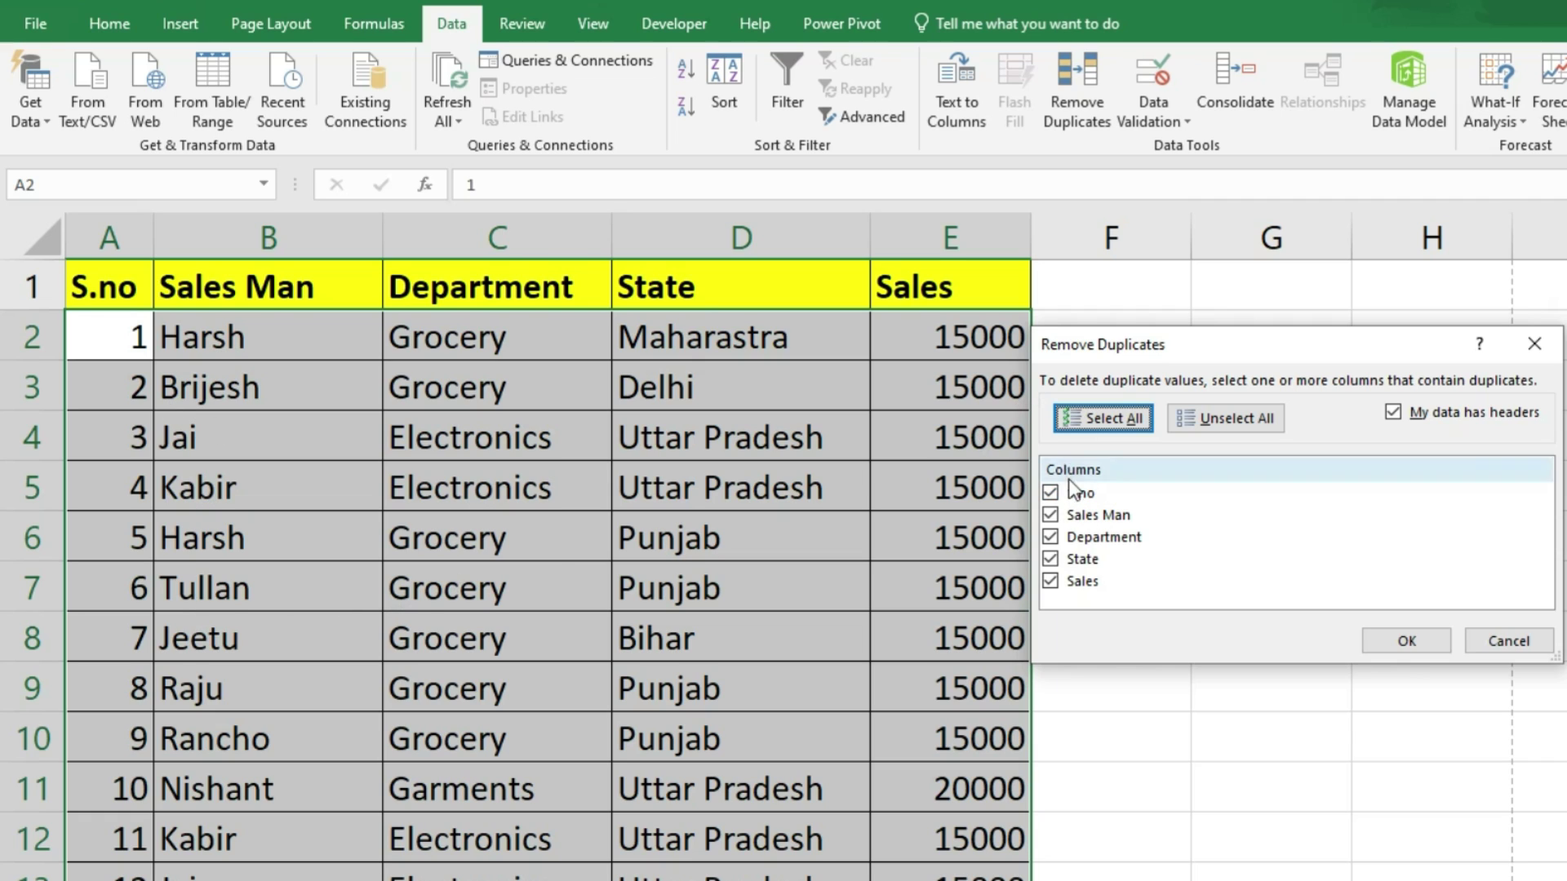
left_click(1050, 493)
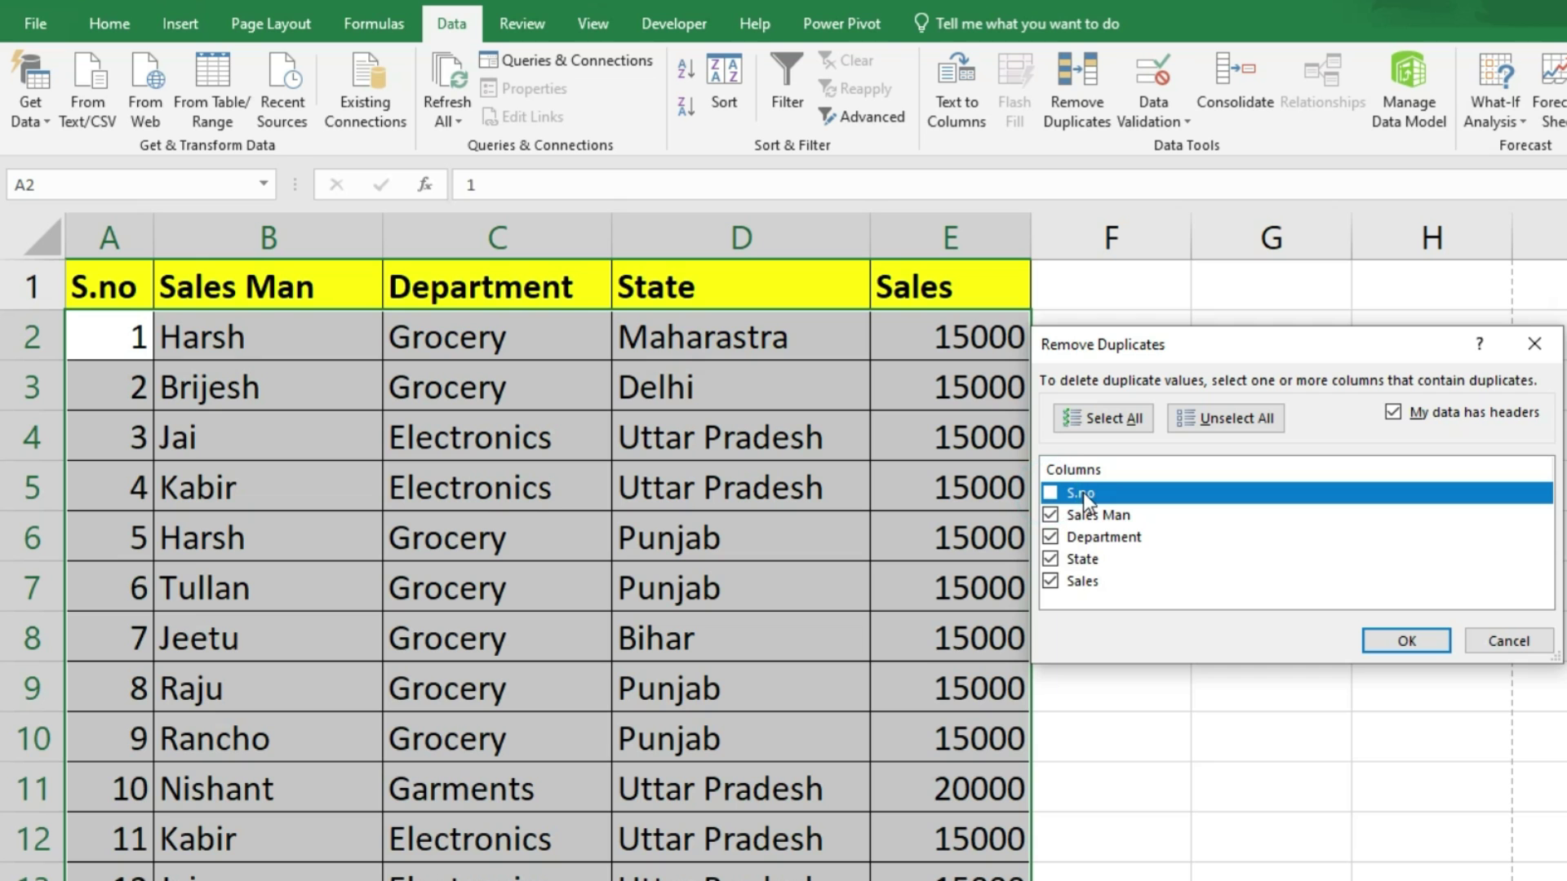
left_click(1395, 643)
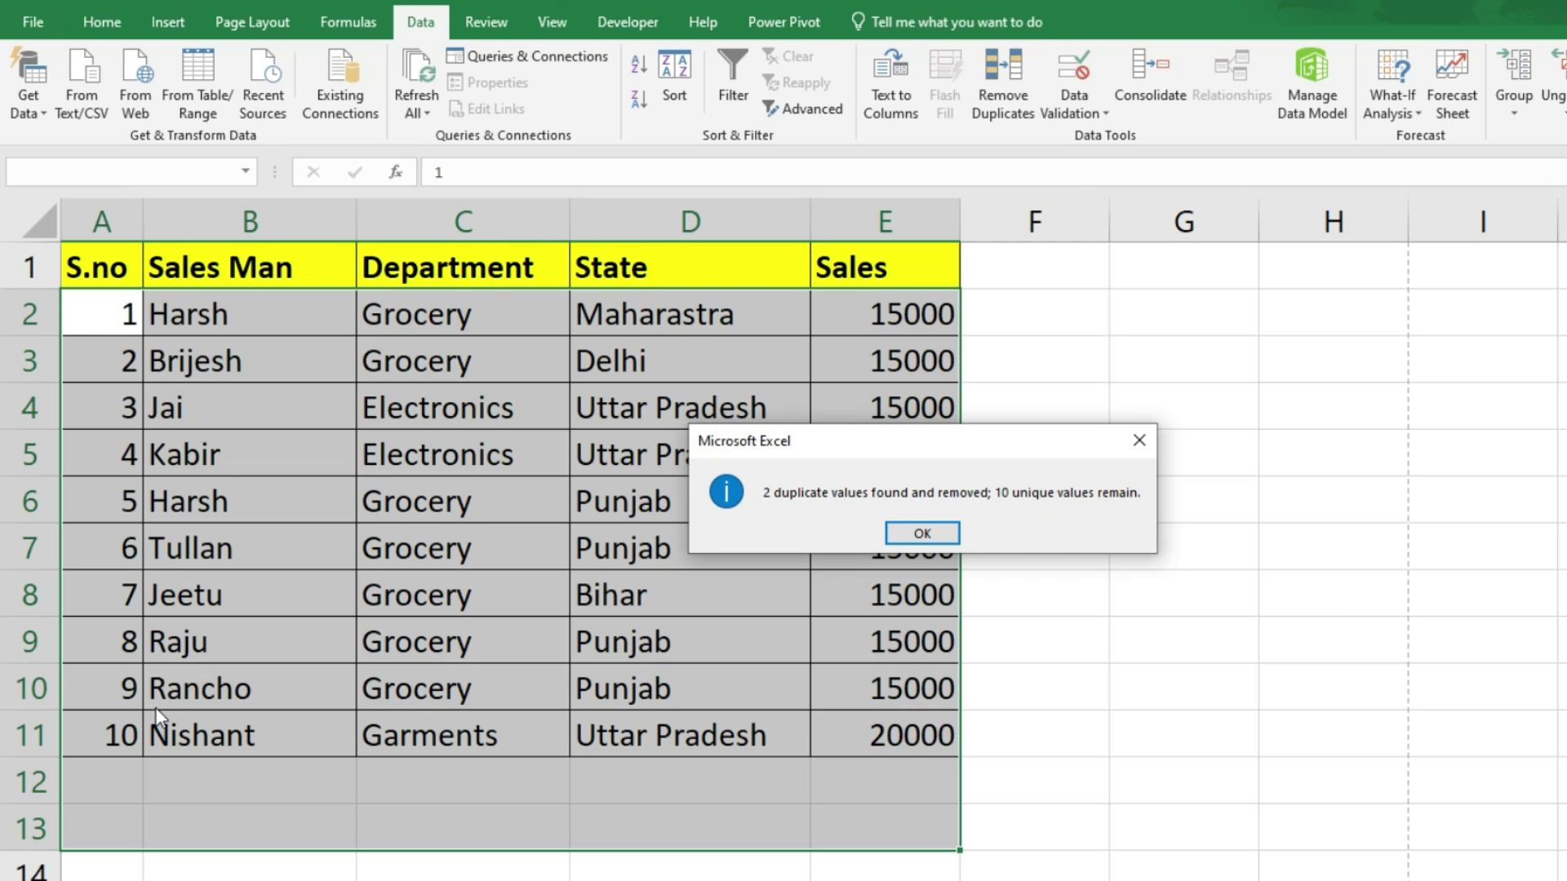
left_click(920, 532)
left_click(1031, 557)
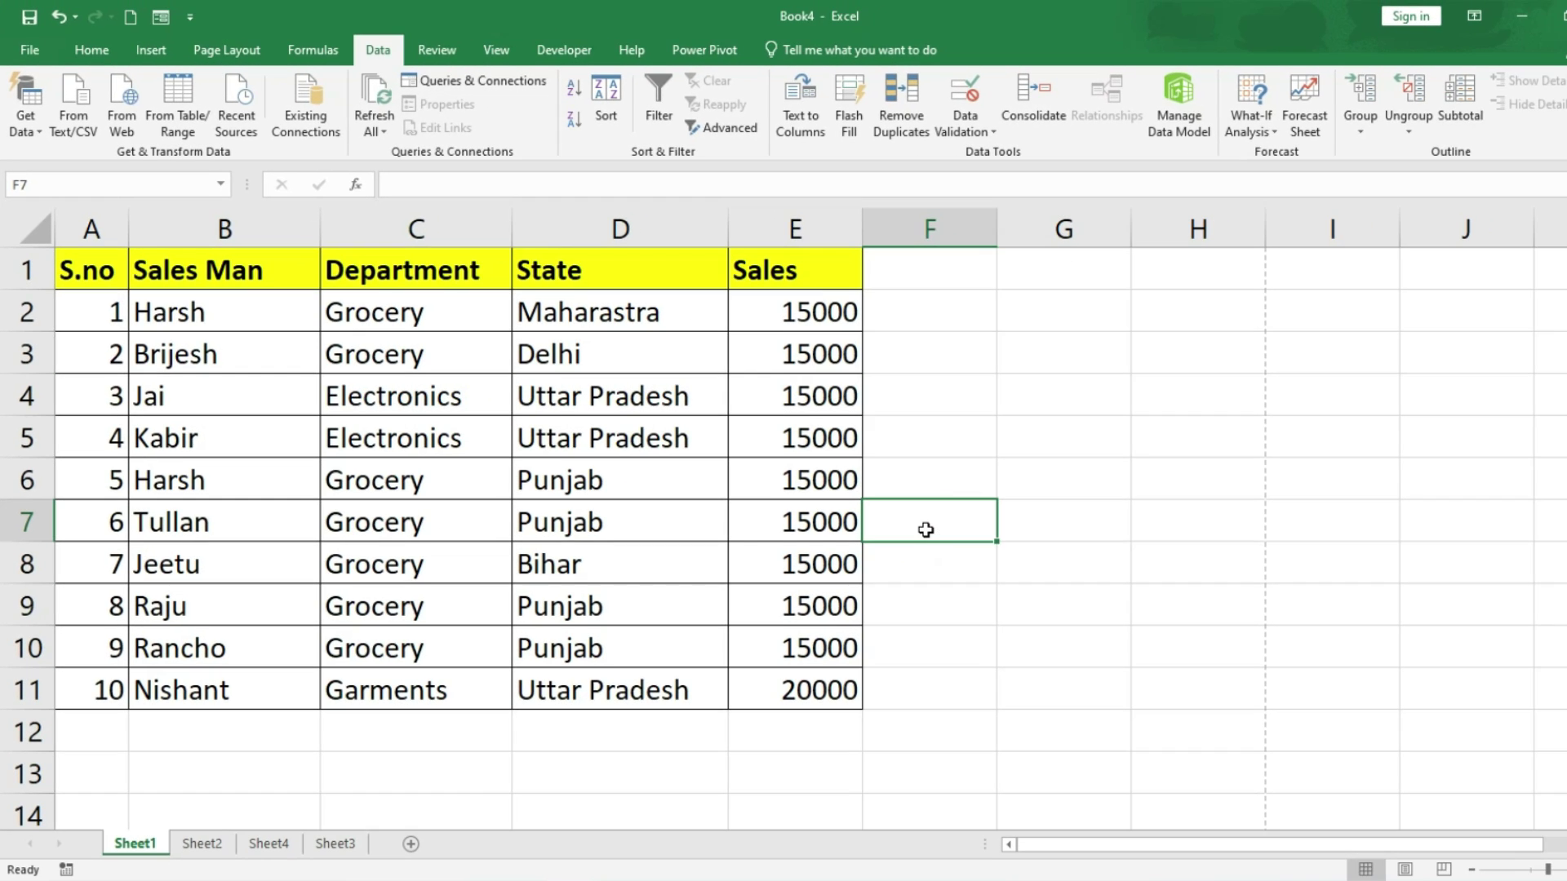